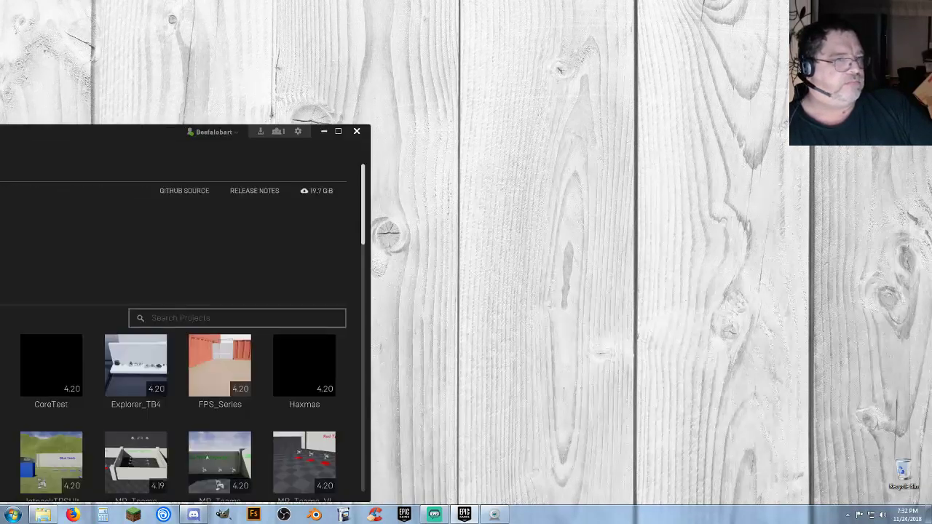
Move the Epic Games Launcher to the main screen and scroll its Library to engine versions and projects
left_click_drag(0, 129, 343, 100)
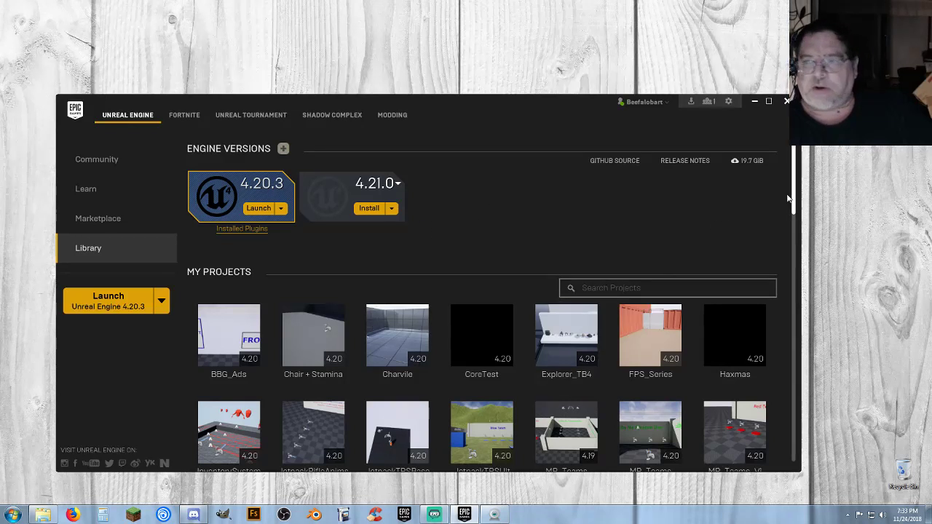
mouse_move(792, 200)
left_mouse_down()
mouse_move(797, 354)
mouse_move(797, 200)
left_mouse_up()
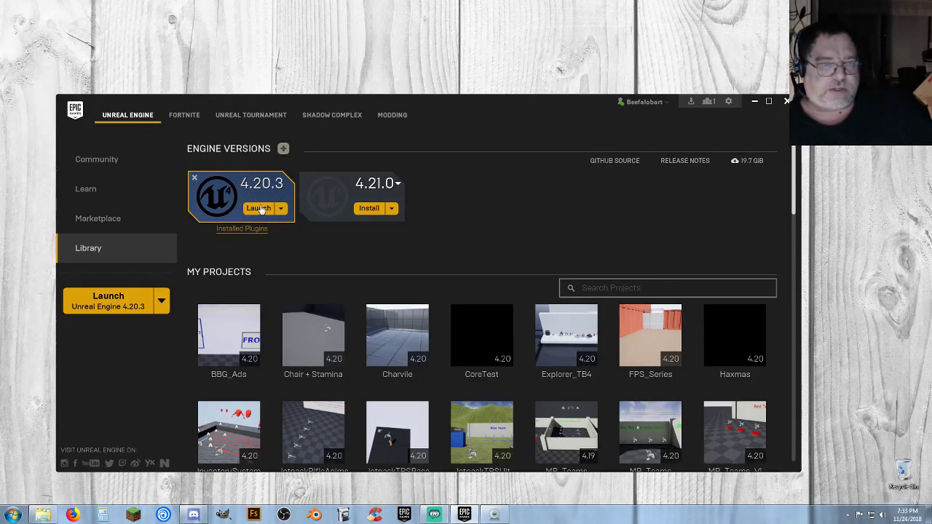
Launch Unreal Engine 4.20.3 and show the New Project Blueprint templates in the Project Browser
left_click(114, 307)
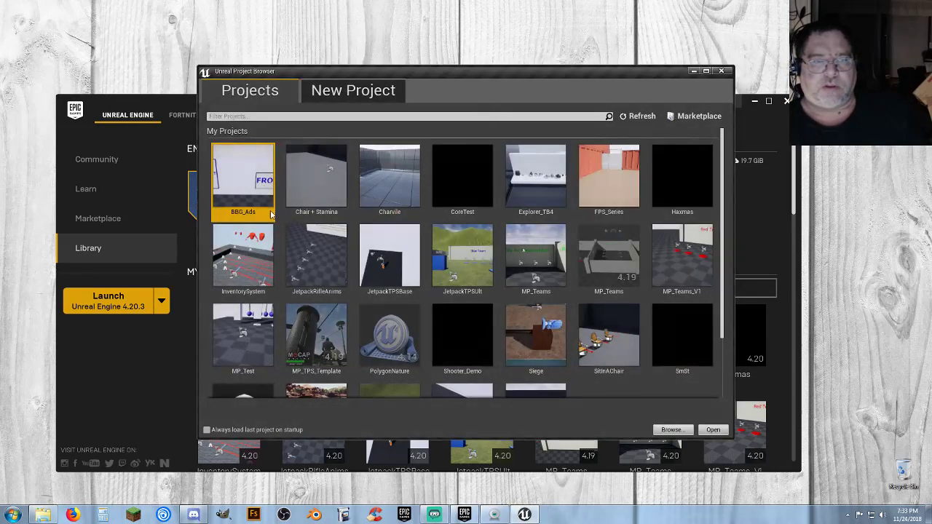
left_click(353, 93)
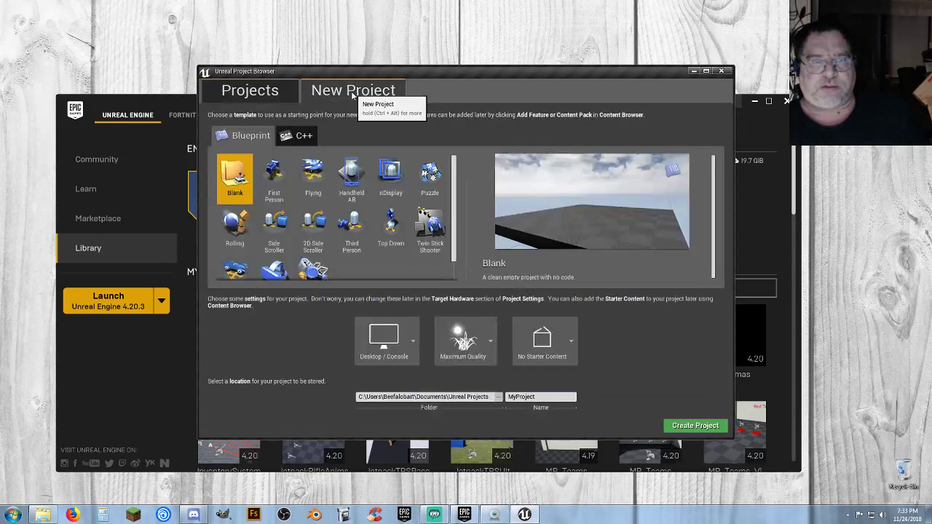
left_click(279, 186)
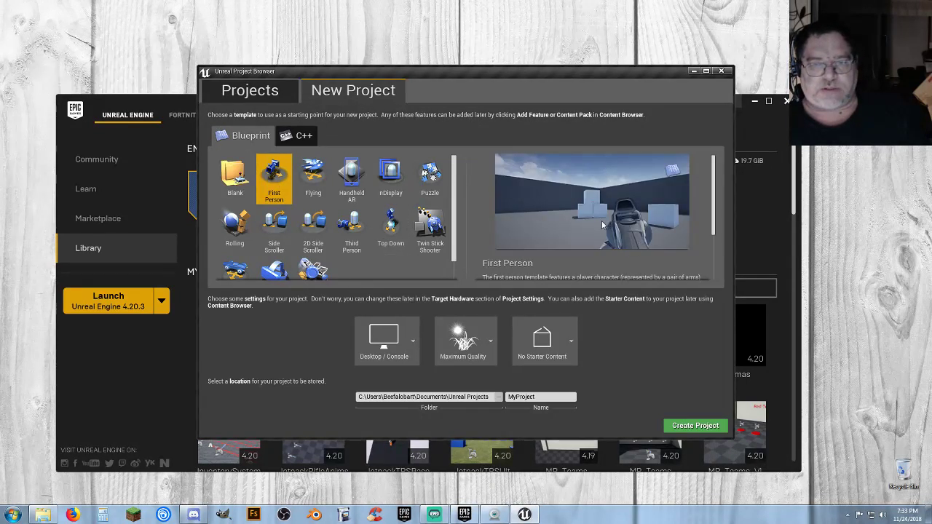
scroll(576, 223, "down", 3)
scroll(571, 224, "up", 3)
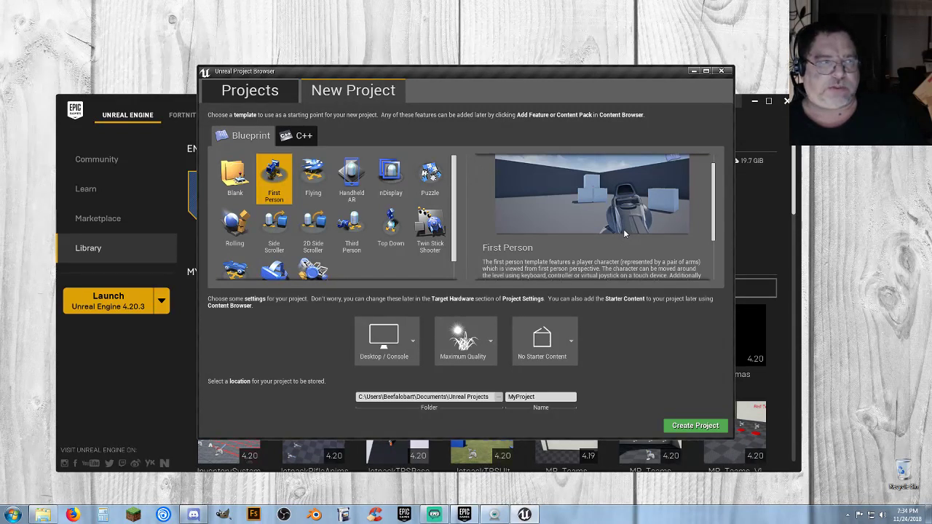
left_click(313, 178)
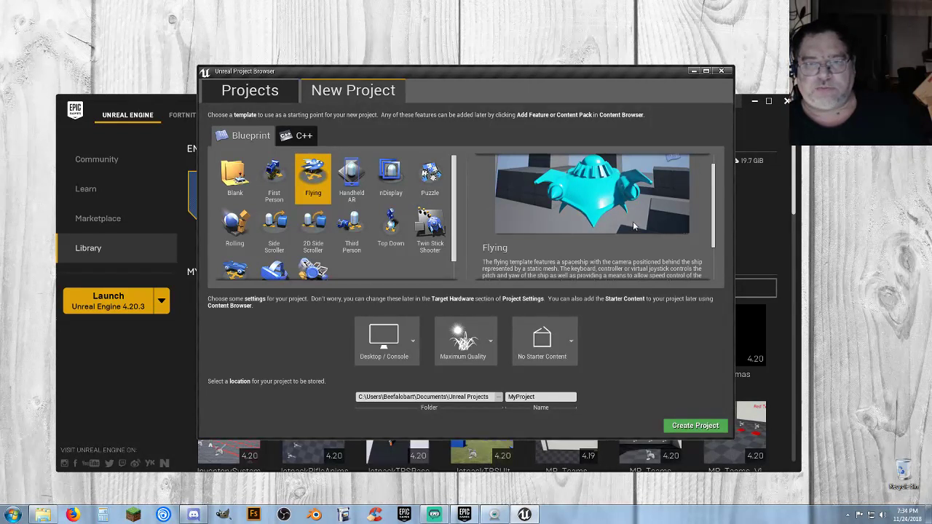
scroll(661, 216, "down", 1)
scroll(660, 215, "down", 1)
scroll(652, 216, "up", 3)
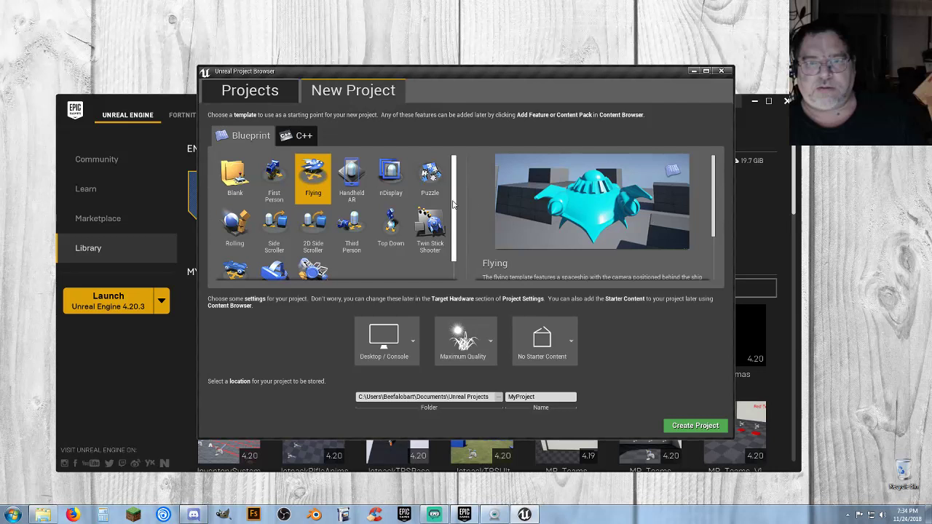
left_click(361, 186)
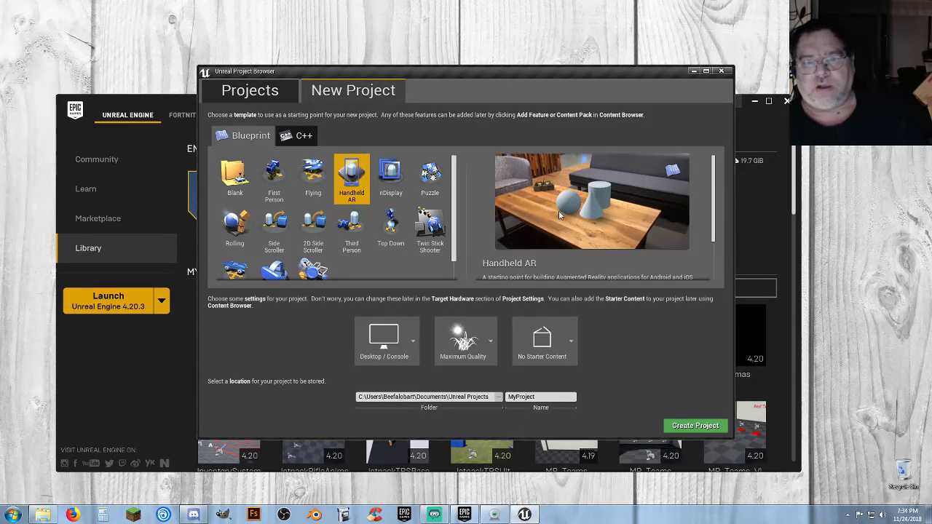
left_click(394, 179)
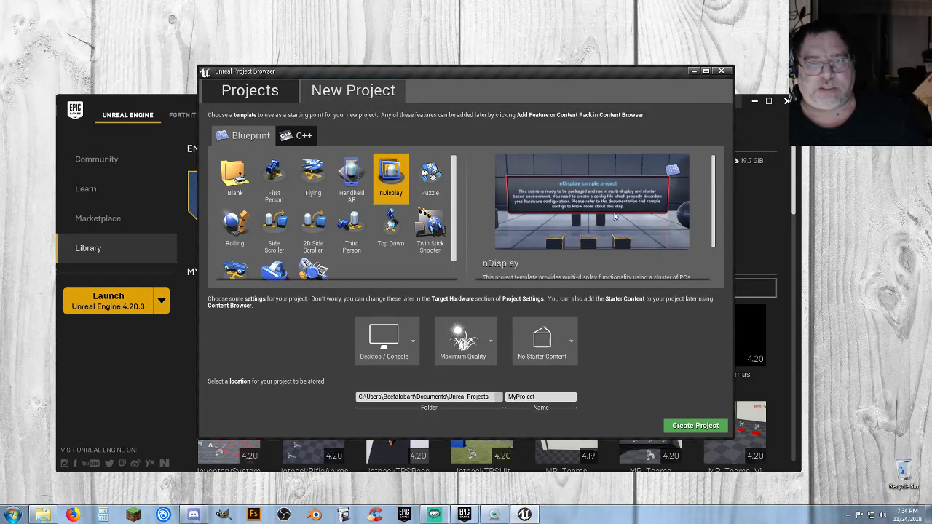
left_click(430, 182)
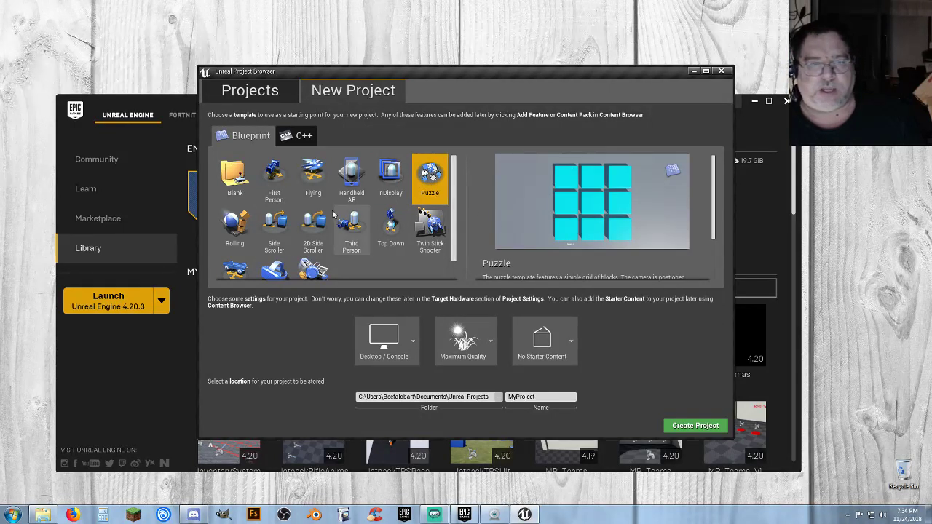
left_click(239, 222)
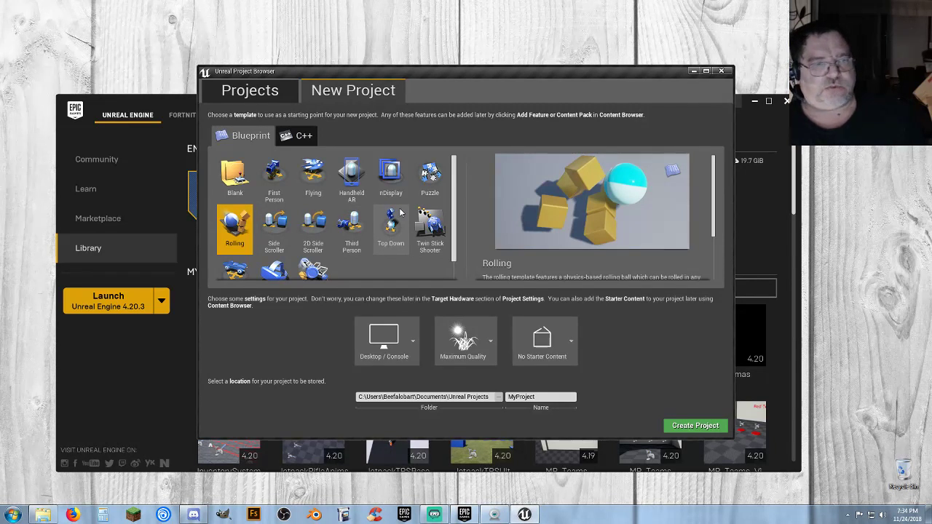
left_click(355, 222)
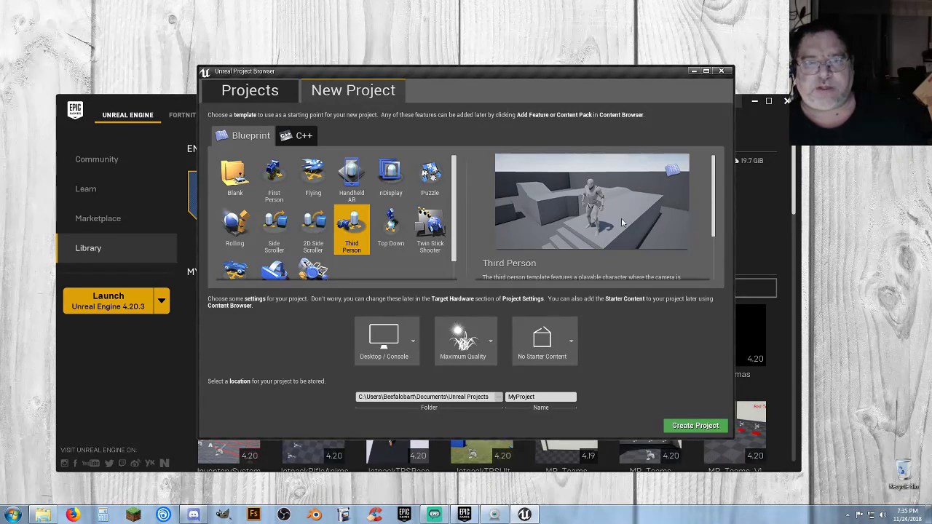
left_click(236, 178)
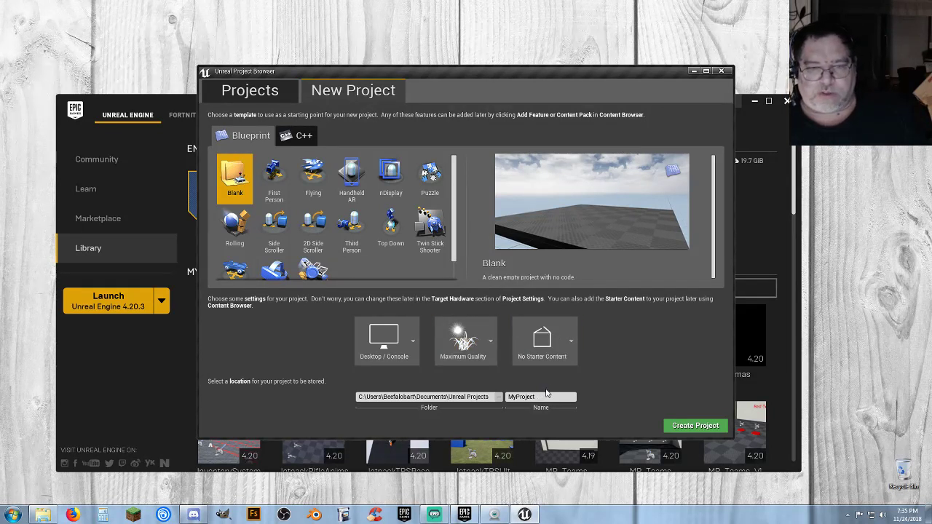
Create the Blueprint project 'Training' with Desktop/Console, Maximum Quality and No Starter Content
left_click(409, 344)
left_click(384, 386)
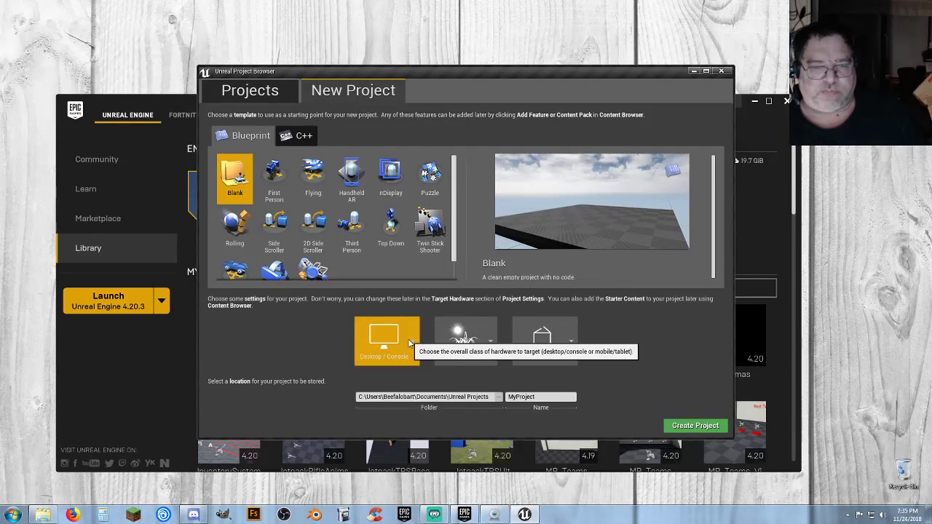
left_click(570, 340)
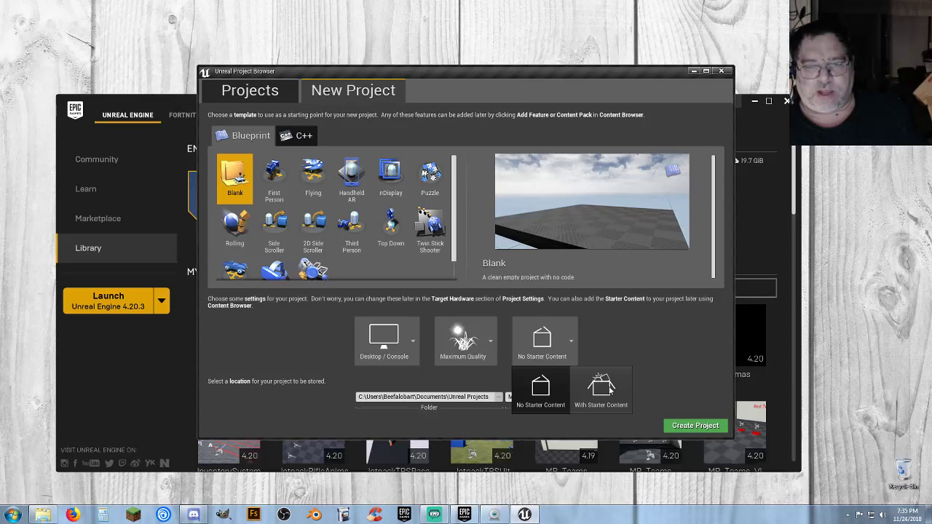
left_click(607, 387)
left_click(571, 341)
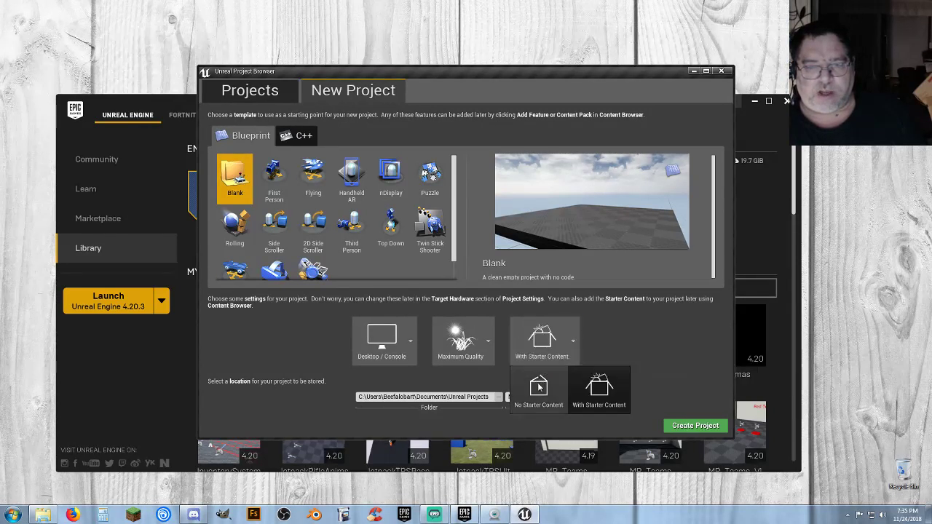
left_click(539, 387)
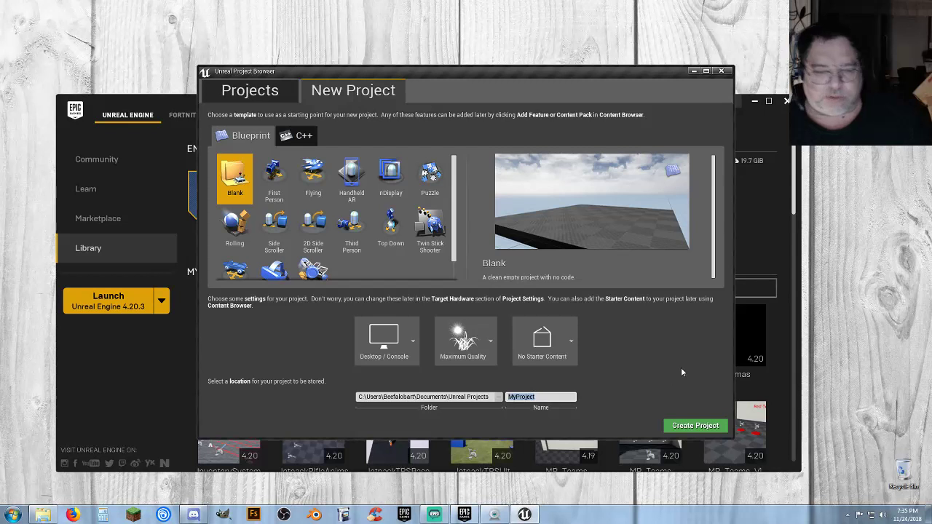
type("Training")
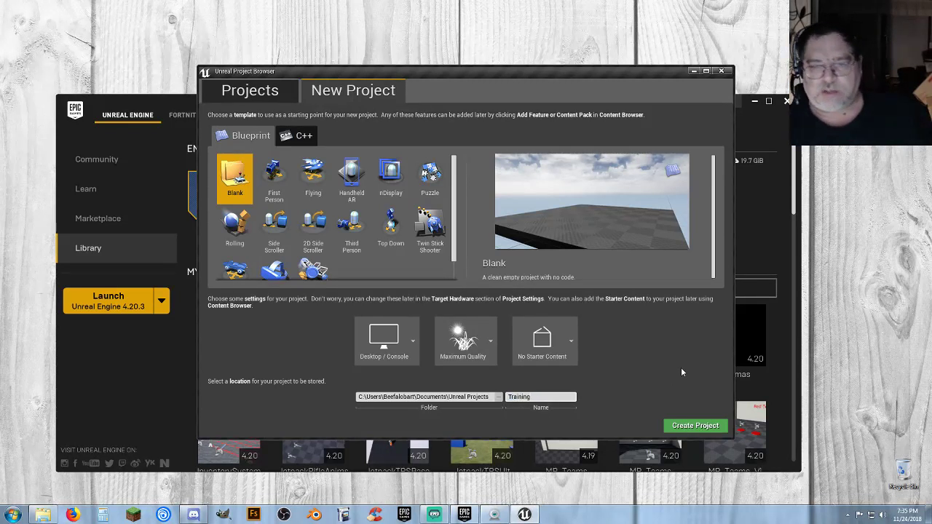
left_click(684, 427)
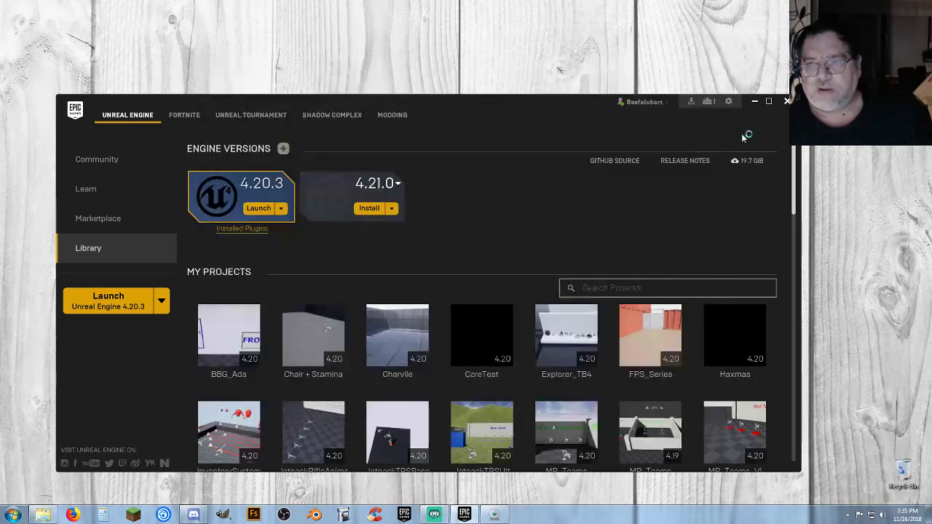
Minimize the launcher while the Training project opens in Unreal Editor
left_click(755, 101)
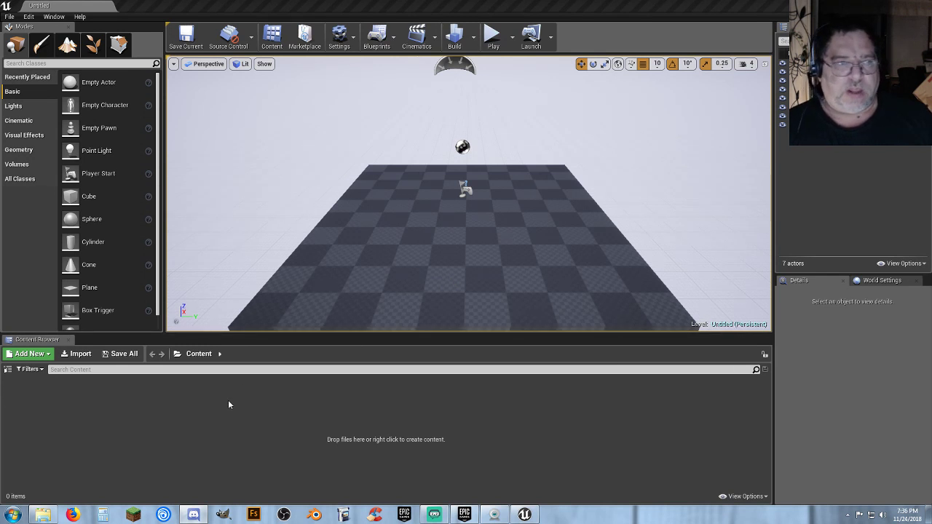
Show the Content Browser sources panel and select the empty Content folder
left_click(7, 371)
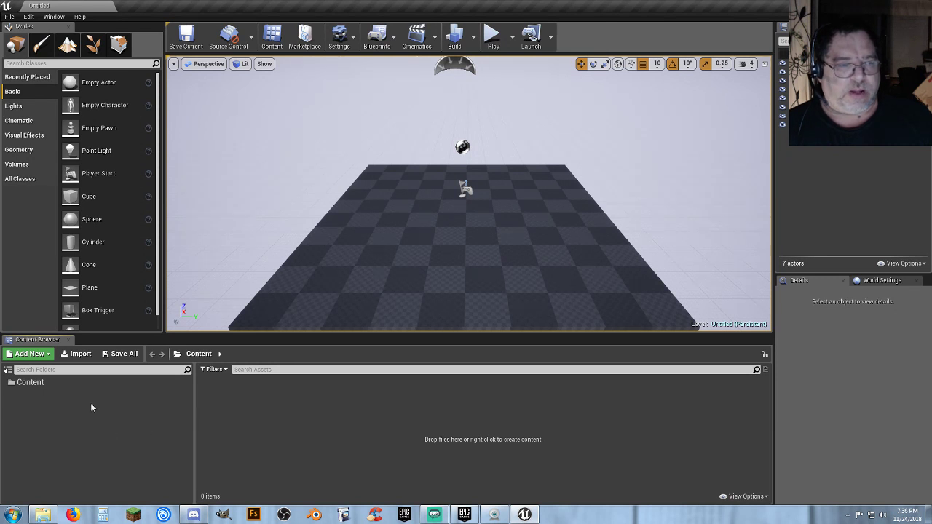
left_click(33, 383)
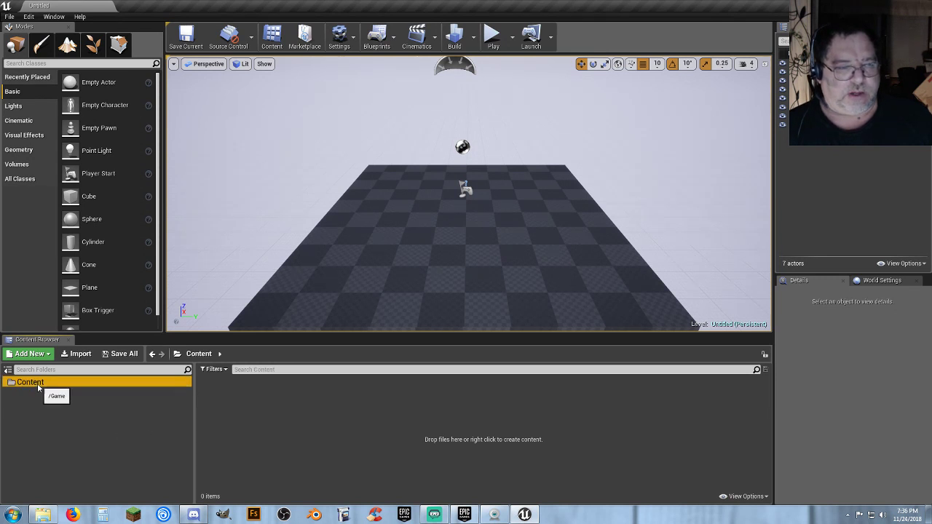
left_click(237, 429)
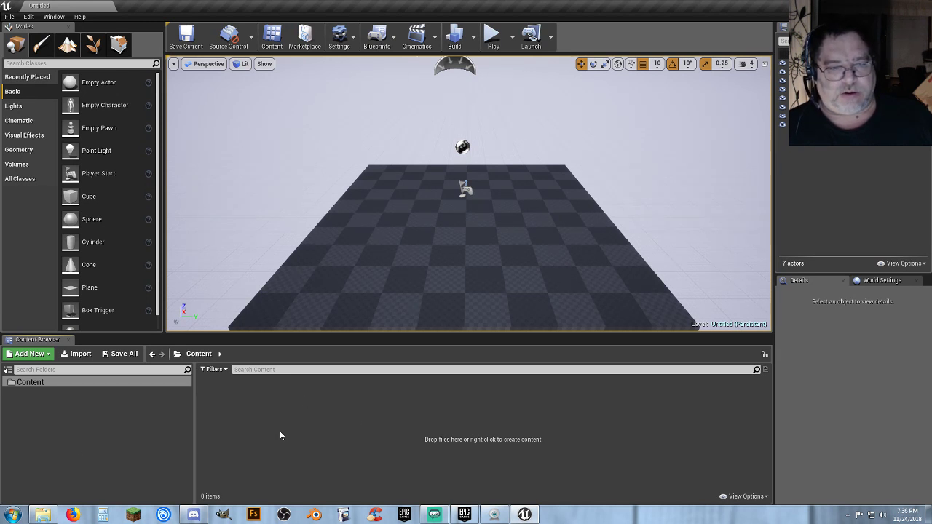
left_click(27, 384)
left_click(315, 405)
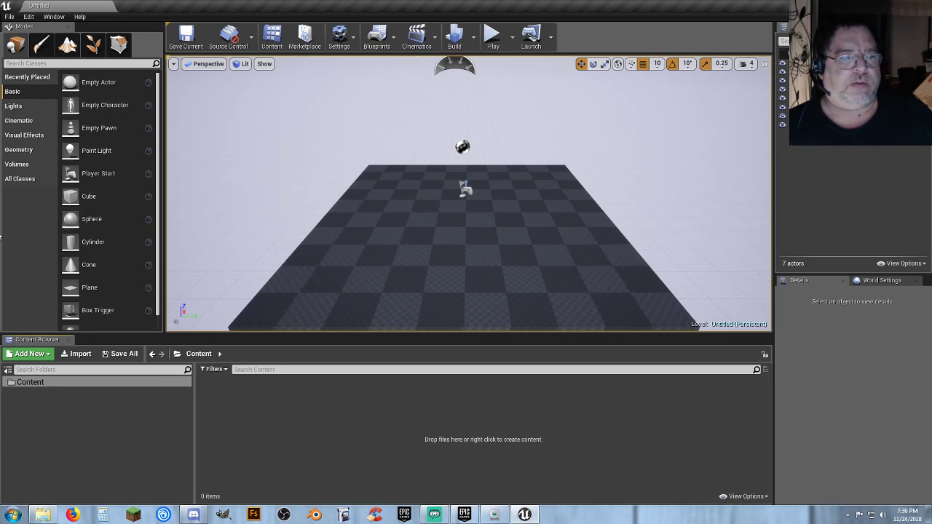
mouse_move(69, 79)
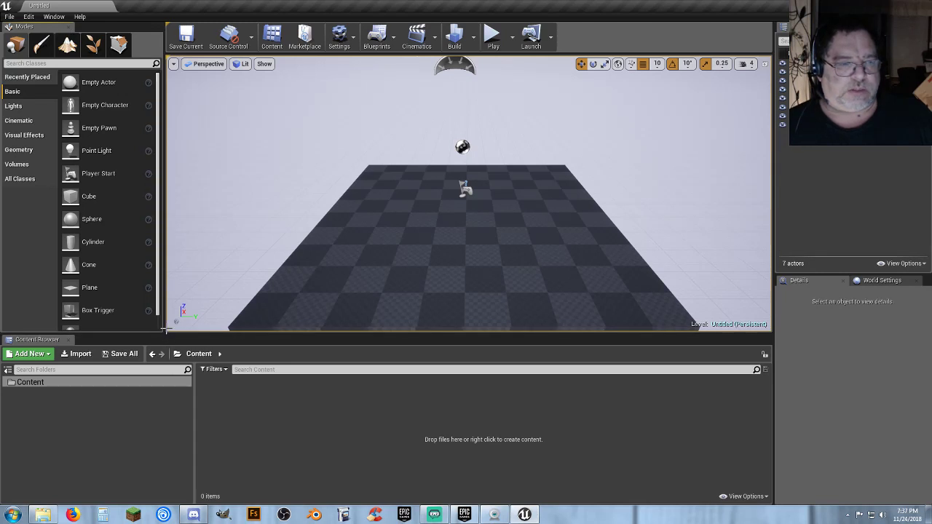
left_click_drag(163, 331, 194, 330)
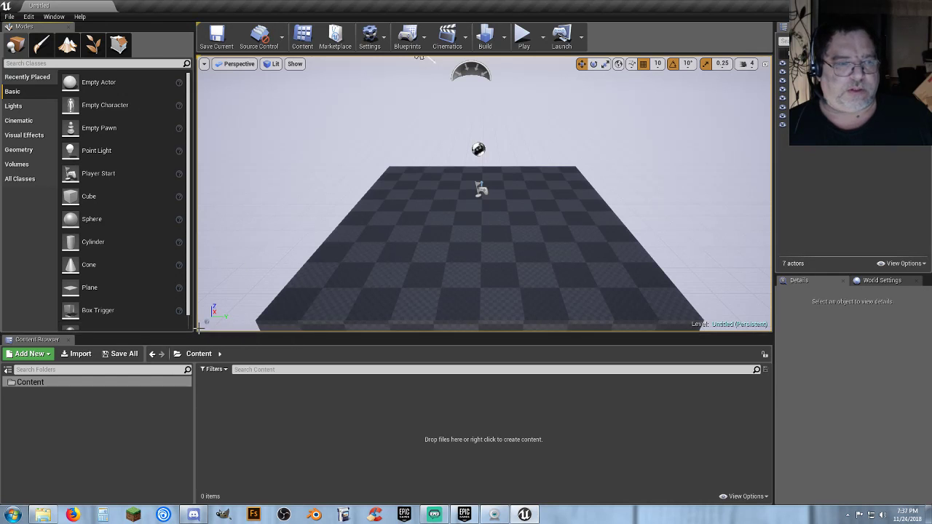
left_click_drag(199, 330, 154, 333)
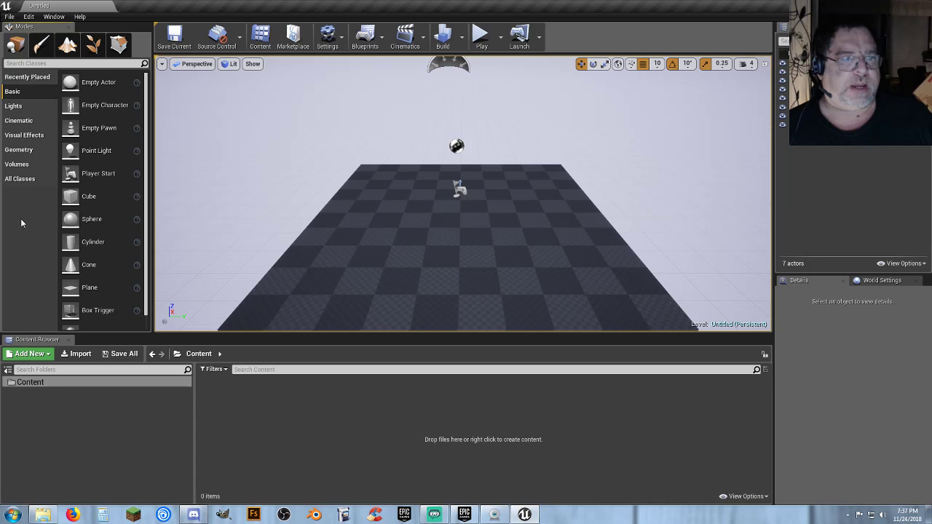
left_click(27, 77)
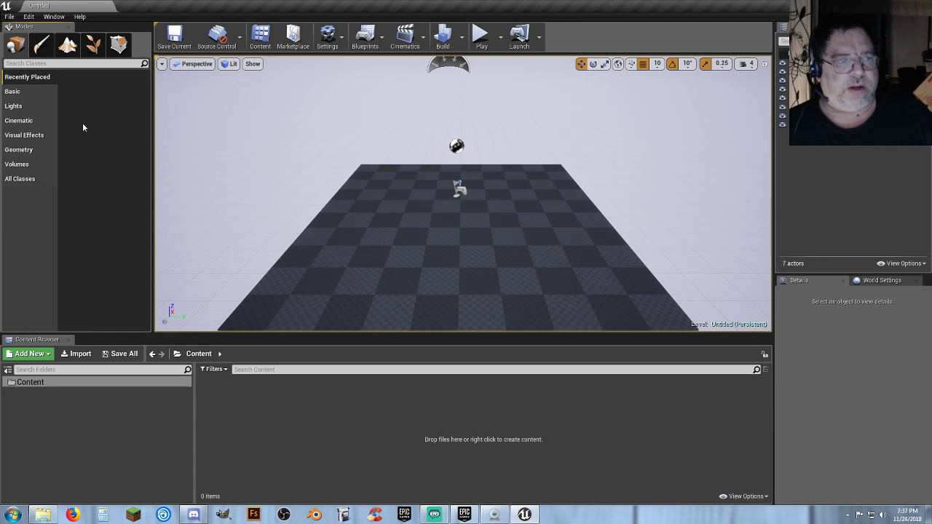
left_click(24, 93)
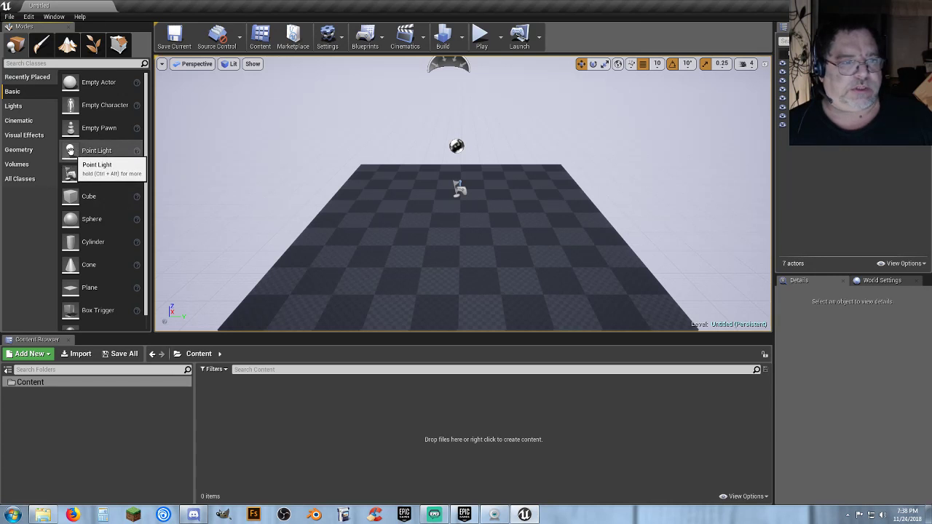
Place a trial Point Light at Z 200, delete it, and select Player Start
left_click_drag(71, 150, 415, 226)
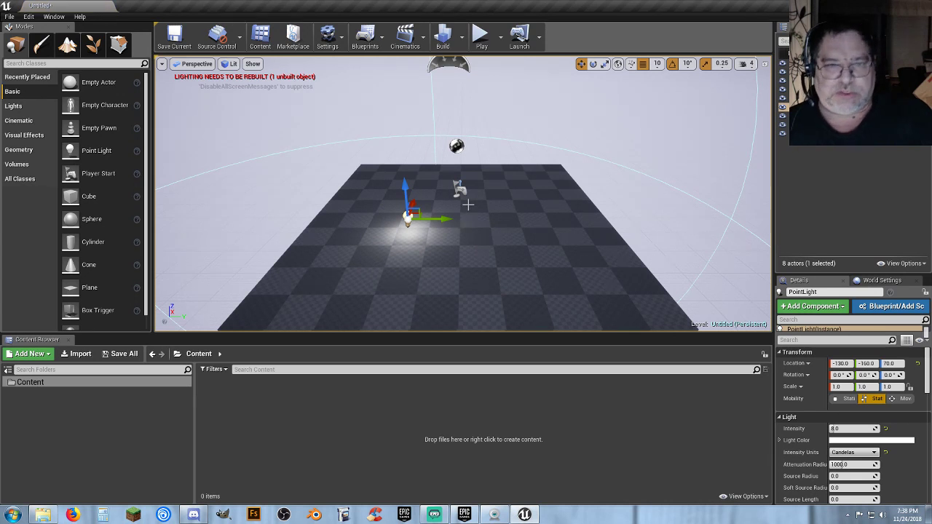
left_click_drag(408, 189, 400, 166)
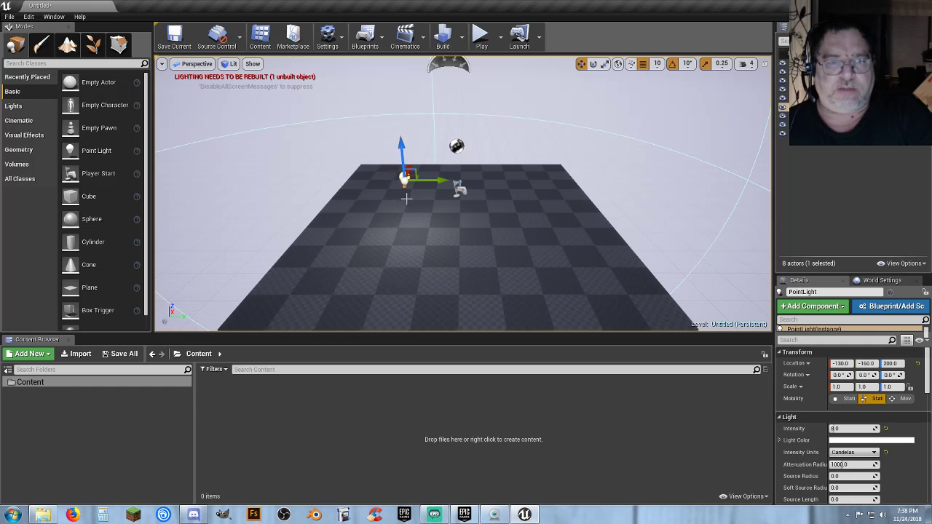
scroll(399, 193, "up", 3)
scroll(388, 192, "down", 1)
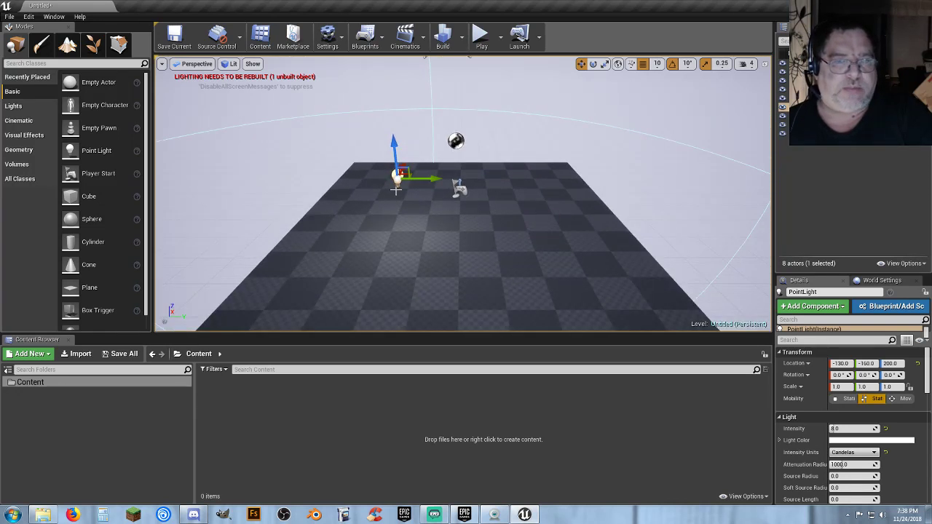
key("Delete")
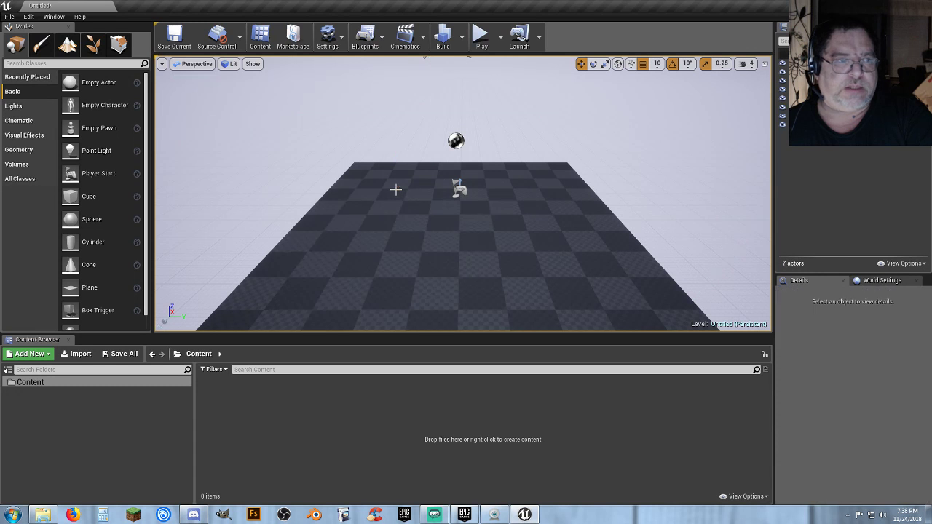
left_click(460, 190)
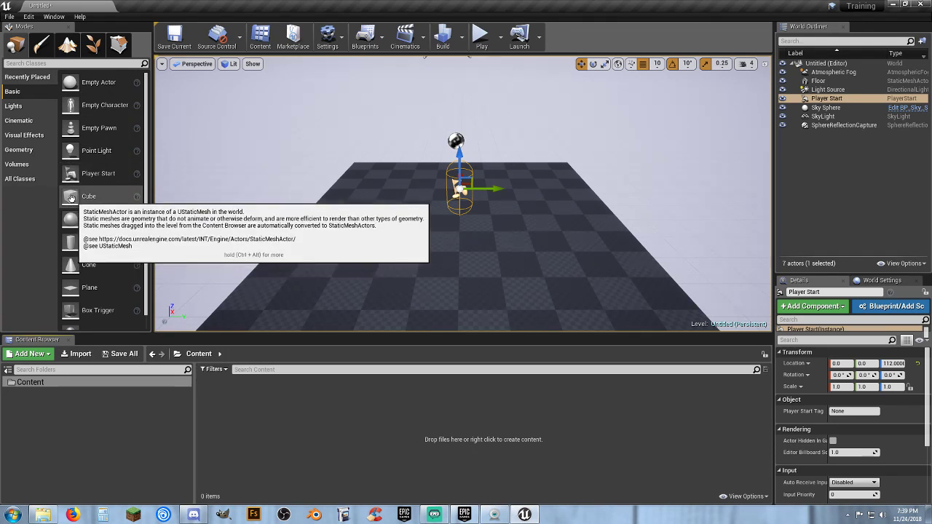
left_click_drag(71, 196, 388, 238)
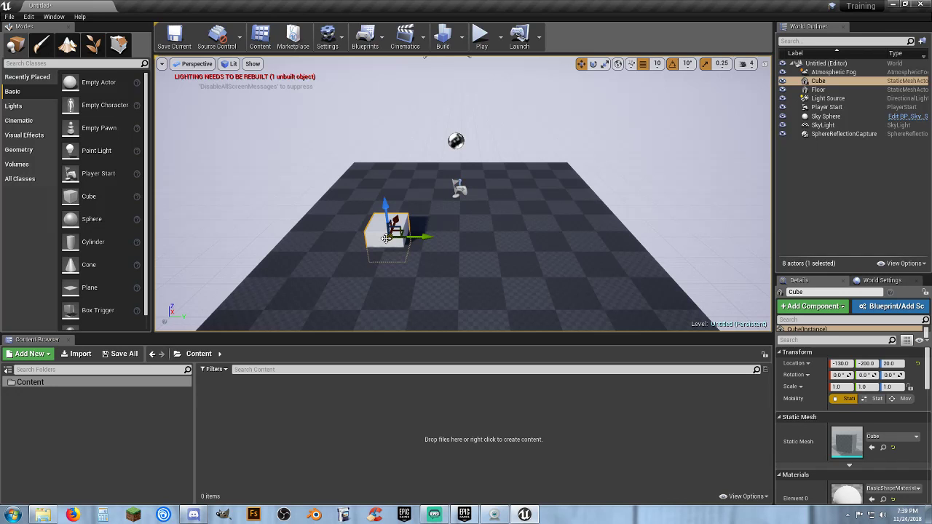
key("Delete")
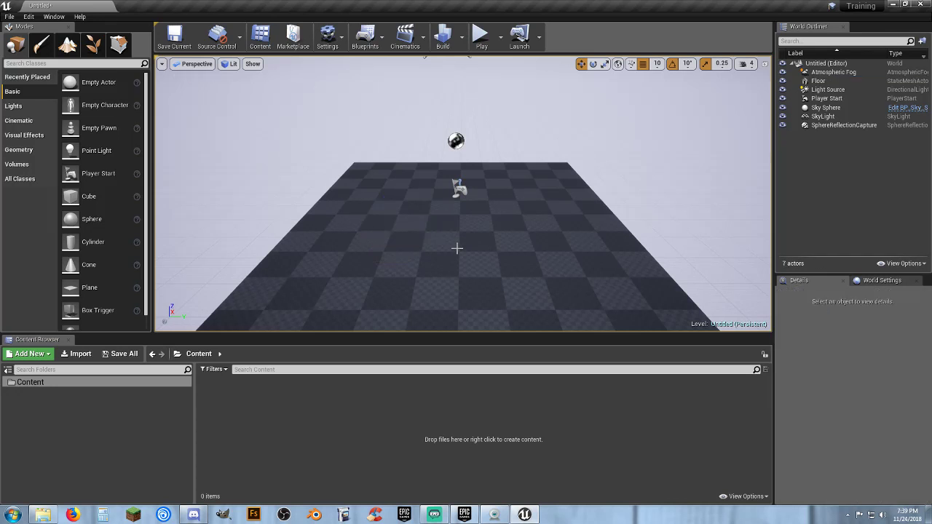
left_click_drag(81, 196, 378, 211)
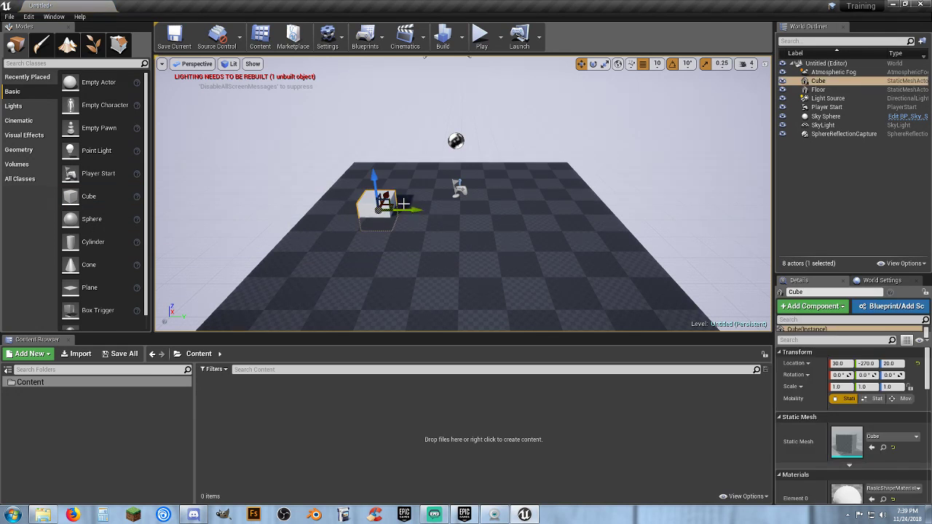
key("ctrl+z")
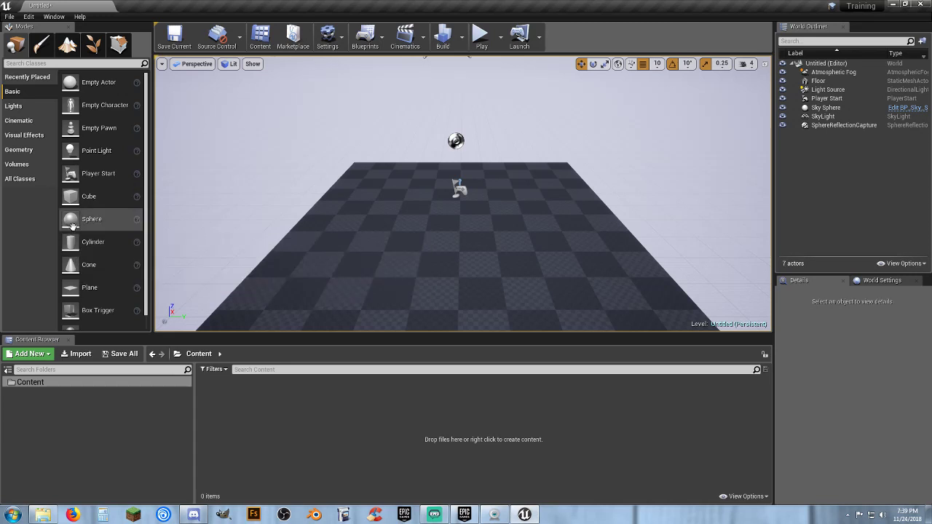
left_click_drag(71, 219, 313, 240)
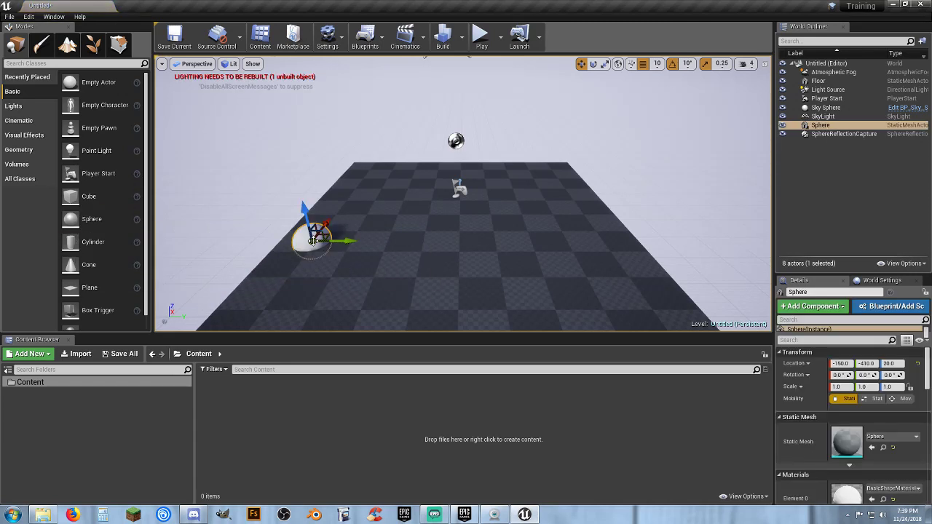
key("Delete")
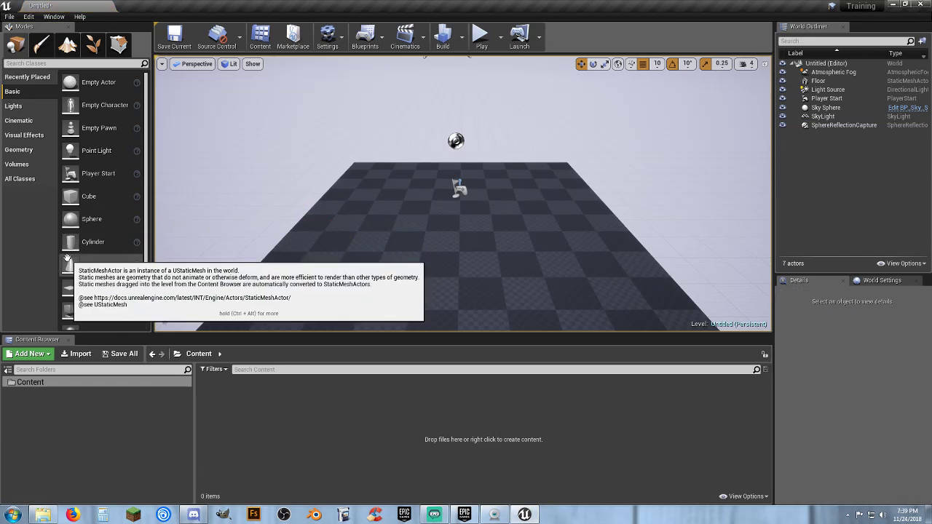
left_click_drag(92, 264, 376, 168)
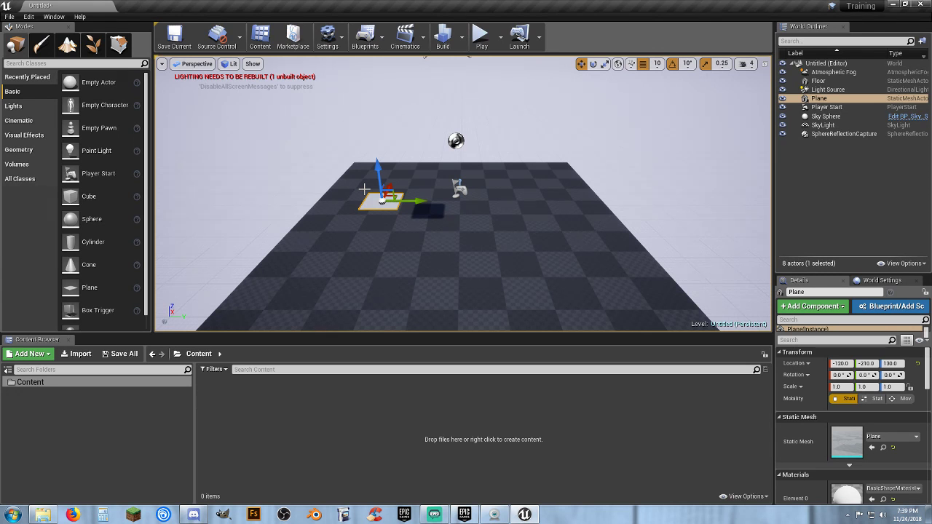
key("Delete")
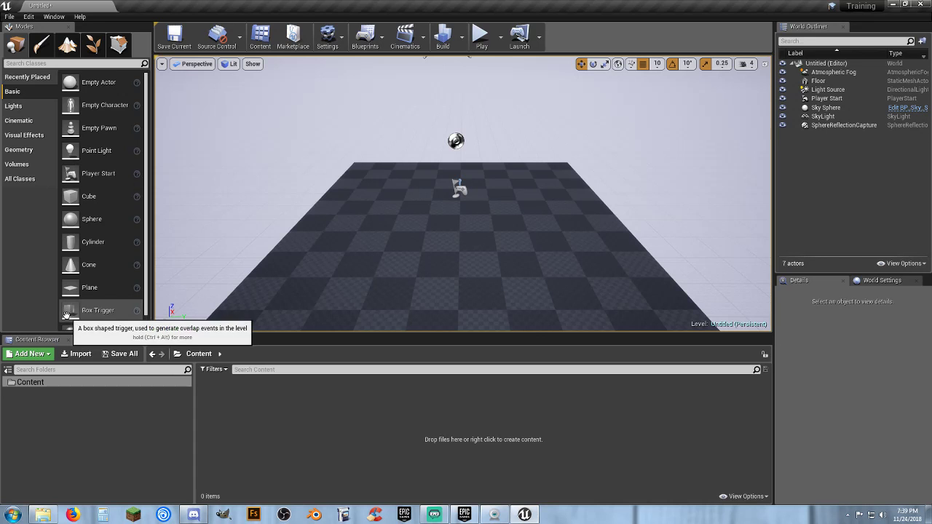
left_click_drag(66, 315, 344, 249)
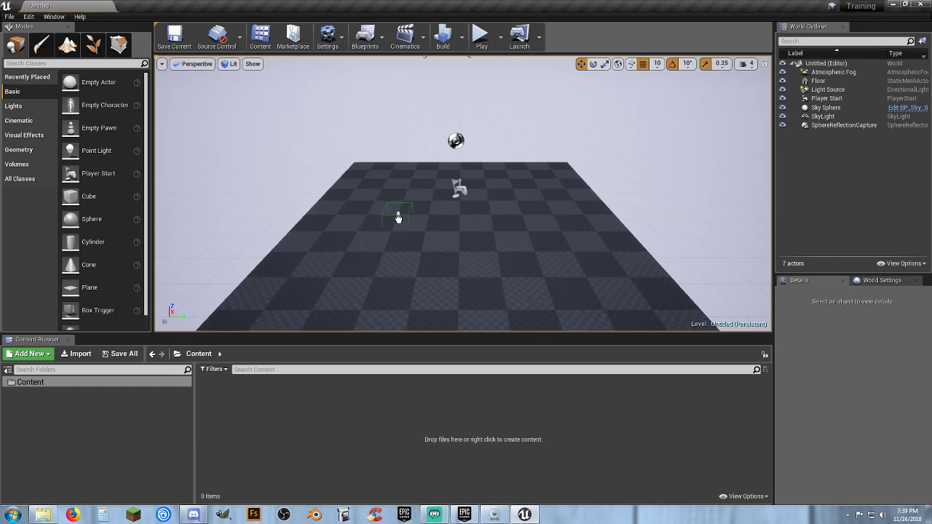
Drop a trial Box Trigger raised to height 100, delete it, and show the Lights category
left_click_drag(398, 218, 399, 220)
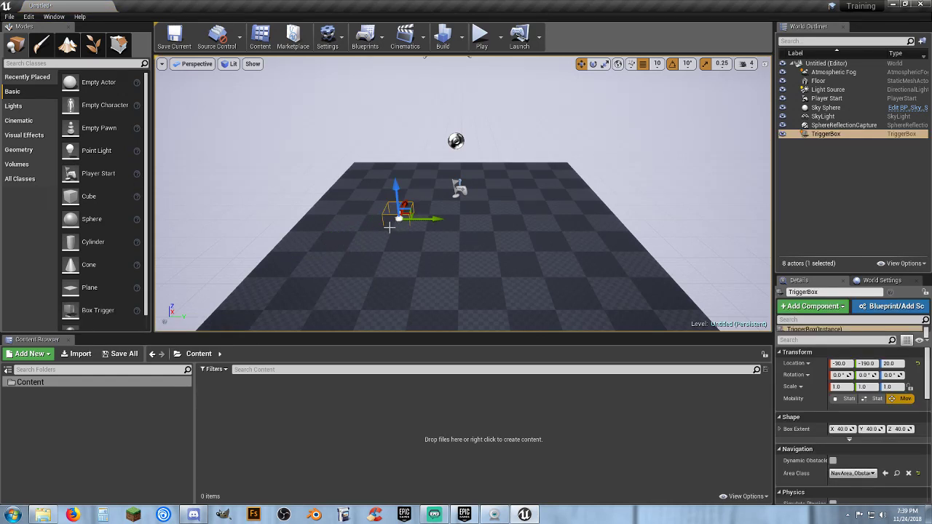
left_click_drag(394, 189, 393, 162)
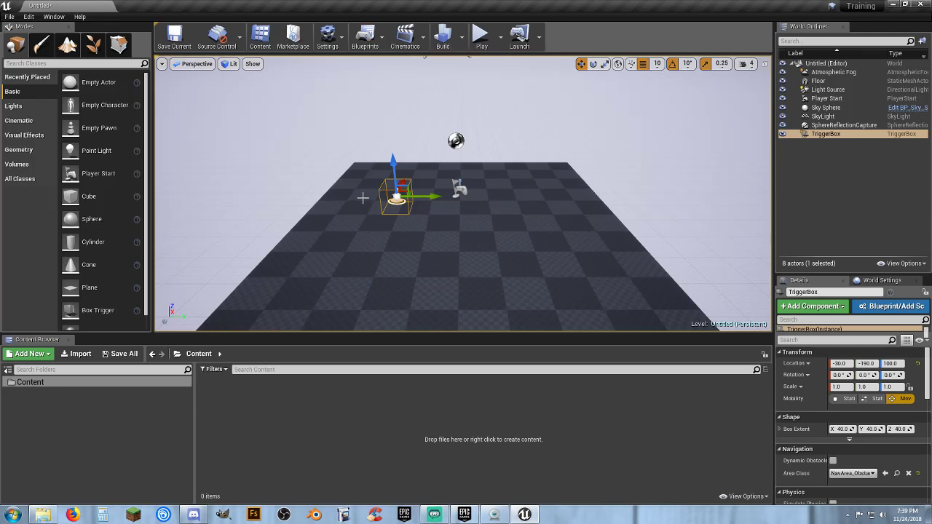
key("Delete")
scroll(109, 275, "down", 1)
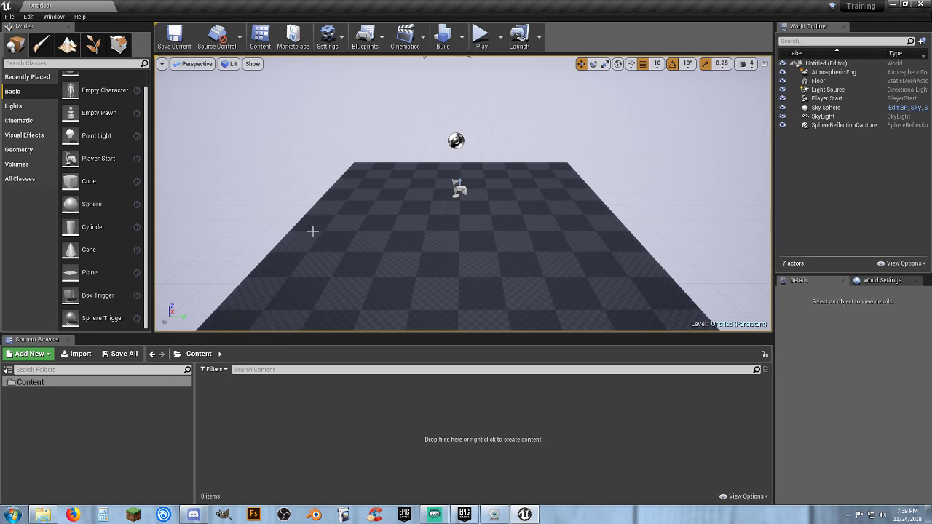
left_click(15, 106)
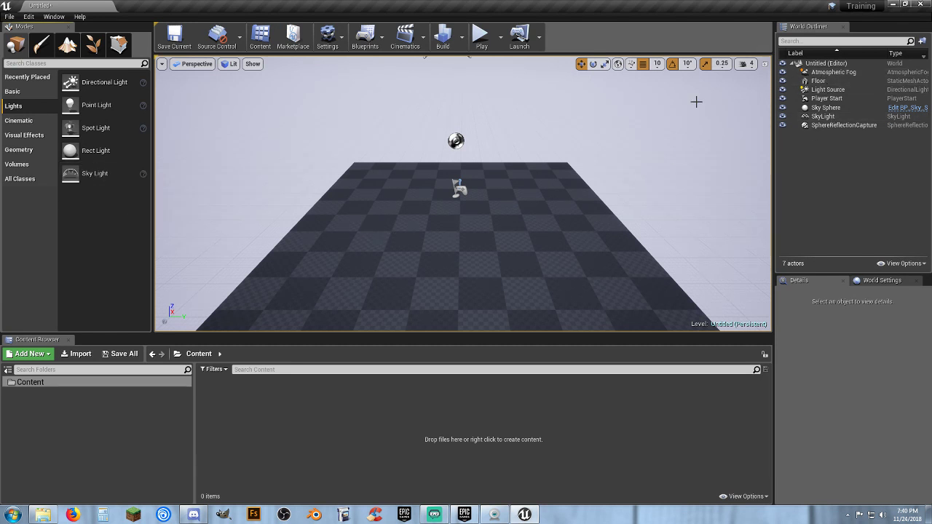
right_click_drag(374, 189, 401, 187)
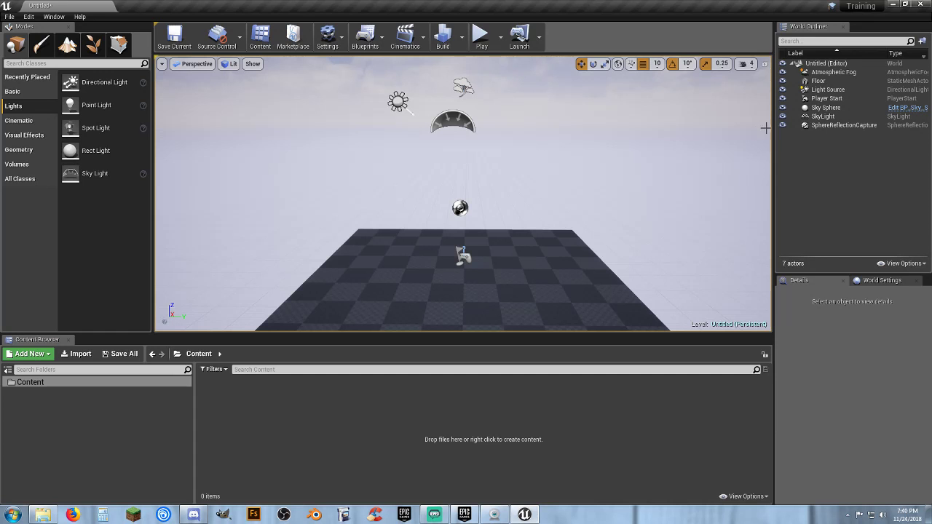
left_click(831, 72)
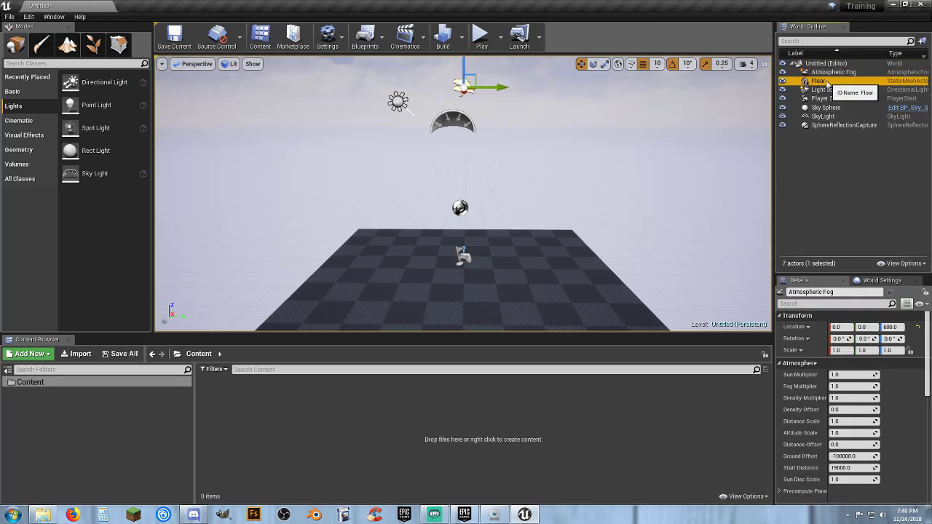
left_click(827, 82)
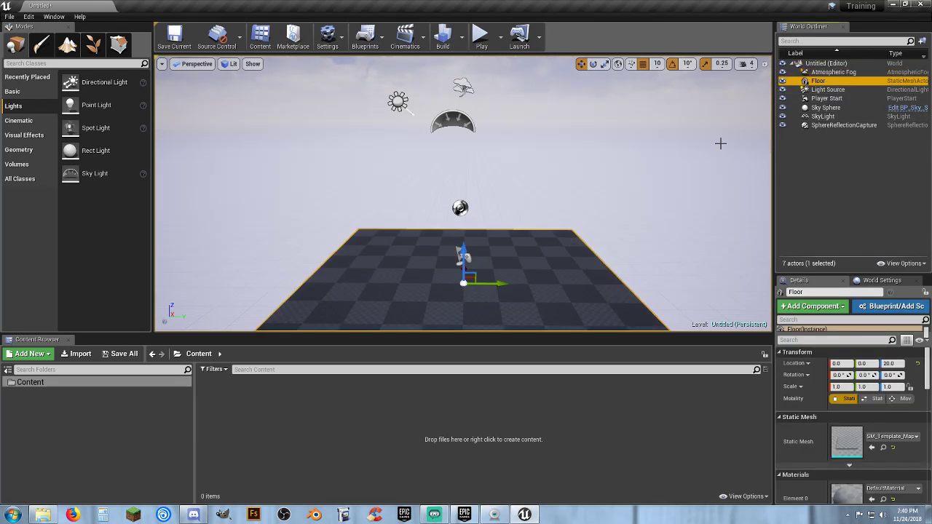
left_click(828, 89)
left_click(829, 100)
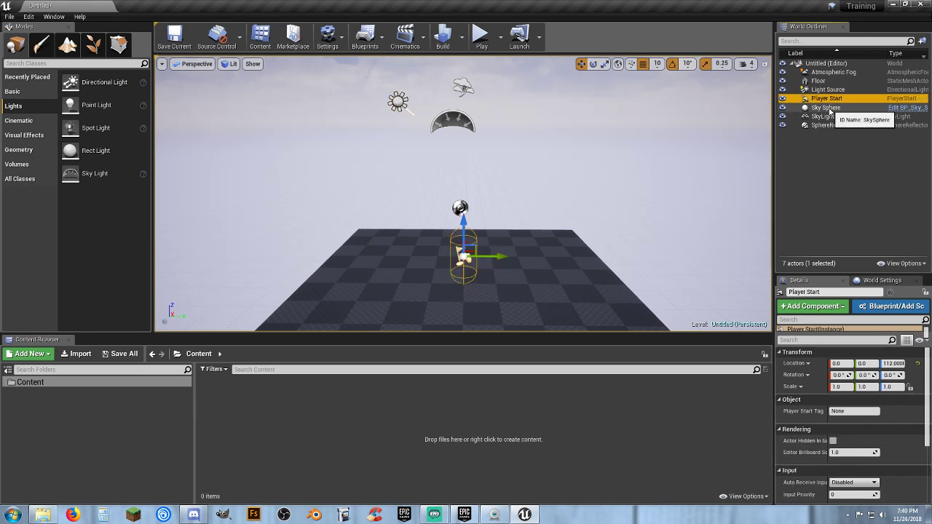
left_click(827, 107)
left_click(825, 116)
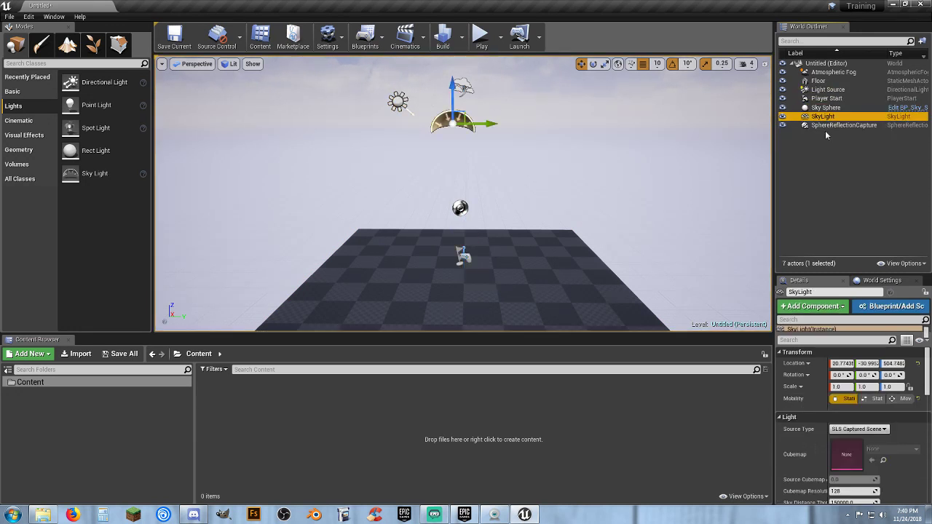
left_click(827, 126)
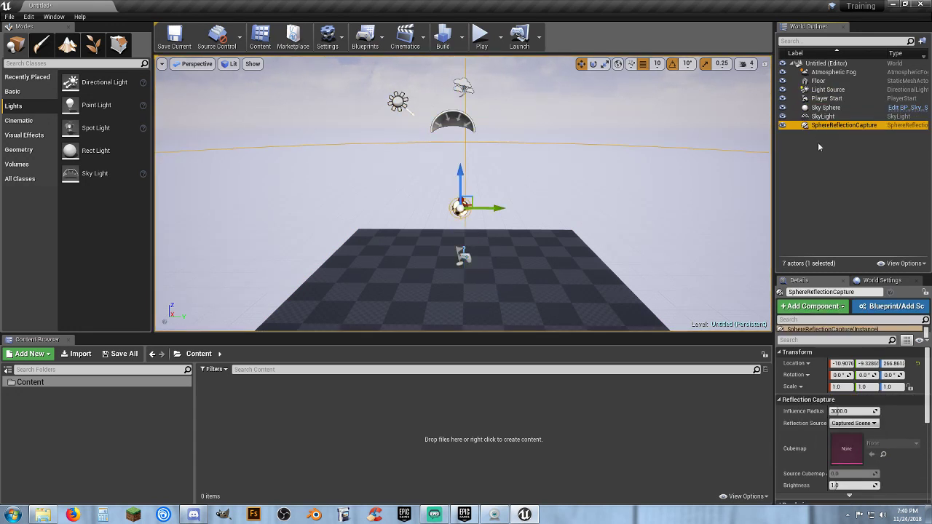
left_click(859, 173)
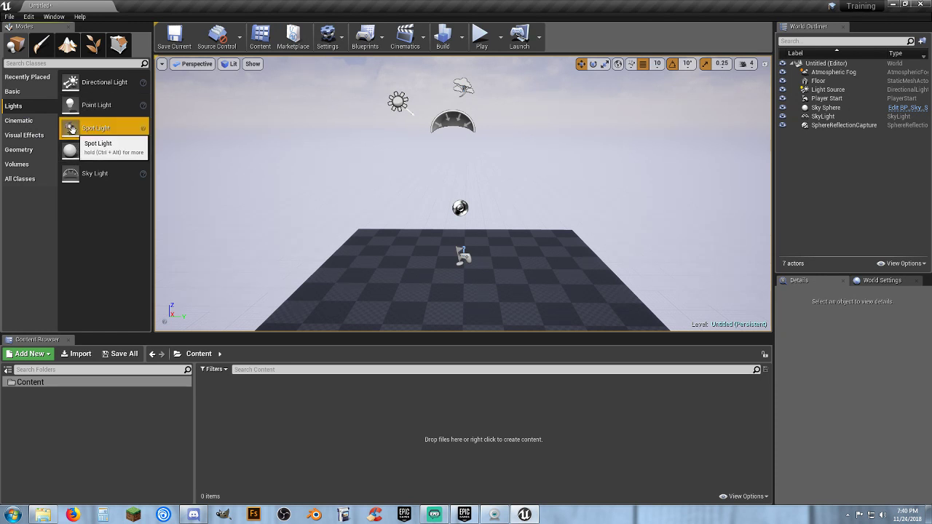
left_click_drag(72, 138, 382, 243)
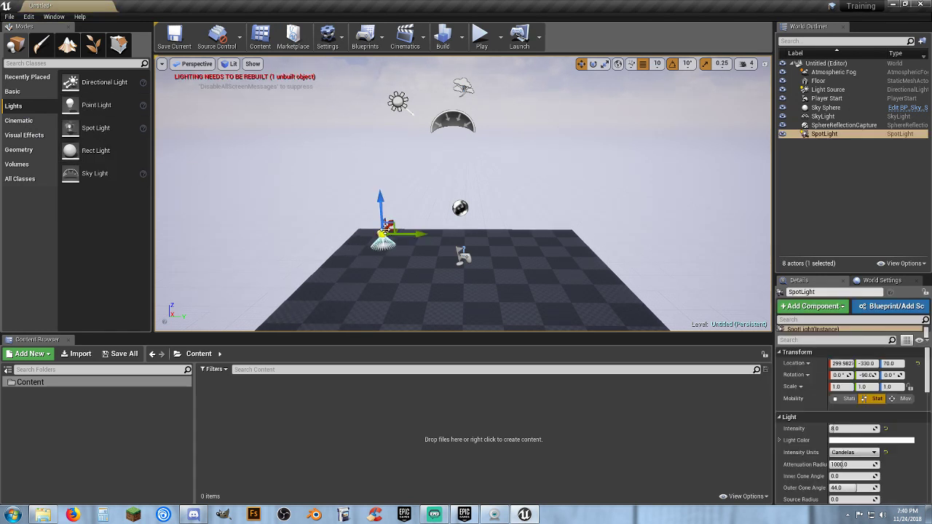
left_click_drag(381, 204, 384, 146)
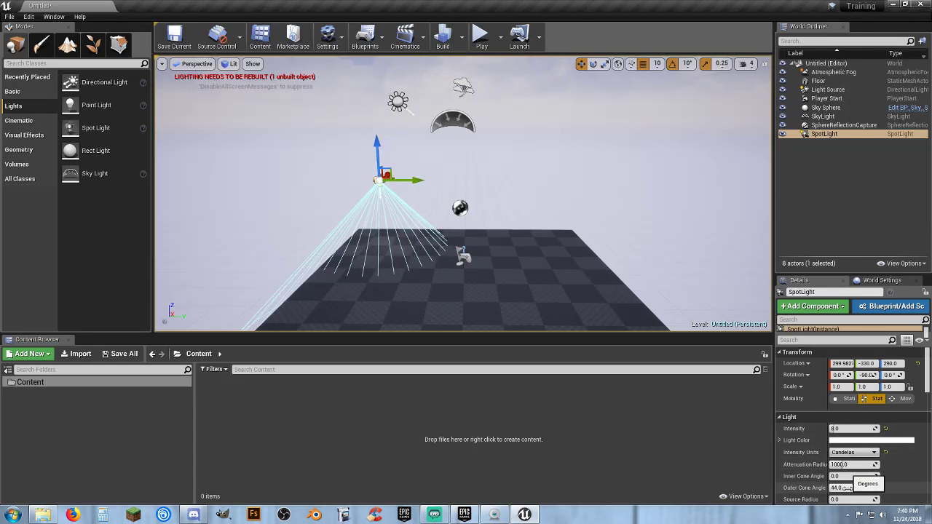
left_click_drag(855, 488, 845, 488)
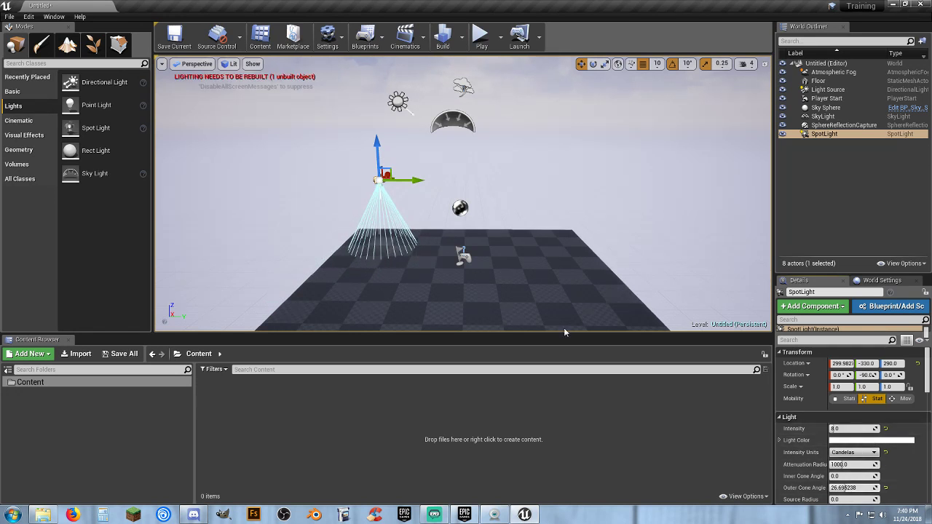
key("Delete")
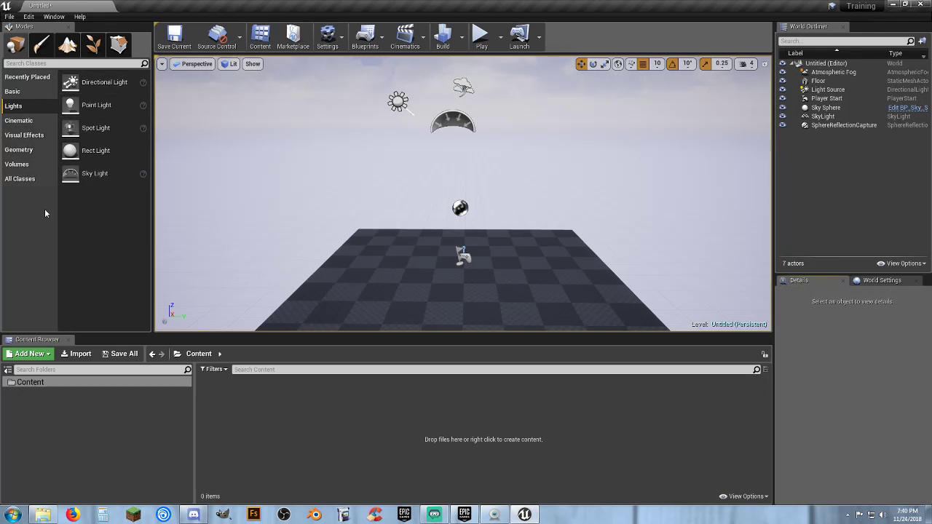
Browse the Cinematic and Visual Effects categories, then show the Geometry brushes list
left_click(36, 121)
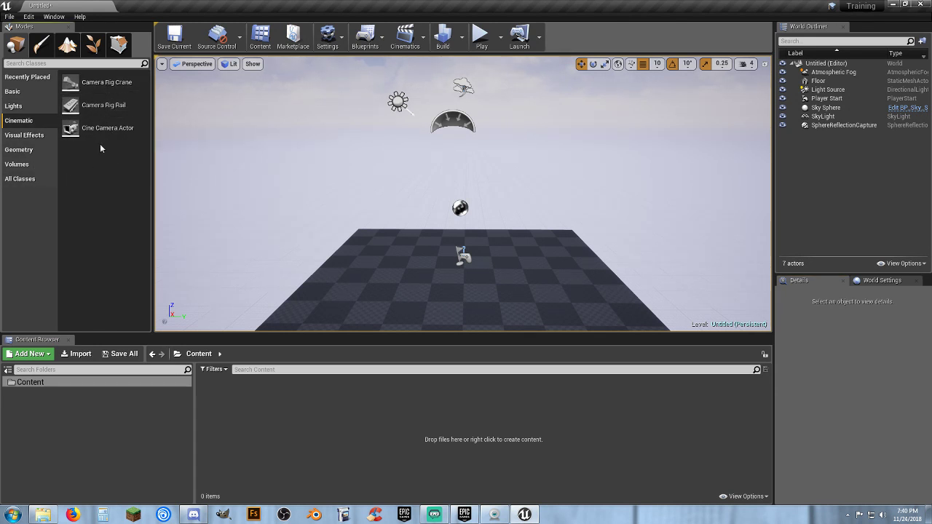
left_click(22, 135)
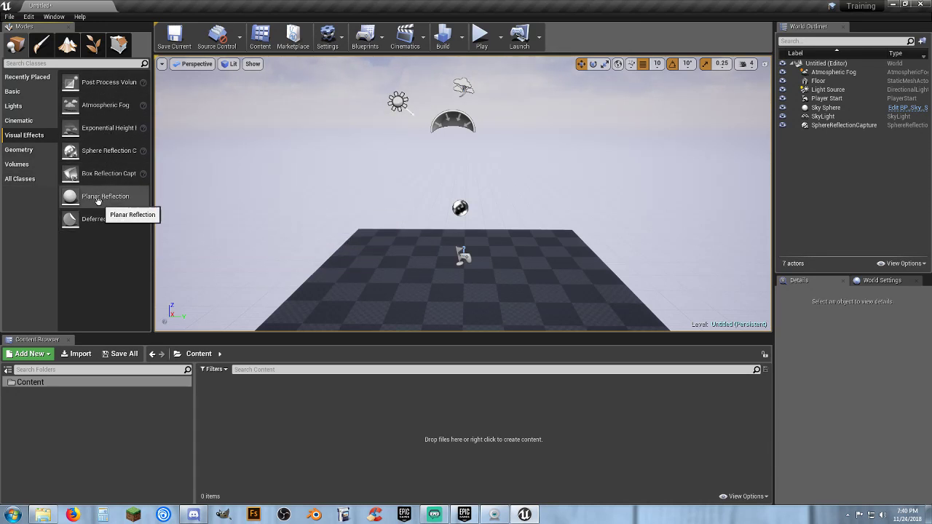
left_click(17, 150)
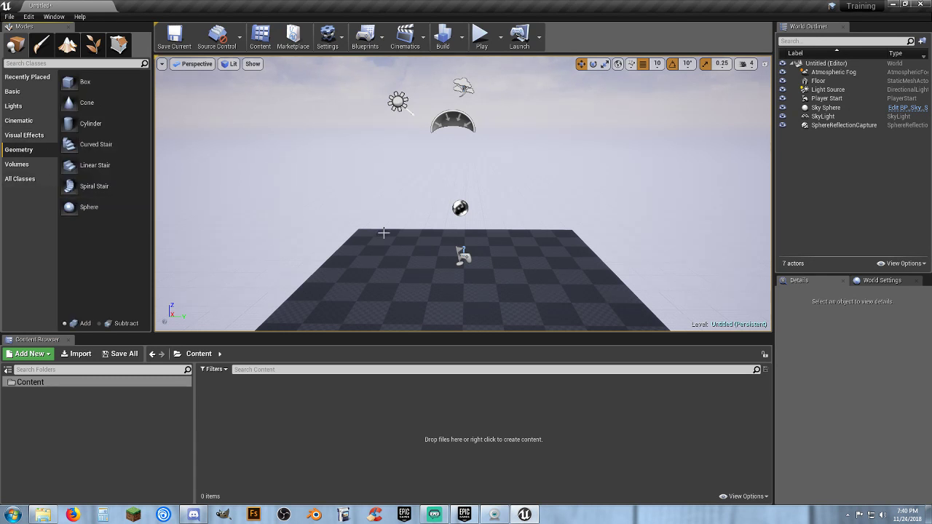
Tilt the view toward the floor, place a Box Brush, and delete it
right_click_drag(384, 233, 384, 259)
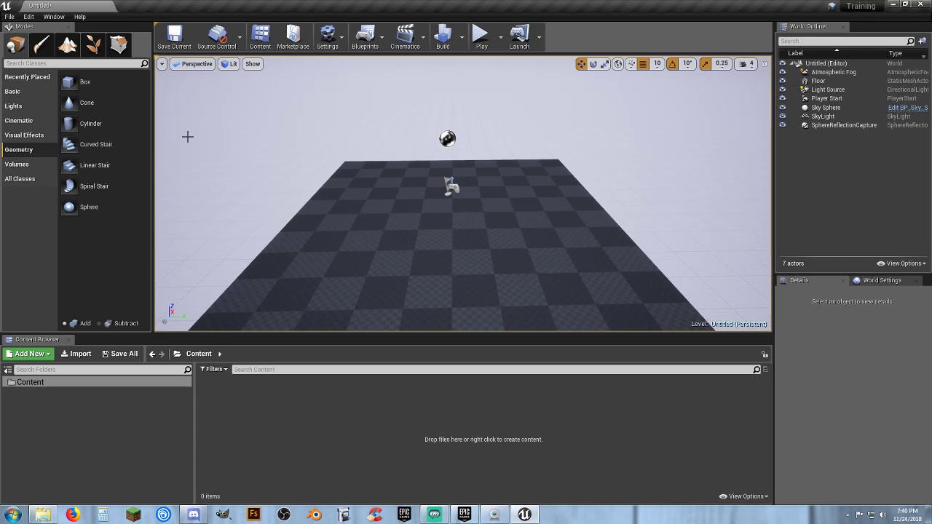
left_click_drag(78, 82, 455, 243)
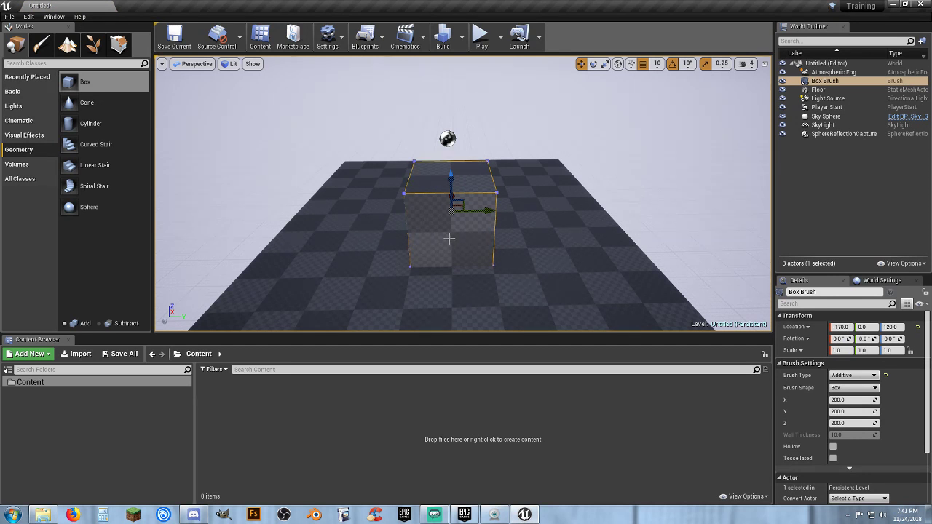
key("Delete")
Place a trial Cube from the Basic category left of centre, then delete it
left_click(17, 91)
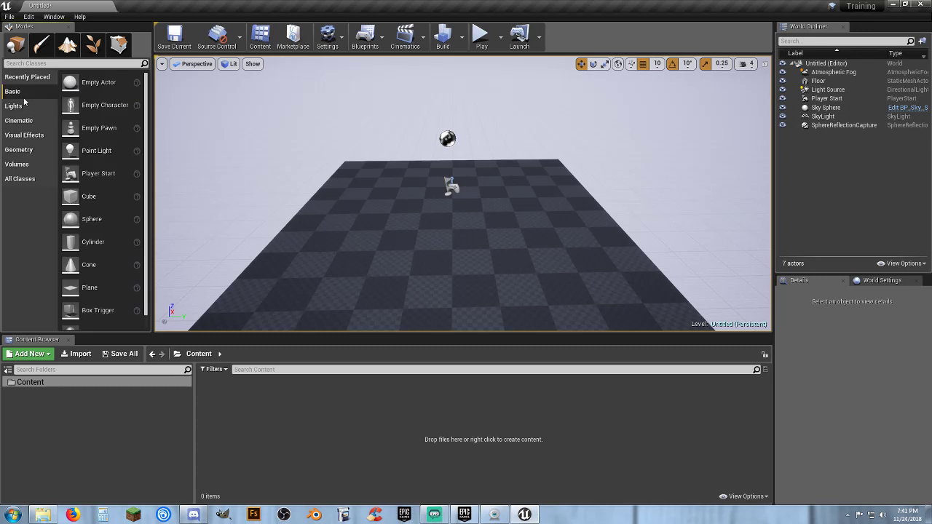
left_click_drag(78, 197, 364, 249)
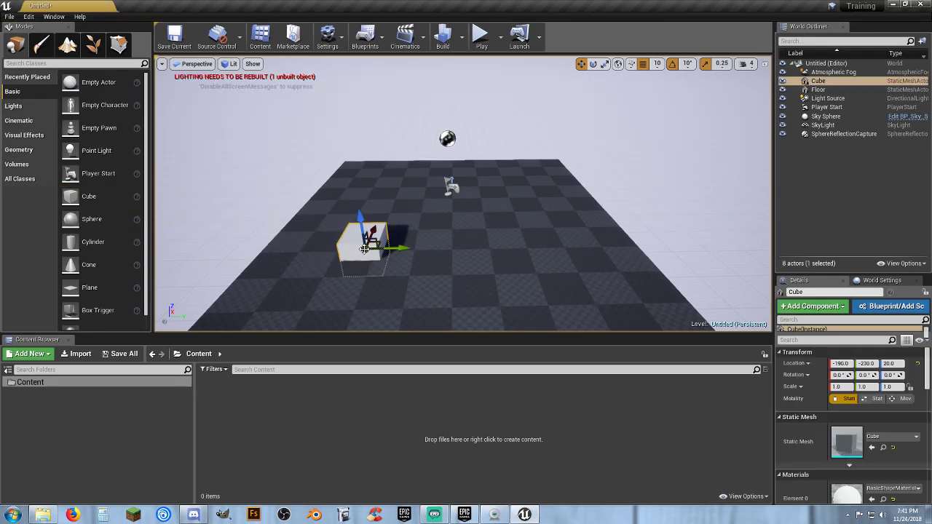
key("Delete")
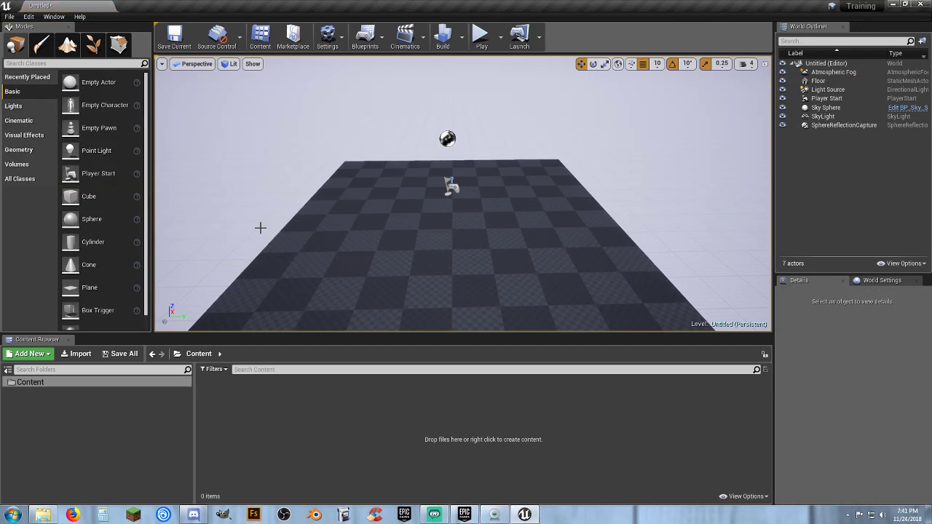
left_click(20, 149)
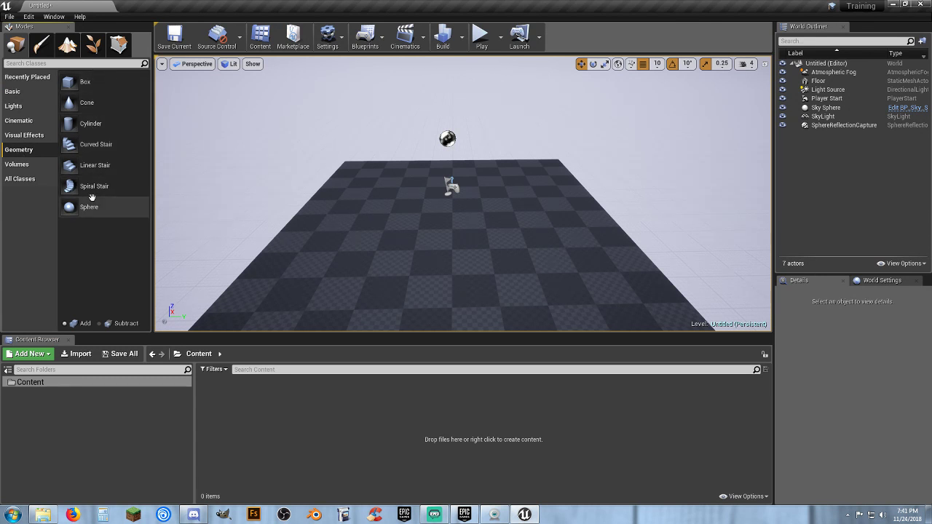
Place a Linear Stair brush, increase its Num Steps, delete it, and show the Volumes list
mouse_move(73, 164)
left_mouse_down()
mouse_move(427, 240)
mouse_move(378, 275)
left_mouse_up()
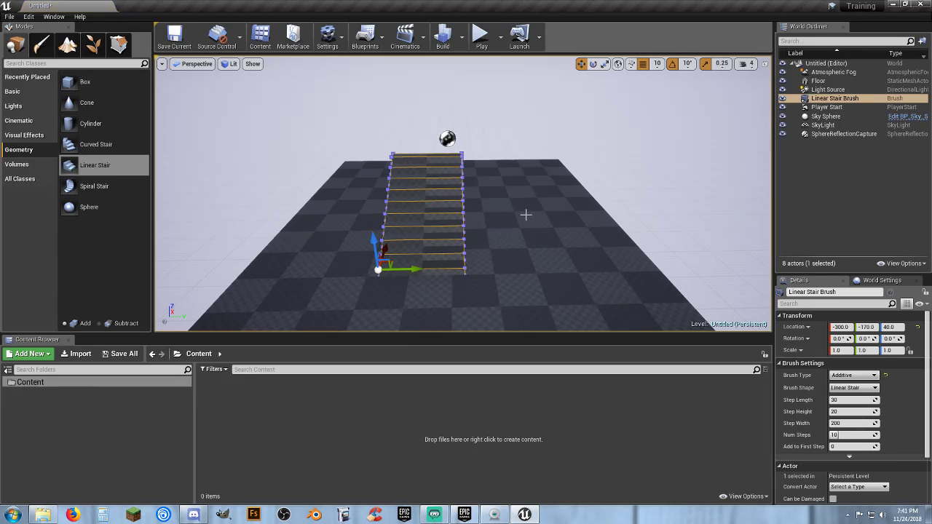
mouse_move(524, 214)
right_mouse_down()
mouse_move(496, 211)
mouse_move(481, 183)
mouse_move(466, 215)
mouse_move(509, 241)
mouse_move(448, 257)
mouse_move(506, 250)
right_mouse_up()
mouse_move(467, 196)
right_mouse_down()
mouse_move(437, 204)
mouse_move(467, 195)
right_mouse_up()
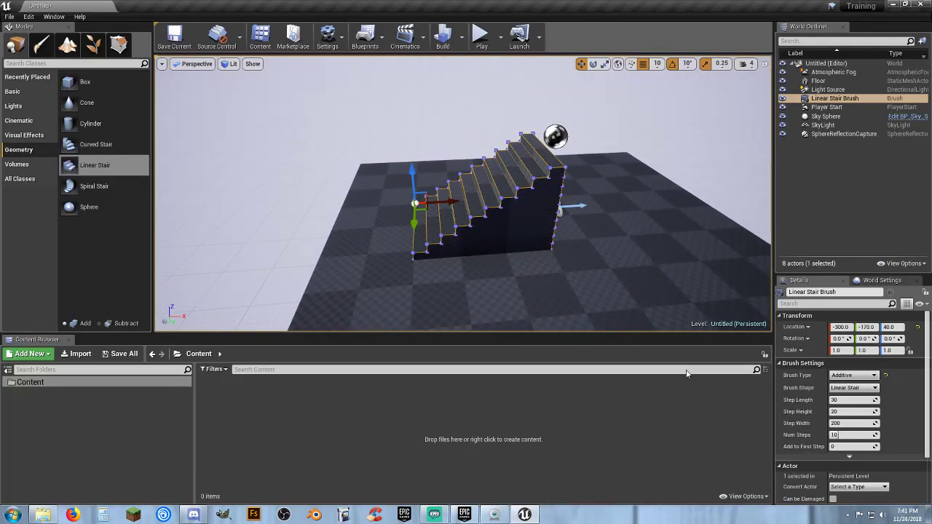
mouse_move(833, 435)
left_mouse_down()
mouse_move(870, 434)
mouse_move(854, 435)
left_mouse_up()
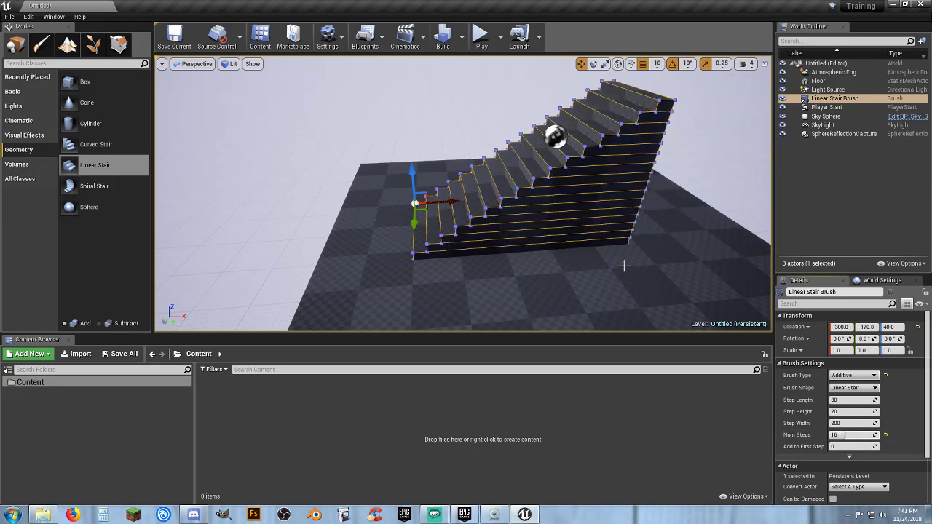
key("Delete")
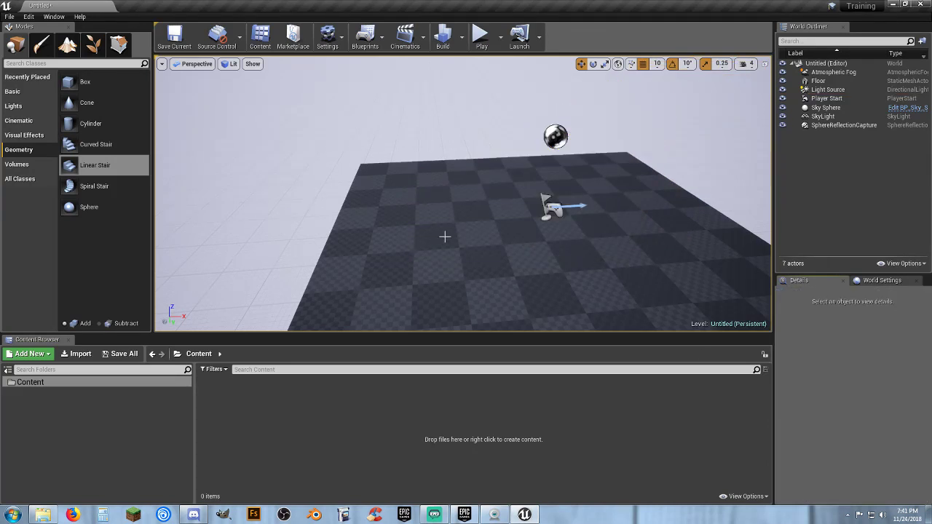
left_click(23, 167)
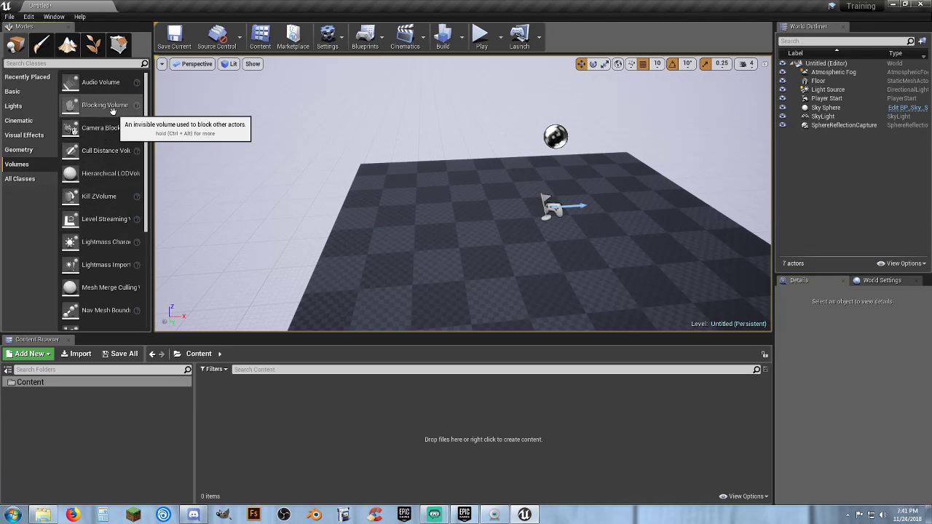
left_click_drag(113, 110, 450, 188)
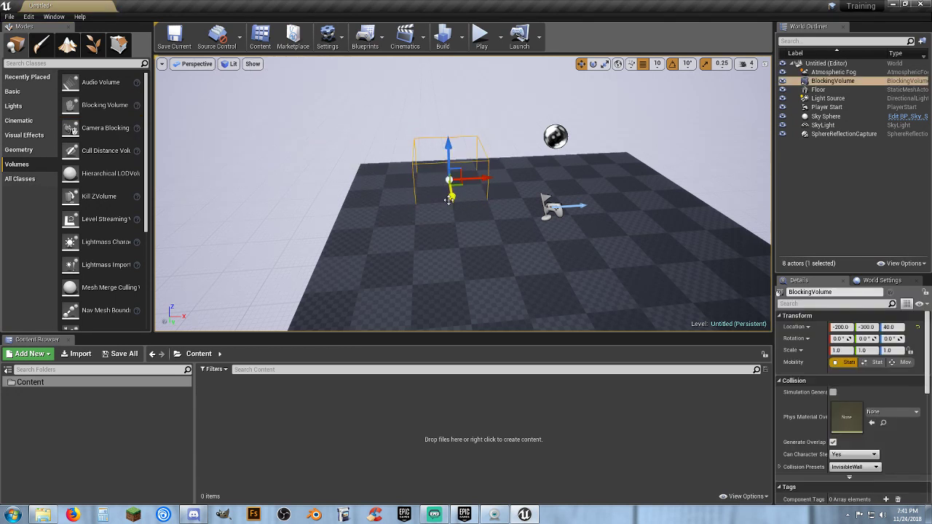
left_click(604, 64)
left_click_drag(486, 178, 521, 178)
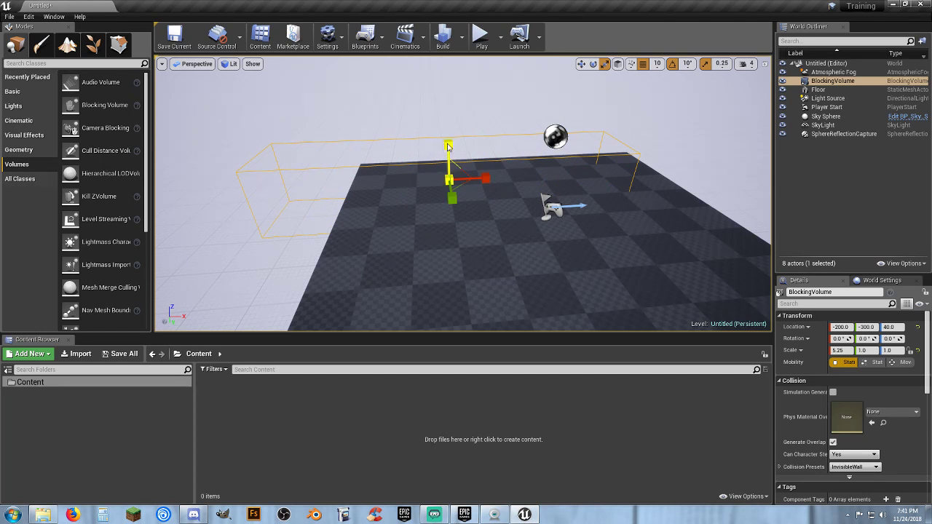
left_click_drag(448, 147, 448, 121)
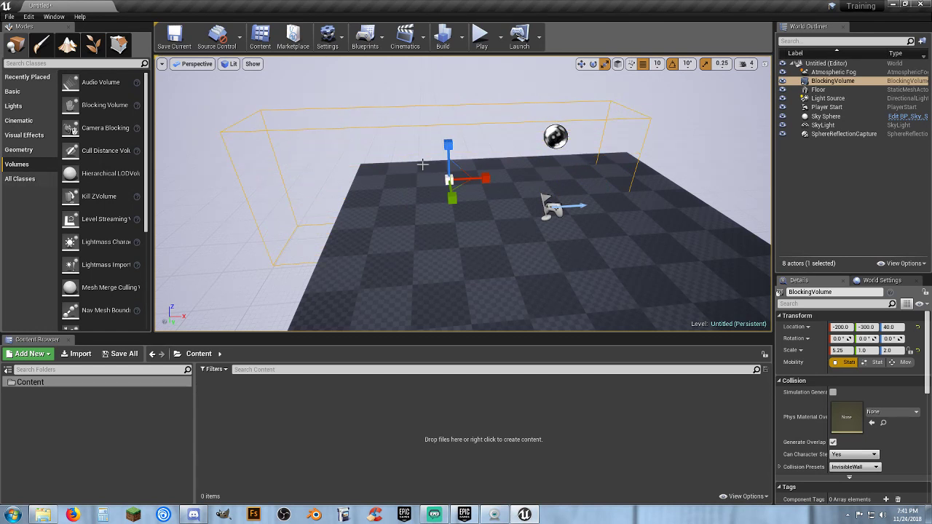
key("Delete")
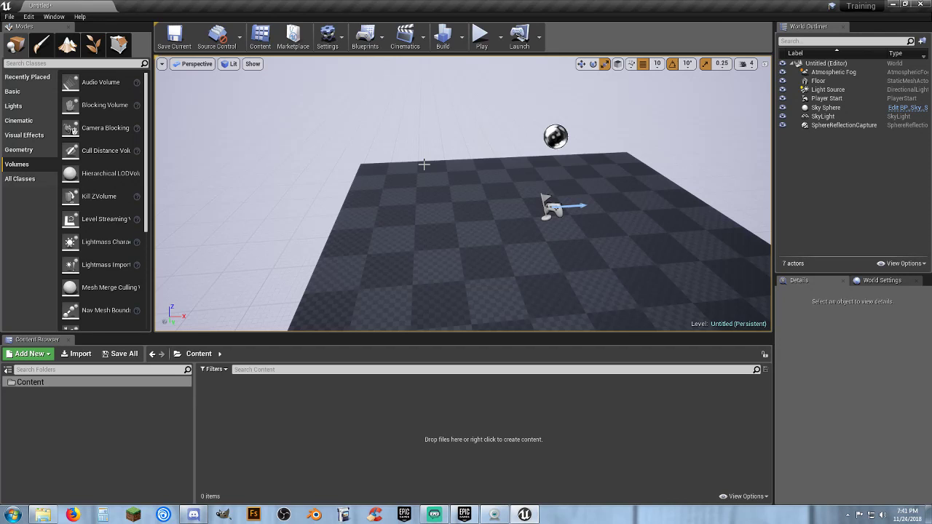
mouse_move(404, 215)
right_mouse_down()
mouse_move(408, 232)
mouse_move(437, 232)
mouse_move(430, 211)
mouse_move(408, 226)
mouse_move(386, 215)
mouse_move(393, 218)
right_mouse_up()
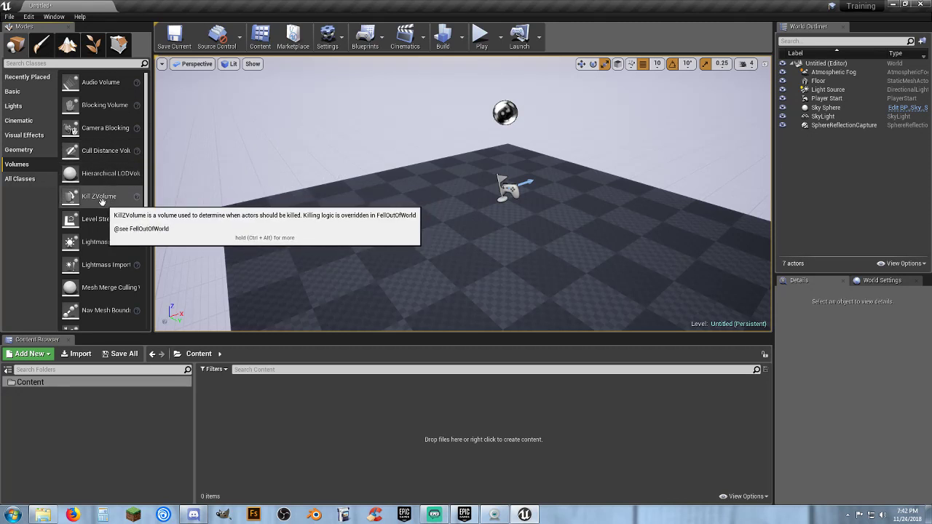
left_click_drag(171, 193, 178, 235)
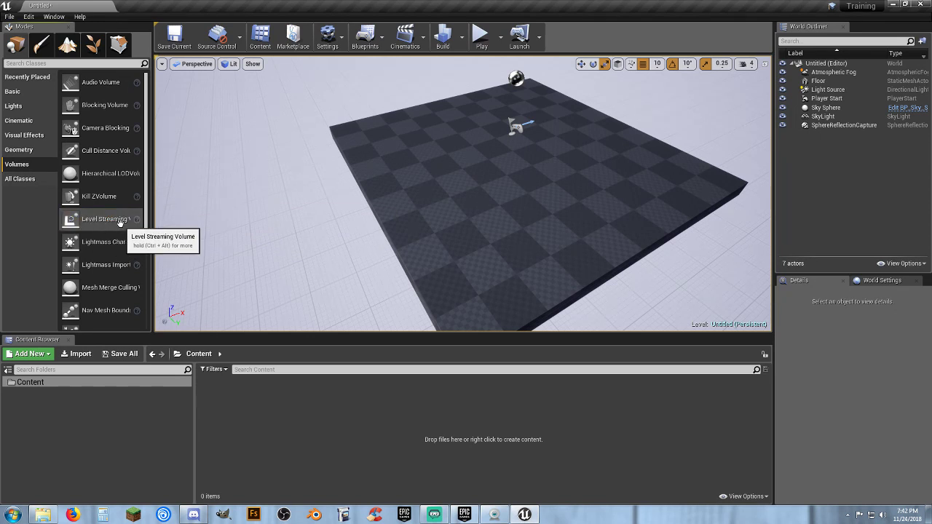
mouse_move(285, 206)
left_mouse_down()
mouse_move(282, 191)
mouse_move(280, 201)
left_mouse_up()
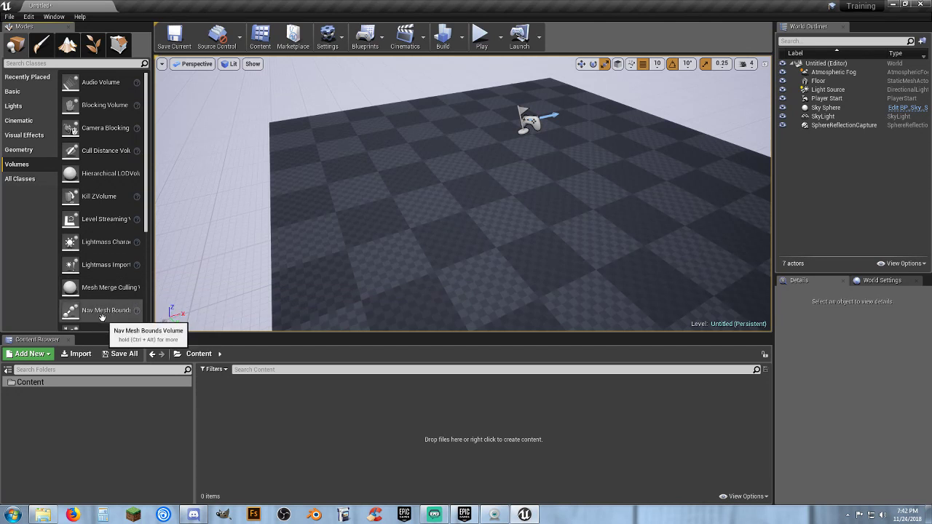
scroll(102, 313, "down", 3)
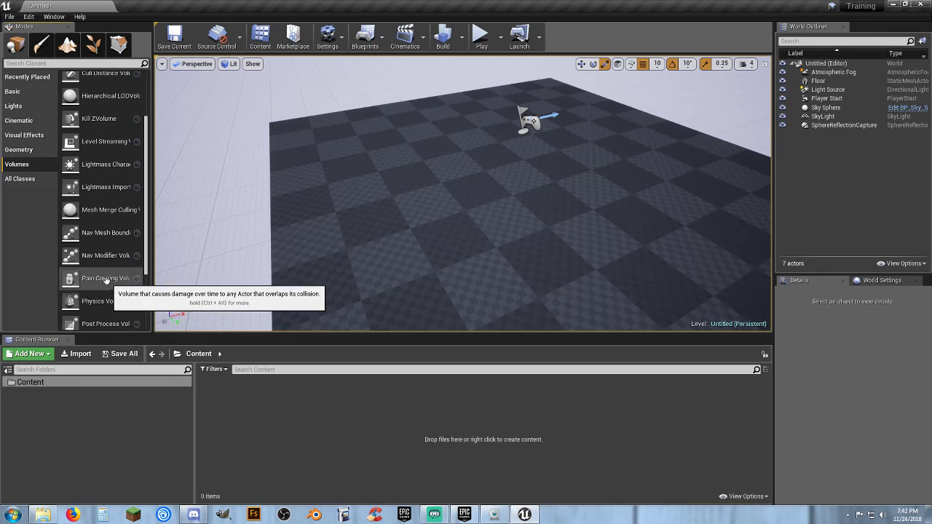
scroll(104, 269, "down", 3)
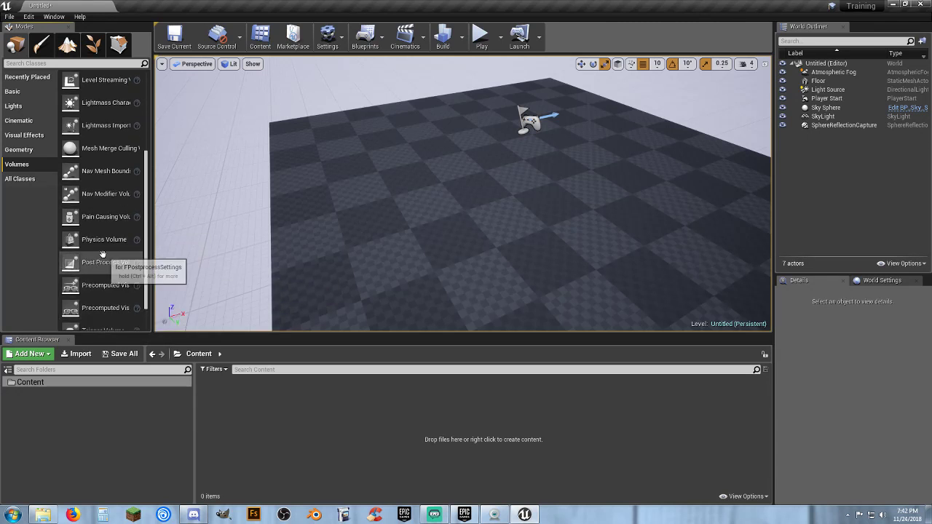
scroll(106, 274, "down", 2)
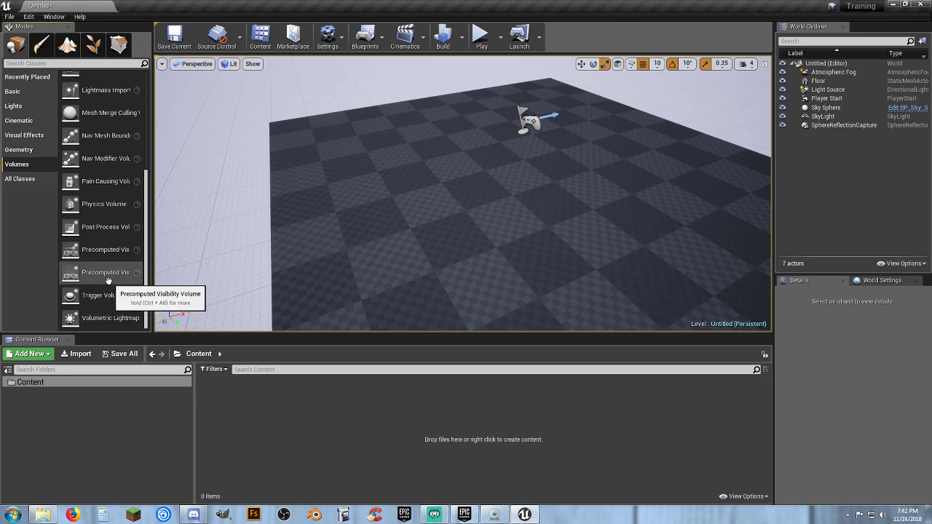
scroll(107, 295, "up", 1)
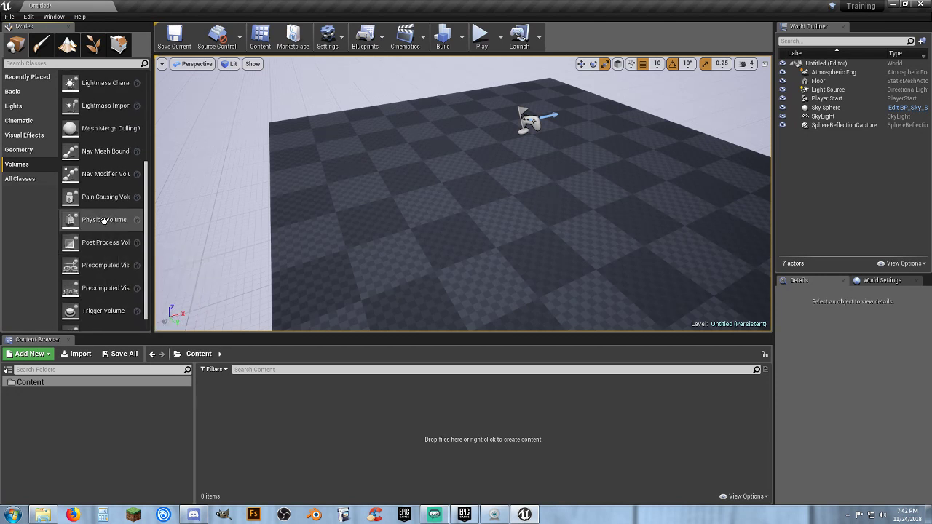
scroll(105, 222, "up", 2)
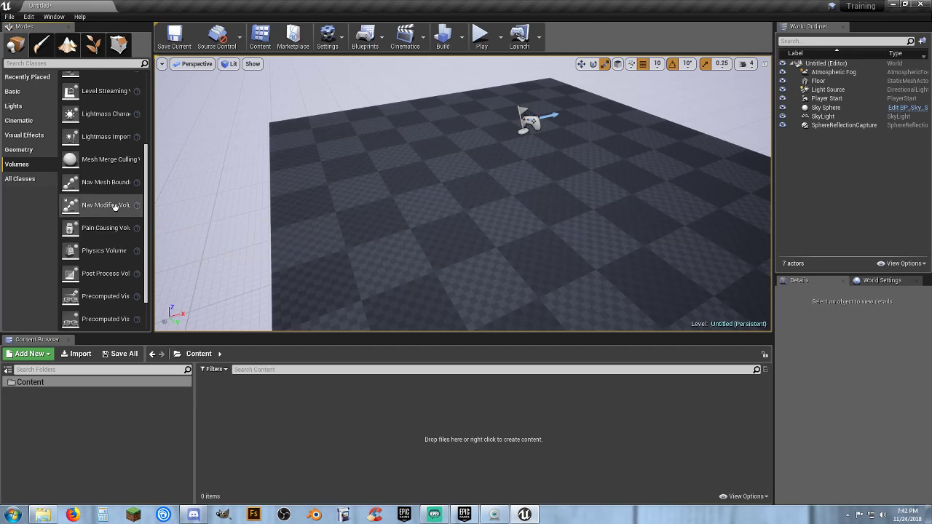
scroll(109, 207, "up", 3)
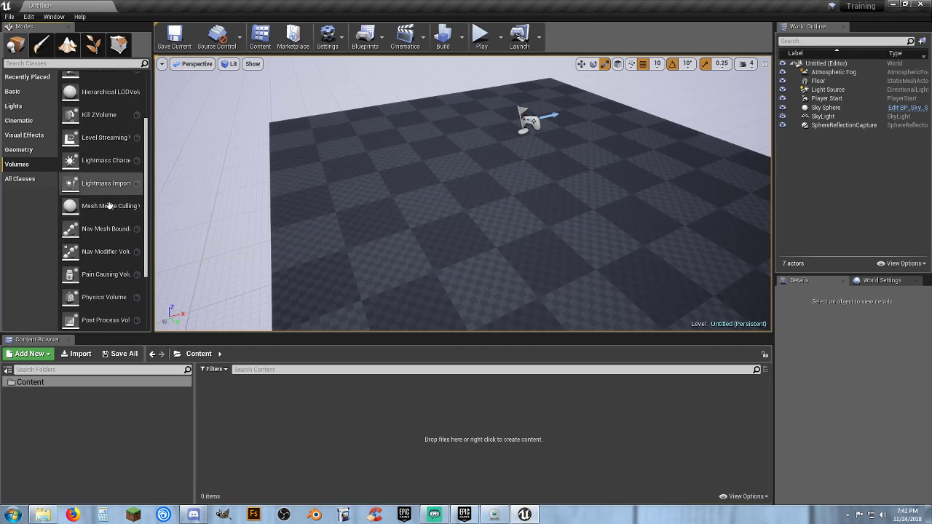
scroll(109, 206, "up", 5)
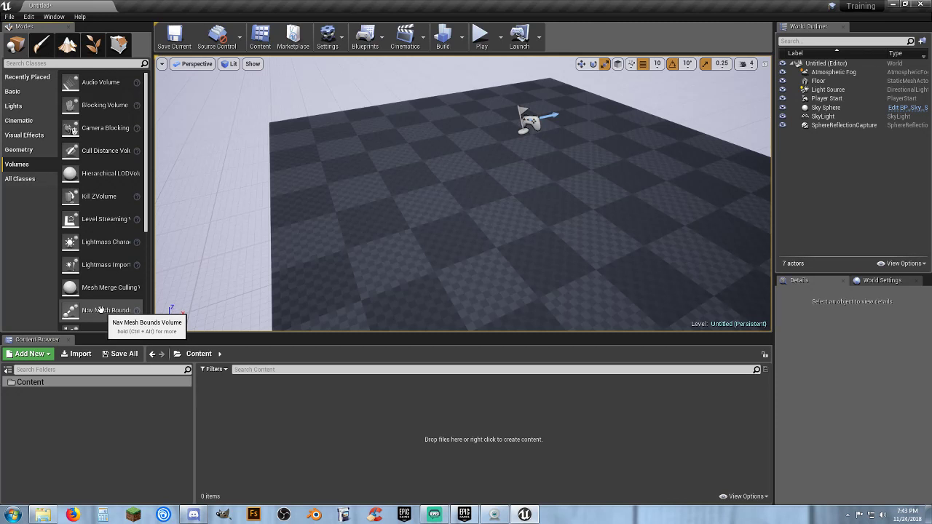
left_click(33, 180)
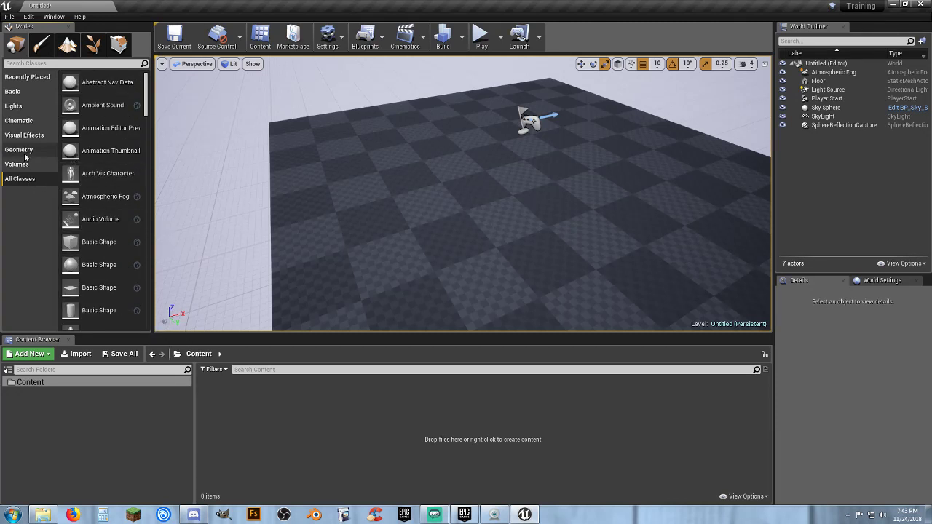
left_click(20, 165)
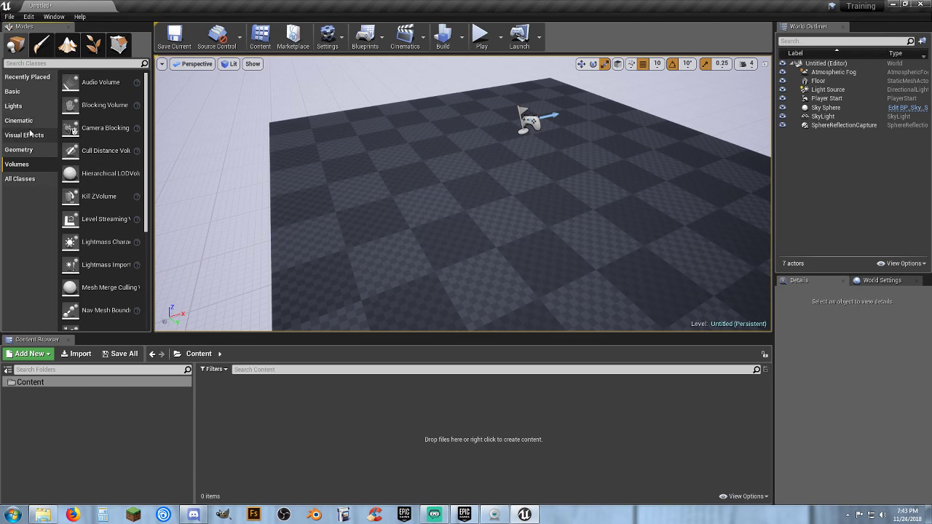
left_click(40, 63)
type("physi")
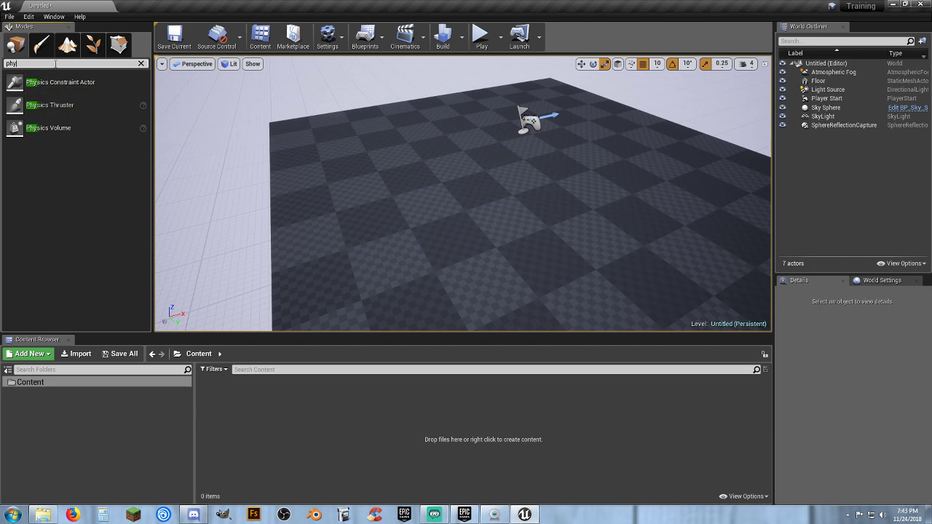
key("BackSpace")
key("BackSpace")
key("BackSpace")
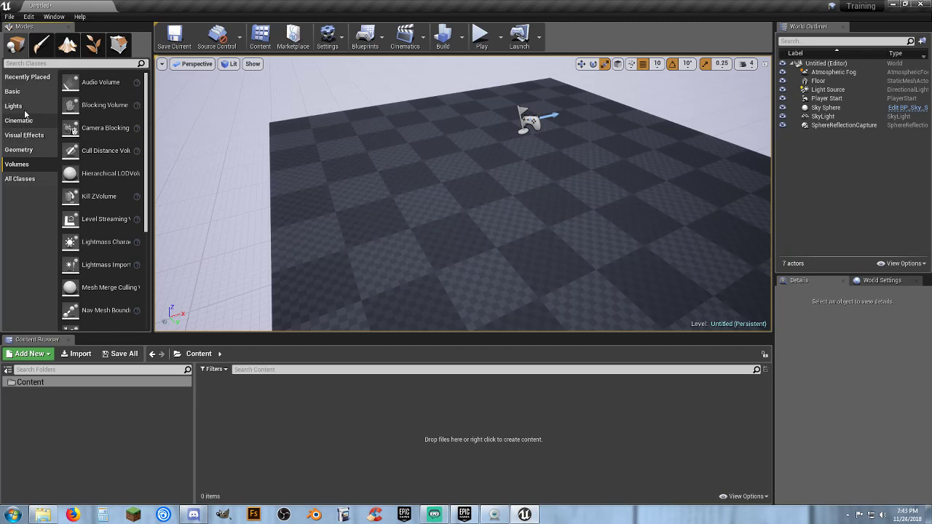
Enter Paint mode, showing vertex Colors brush radius 128, strength 0.5, falloff 0.5
left_click(42, 47)
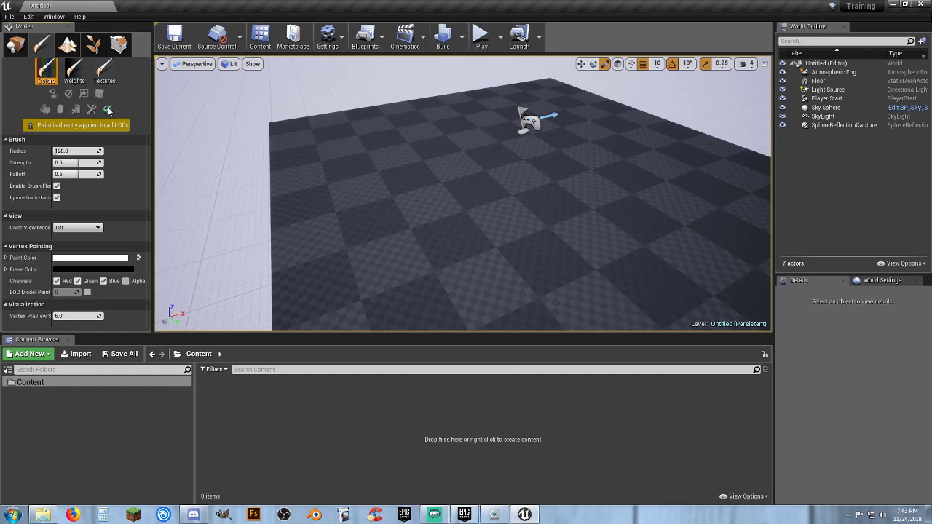
right_click_drag(489, 148, 489, 148)
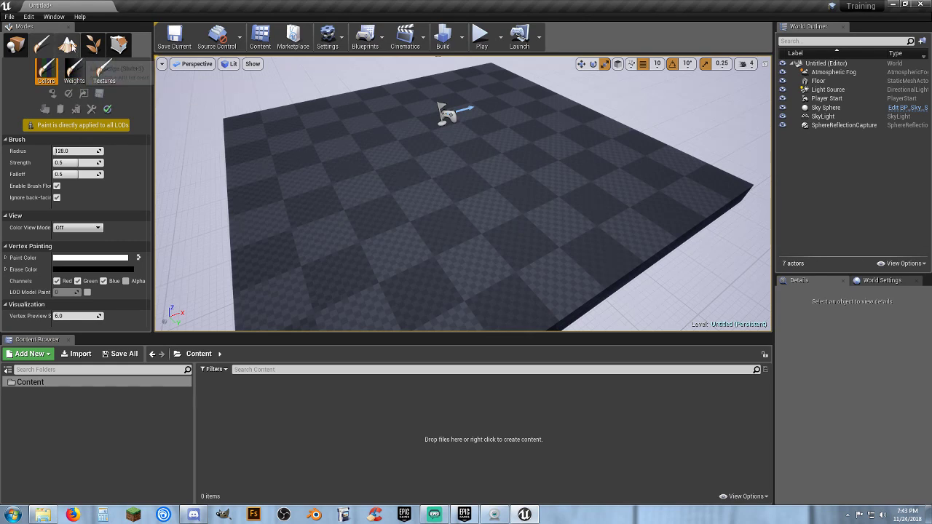
Start a new landscape in Landscape mode and frame its preview grid in the viewport
left_click(70, 46)
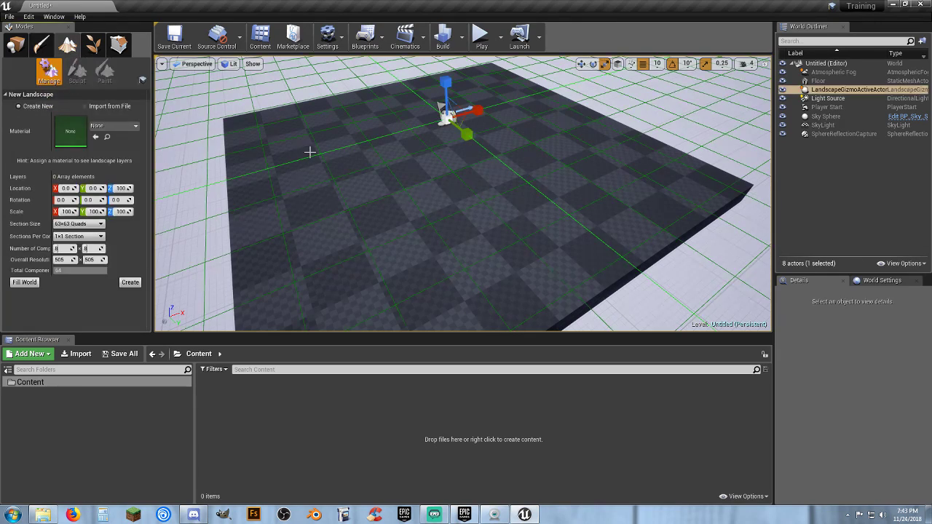
right_click_drag(309, 151, 309, 152)
key("f")
right_click_drag(430, 226, 430, 226)
right_click_drag(360, 318, 328, 308)
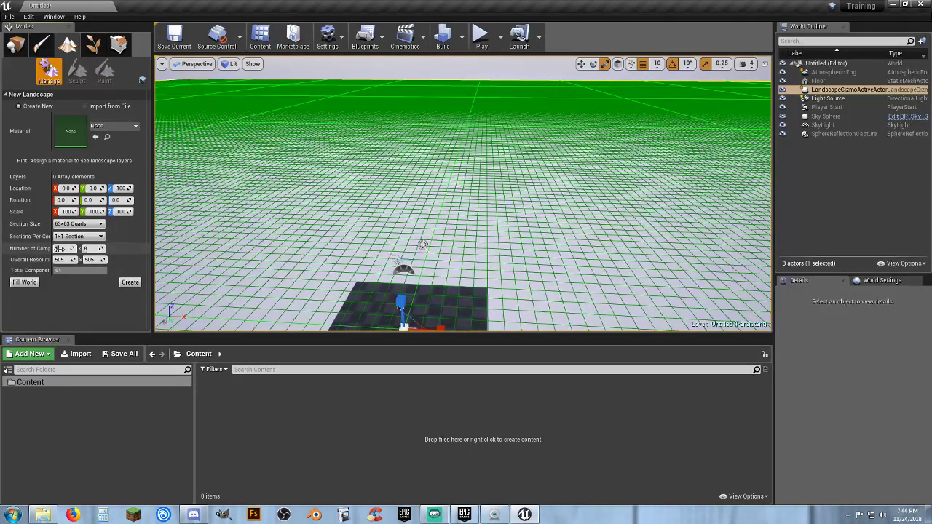
Set Number of Components to 1 by 1, giving a 64×64 landscape preview
left_click_drag(59, 249, 29, 249)
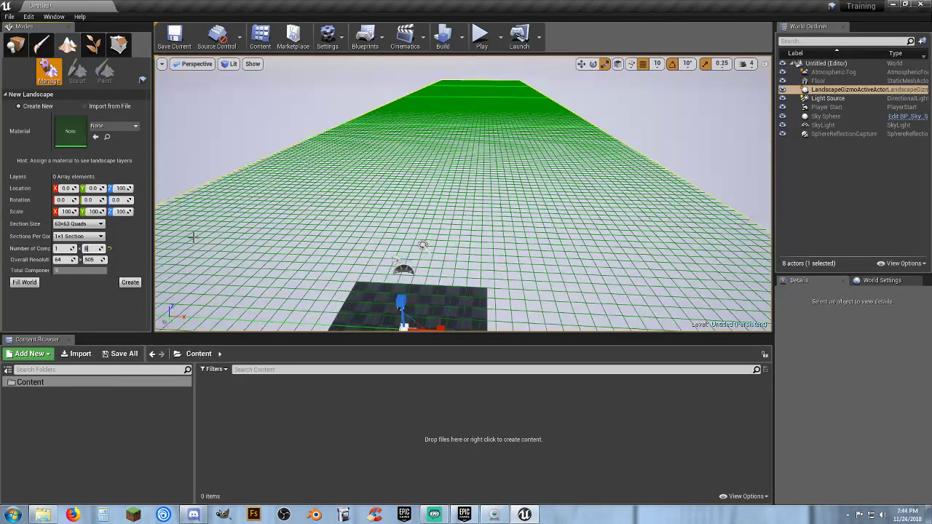
right_click_drag(193, 237, 193, 237)
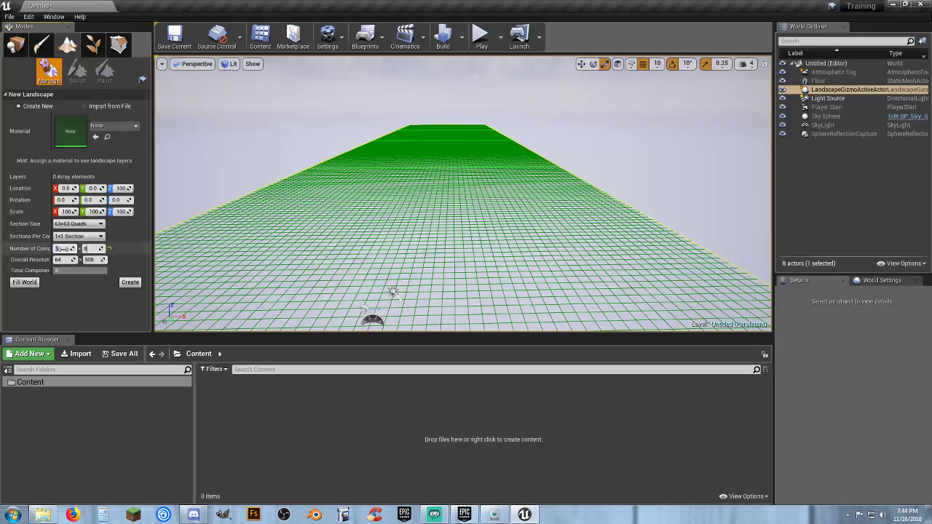
left_click(89, 248)
type("1")
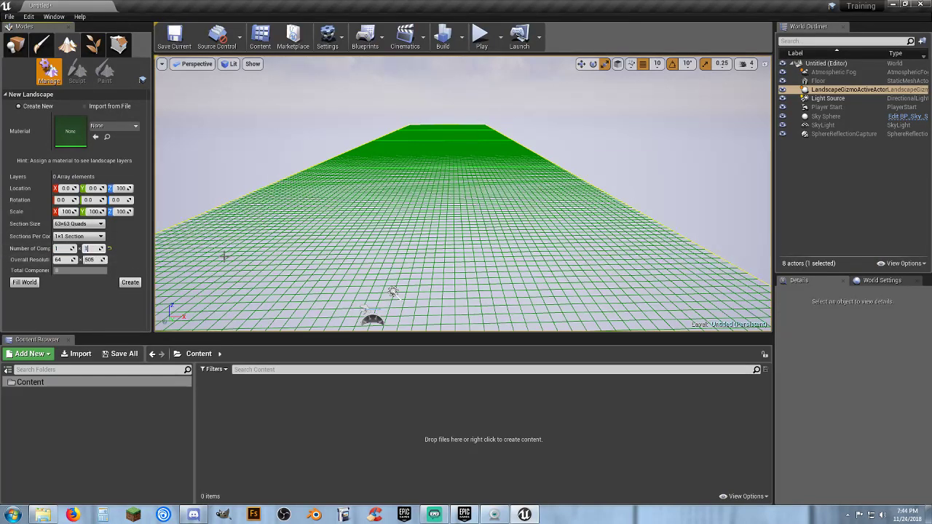
key("Return")
right_click_drag(766, 277, 419, 248)
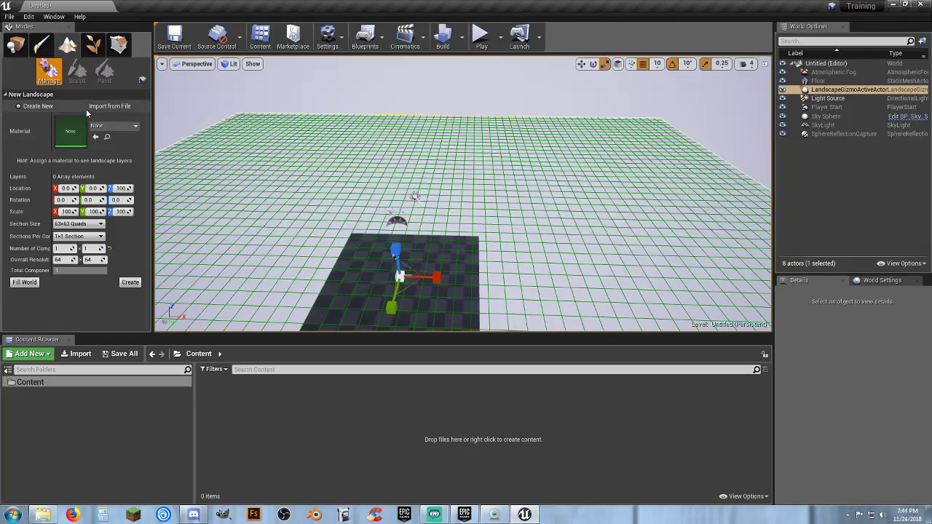
right_click_drag(189, 145, 277, 141)
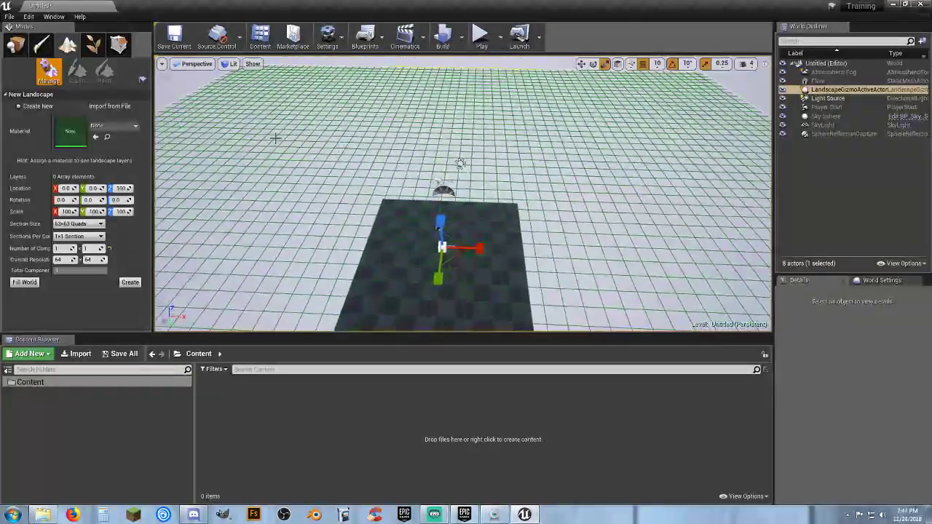
Cycle through the Foliage and Geometry modes, ending in Place mode's Basic actor list
left_click(22, 49)
left_click(92, 48)
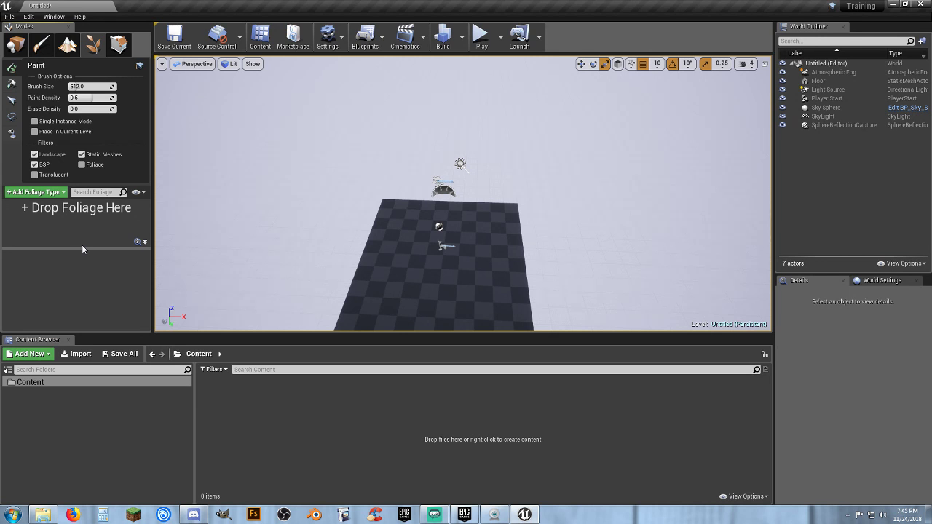
left_click(117, 48)
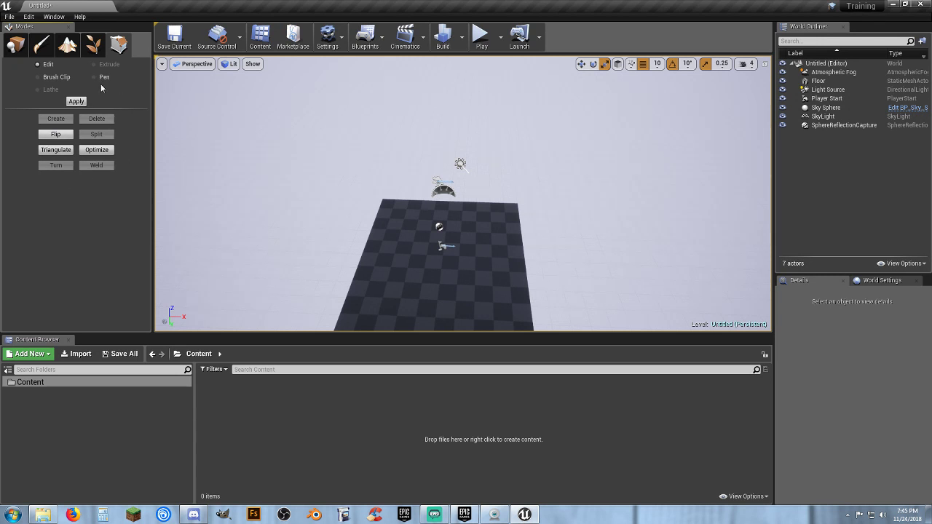
left_click(14, 49)
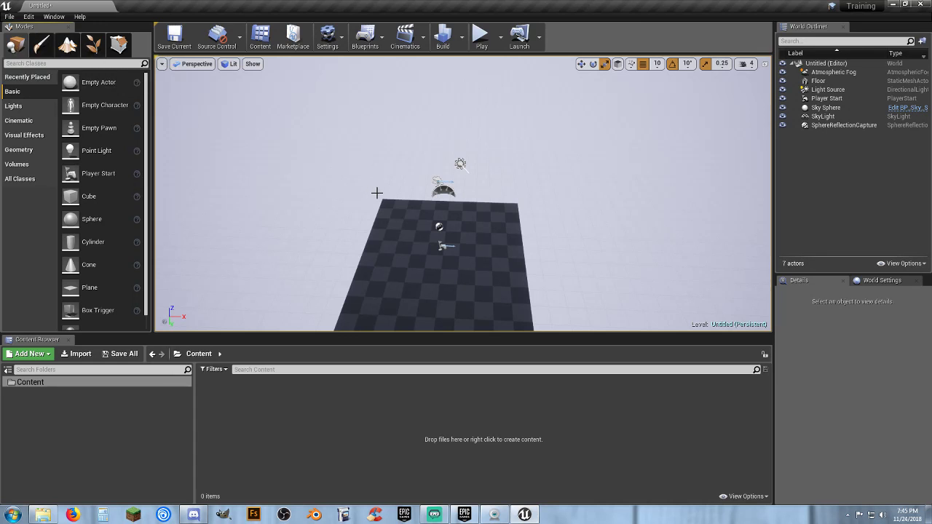
right_click_drag(377, 194, 376, 219)
left_click_drag(377, 218, 365, 189)
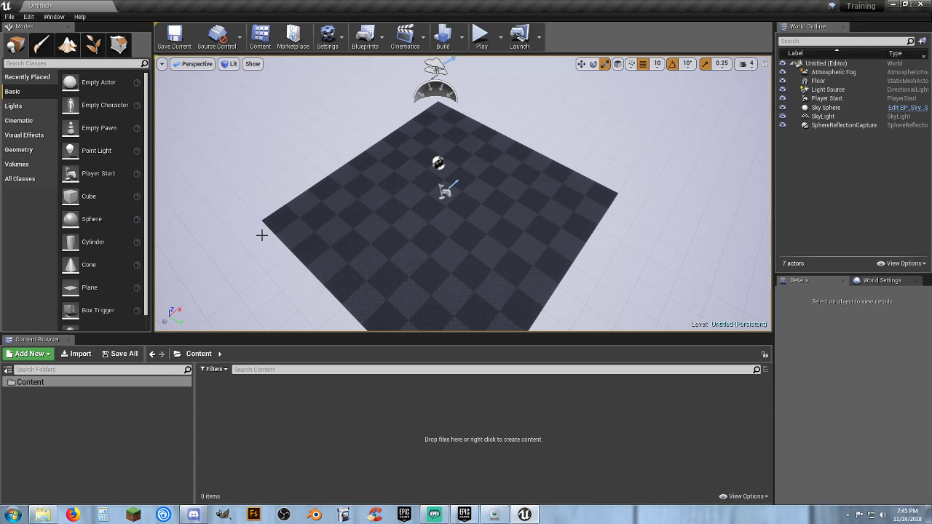
left_click_drag(244, 170, 355, 183)
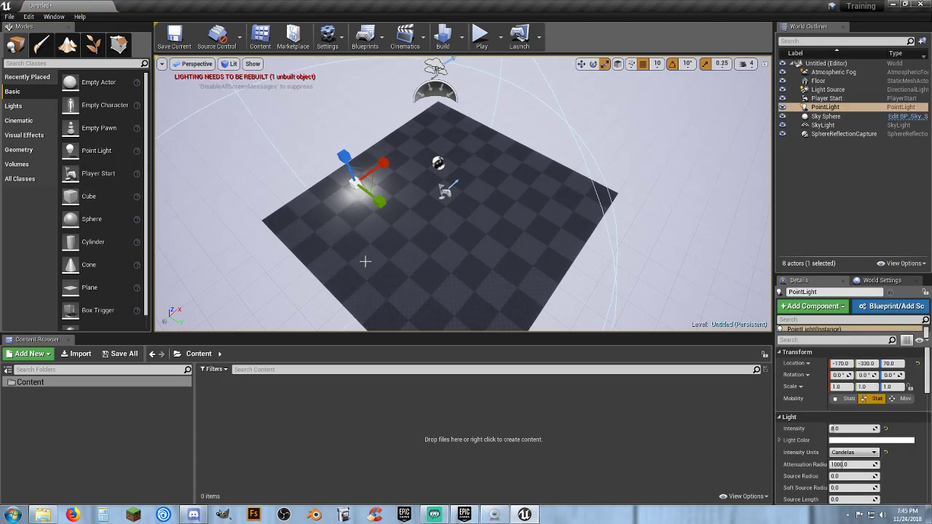
key("Delete")
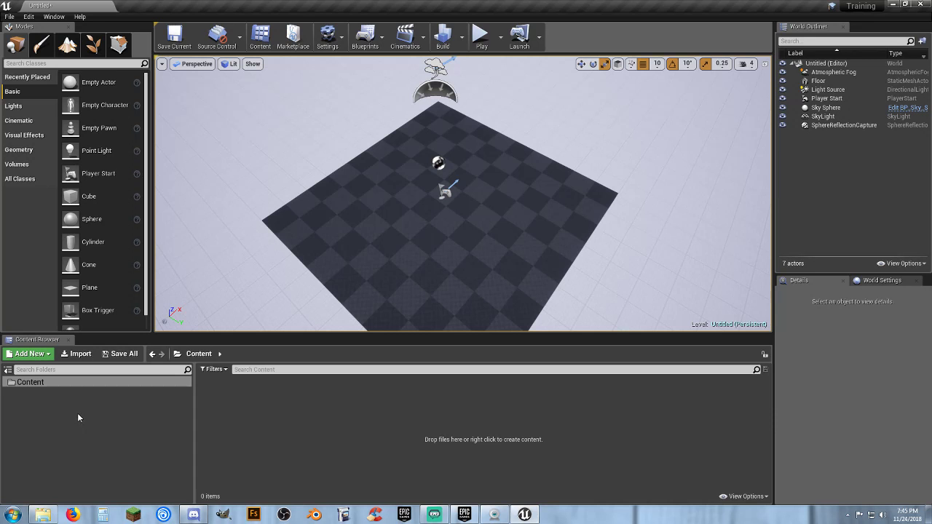
Create a subfolder named 'name' in Content from its right-click menu
left_click(44, 403)
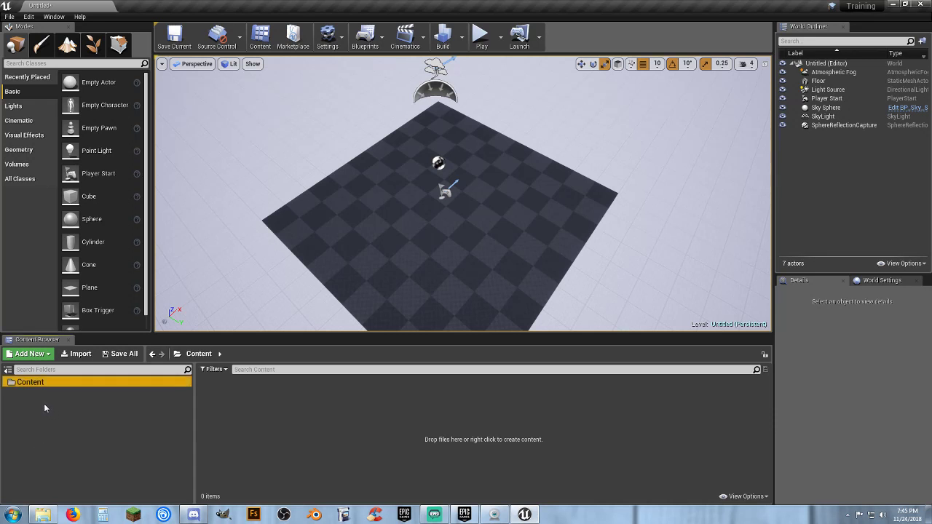
right_click(50, 401)
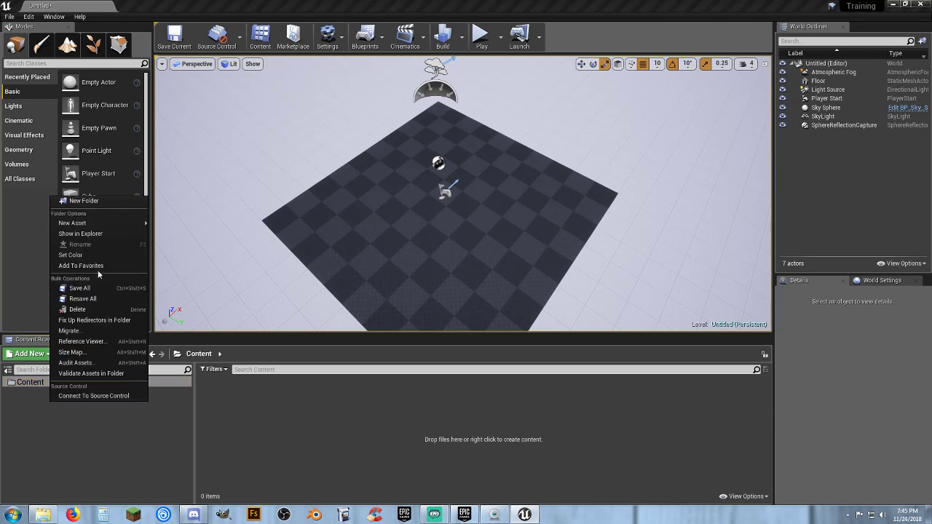
left_click(84, 201)
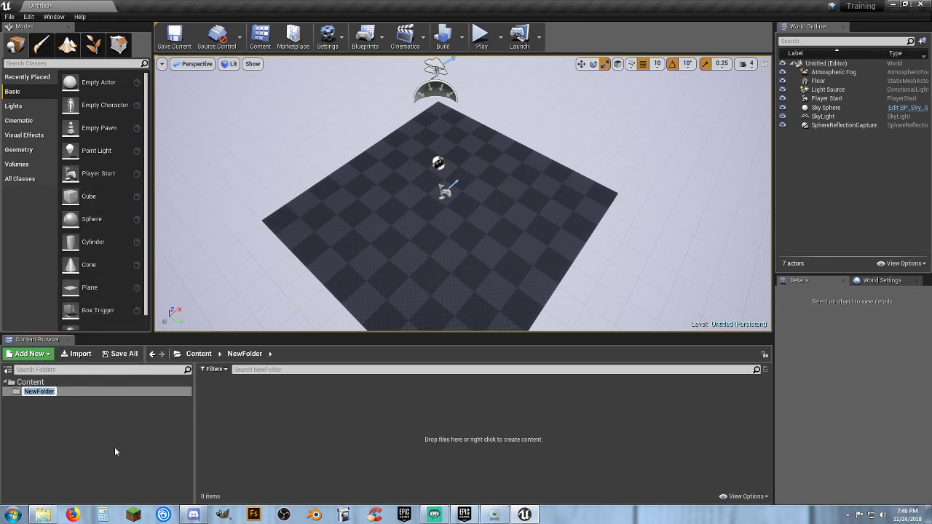
type("name")
key("Return")
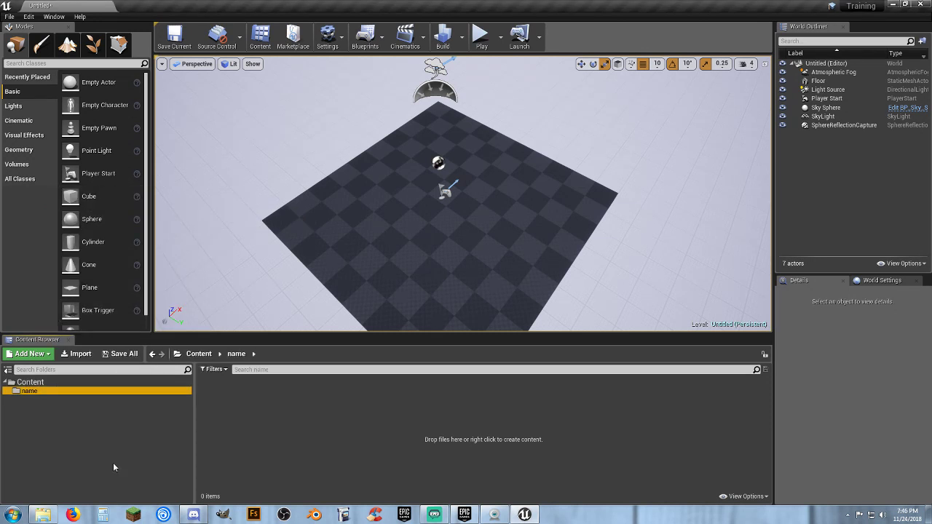
left_click(53, 384)
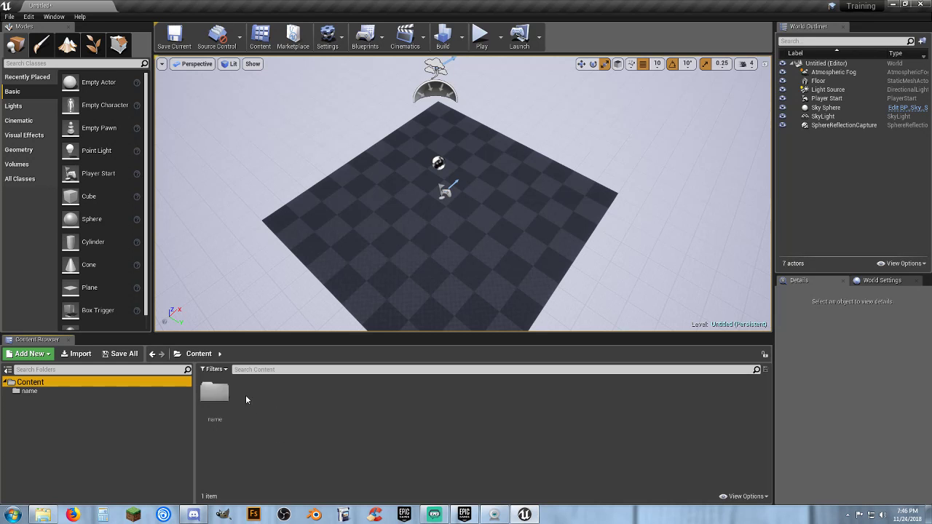
Use Add New to create a folder named another_folder in Content
right_click(44, 414)
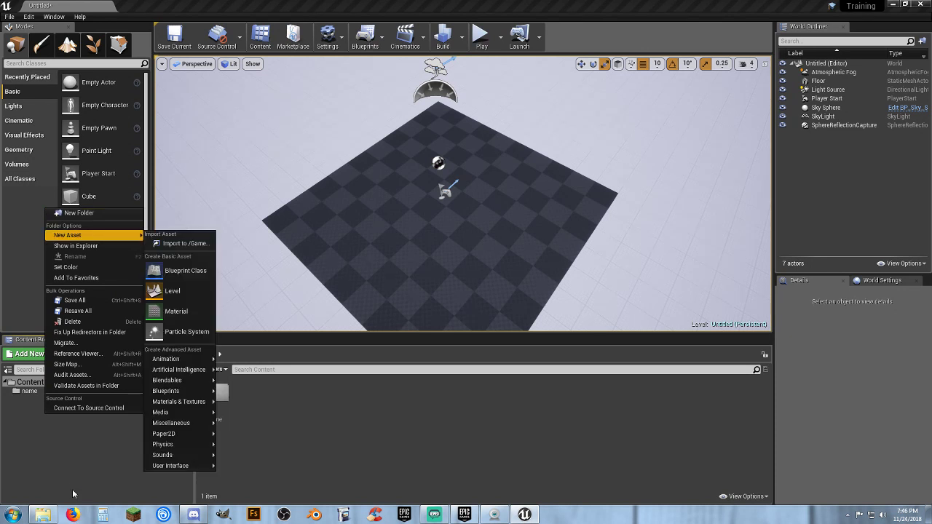
left_click(56, 429)
left_click(29, 354)
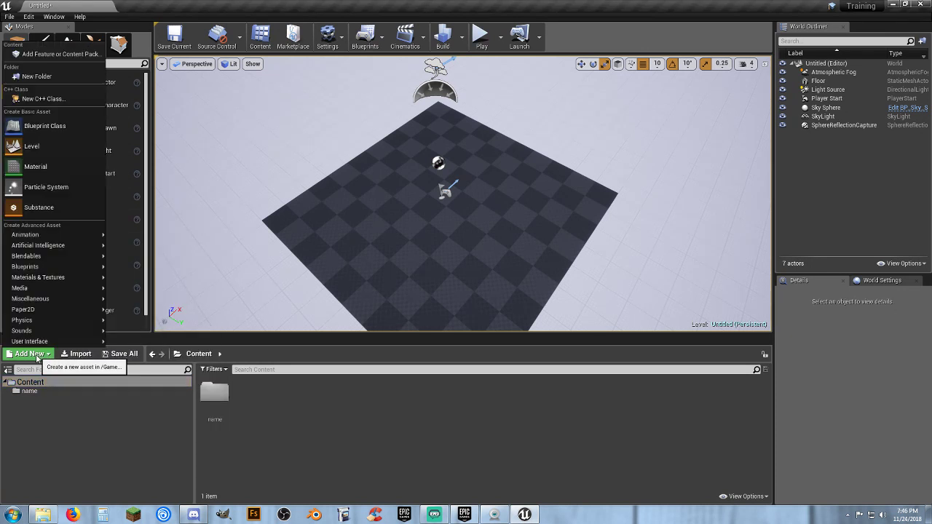
left_click(55, 79)
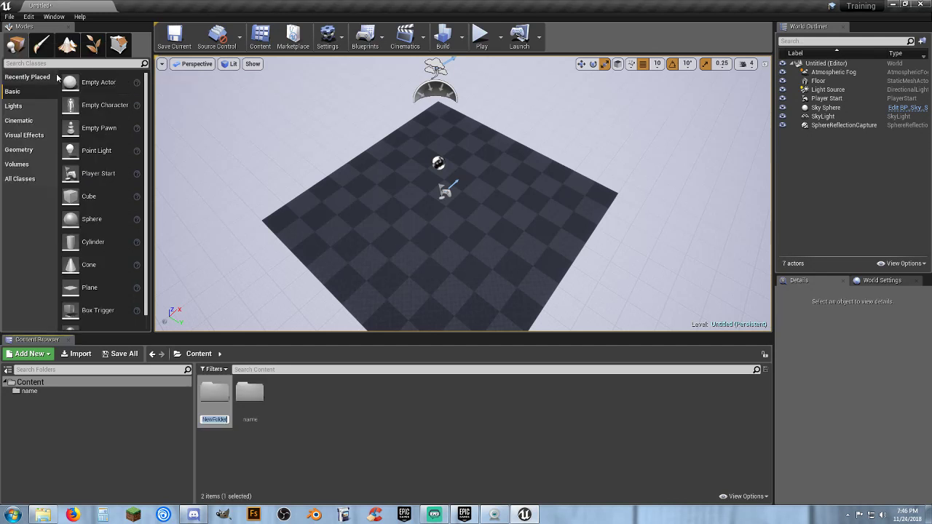
type("another folder")
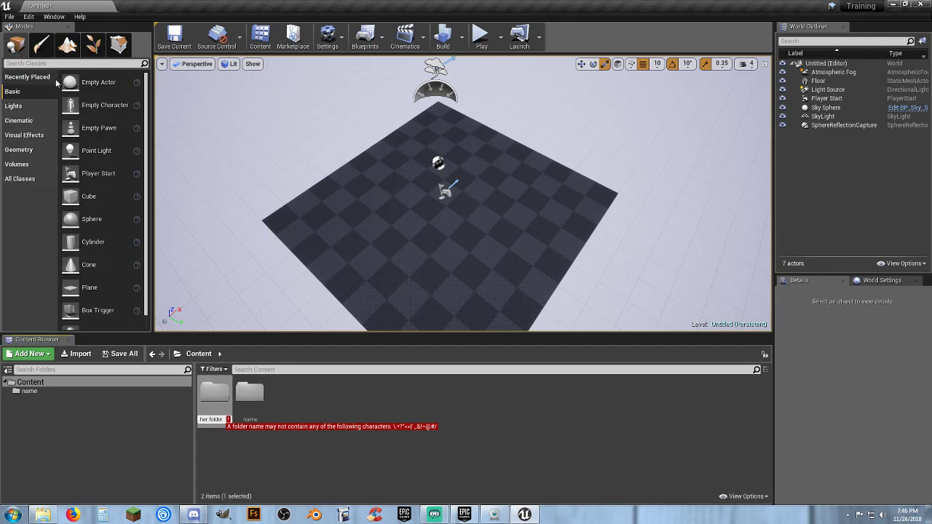
key("BackSpace")
key("BackSpace")
key("BackSpace")
key("BackSpace")
key("BackSpace")
key("BackSpace")
key("BackSpace")
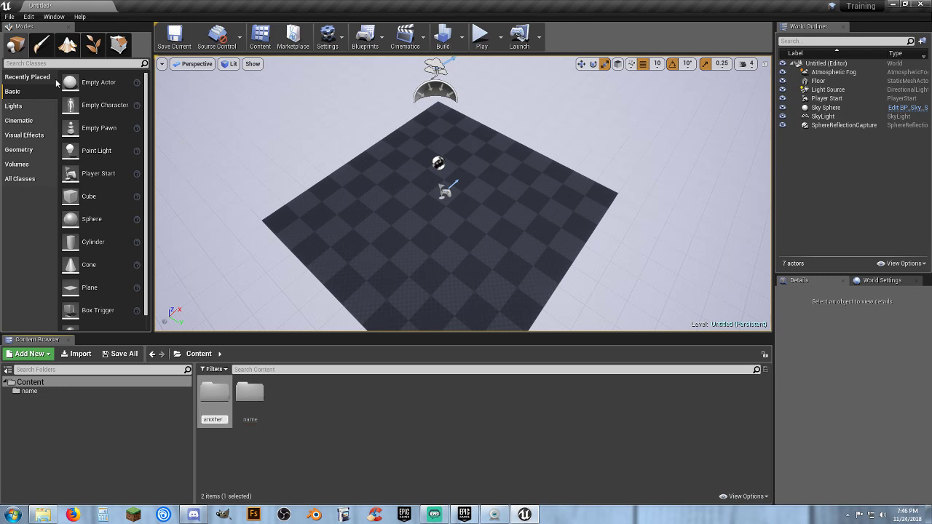
type("_folder")
key("Return")
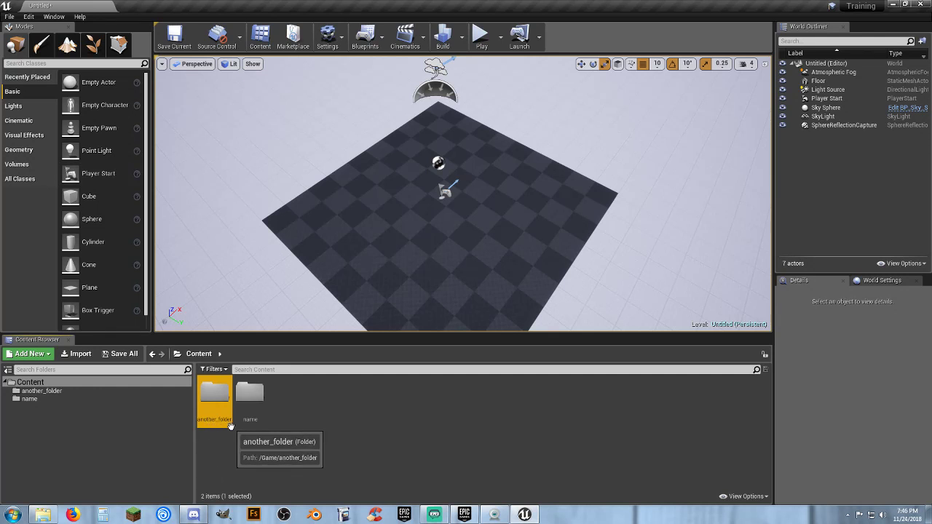
left_click(135, 434)
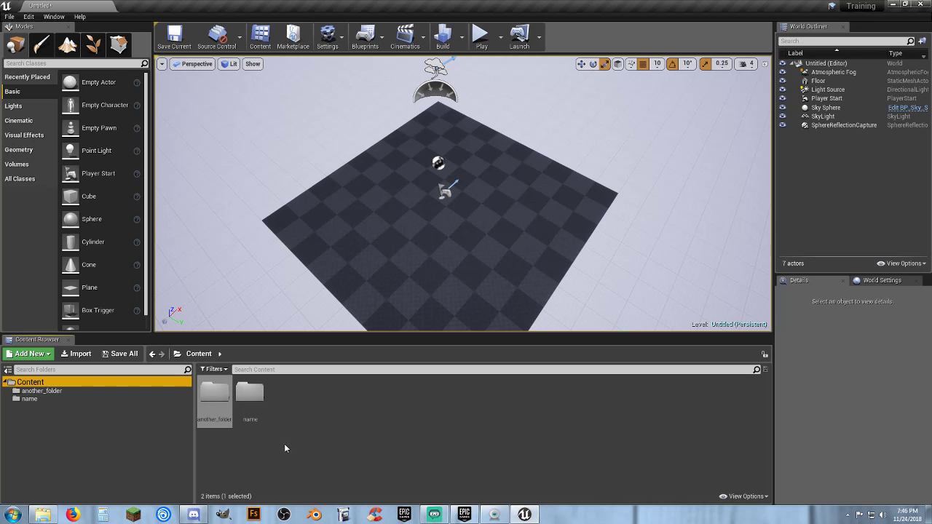
Create a third folder in Content named And_Another_Folder
right_click(315, 417)
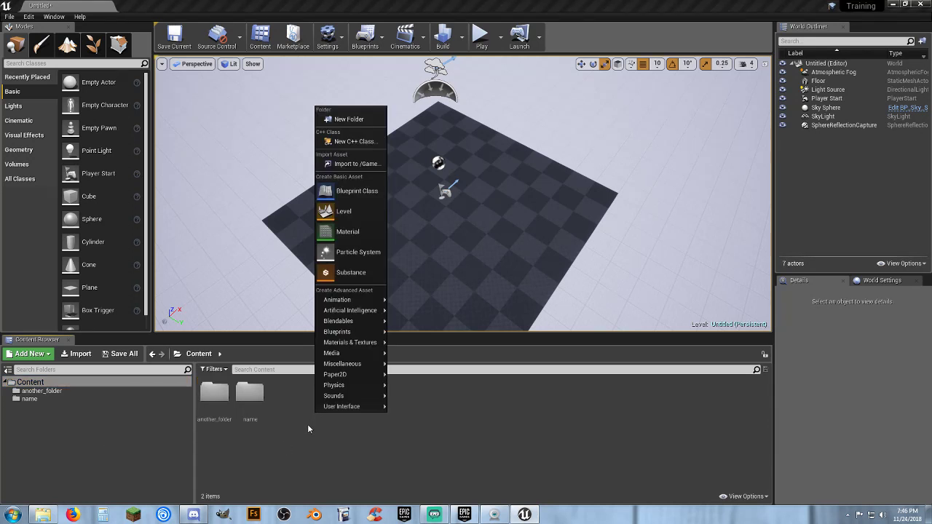
left_click(364, 118)
type("An")
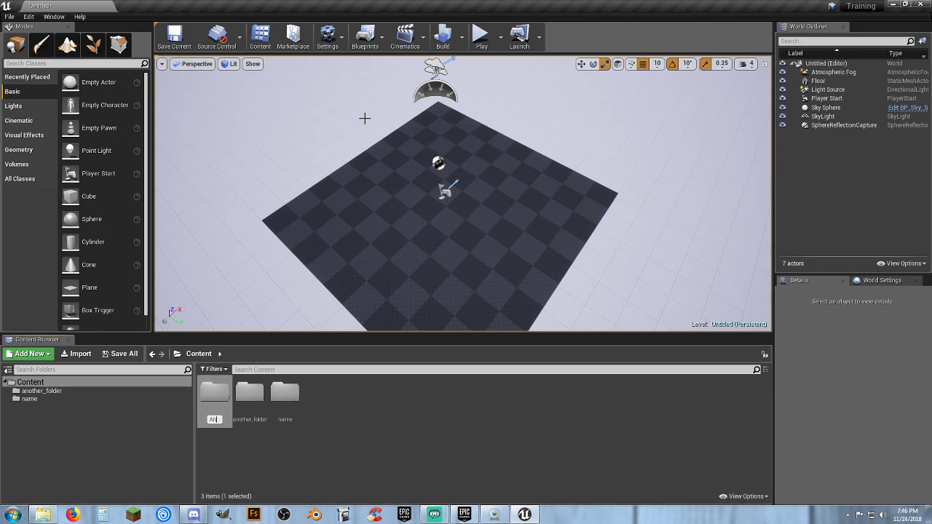
type("d_Andther_Folder")
key("Return")
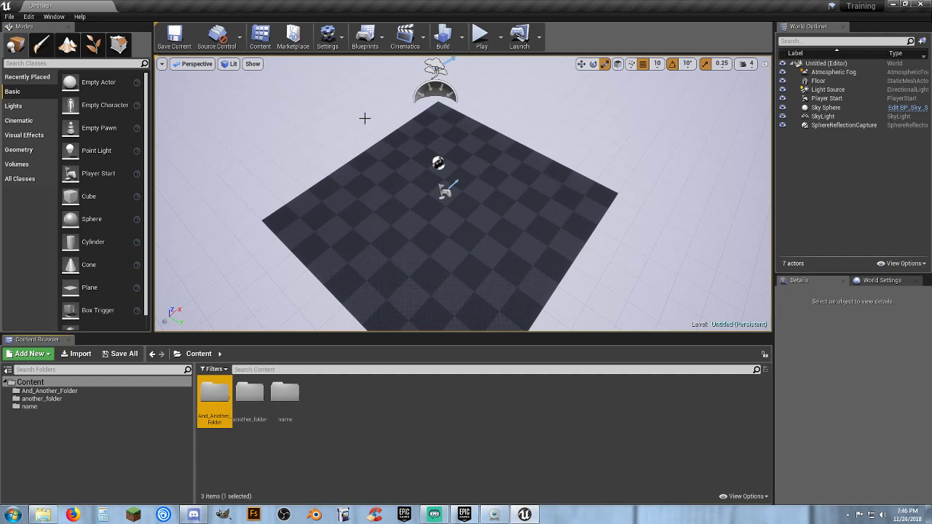
left_click(358, 397)
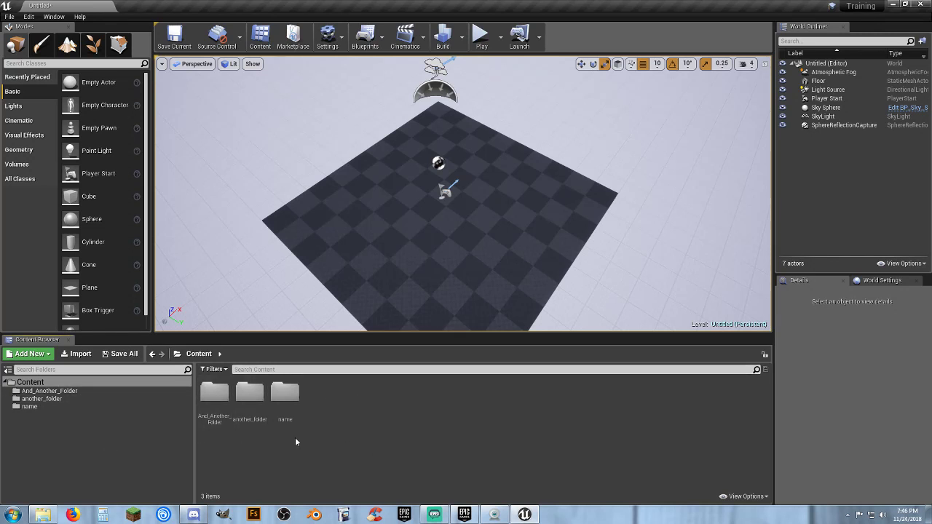
Open the name, another_folder and And_Another_Folder folders, then return to Content
left_click(39, 408)
left_click(40, 400)
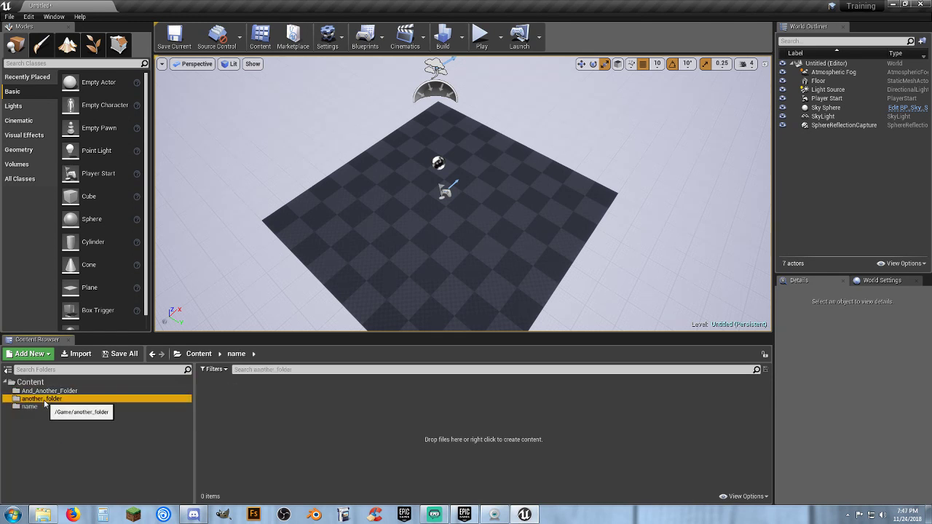
left_click(36, 391)
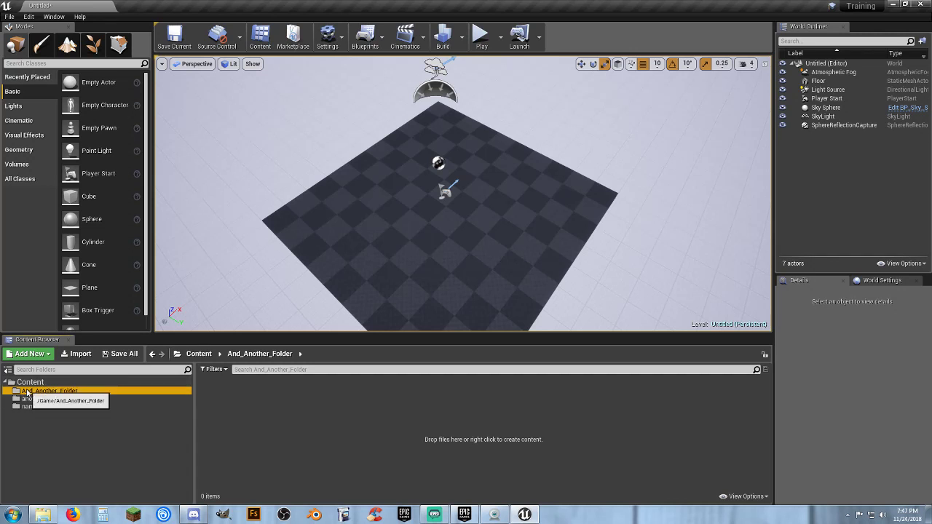
left_click(30, 382)
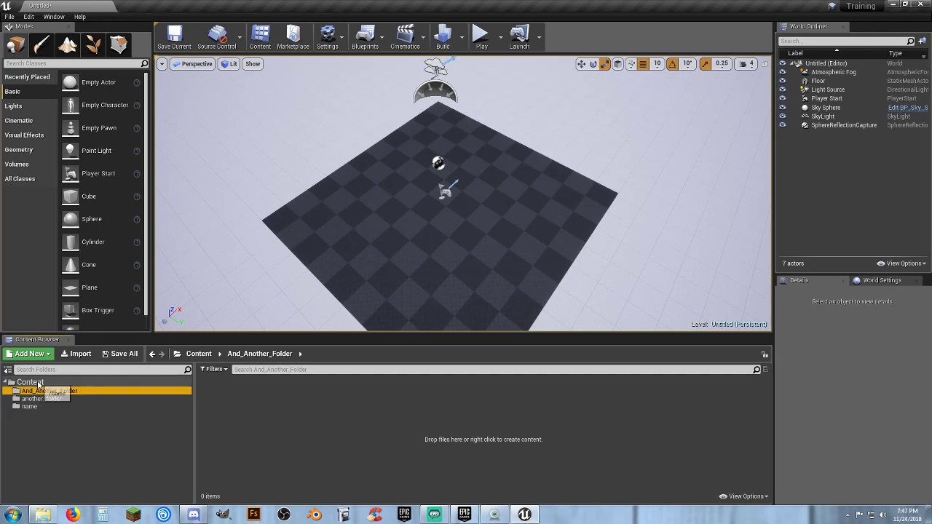
Select And_Another_Folder, name and another_folder together and request their deletion
left_click(215, 402)
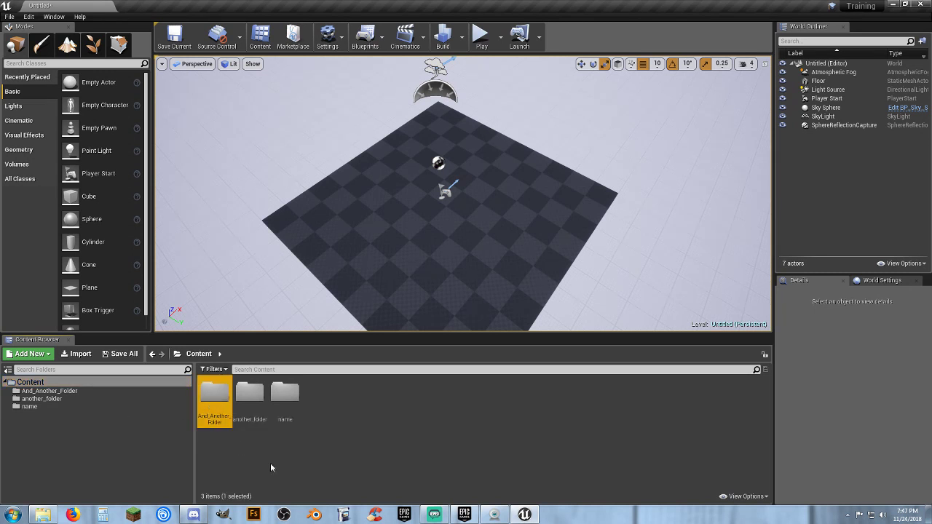
left_click(295, 466)
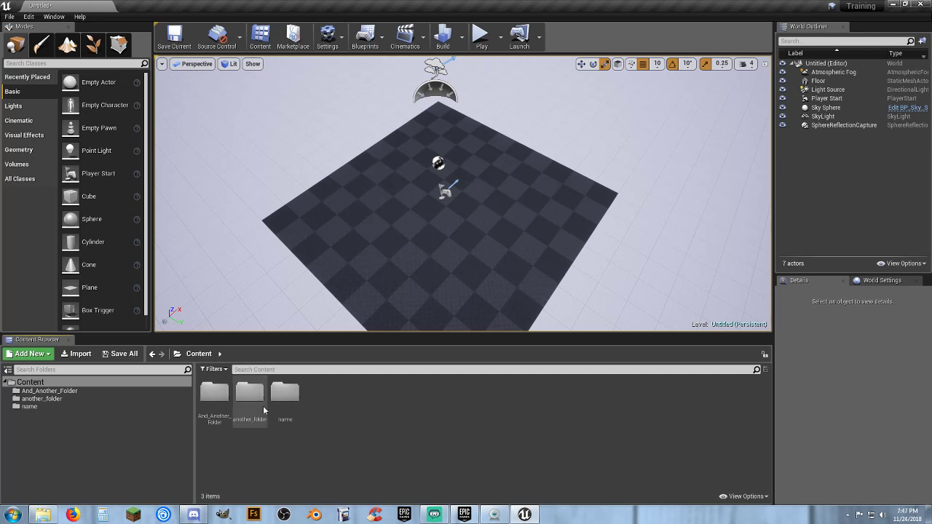
left_click(215, 402)
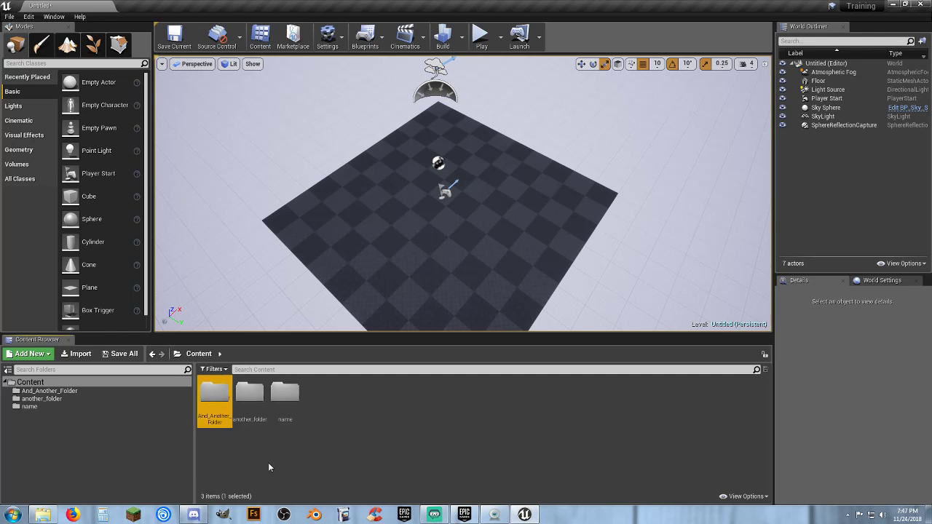
left_click(277, 414, "shift")
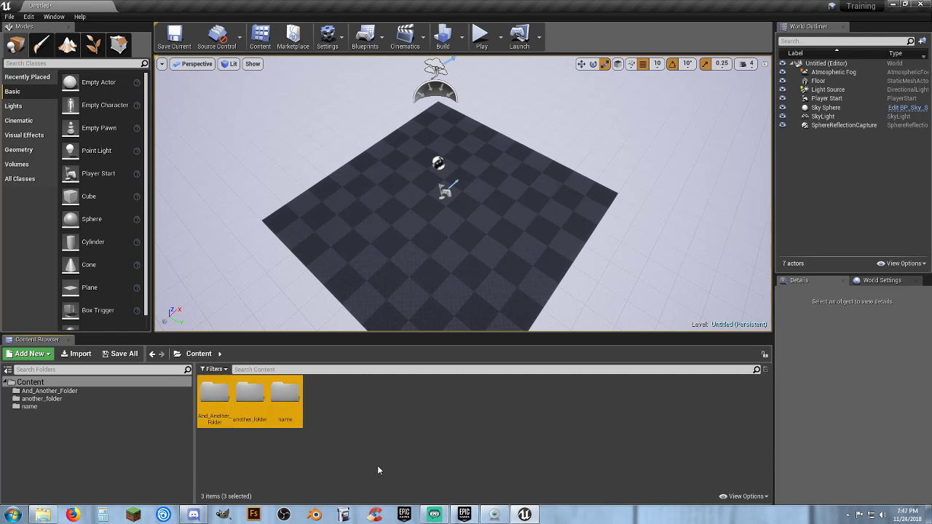
left_click(375, 464)
left_click(215, 400)
left_click(285, 401, "ctrl")
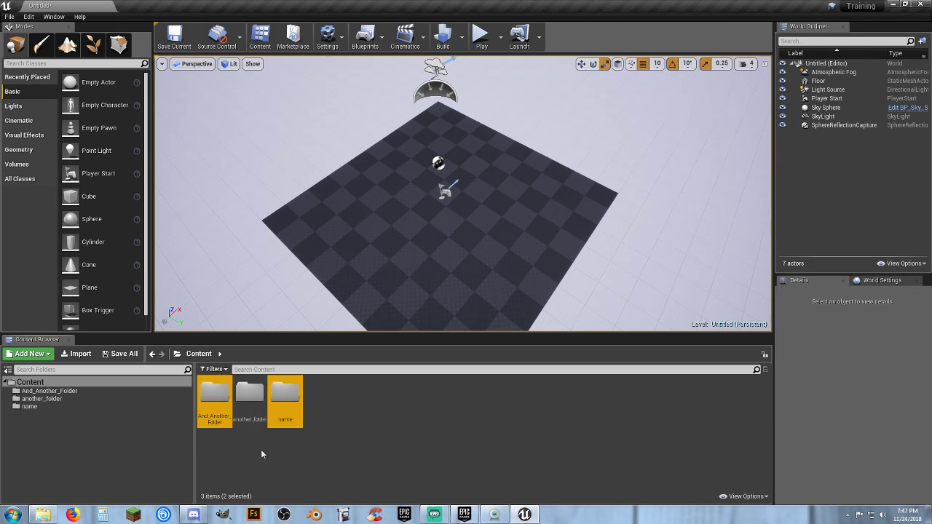
left_click(250, 400, "ctrl")
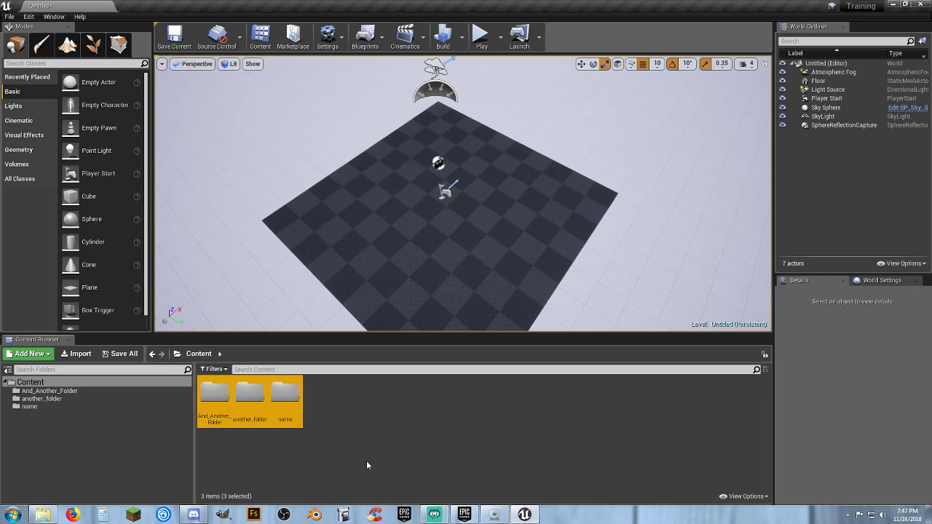
key("Delete")
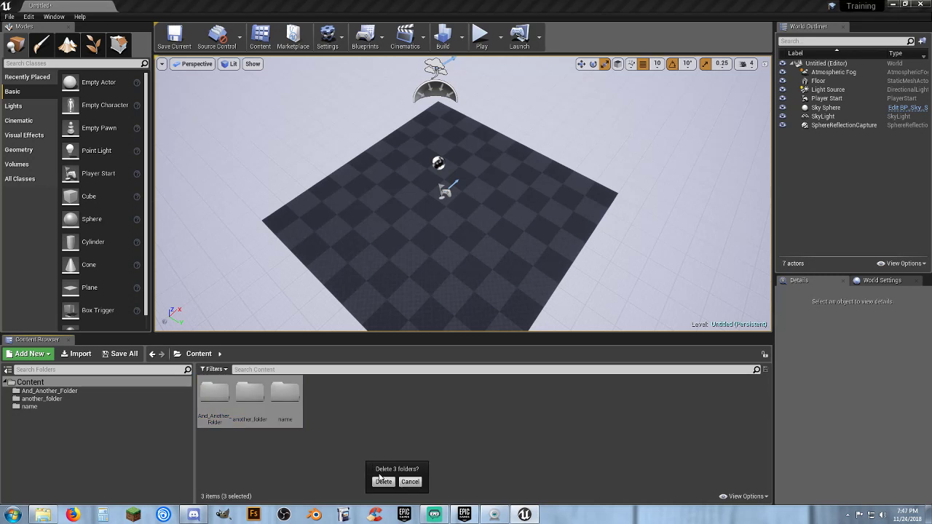
Confirm deleting the three folders, leaving Content empty with 0 items
left_click(383, 483)
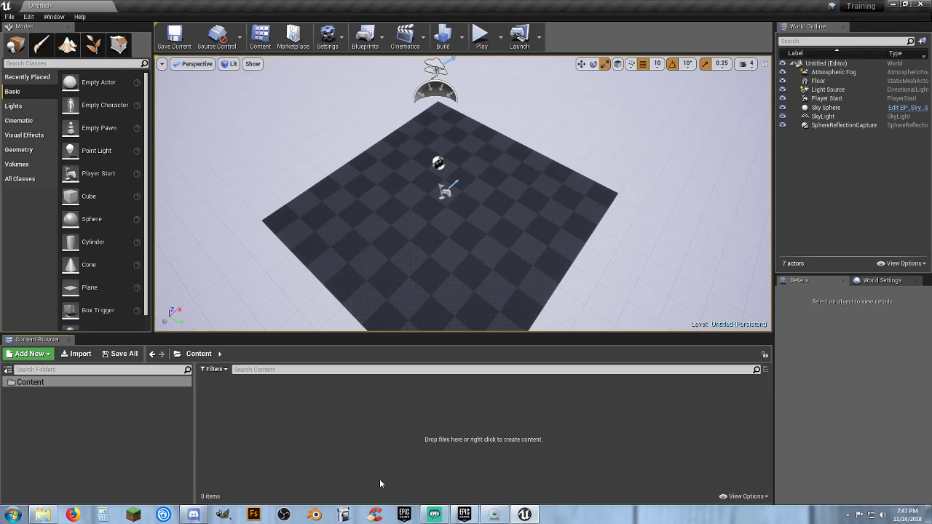
left_click(121, 417)
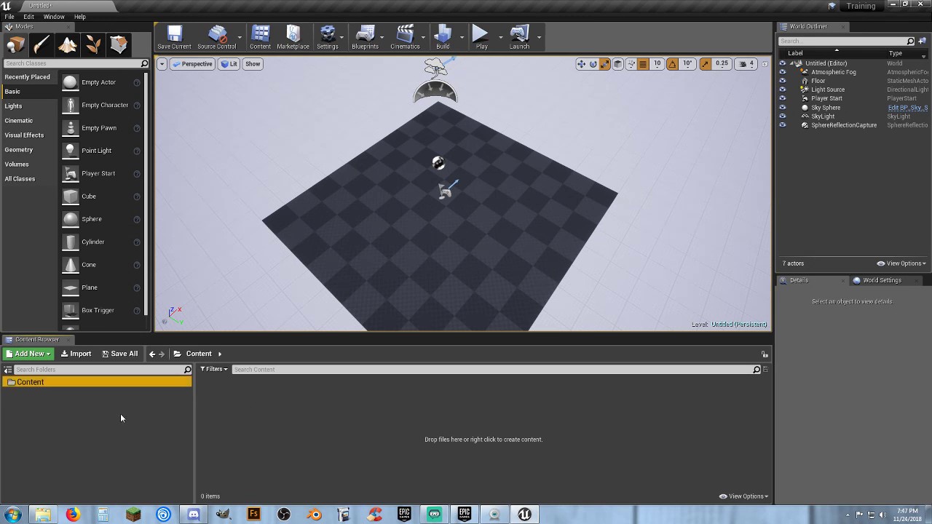
left_click(80, 354)
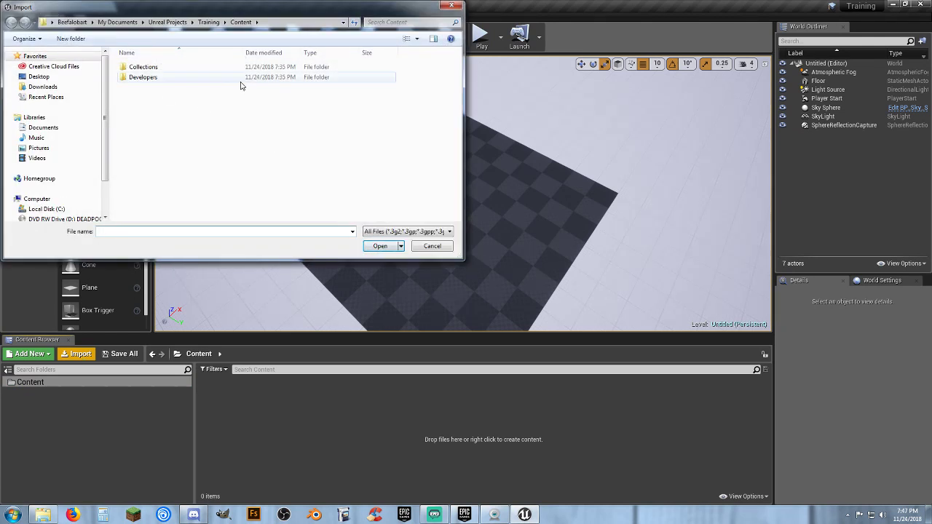
left_click_drag(276, 16, 361, 75)
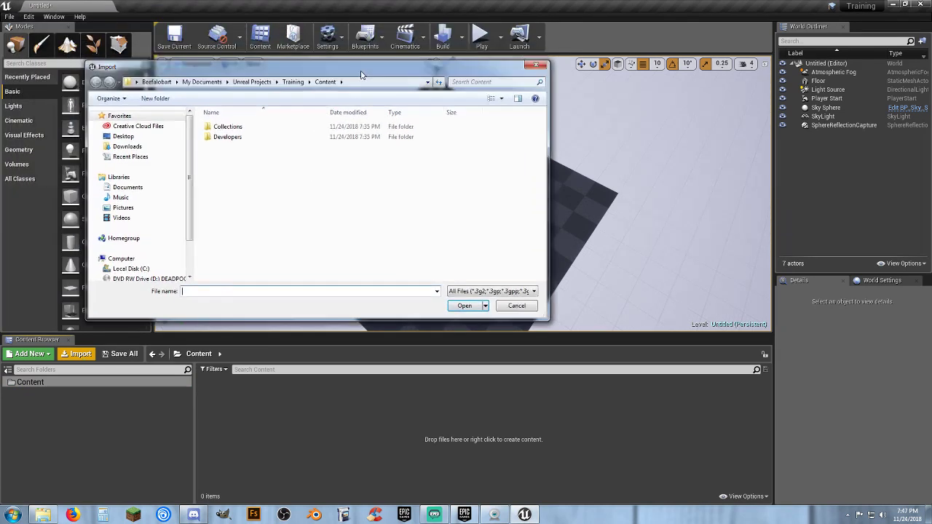
left_click(537, 65)
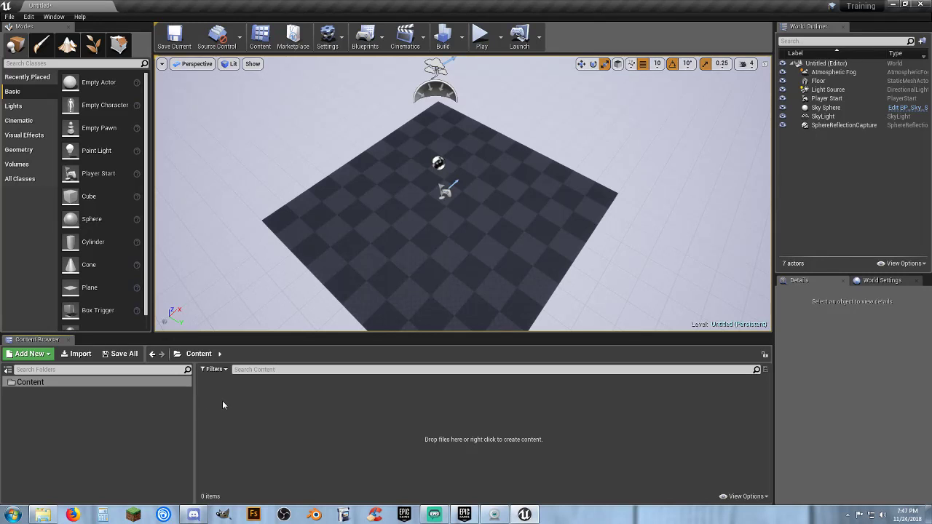
left_click(117, 356)
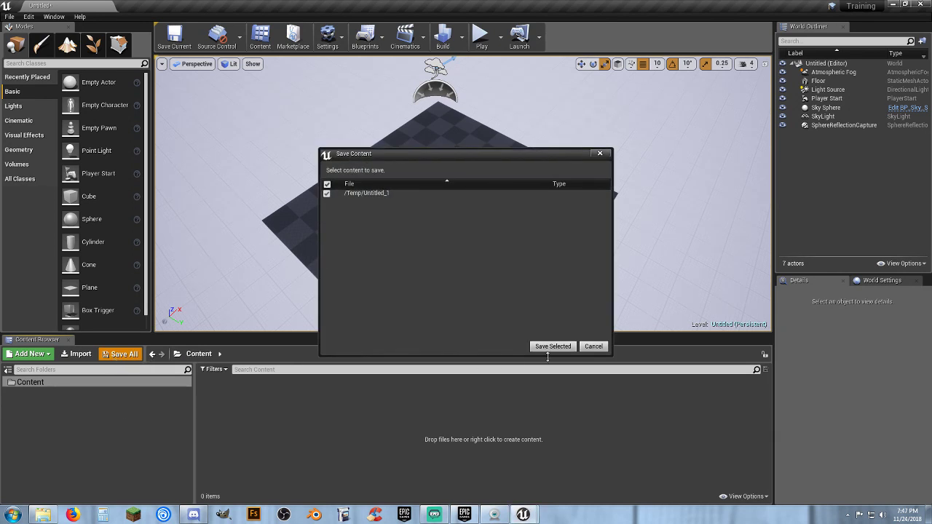
left_click(593, 347)
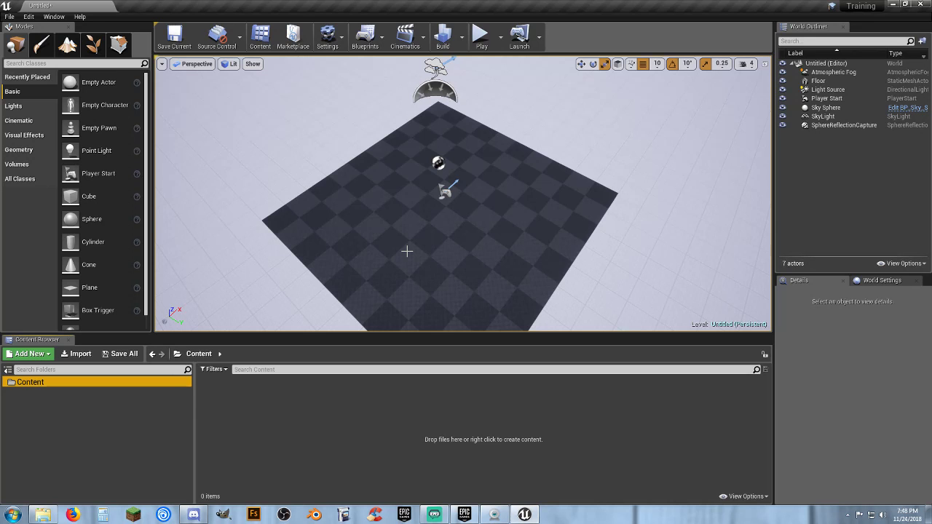
Create a folder named Maps under Content
right_click(64, 402)
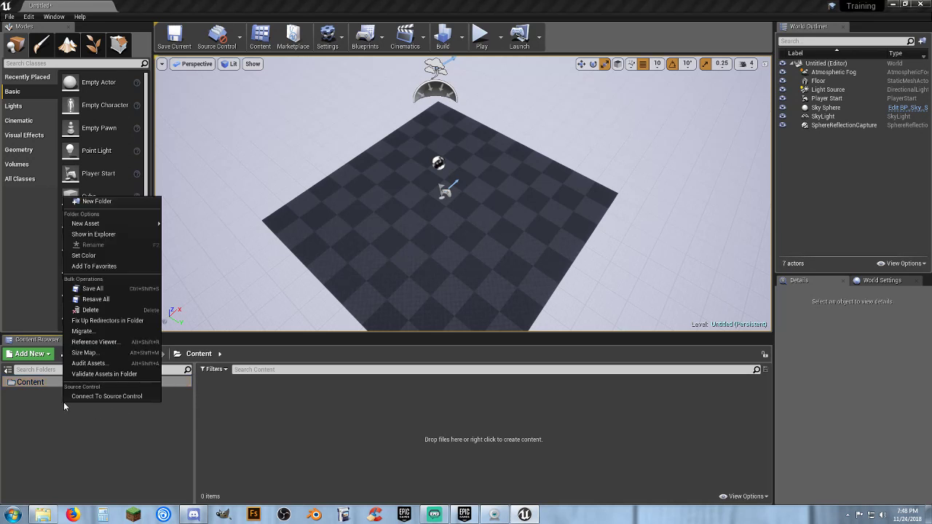
left_click(107, 202)
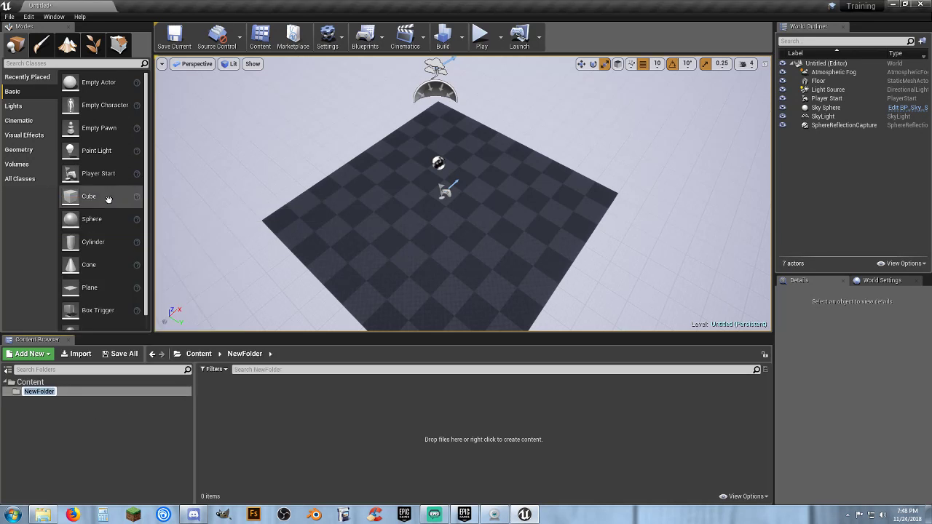
type("Maps")
key("Return")
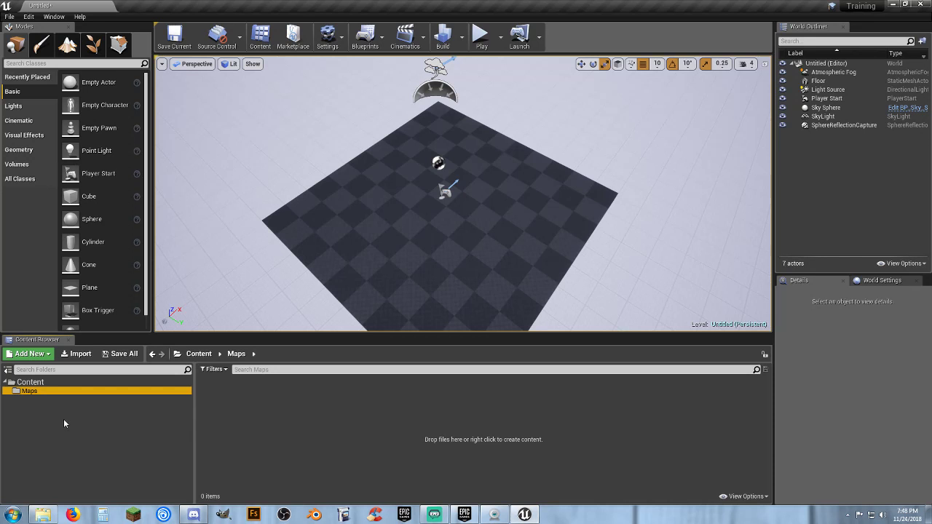
left_click(230, 418)
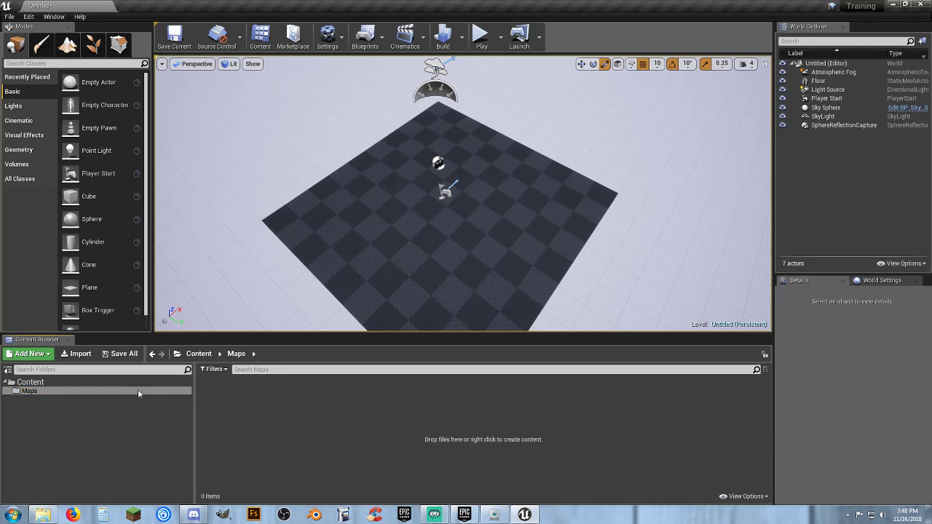
Save the untitled level into the Maps folder as TestMap
left_click(119, 357)
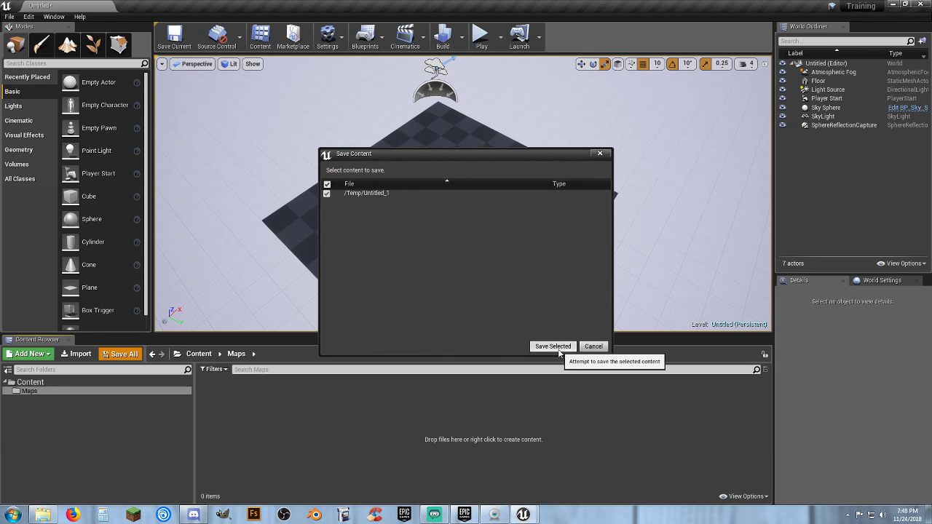
left_click(558, 349)
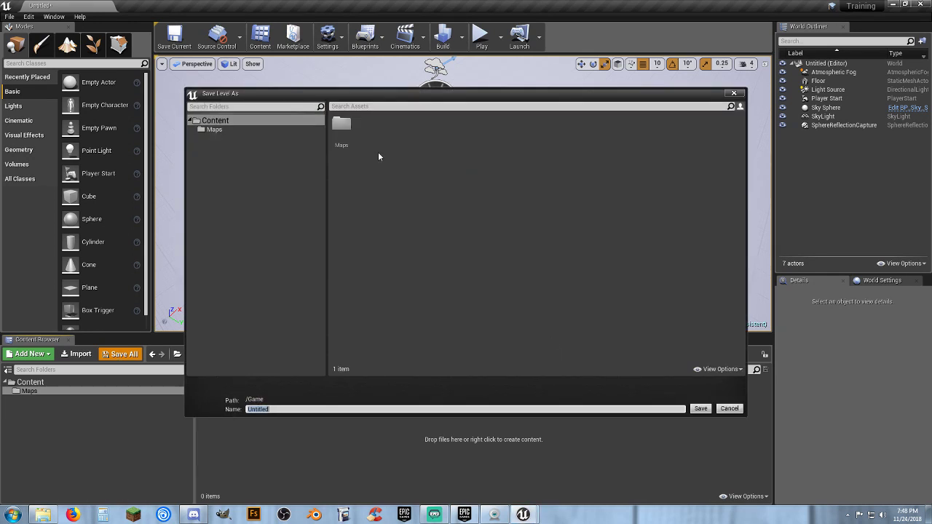
double_click(343, 125)
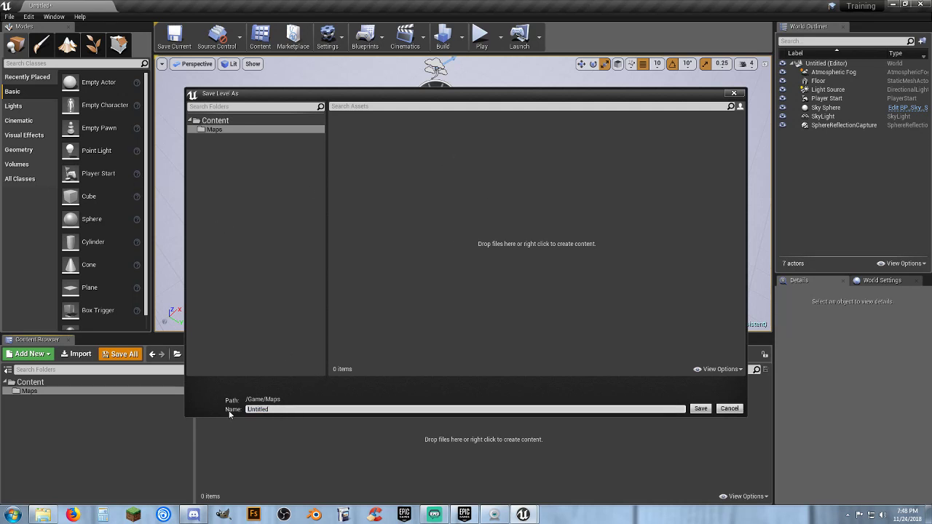
left_click(286, 409)
type("Te")
type("stFold")
type("p")
key("Return")
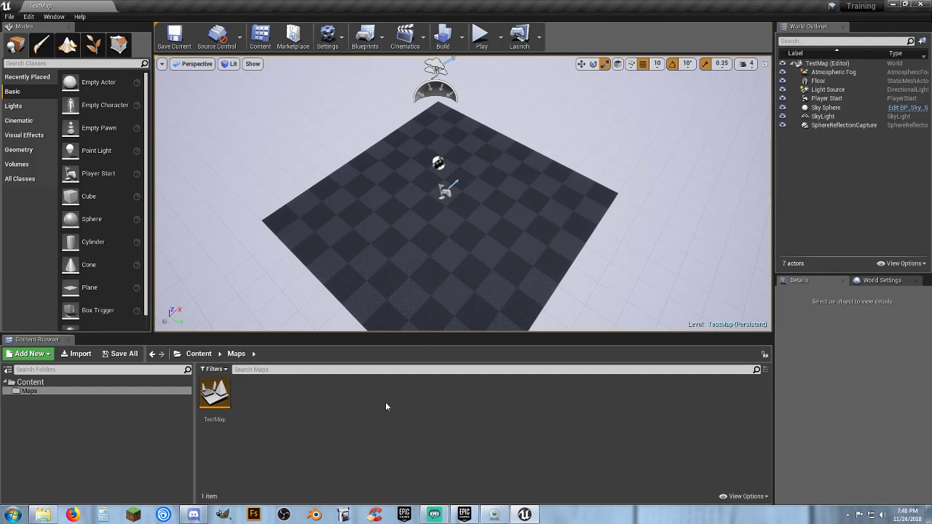
In Editor Preferences, set Asset Editor Open Location to Main Window
left_click(28, 17)
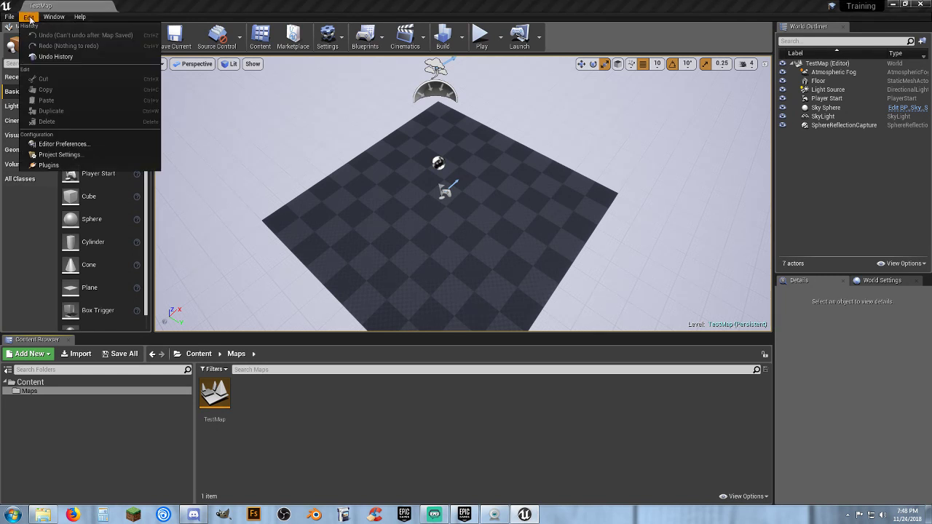
left_click(61, 145)
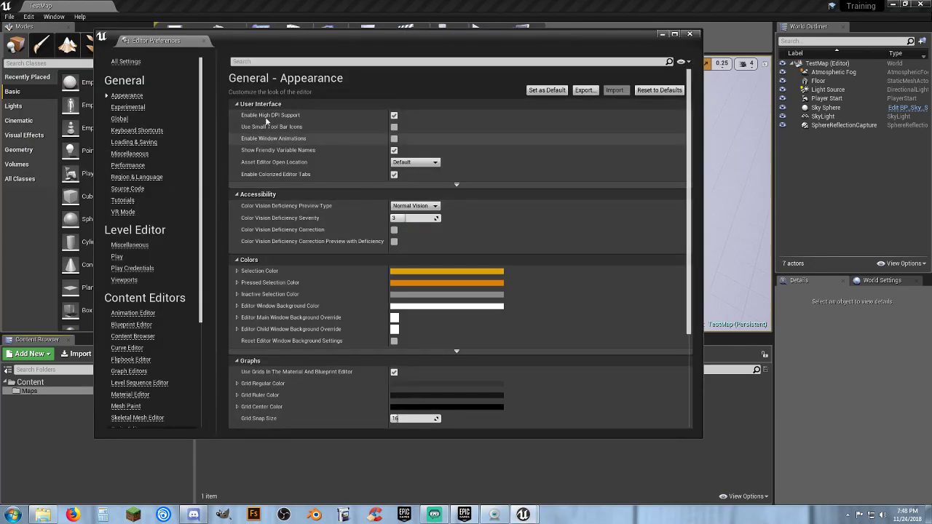
left_click(424, 167)
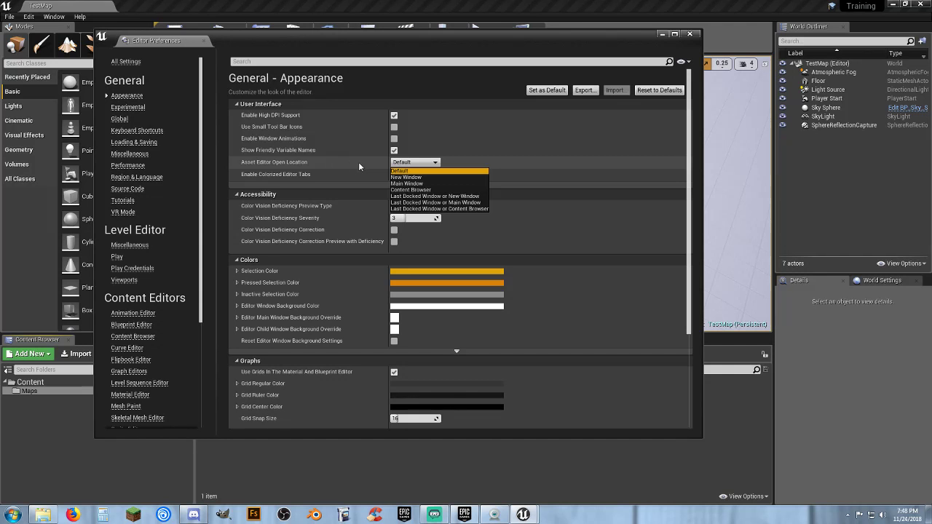
left_click(417, 184)
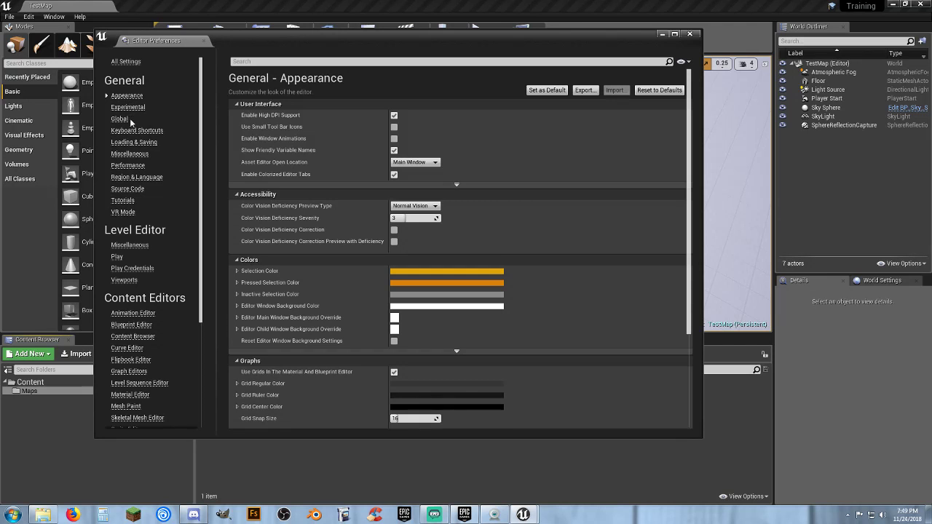
Disable Enable AutoSave under Loading & Saving and close the preferences
left_click(134, 142)
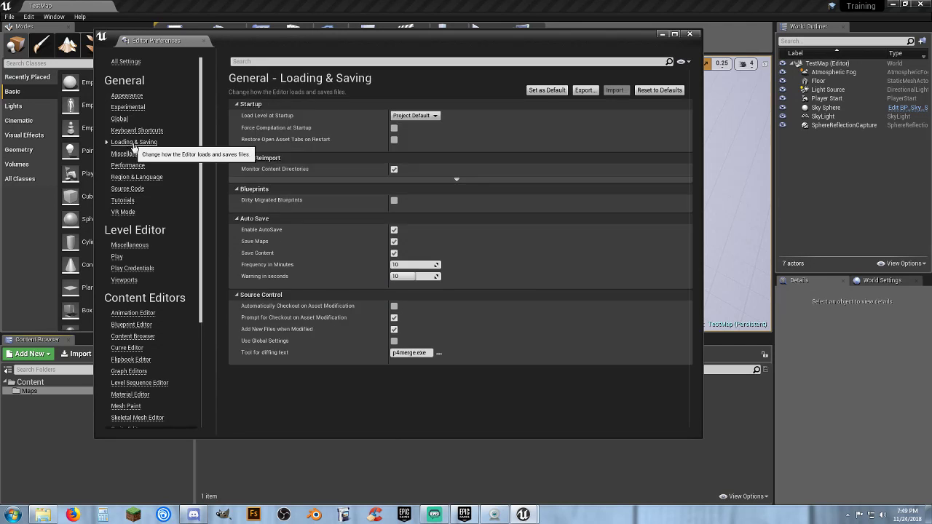
left_click(394, 230)
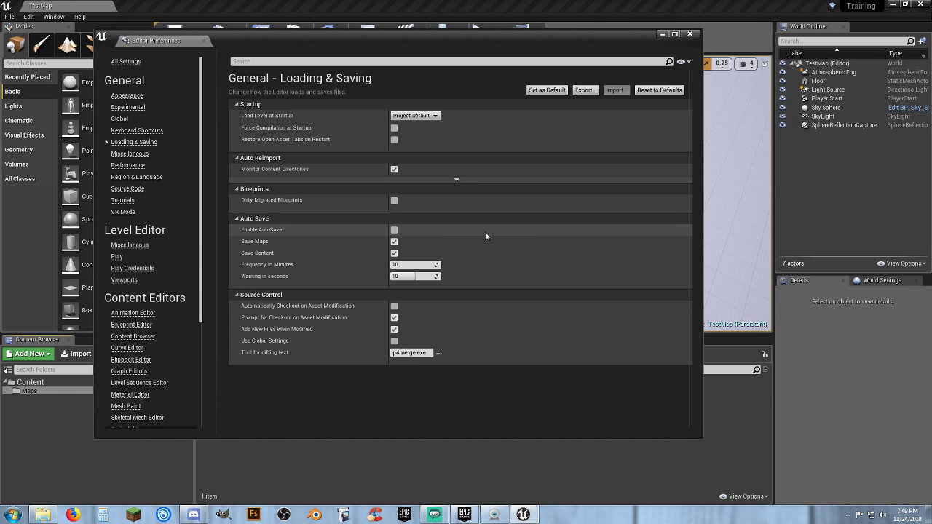
left_click(693, 35)
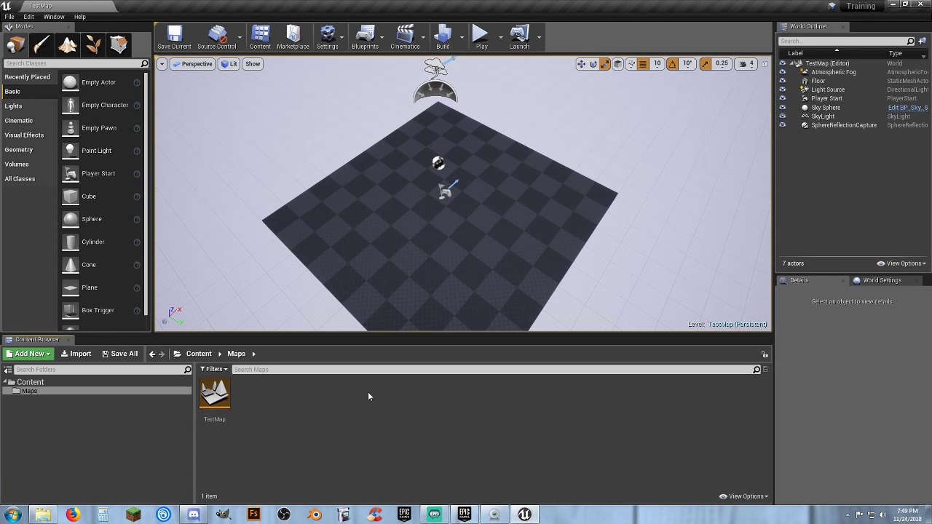
Save the modified built data so TestMap_BuiltData appears beside TestMap in Maps
left_click(121, 354)
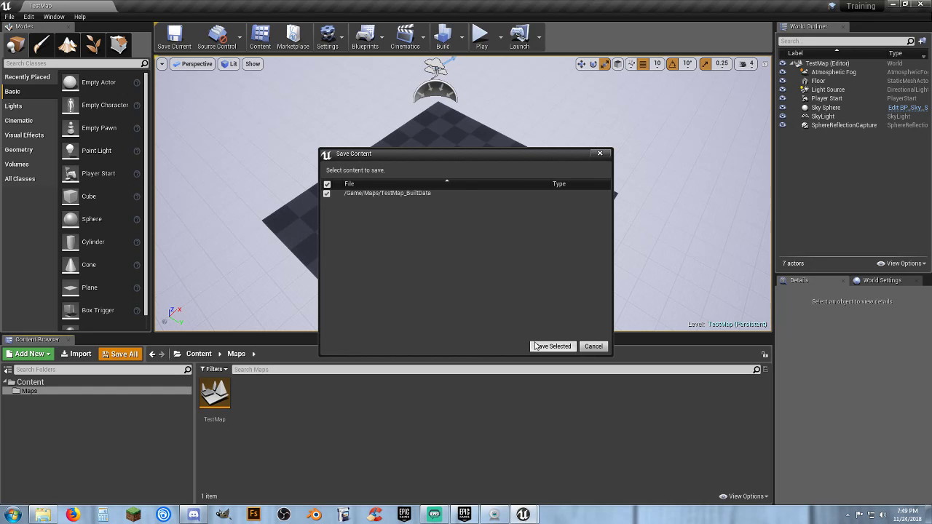
left_click(551, 347)
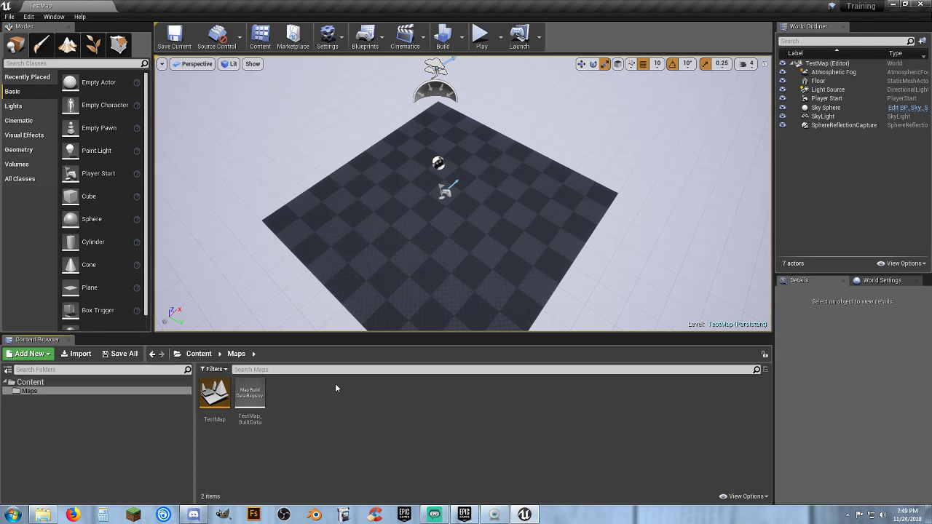
left_click(116, 355)
left_click(52, 16)
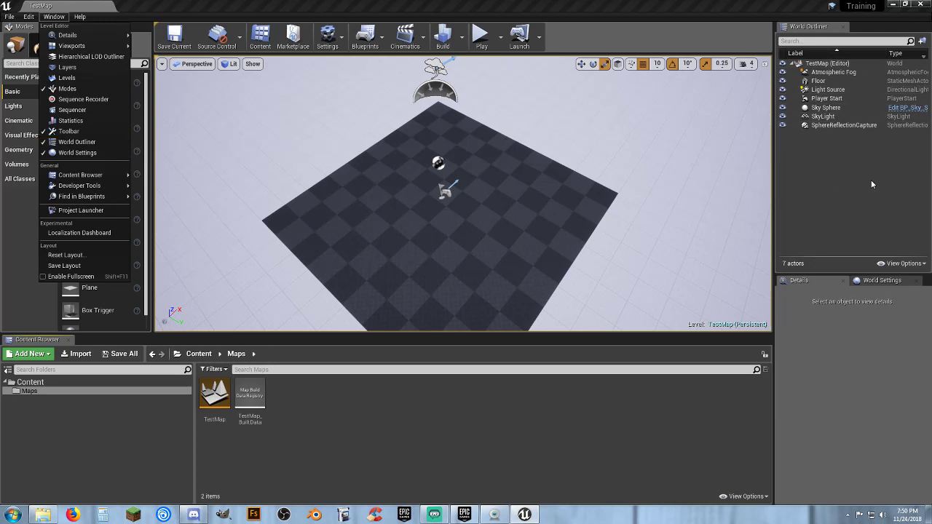
left_click(847, 206)
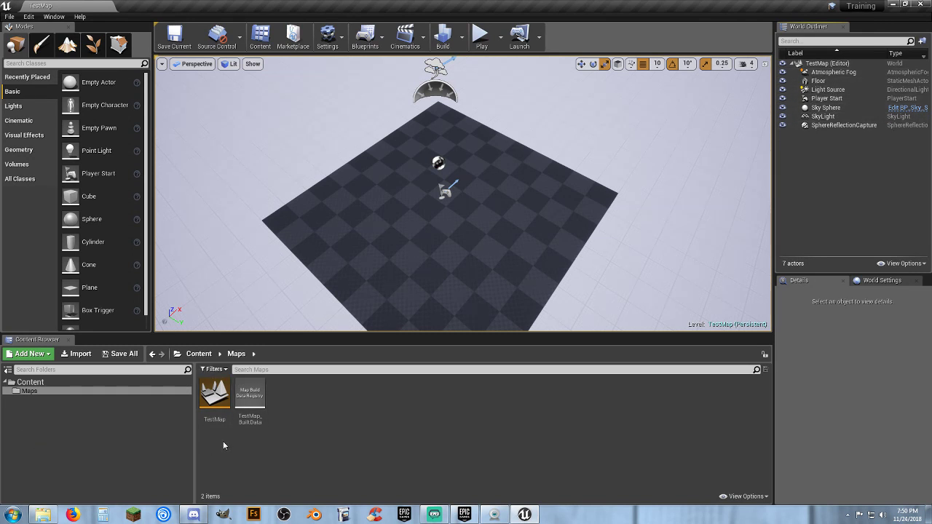
Create a new World Outliner folder named 'Map Stuff' under TestMap
left_click(825, 64)
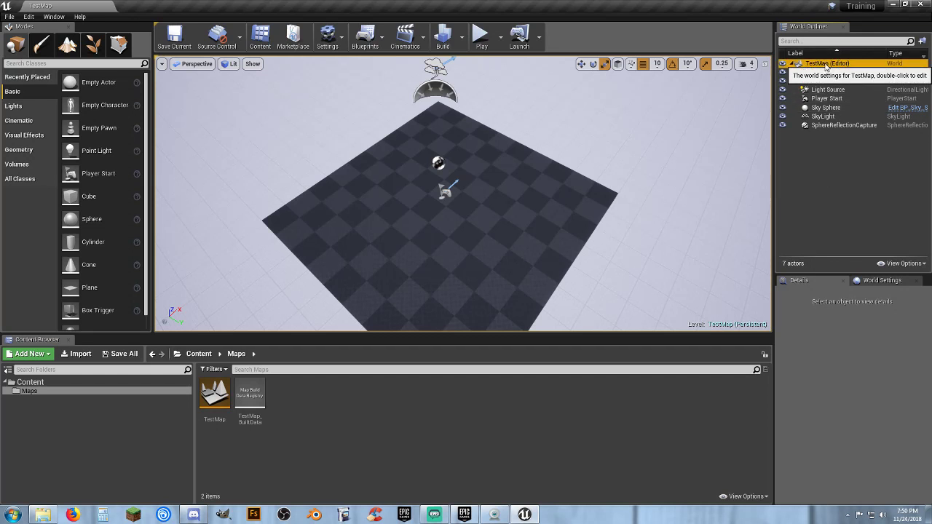
right_click(828, 65)
key("Escape")
right_click(844, 66)
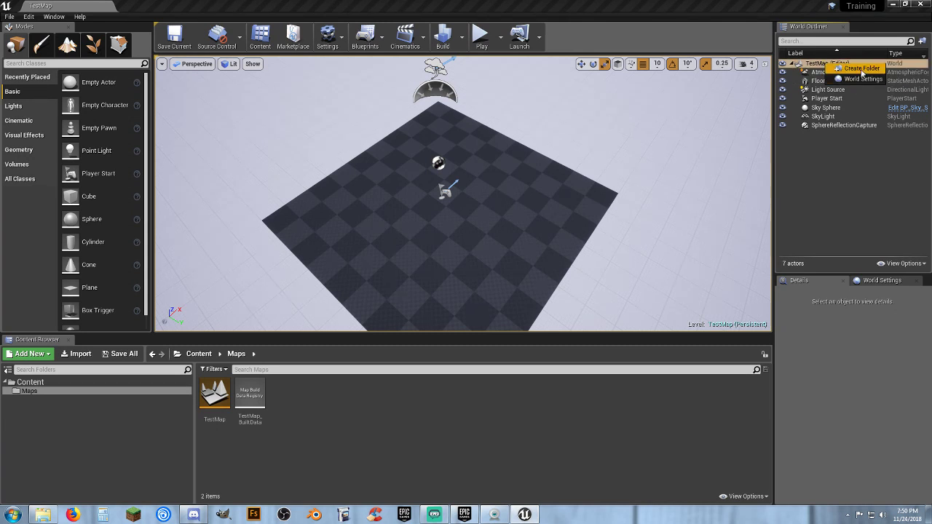
left_click(861, 69)
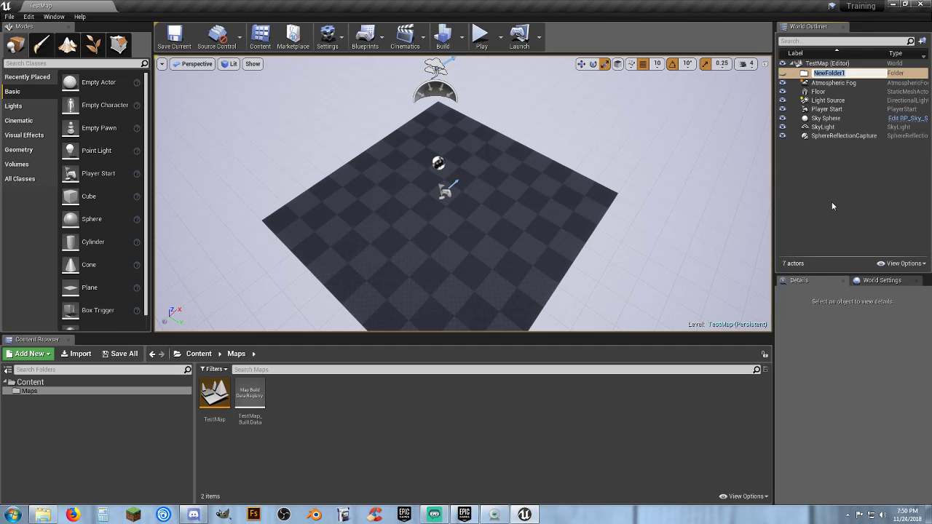
type("Map Stuff")
key("Return")
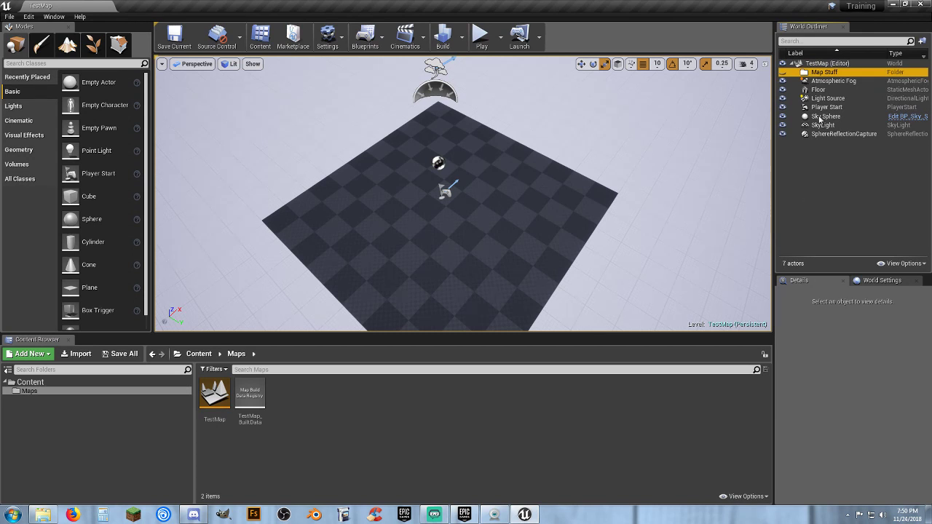
Move all seven actors, Atmospheric Fog through SphereReflectionCapture, into Map Stuff and collapse the folder
left_click(834, 82)
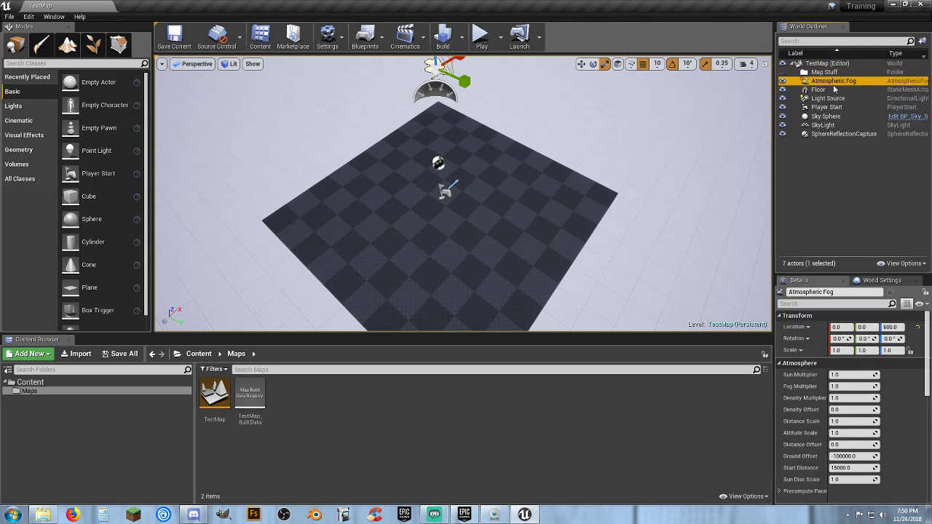
key("F2")
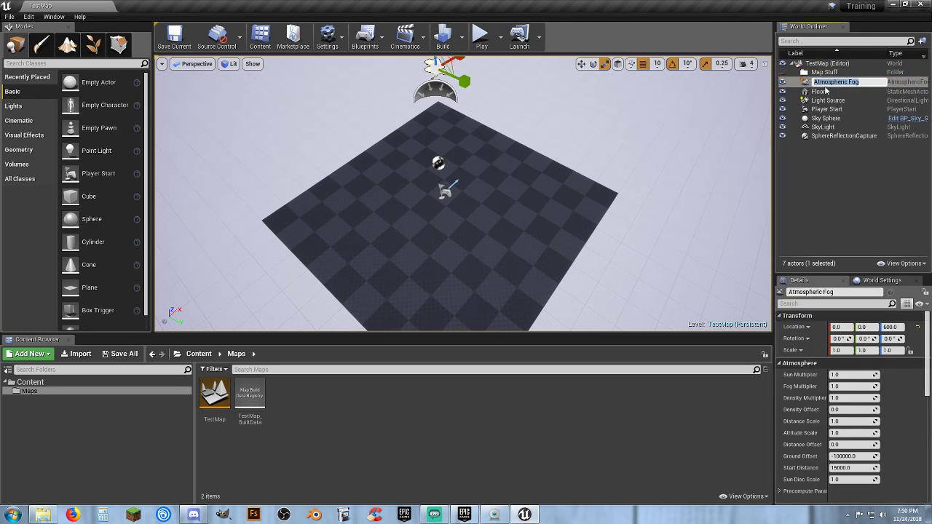
left_click(874, 100)
left_click(845, 81)
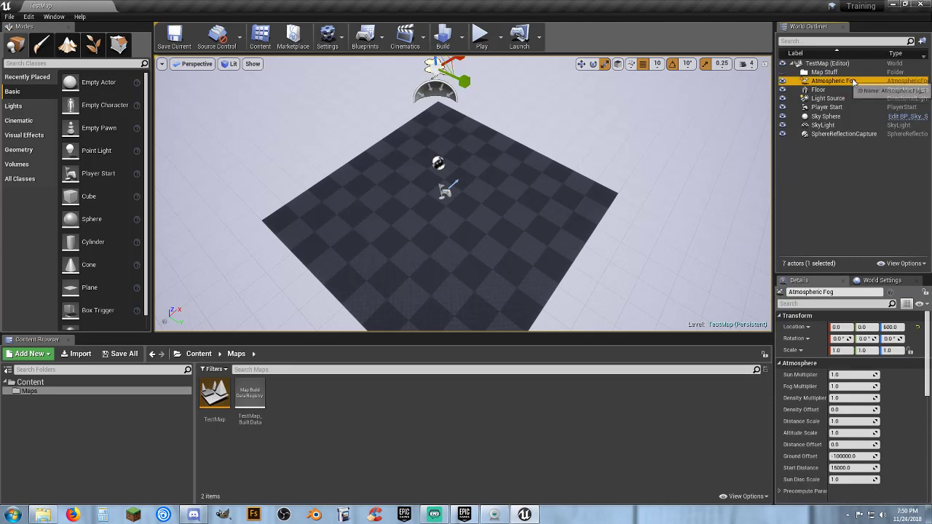
left_click(845, 136, "shift")
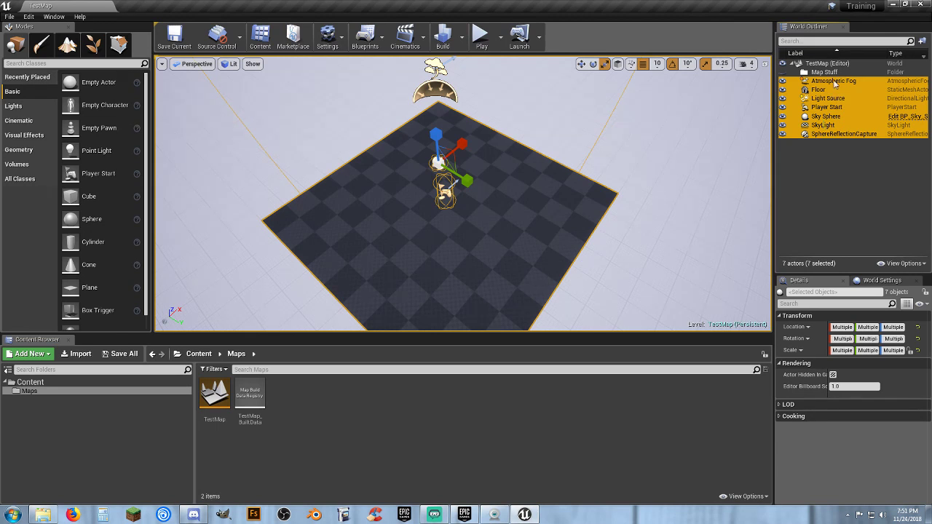
left_click_drag(835, 83, 833, 75)
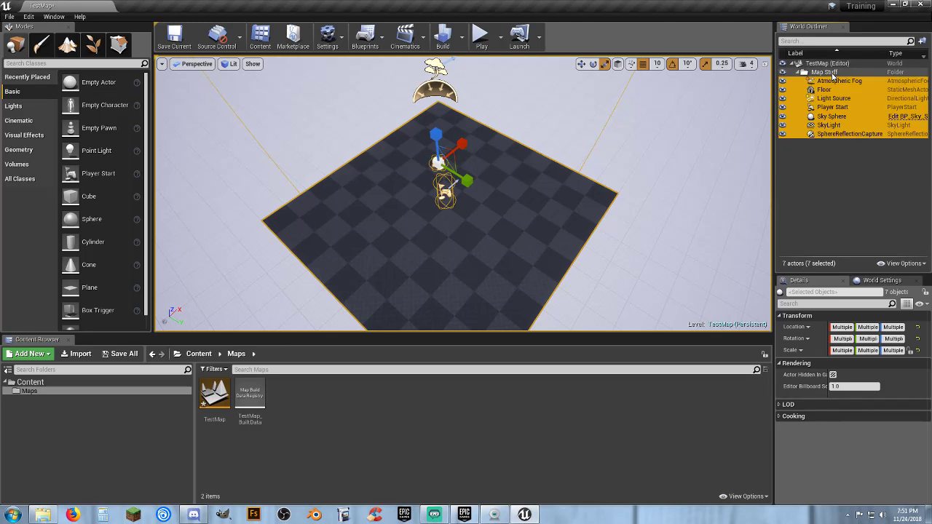
left_click(815, 74)
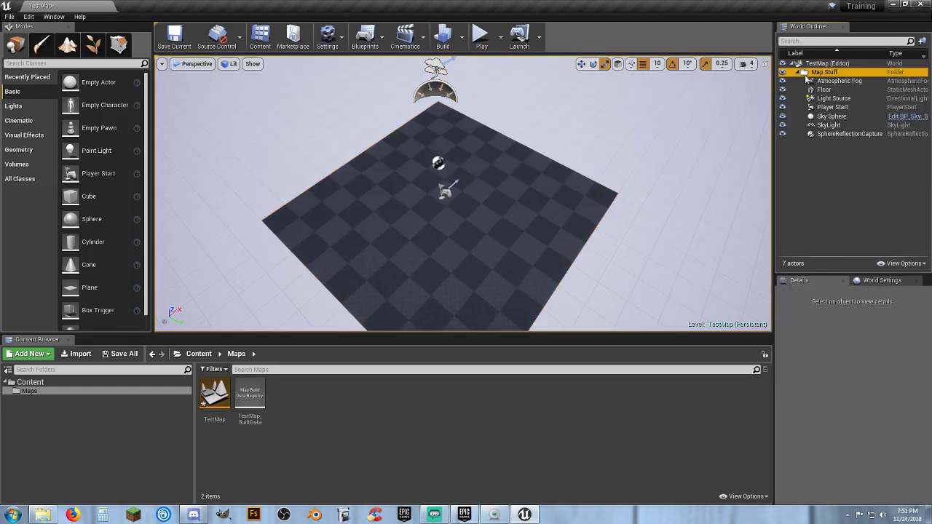
left_click(799, 73)
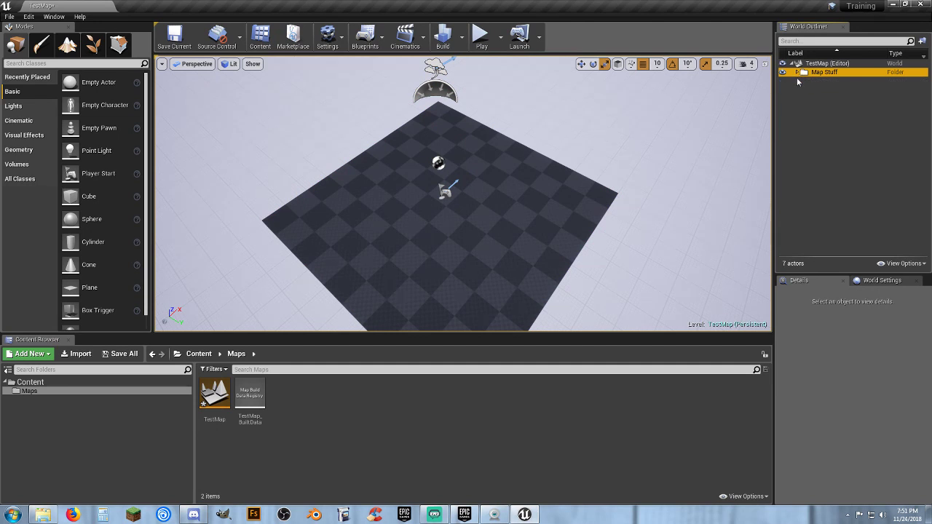
left_click(847, 128)
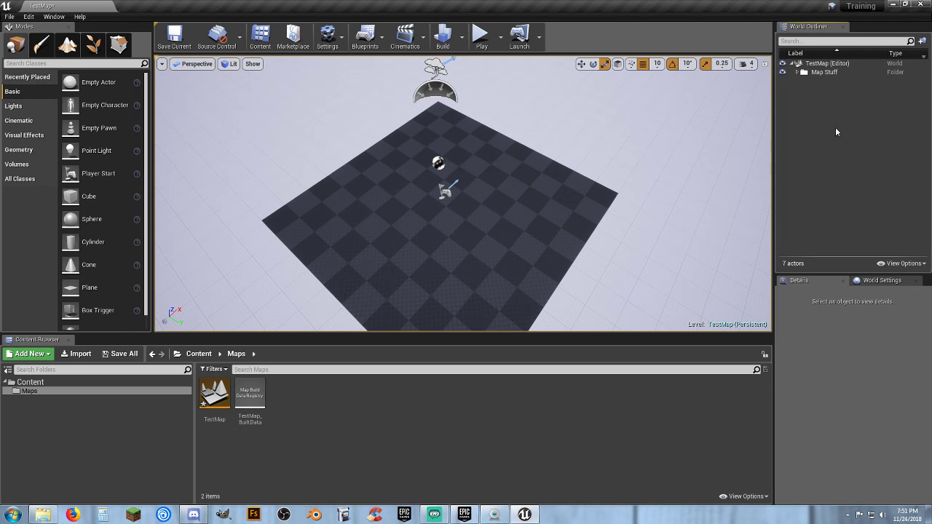
Save all modified content, then set the Floor's Location Z to 0.0
left_click(120, 354)
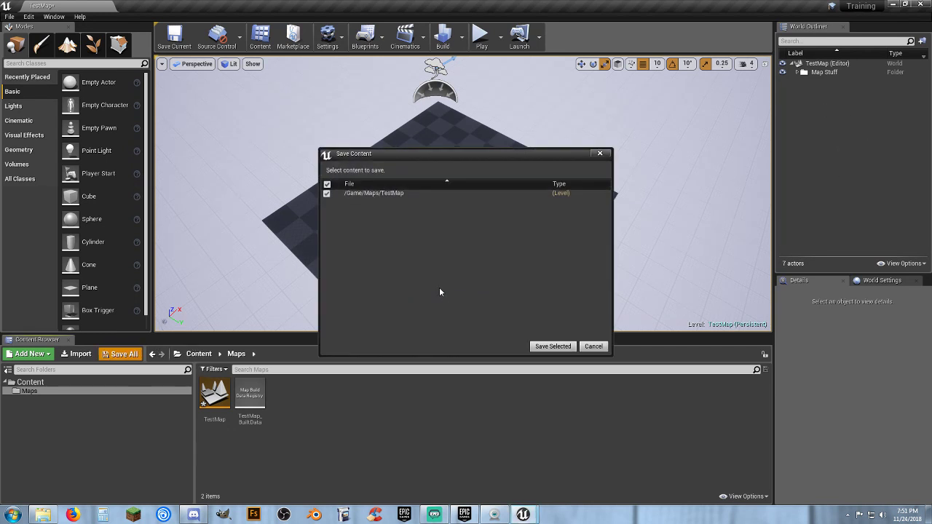
left_click(553, 346)
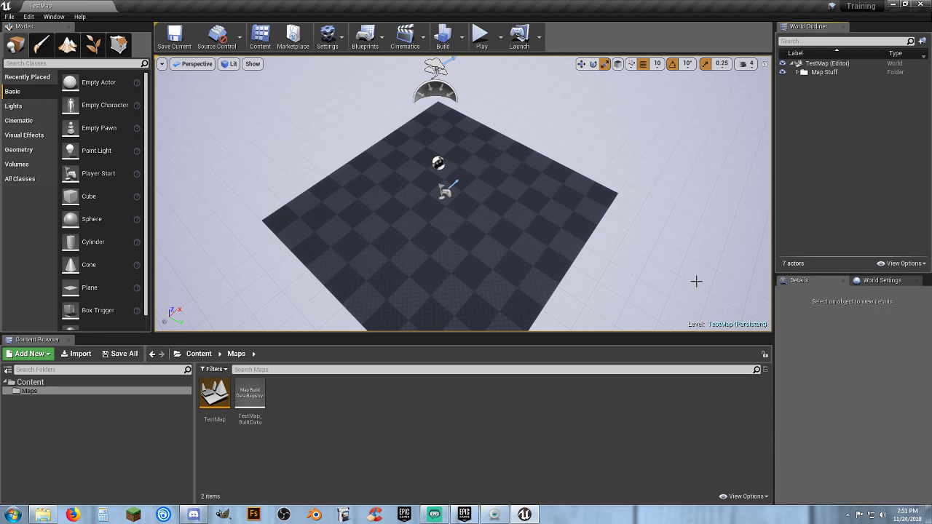
left_click(525, 217)
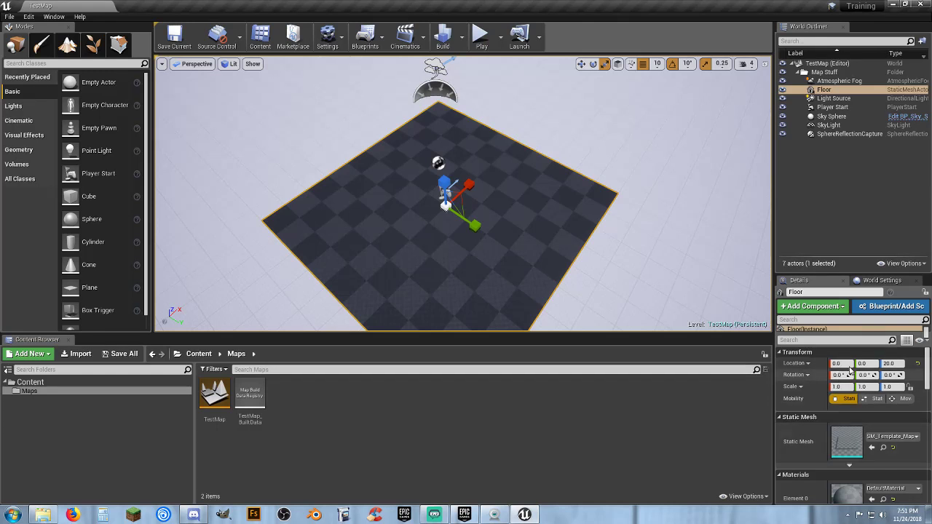
left_click(898, 364)
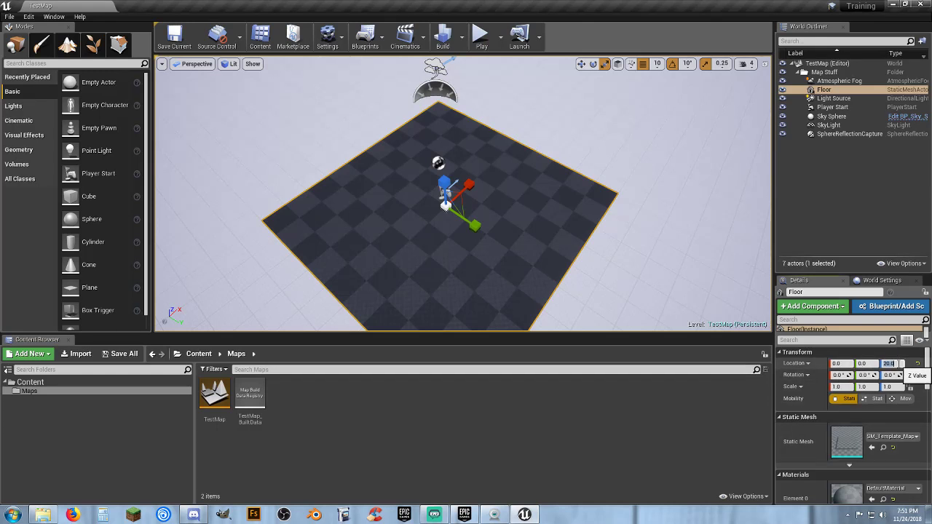
type("0")
key("Return")
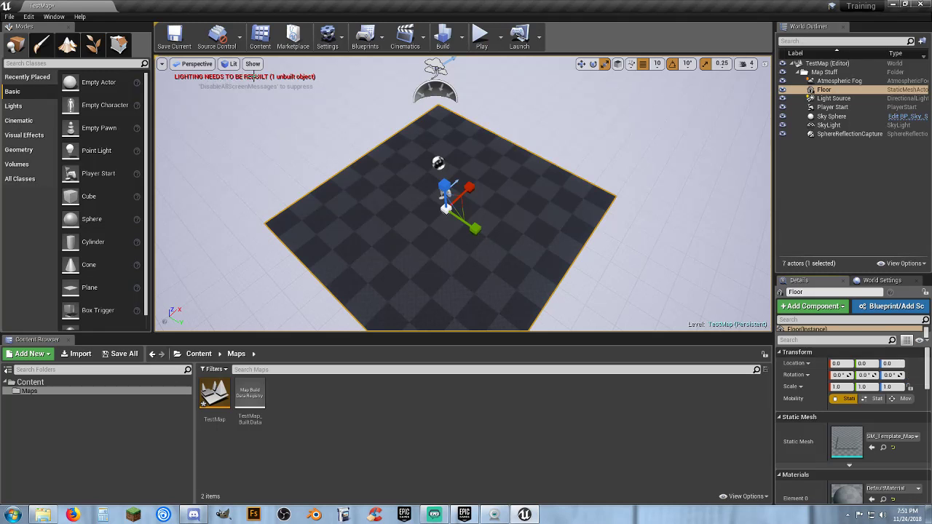
Look down on the lowered floor and save the TestMap level again
right_click_drag(488, 167, 463, 198)
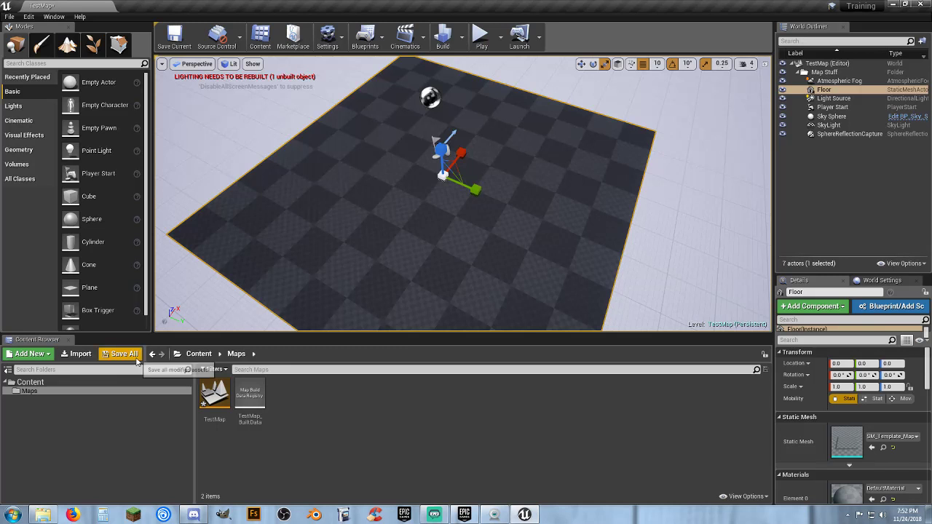
left_click(120, 353)
left_click(539, 347)
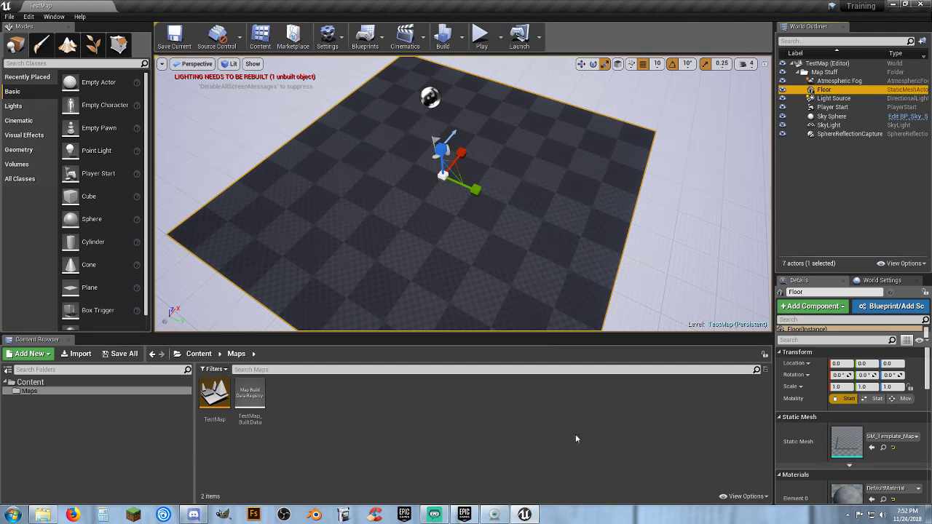
left_click(880, 283)
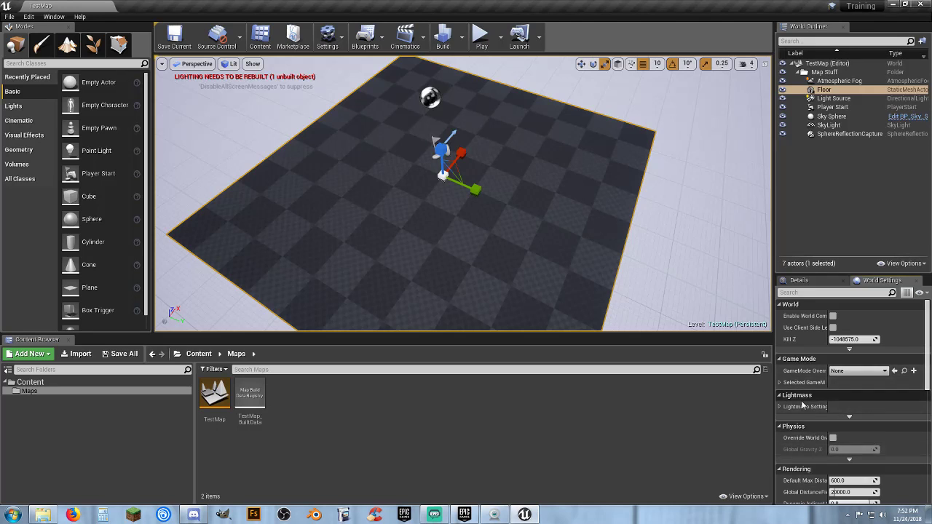
scroll(812, 408, "down", 4)
scroll(814, 406, "down", 3)
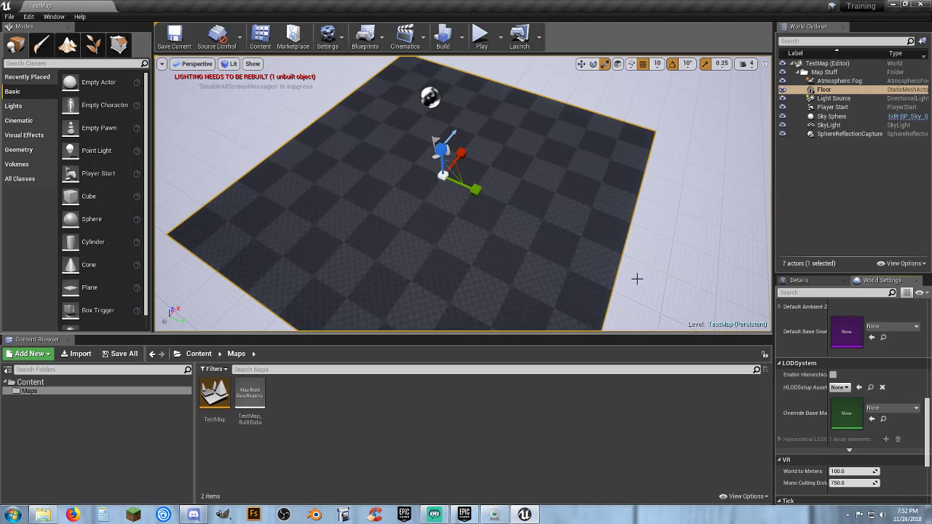
scroll(803, 390, "down", 2)
scroll(801, 384, "down", 1)
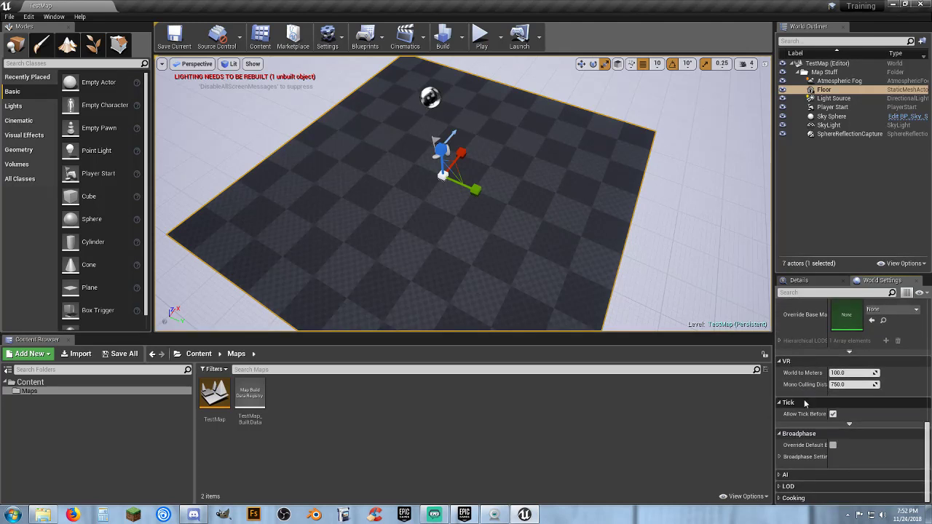
scroll(804, 403, "up", 4)
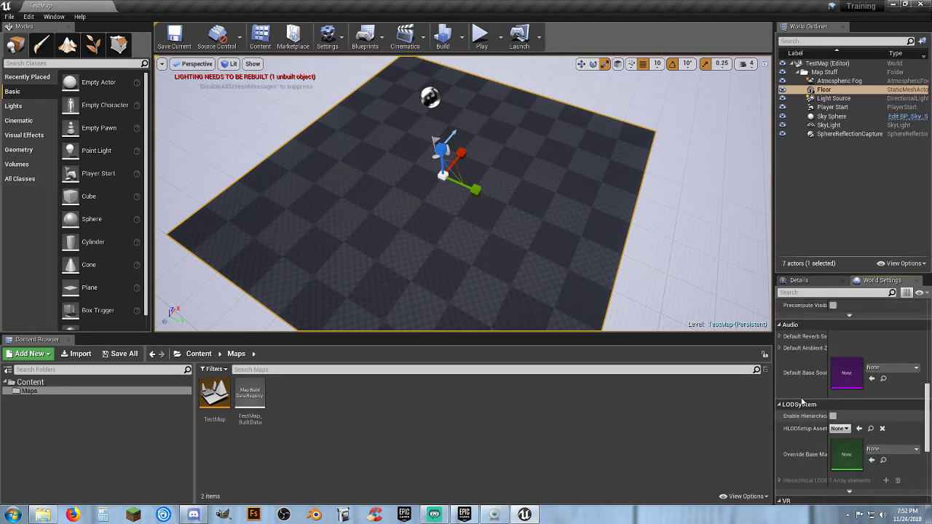
scroll(802, 401, "up", 6)
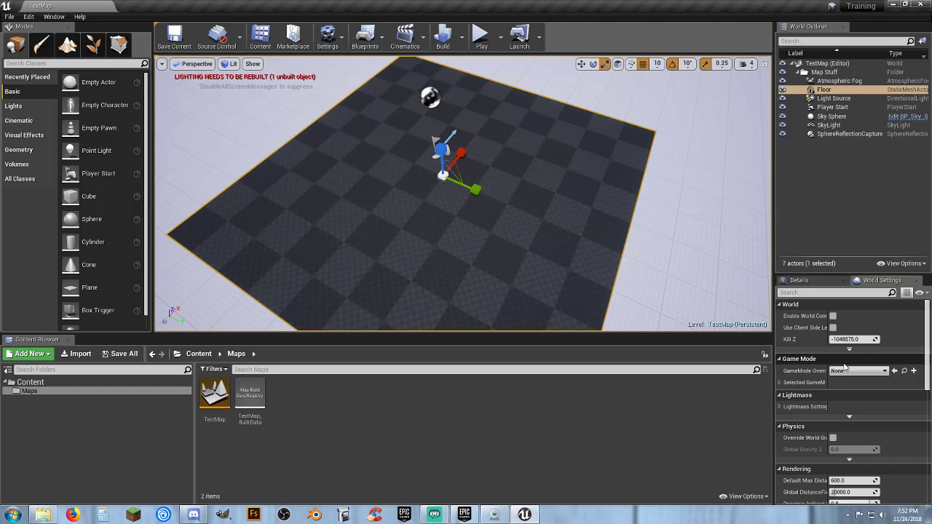
left_click(799, 281)
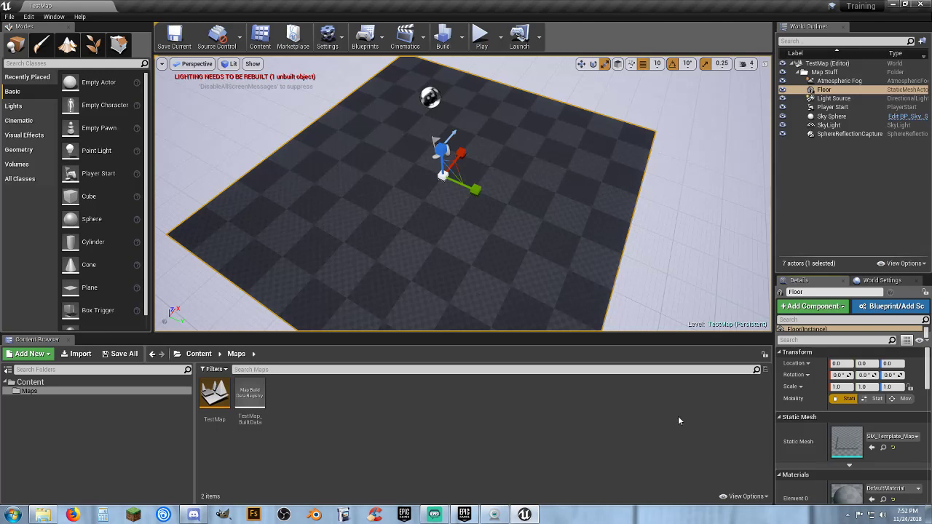
Collapse the Map Stuff folder, save the current level, and show the Blueprints toolbar dropdown
left_click(802, 73)
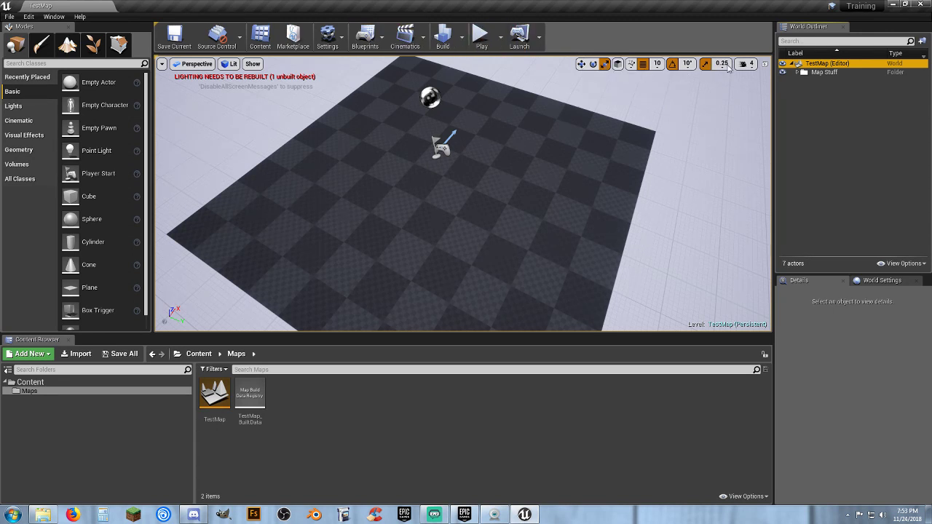
left_click(172, 44)
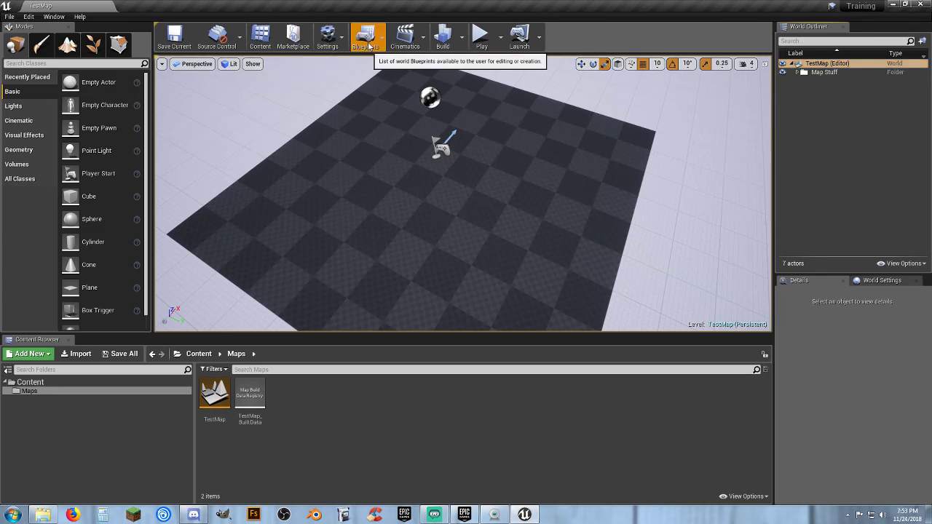
left_click(368, 44)
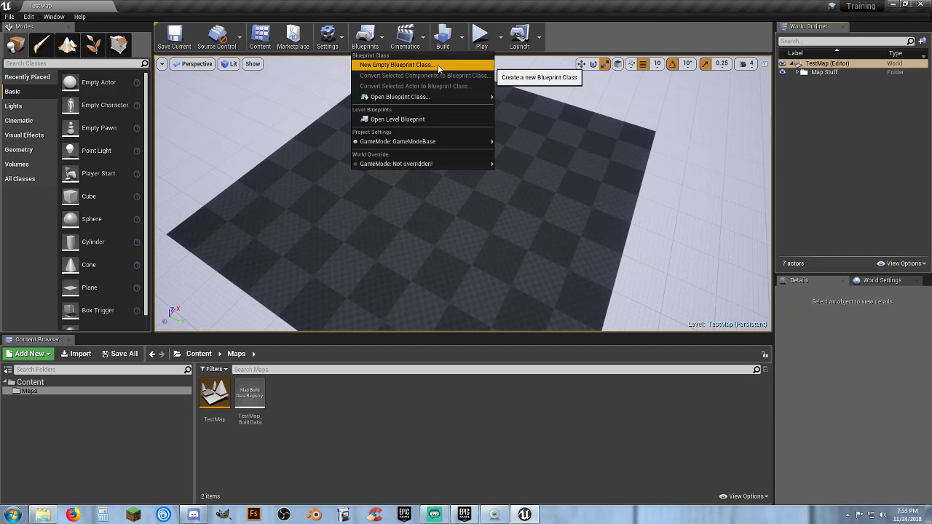
mouse_move(410, 100)
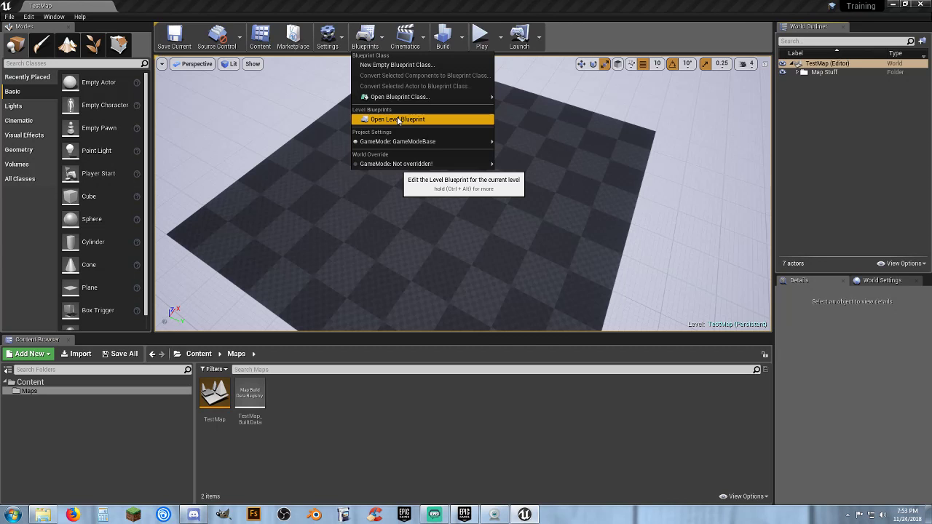
left_click(398, 120)
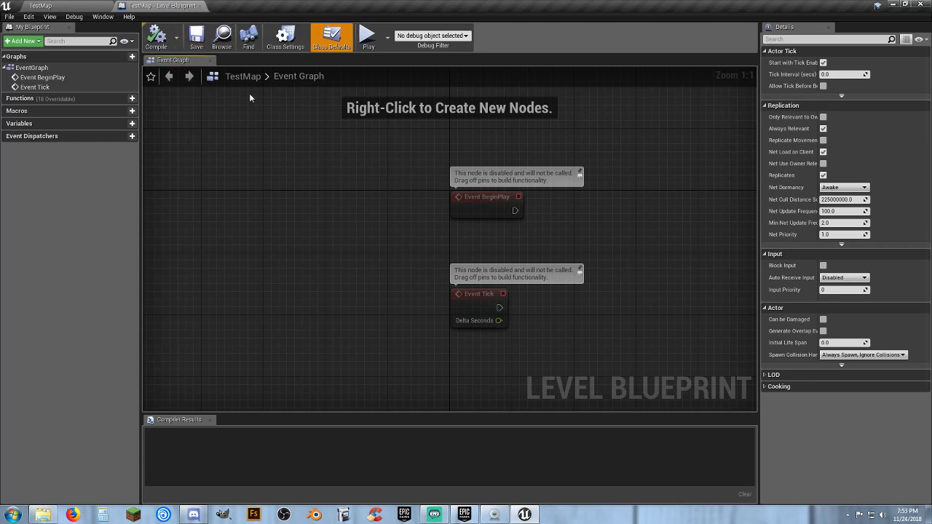
left_click(203, 6)
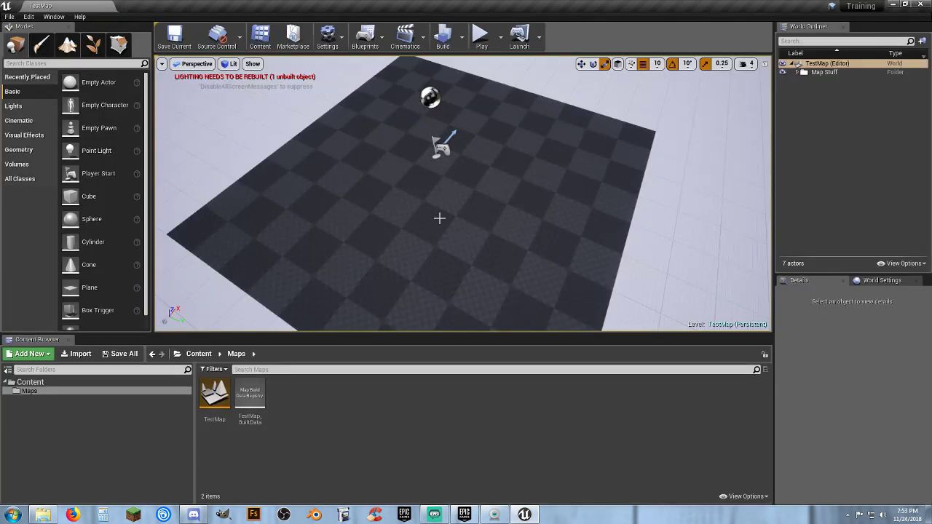
Build lighting and geometry for TestMap, then close the Map Check log showing 0 errors and 0 warnings
left_click(424, 42)
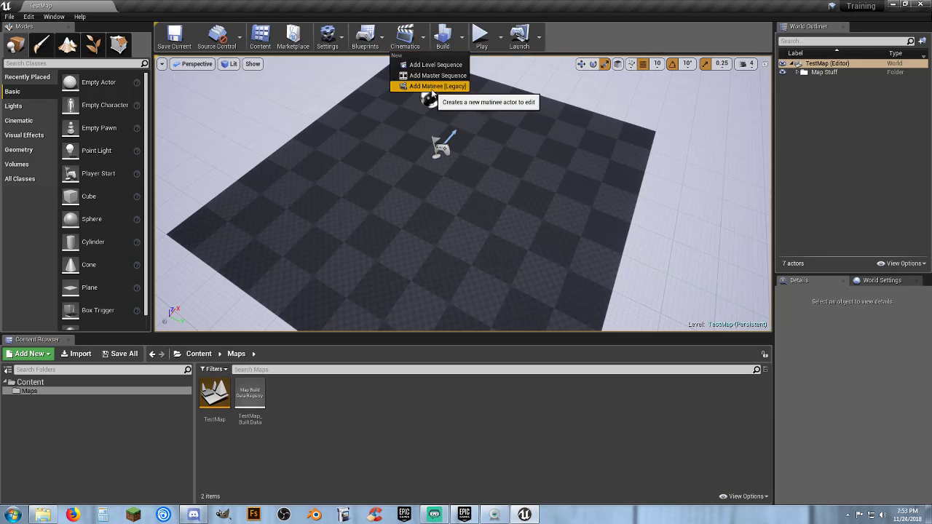
left_click(575, 35)
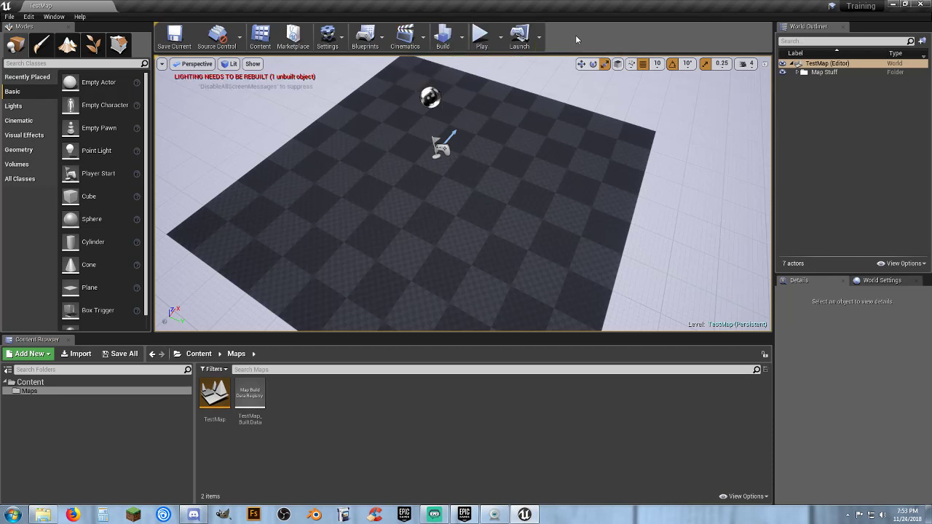
left_click(461, 42)
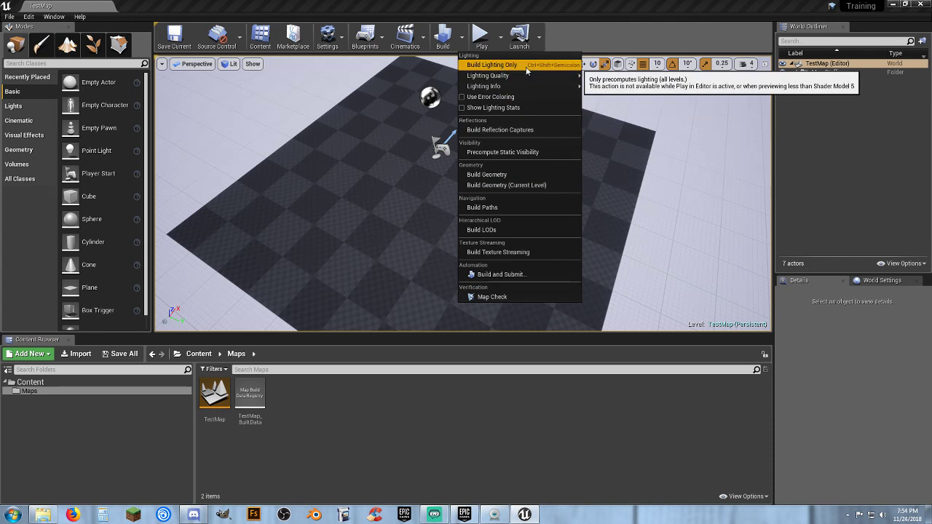
left_click(441, 35)
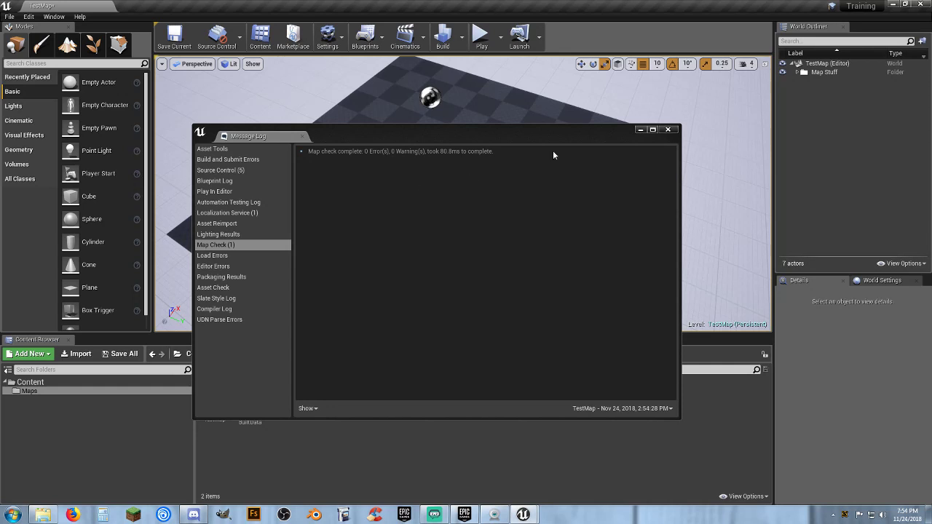
left_click(668, 130)
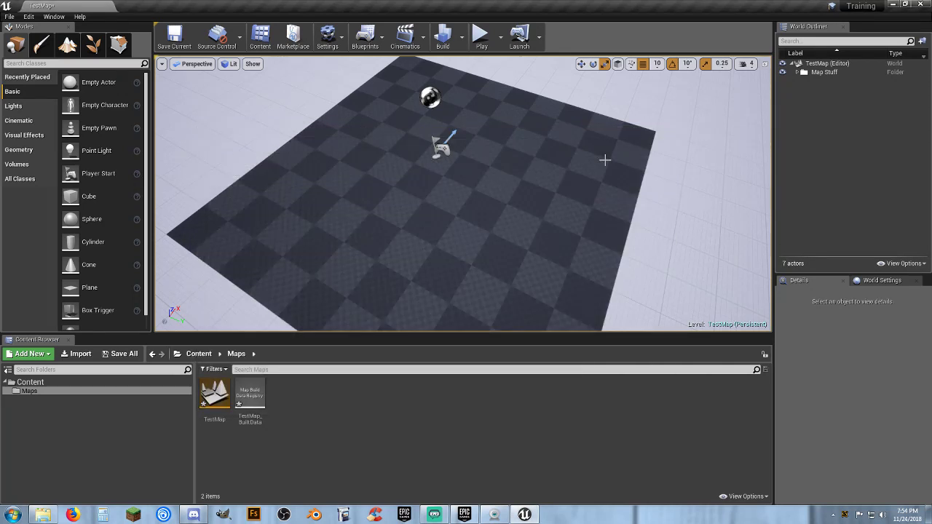
Test-play TestMap in the level viewport, then stop the play session
left_click(481, 38)
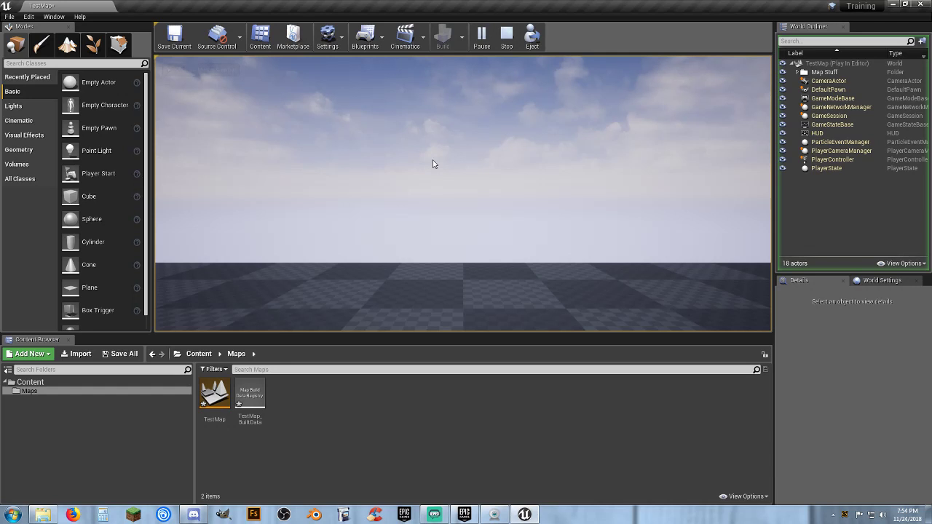
left_click(497, 183)
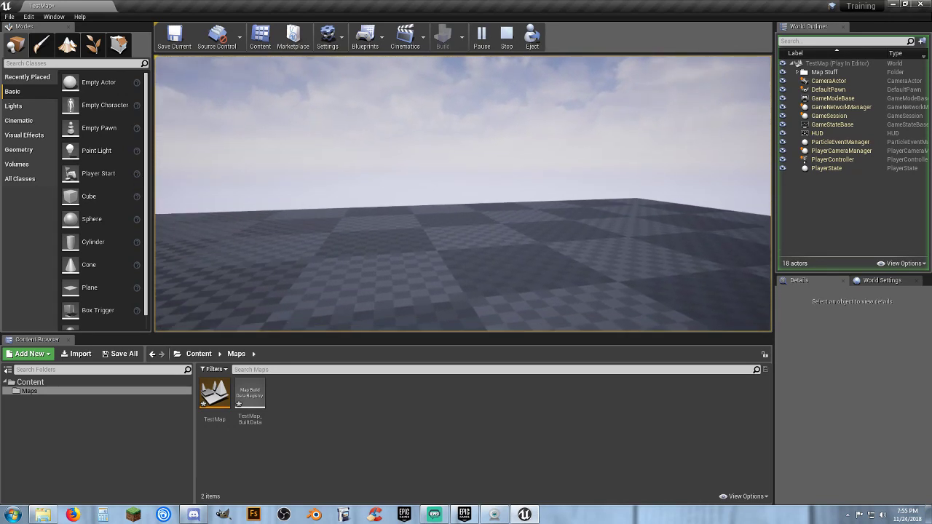
key("Escape")
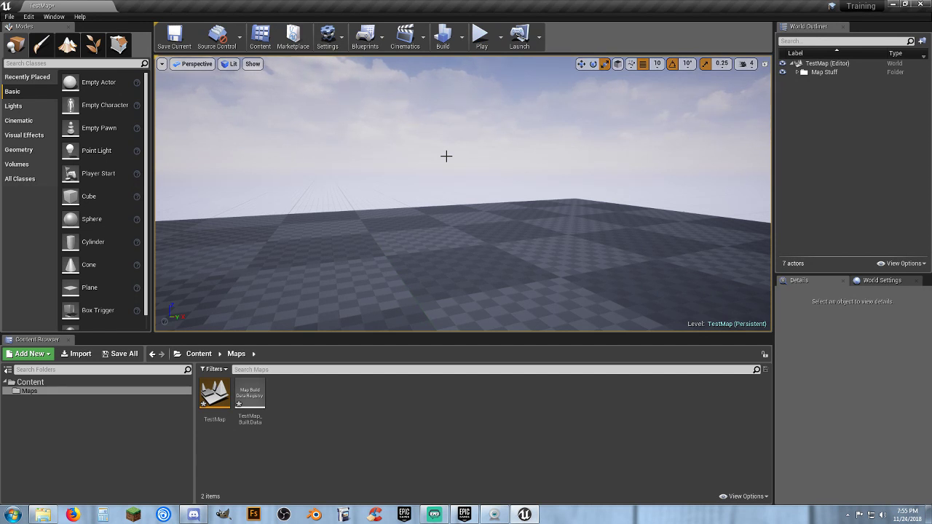
Play TestMap in a New Editor Window (PIE), look around, then close the preview
left_click(502, 46)
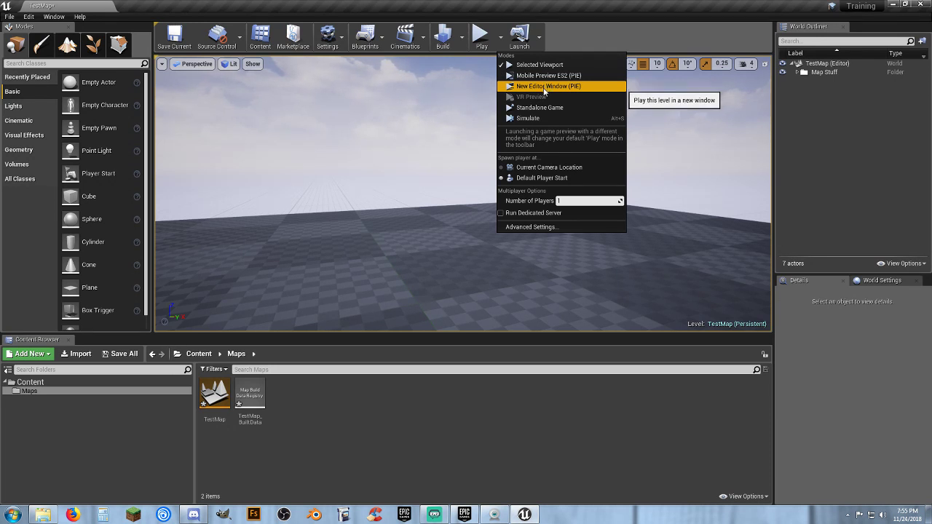
left_click(545, 86)
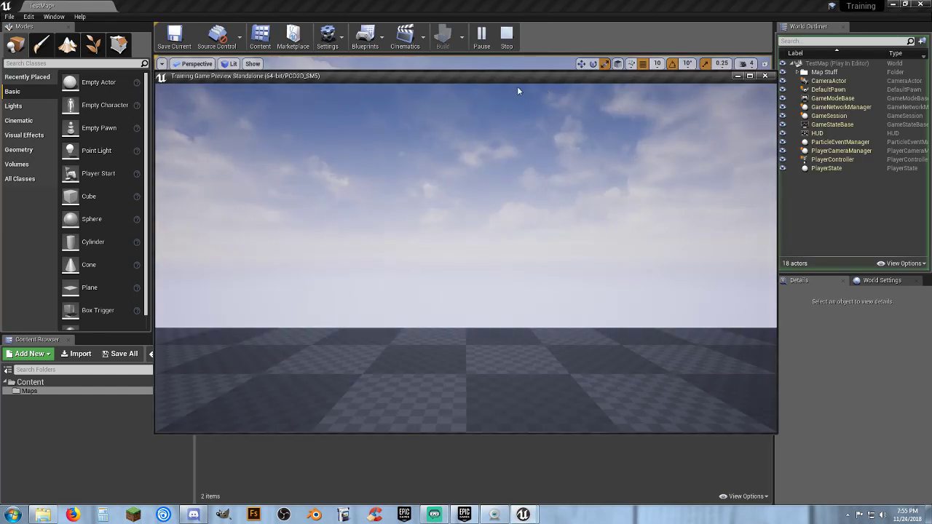
left_click_drag(475, 78, 413, 99)
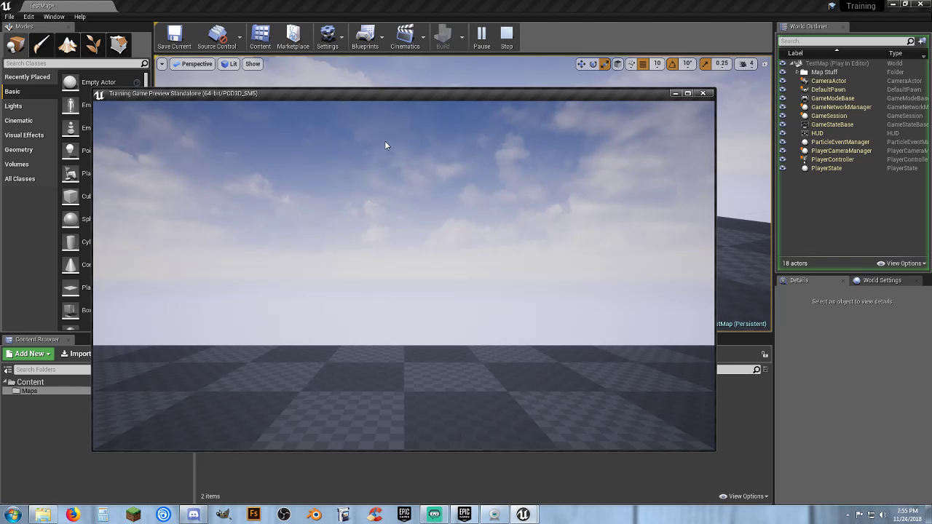
left_click(447, 261)
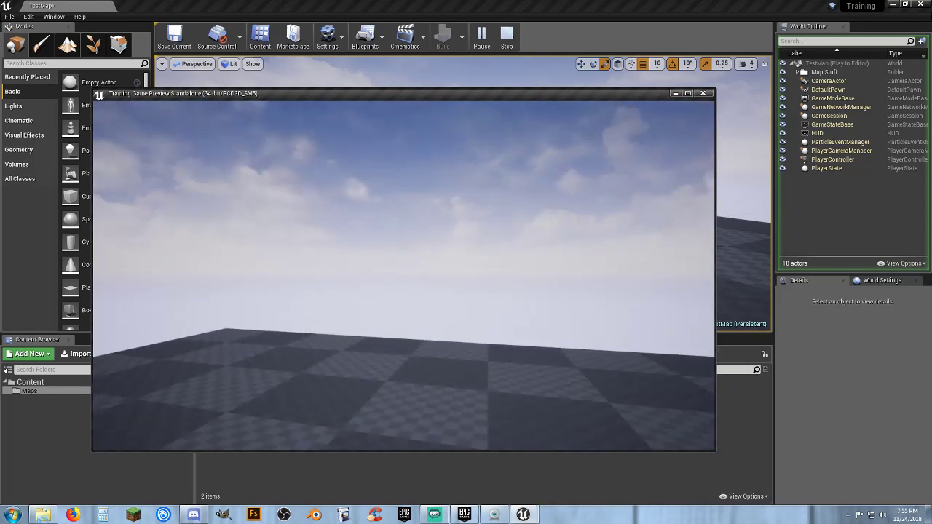
key("Escape")
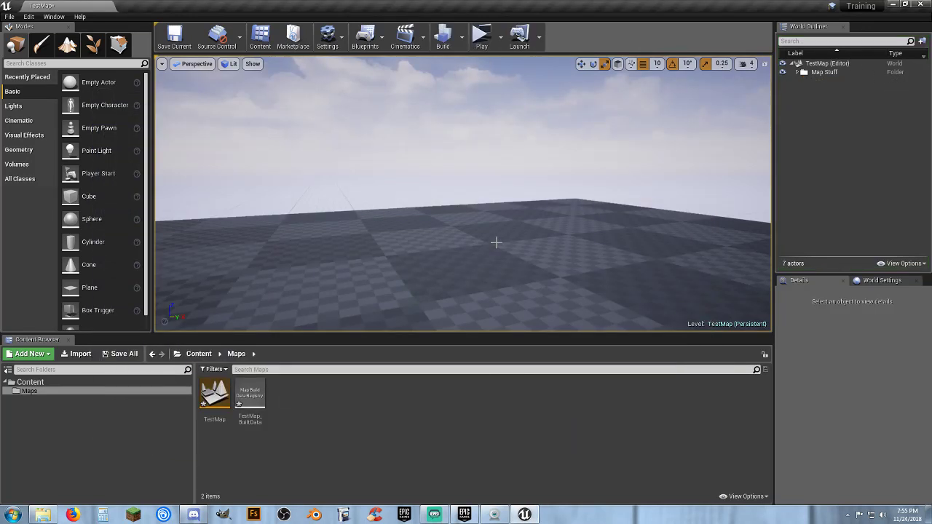
Switch the Play mode to Selected Viewport, run the level, and stop playing
left_click(501, 37)
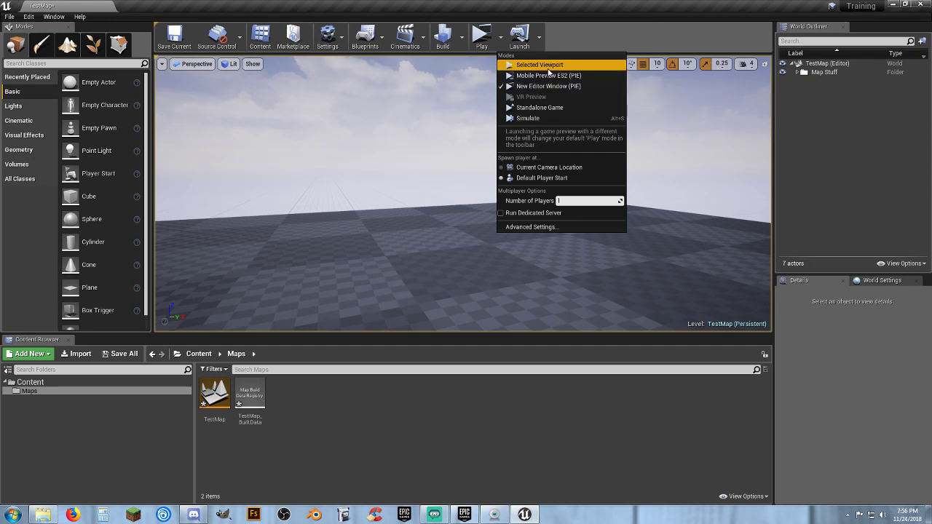
left_click(524, 65)
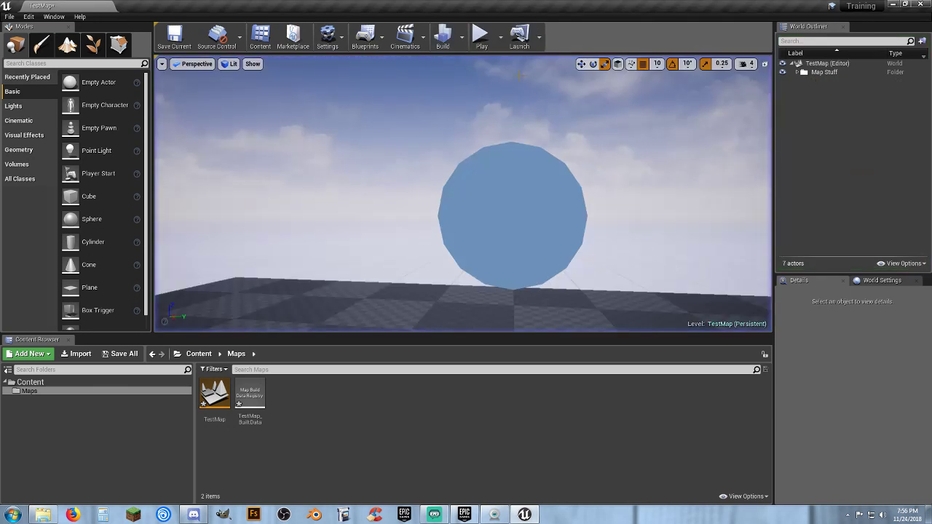
left_click(507, 34)
scroll(463, 194, "down", 6)
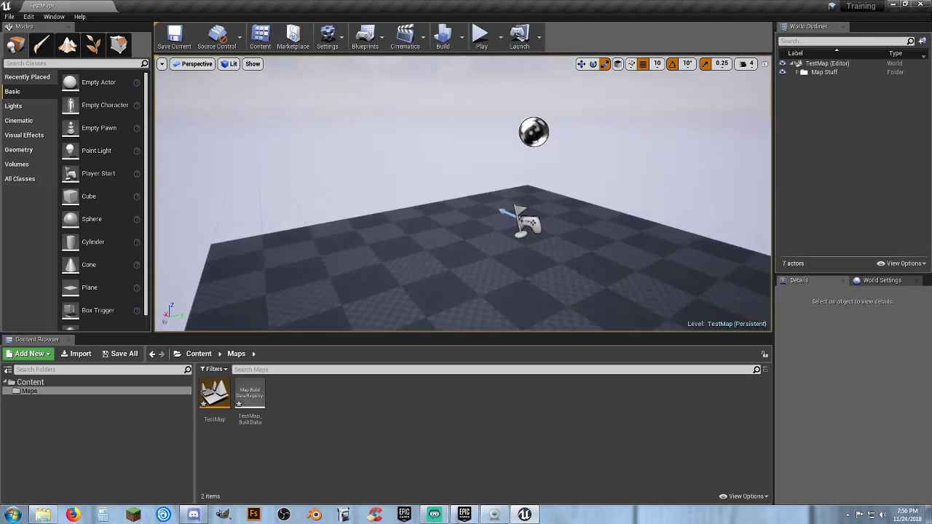
Browse the Play mode options and the Launch devices list without changing anything
left_click(500, 36)
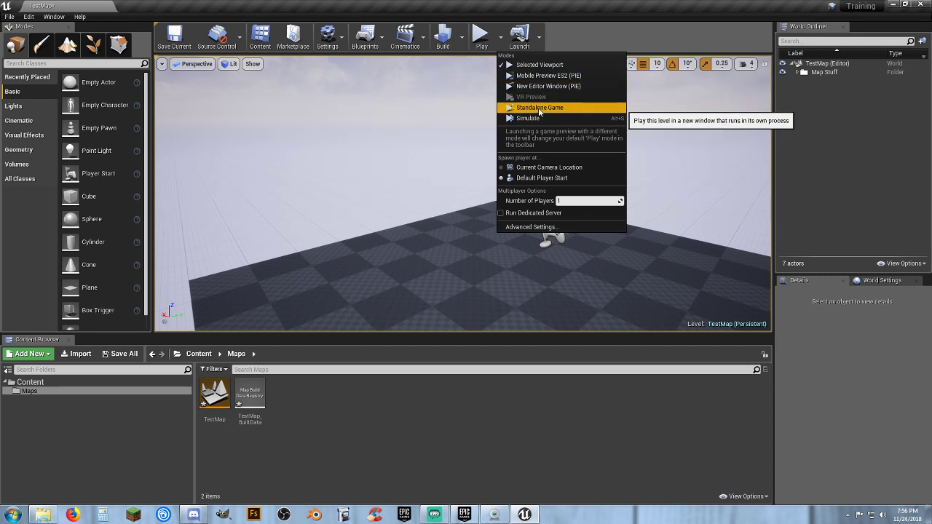
left_click(550, 39)
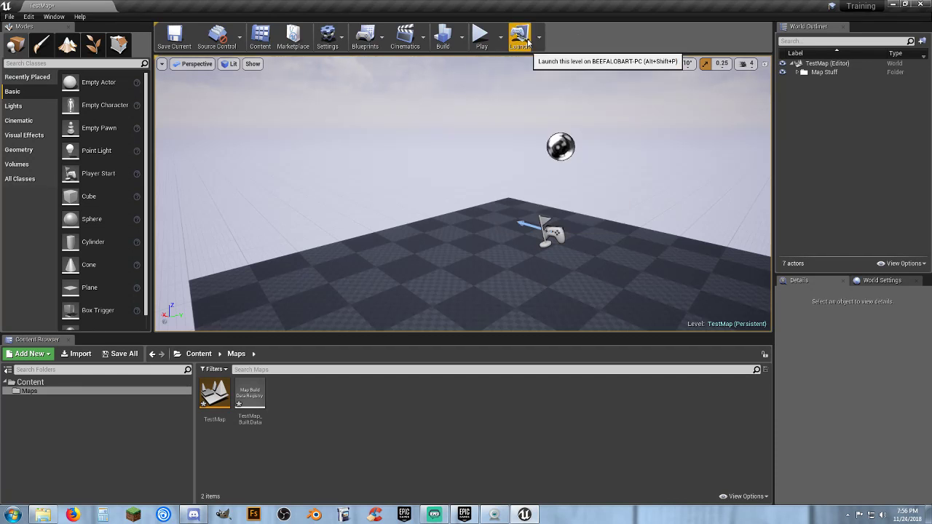
left_click(539, 38)
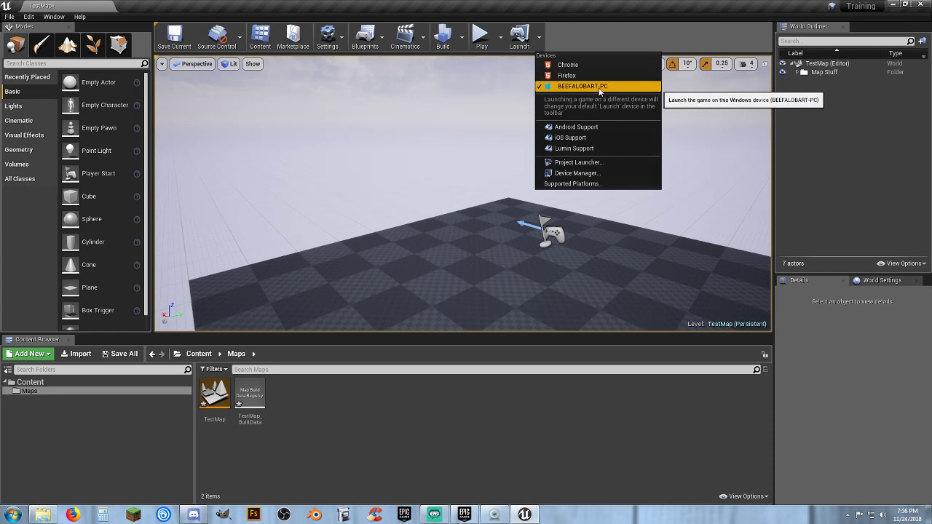
left_click(607, 34)
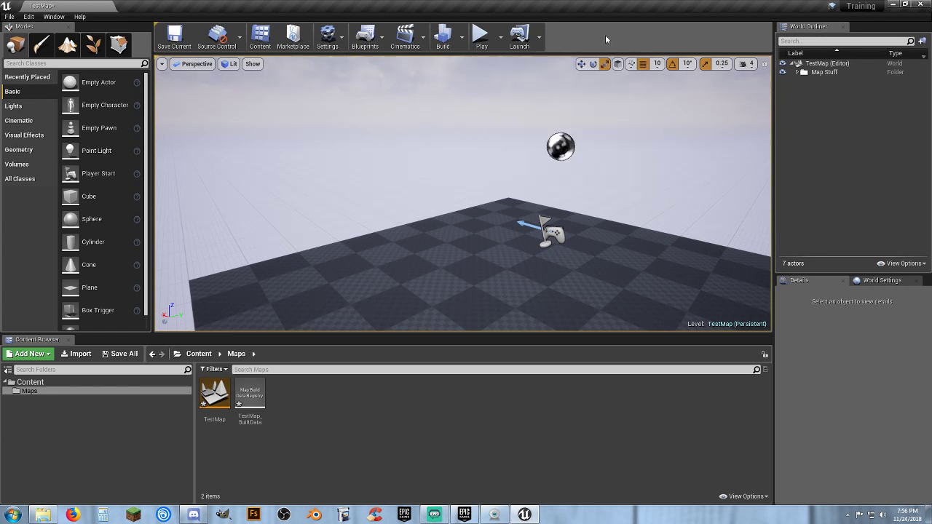
left_click(501, 43)
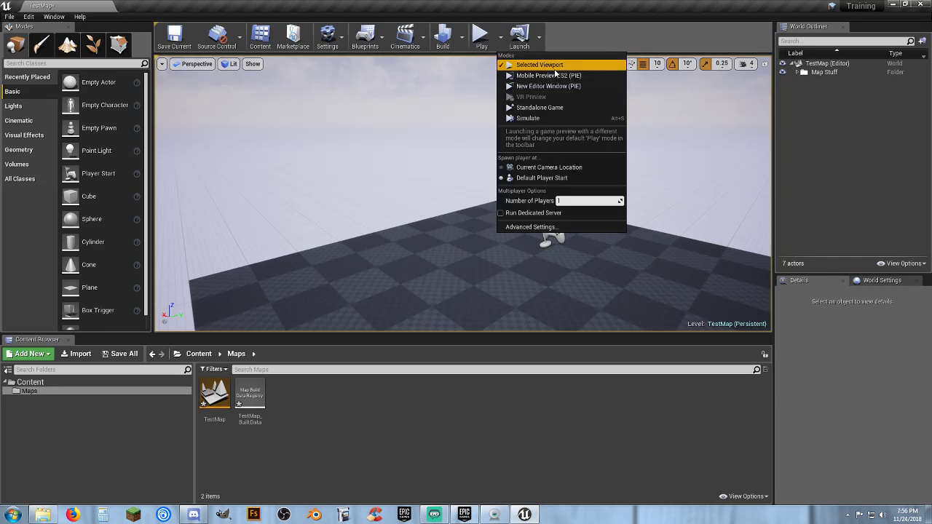
left_click(629, 38)
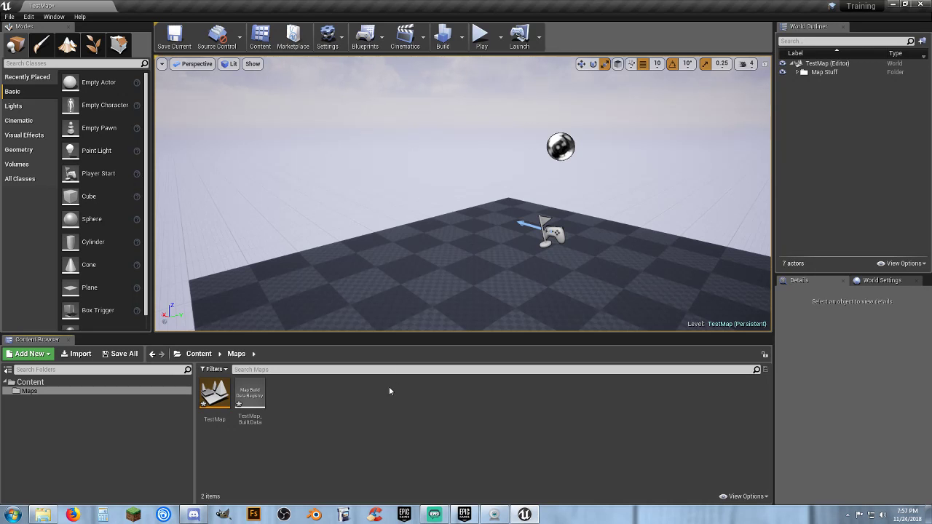
Save TestMap and its built data, then orbit to frame the whole floor
left_click(124, 354)
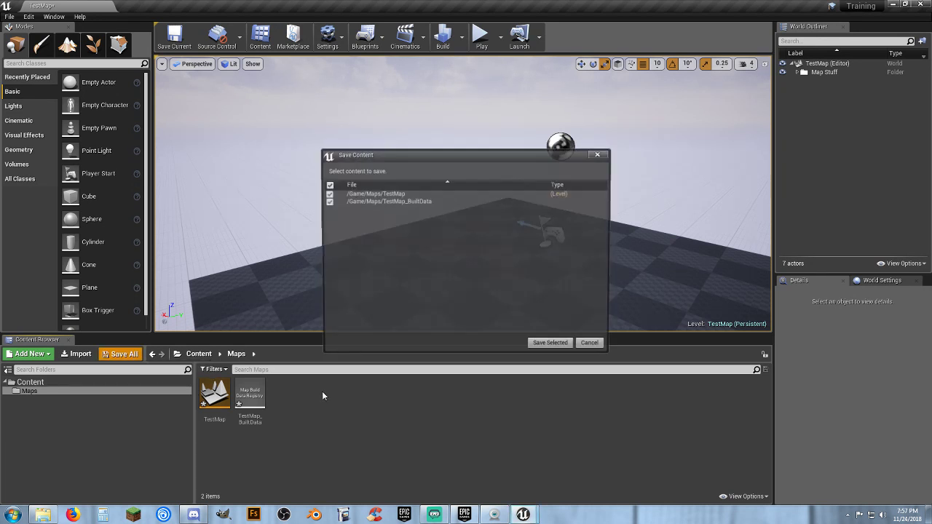
left_click(551, 343)
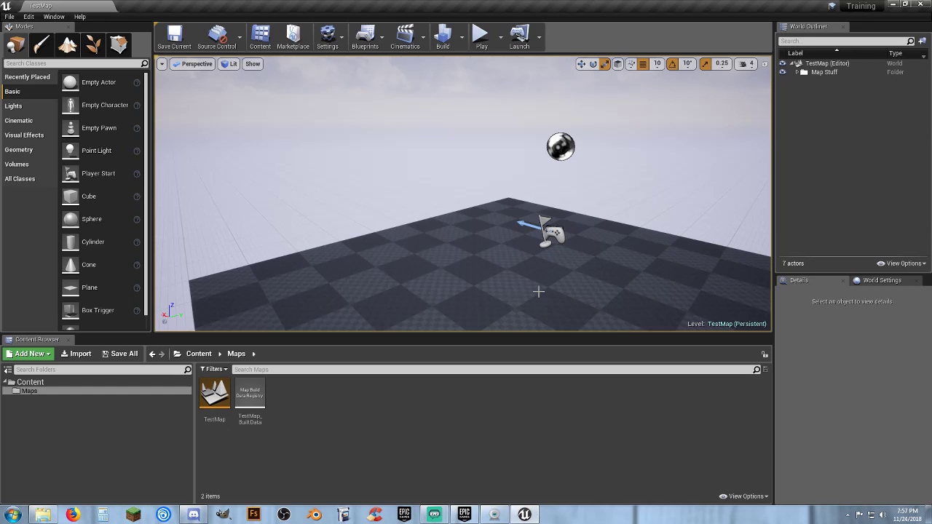
right_click_drag(539, 291, 557, 255)
right_click_drag(466, 270, 451, 271)
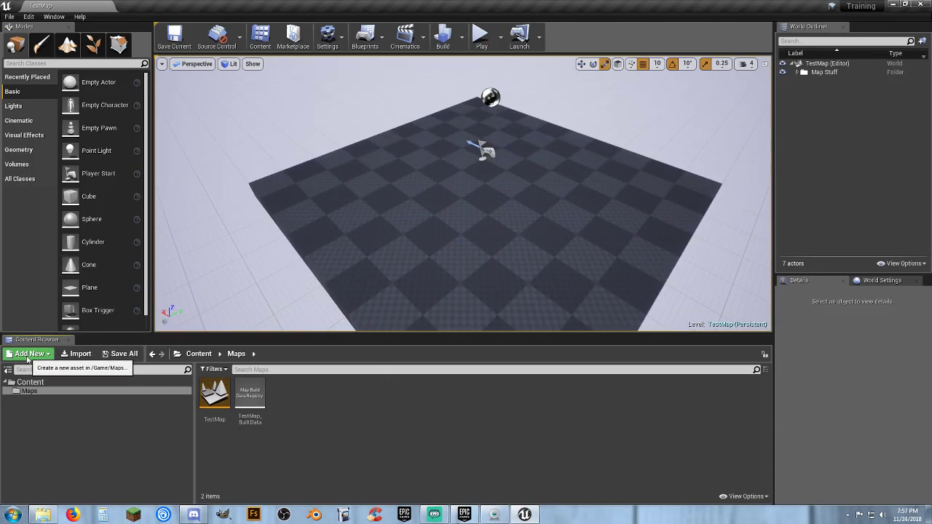
Open Add Feature or Content Pack and preview the Flying, Puzzle, Rolling, and Third Person packs
left_click(28, 356)
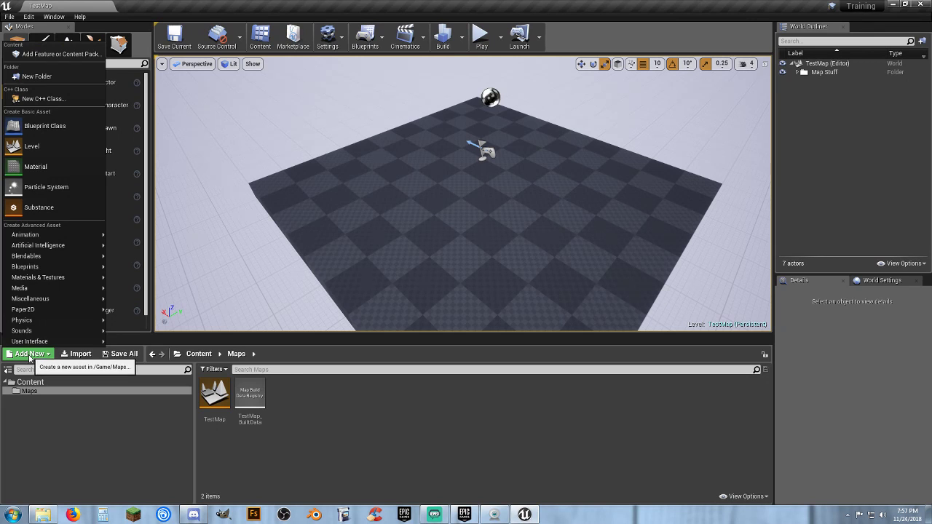
left_click(69, 55)
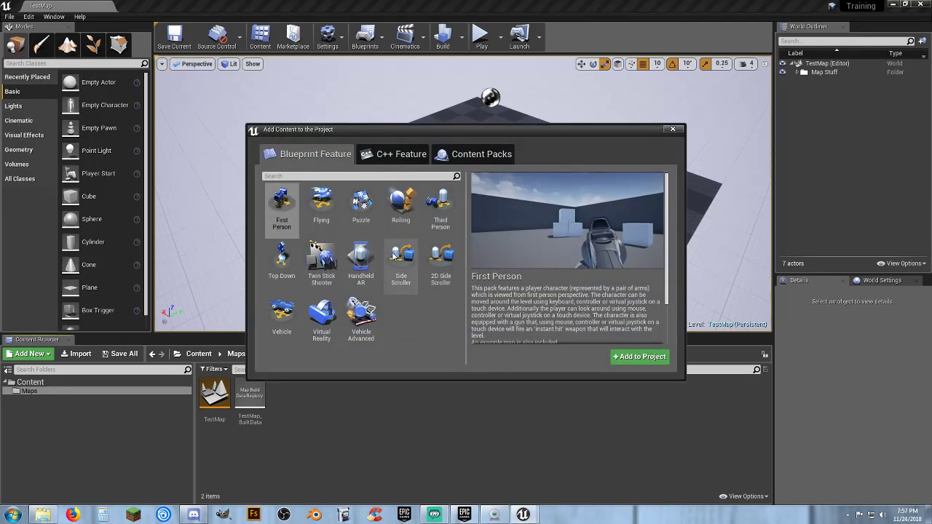
left_click_drag(455, 131, 444, 128)
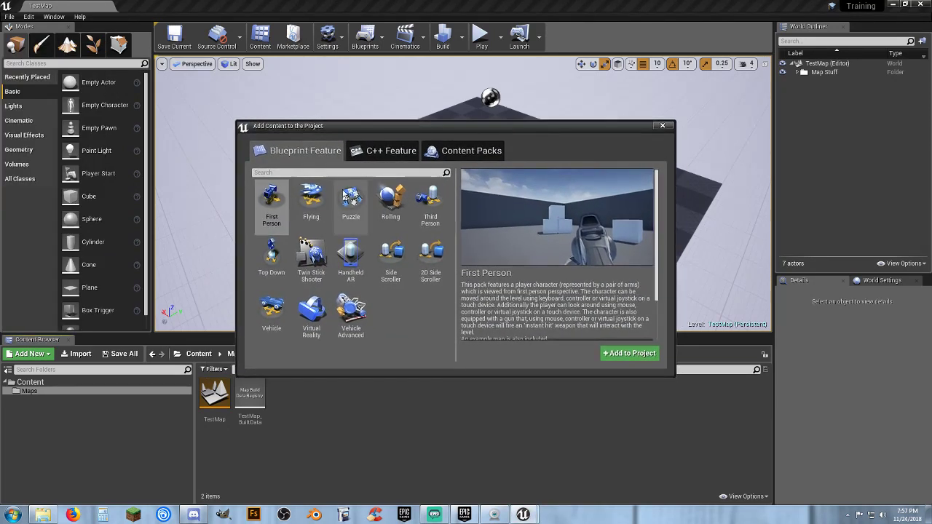
left_click(312, 208)
left_click(354, 208)
left_click(392, 210)
left_click(422, 219)
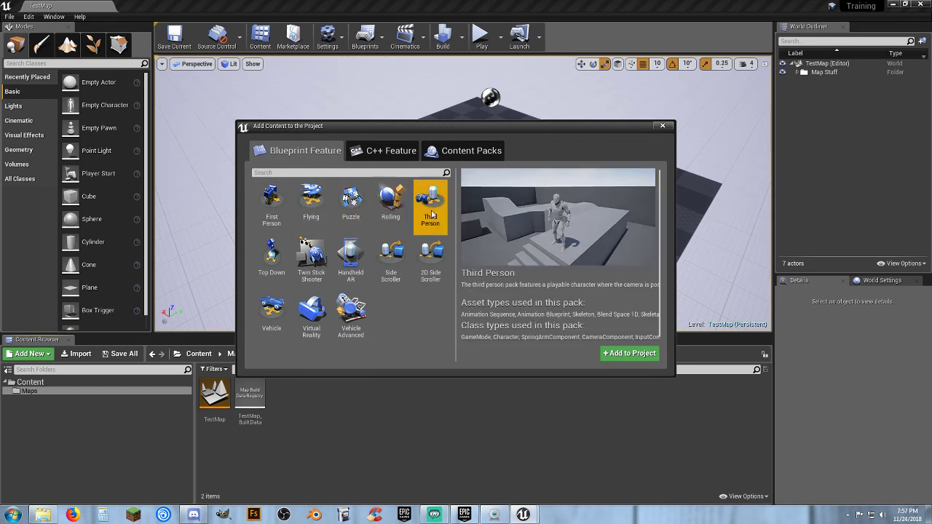
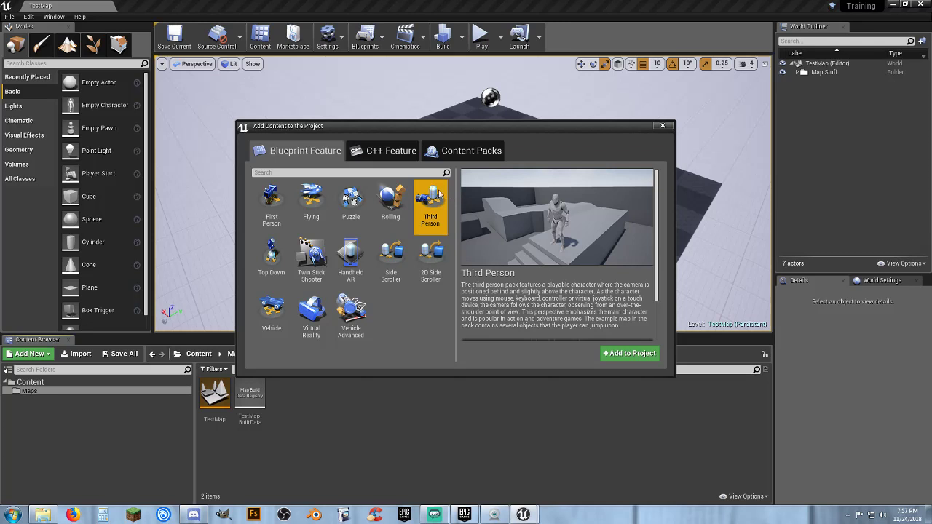
Add the Third Person Blueprint feature pack to the project from the Add Content dialog
left_click(474, 152)
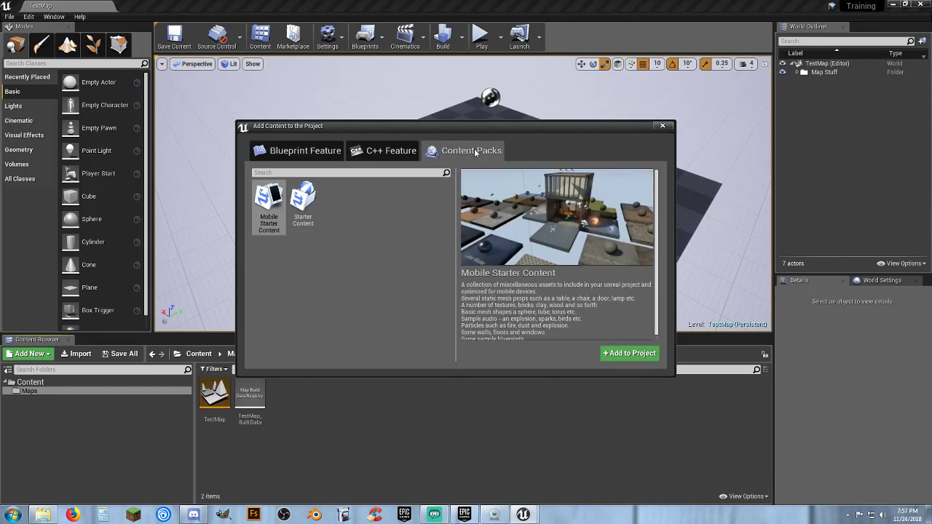
left_click(304, 204)
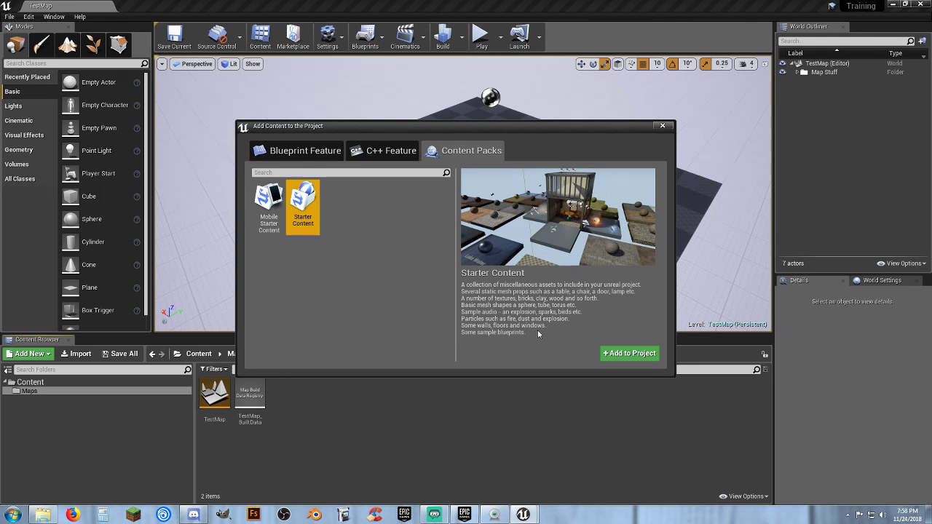
left_click(320, 153)
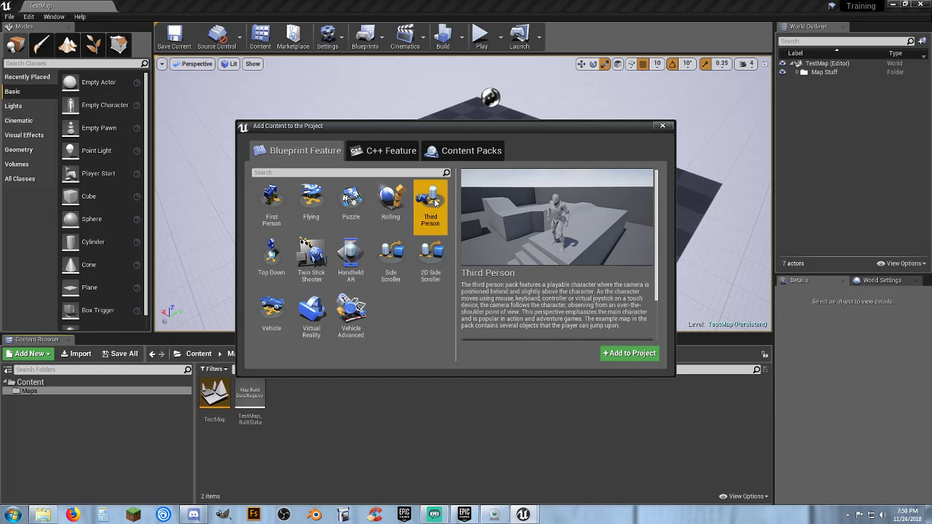
left_click(614, 353)
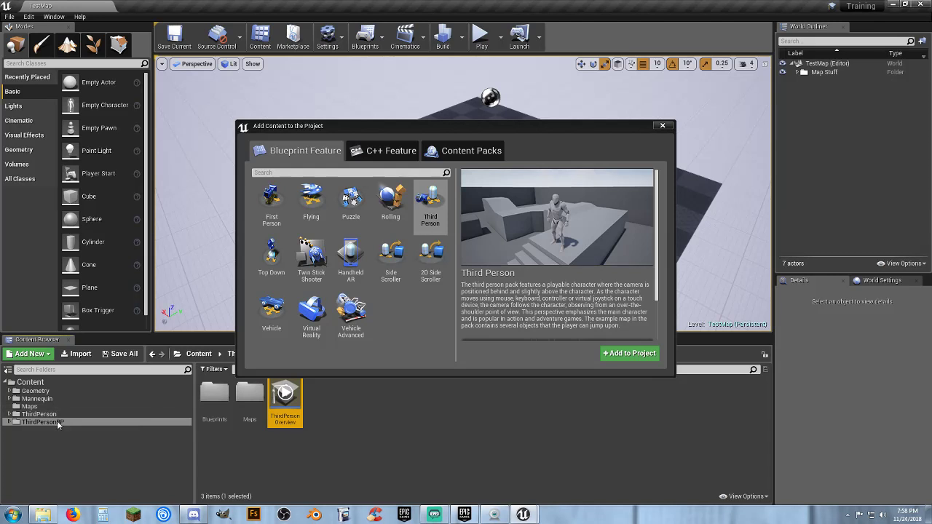
left_click(660, 126)
left_click(371, 432)
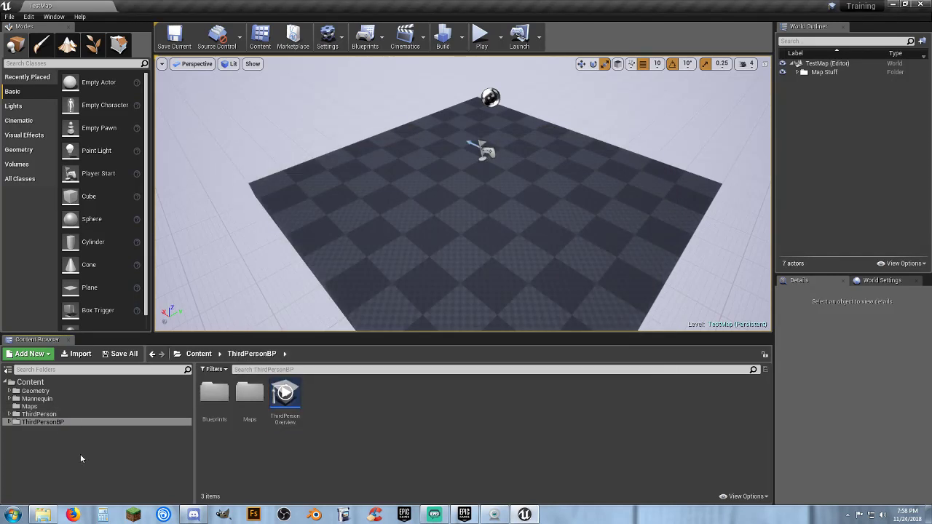
Load ThirdPersonExampleMap from the ThirdPersonBP Maps folder and bring the character into view
right_click_drag(496, 267, 495, 215)
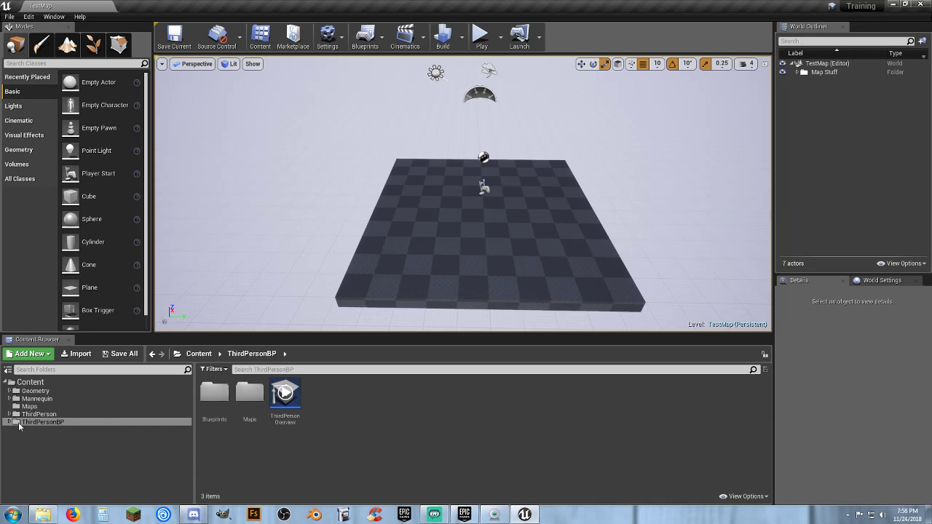
double_click(249, 393)
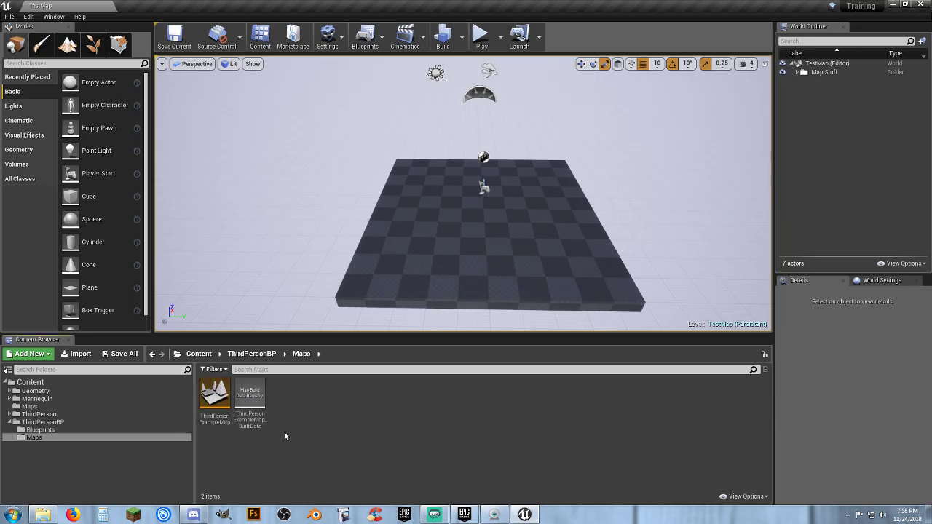
double_click(215, 397)
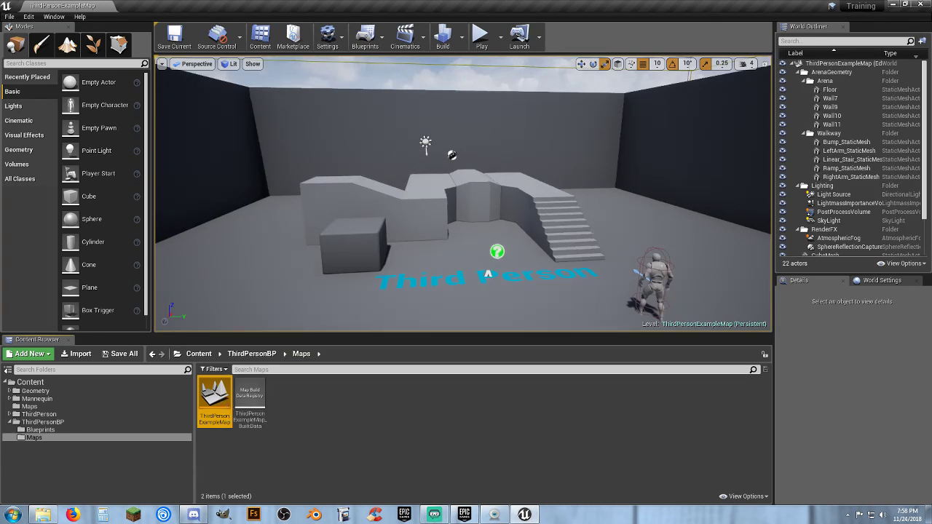
right_click_drag(525, 226, 566, 139)
Delete ThirdPersonCharacter, the DocumentationActor1 help marker and the 'Third Person' floor text
left_click(608, 193)
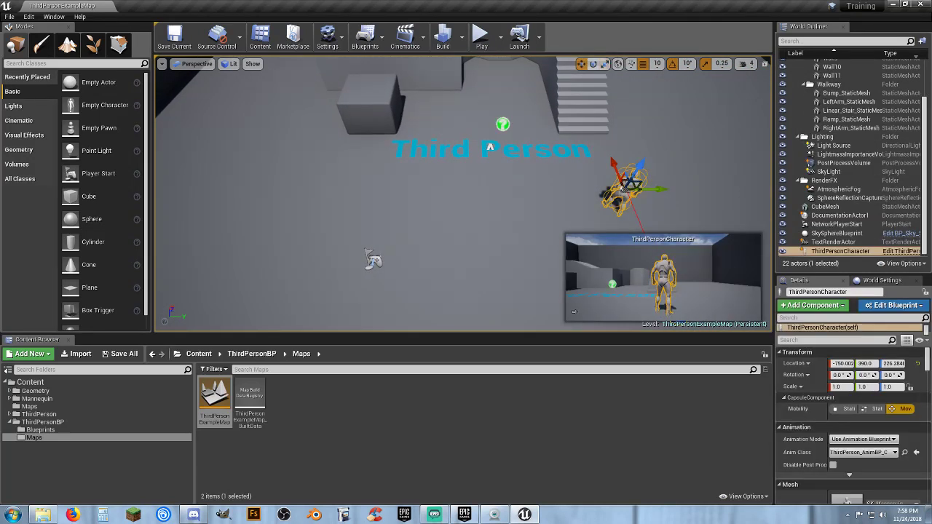
left_click(373, 259)
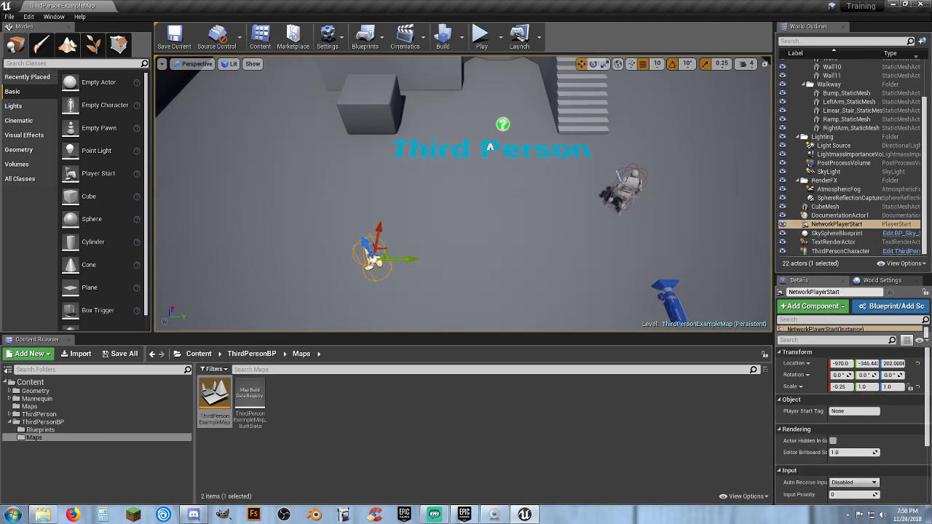
left_click(629, 185)
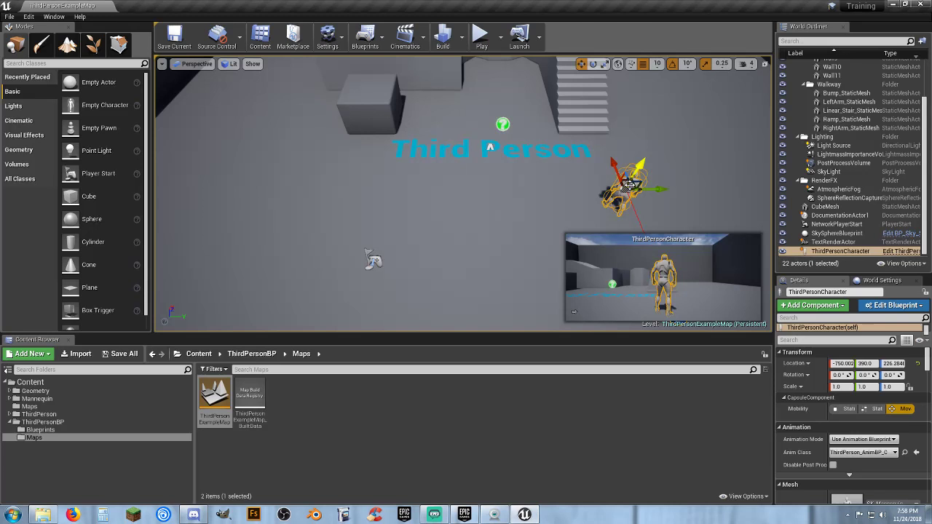
key("Delete")
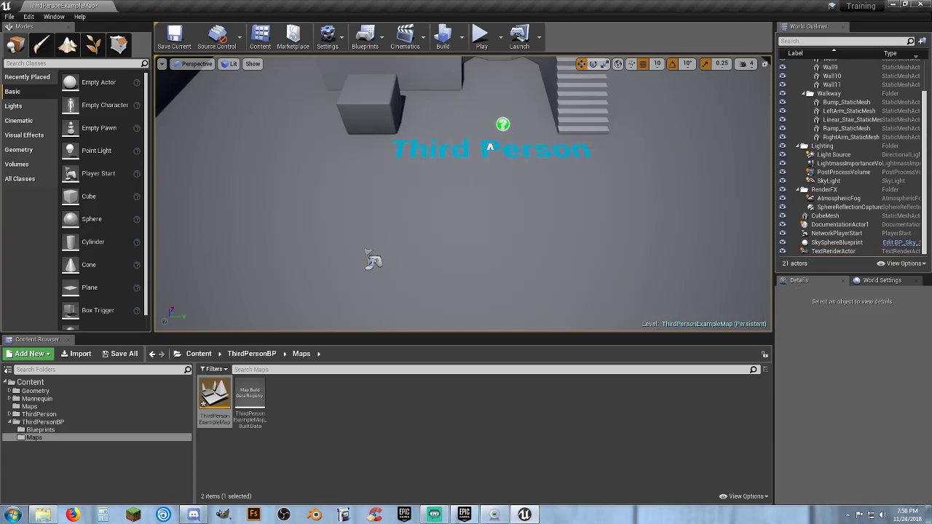
right_click_drag(490, 147, 478, 182)
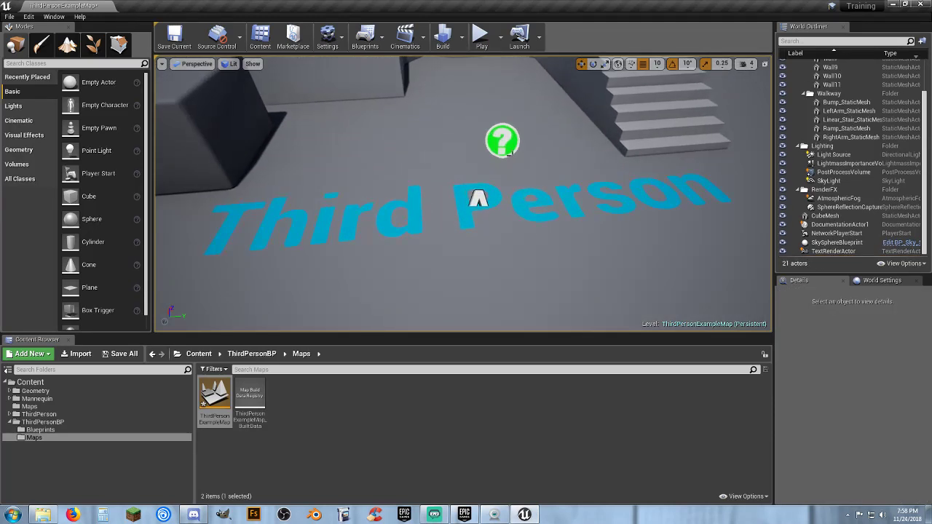
left_click(502, 143)
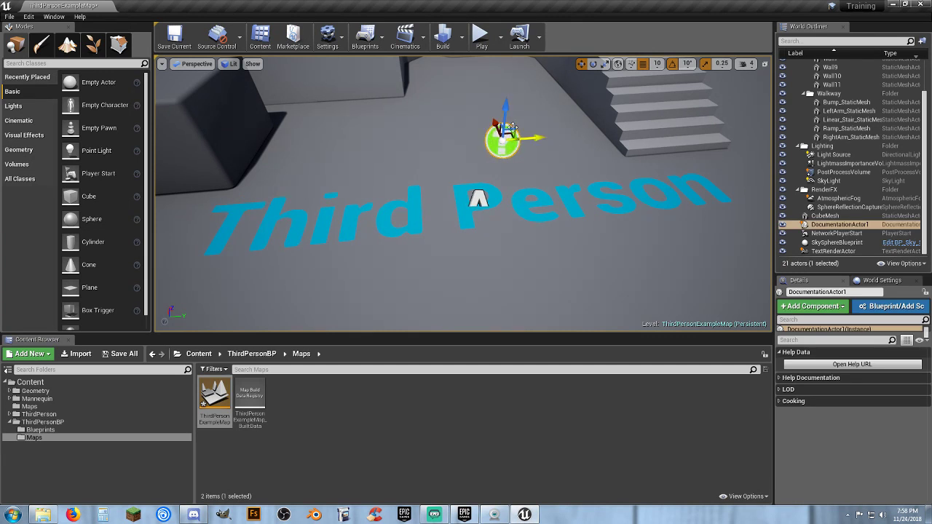
key("Delete")
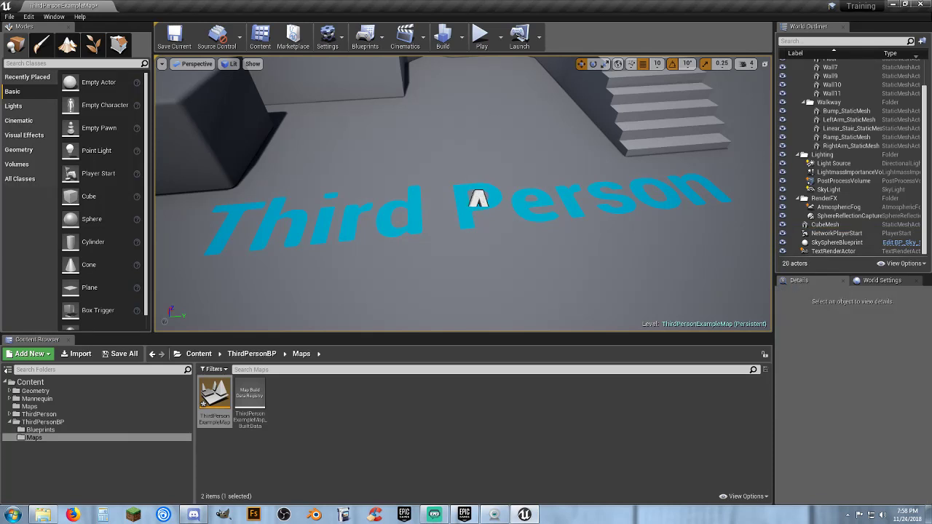
left_click(477, 198)
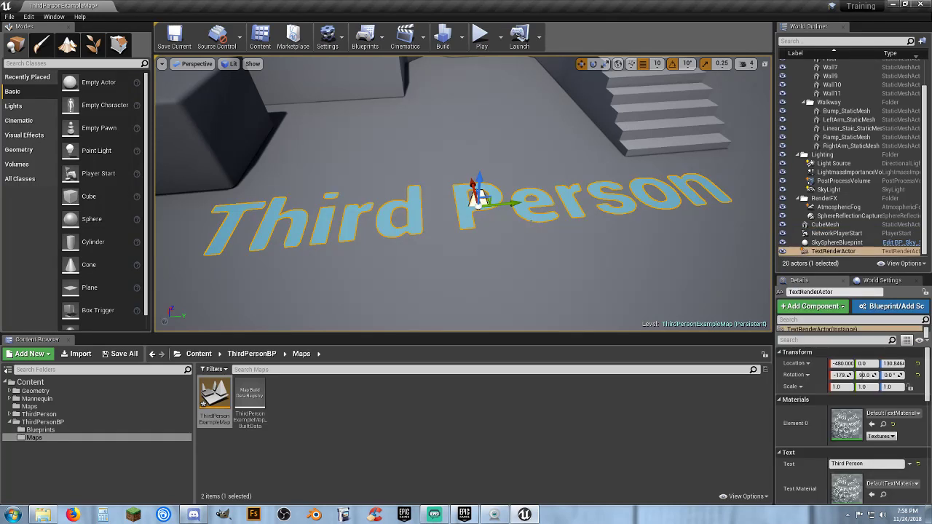
key("Delete")
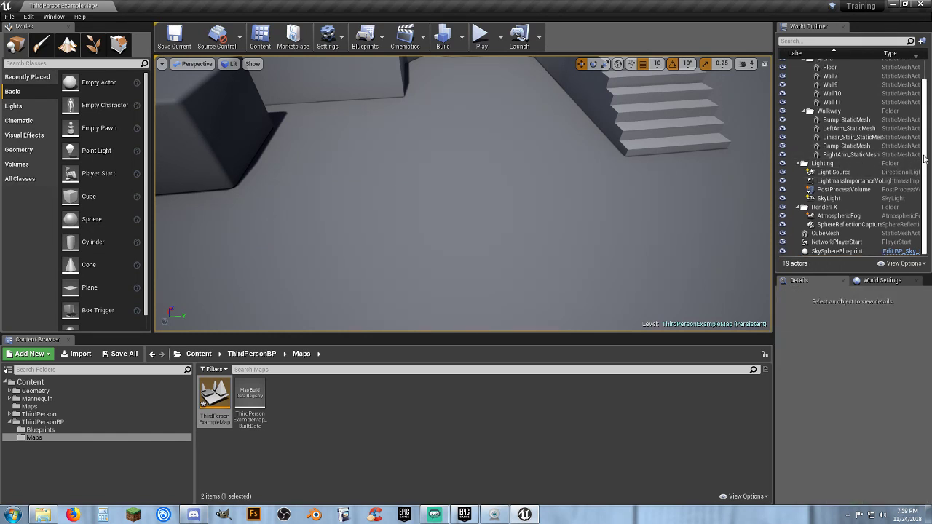
Collapse the Arena, Walkway, ArenaGeometry, Lighting and RenderFX folders in the World Outliner
scroll(845, 77, "up", 2)
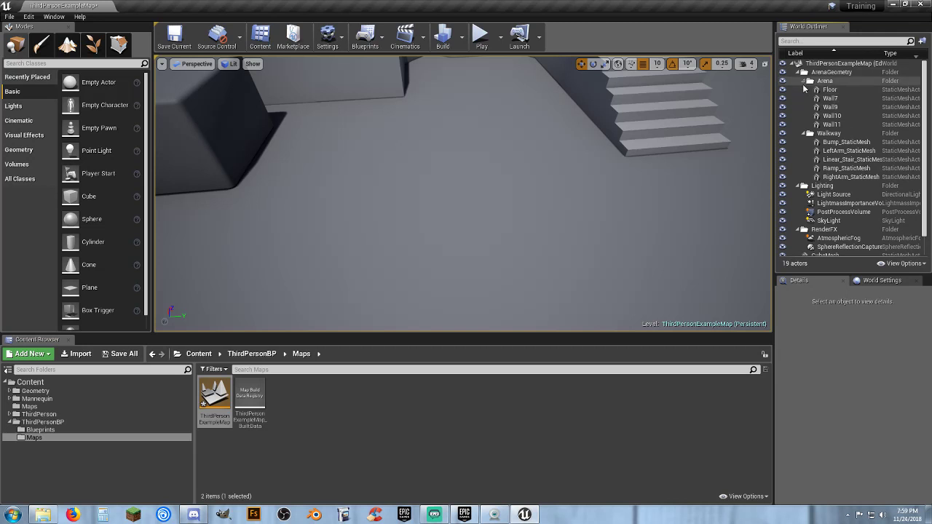
left_click(804, 80)
left_click(806, 90)
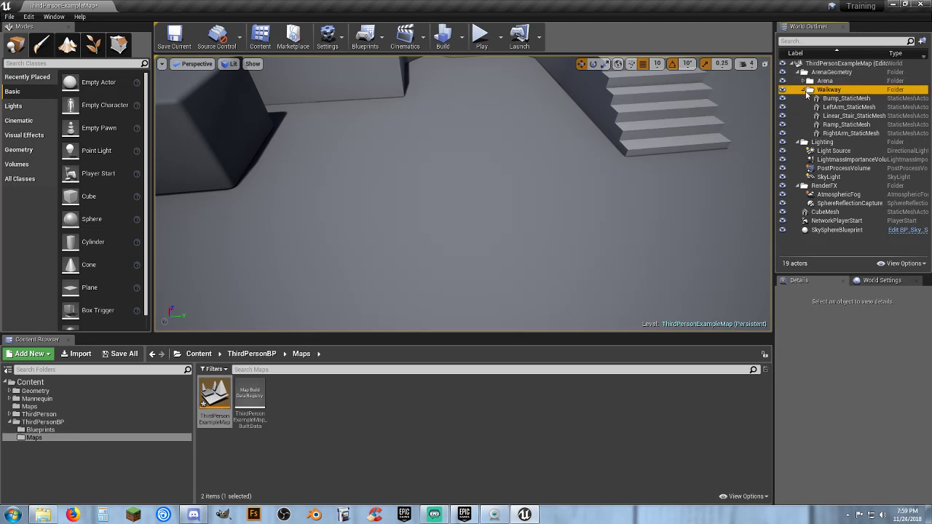
left_click(804, 89)
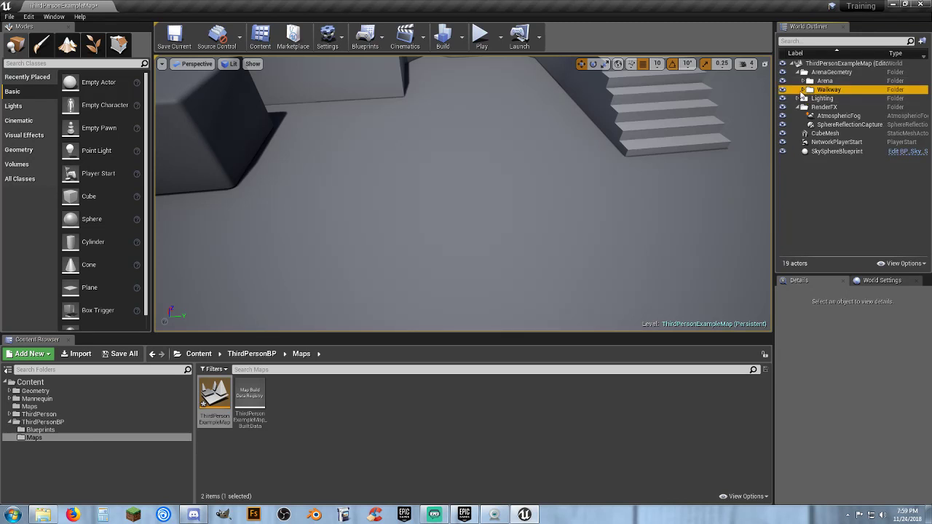
left_click(799, 72)
left_click(799, 81)
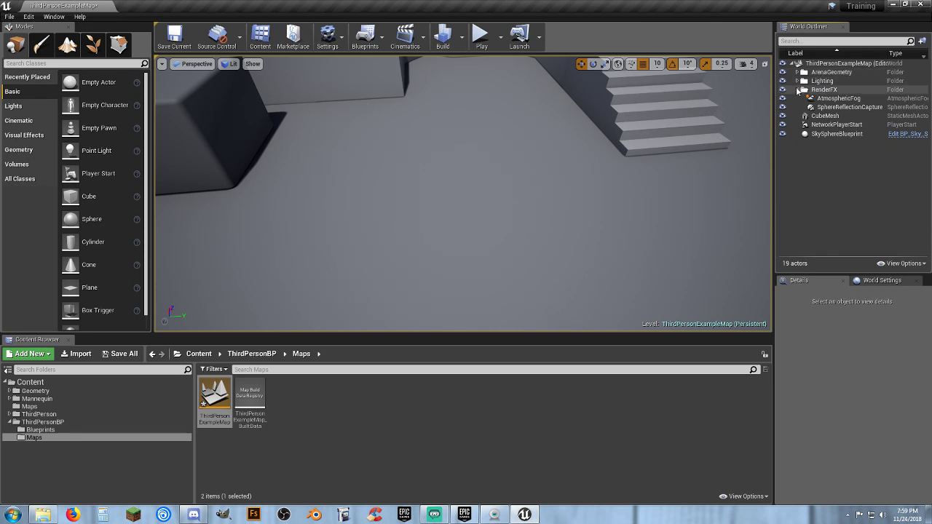
left_click(799, 90)
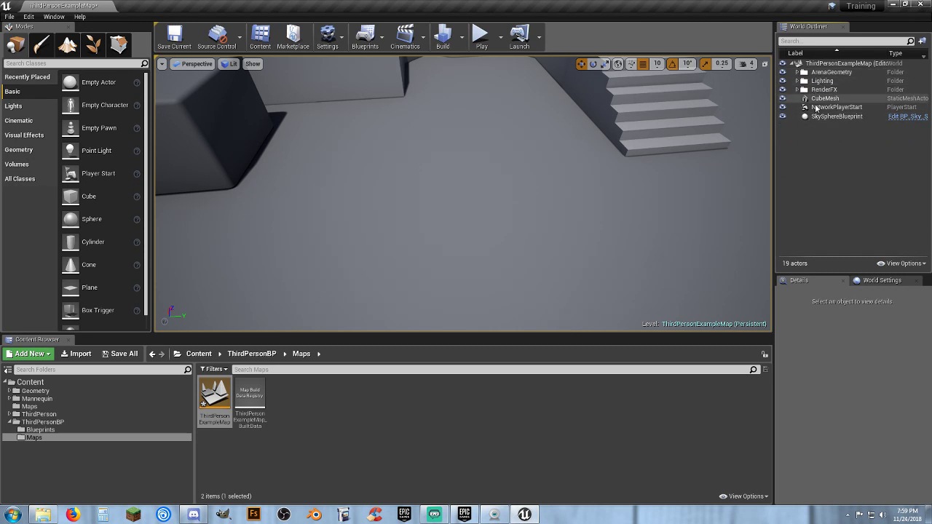
Create a new World Outliner folder named 'Map Stuff'
left_click(841, 64)
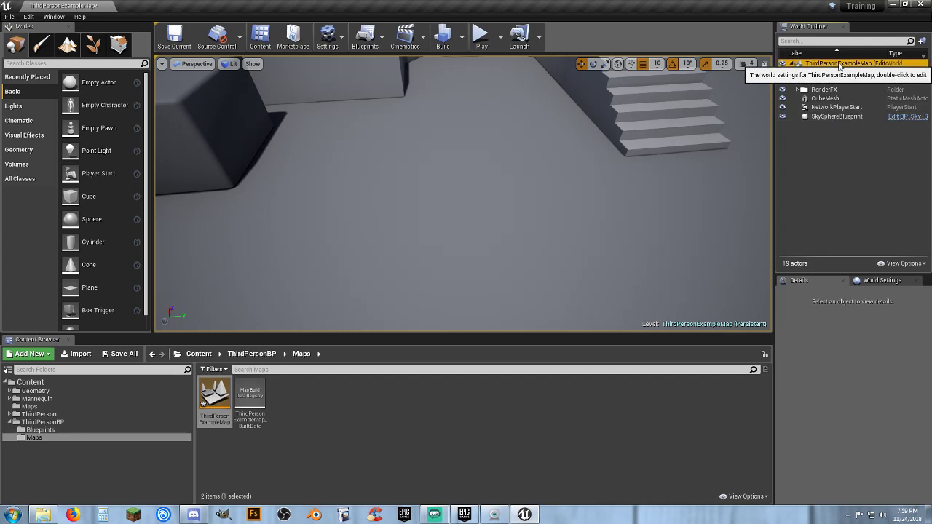
right_click(839, 64)
left_click(867, 67)
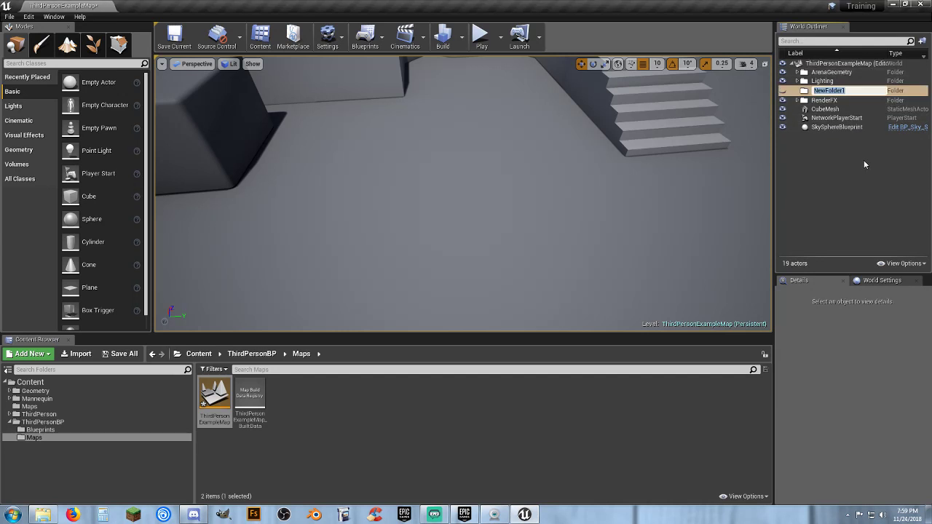
type("Map Stuff")
key("Return")
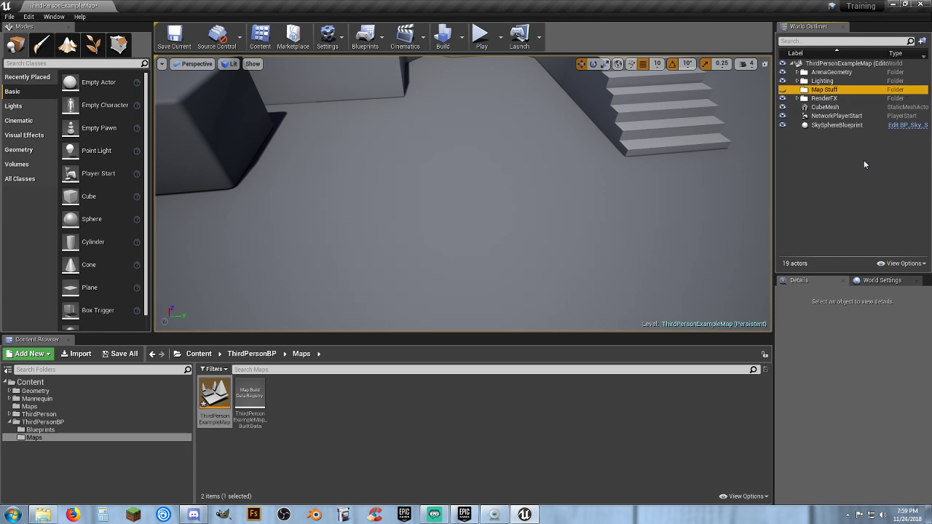
left_click(864, 165)
Move all outliner items from ArenaGeometry through SkySphereBlueprint into the Map Stuff folder
left_click(844, 74)
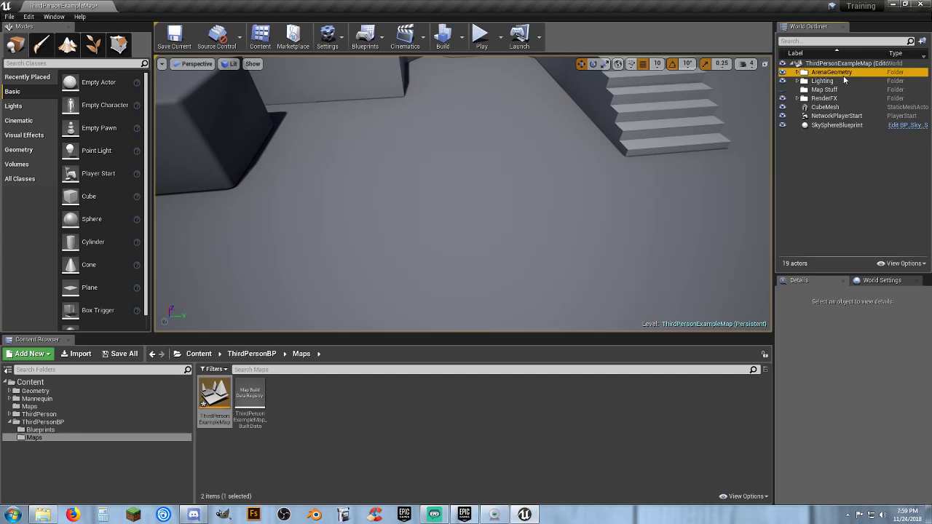
left_click(850, 127, "shift")
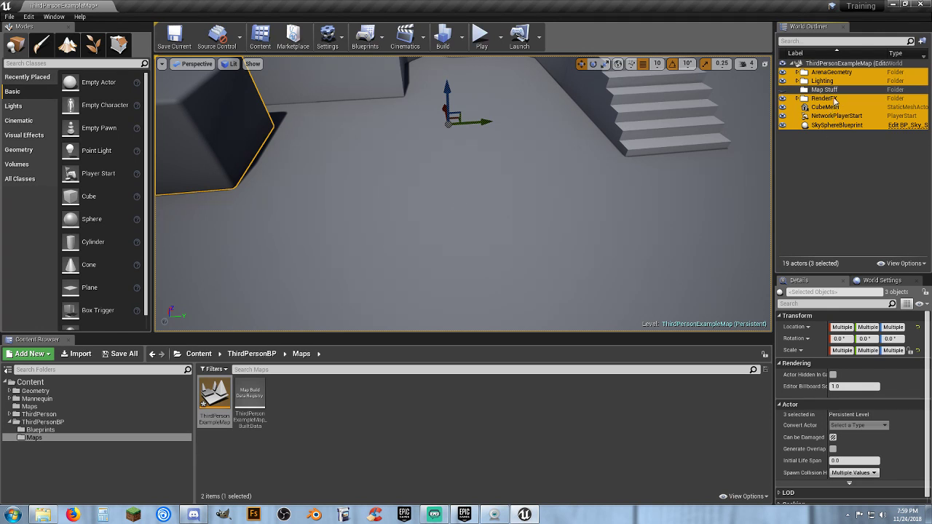
left_click_drag(836, 100, 834, 90)
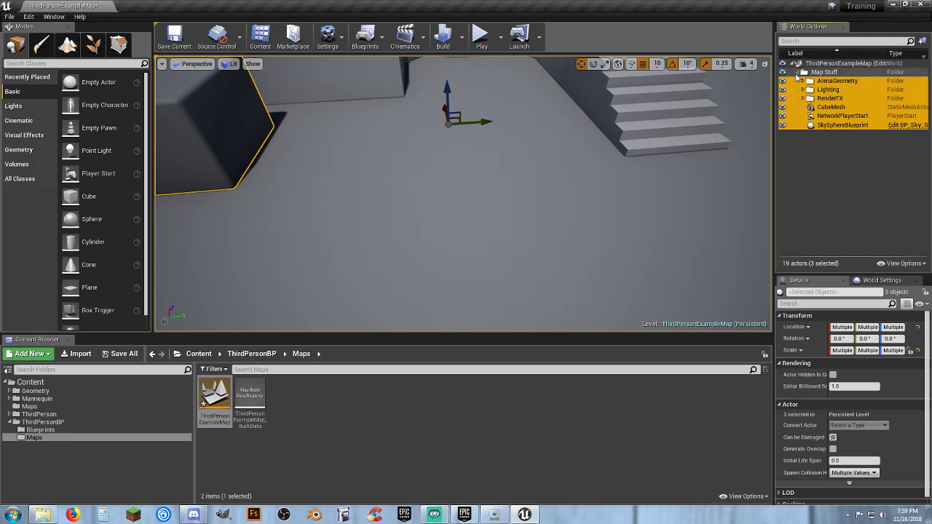
left_click(801, 73)
left_click(818, 71)
left_click(818, 138)
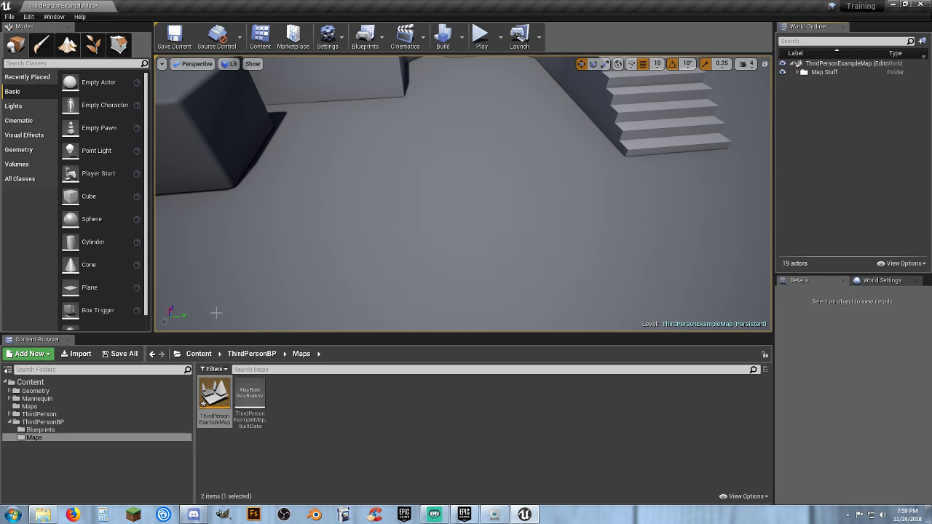
Save all changes, including the ThirdPersonExampleMap level, and view the whole arena
left_click(119, 354)
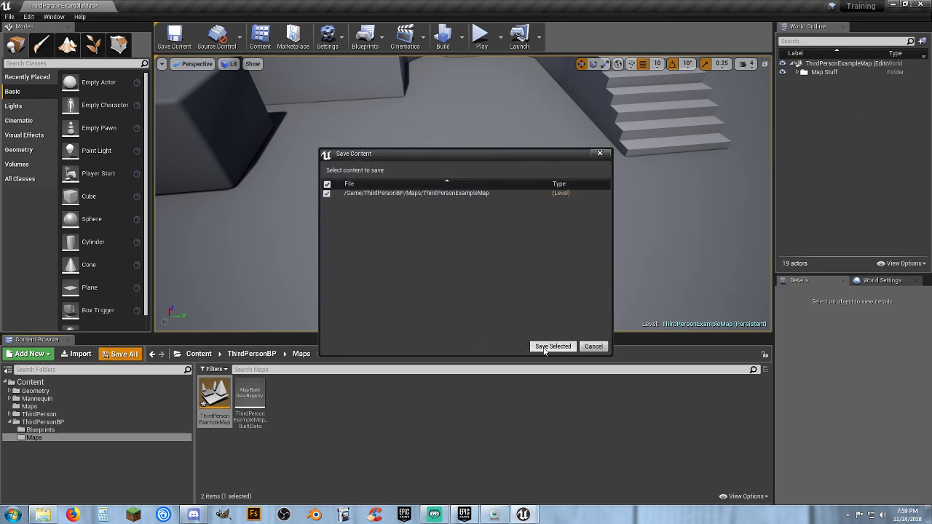
left_click(553, 346)
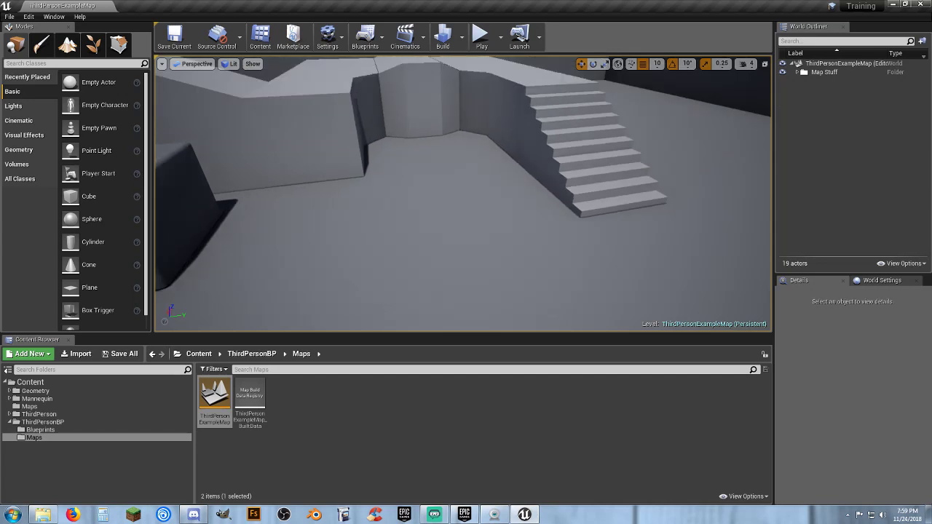
right_click_drag(463, 194, 546, 210)
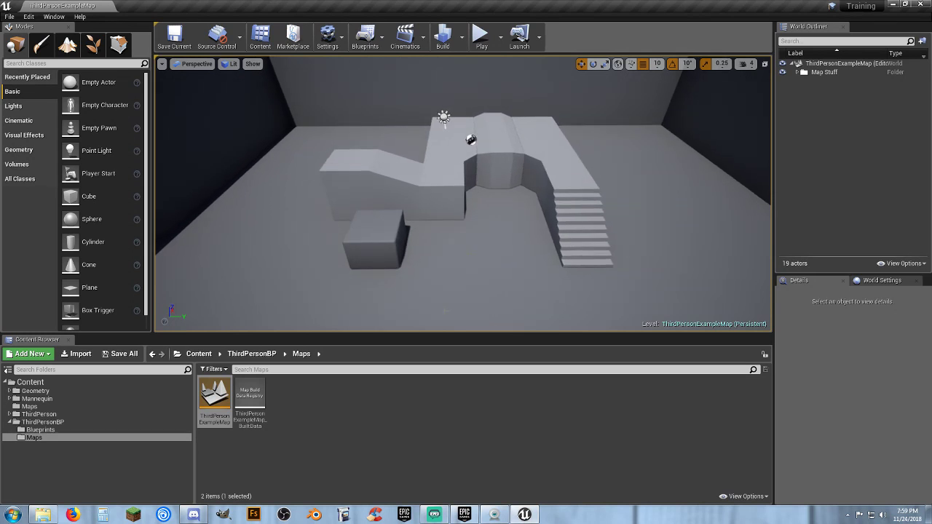
Set Default GameMode to ThirdPersonGameMode in Project Settings > Maps & Modes
left_click(471, 437)
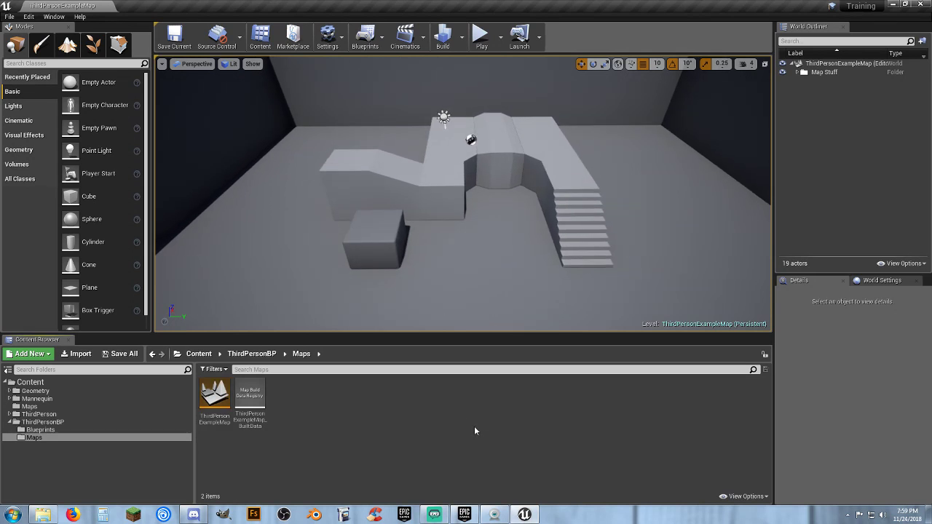
left_click(29, 17)
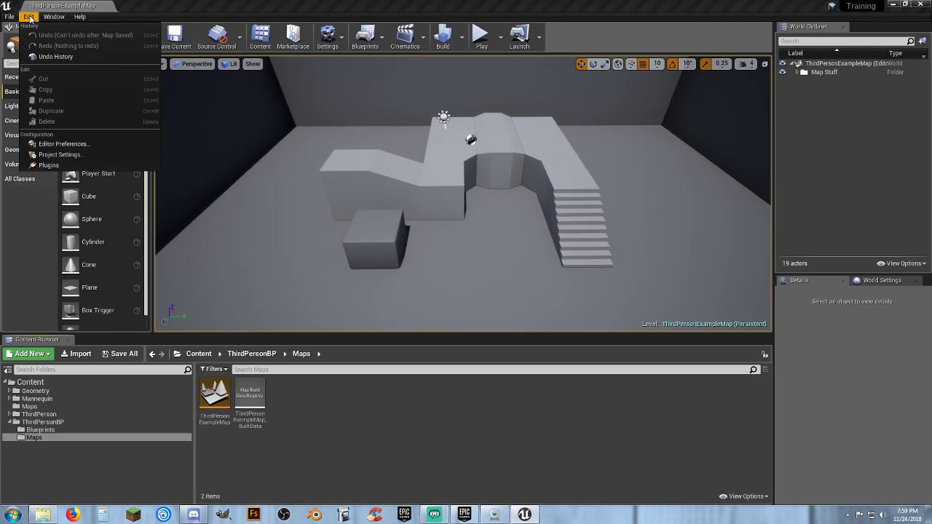
left_click(75, 153)
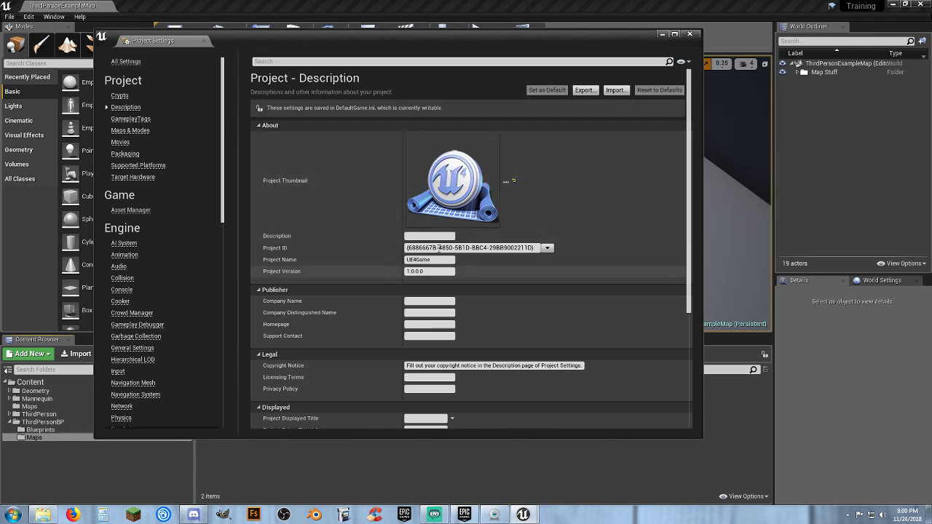
left_click(142, 120)
left_click(135, 132)
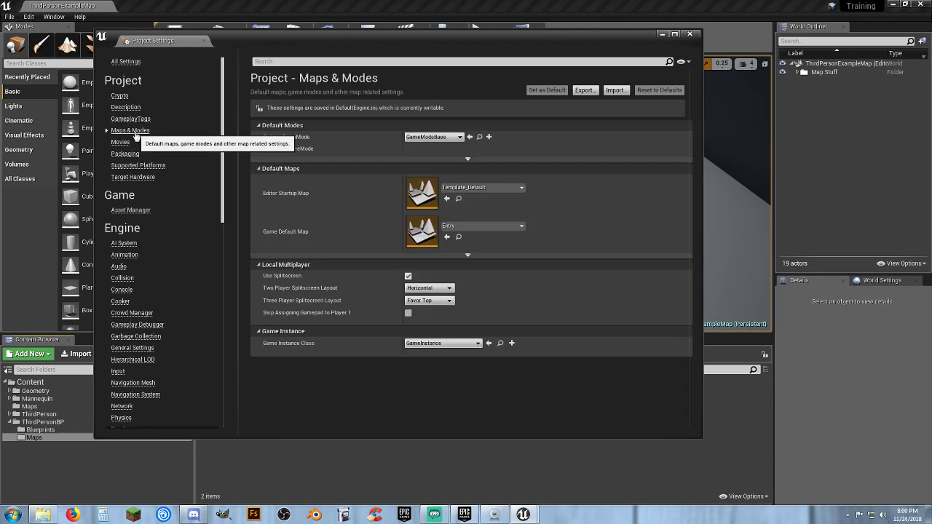
left_click(459, 138)
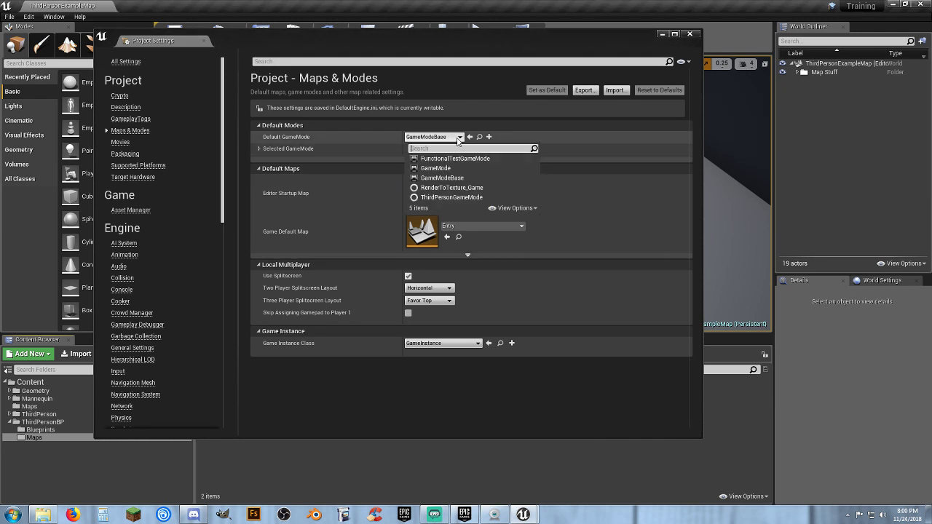
left_click(458, 197)
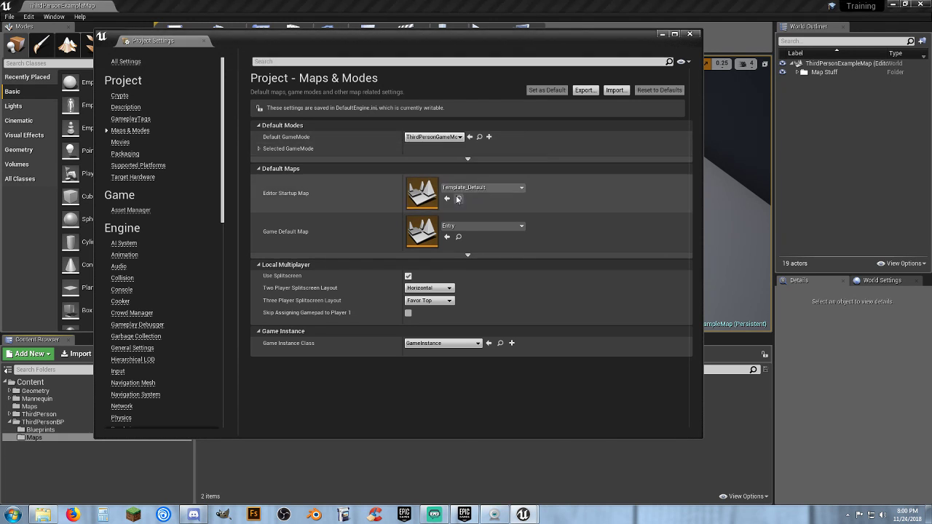
Set both Editor Startup Map and Game Default Map to ThirdPersonExampleMap
left_click(508, 191)
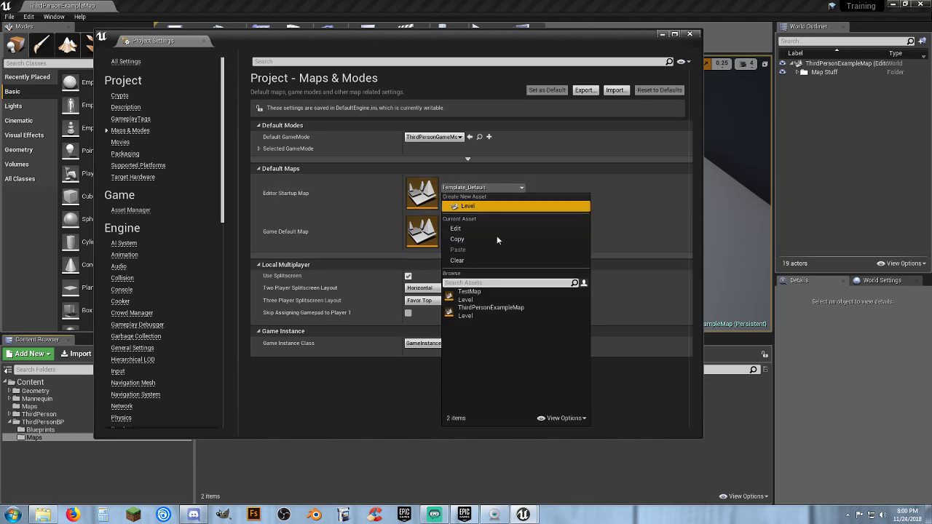
left_click(496, 307)
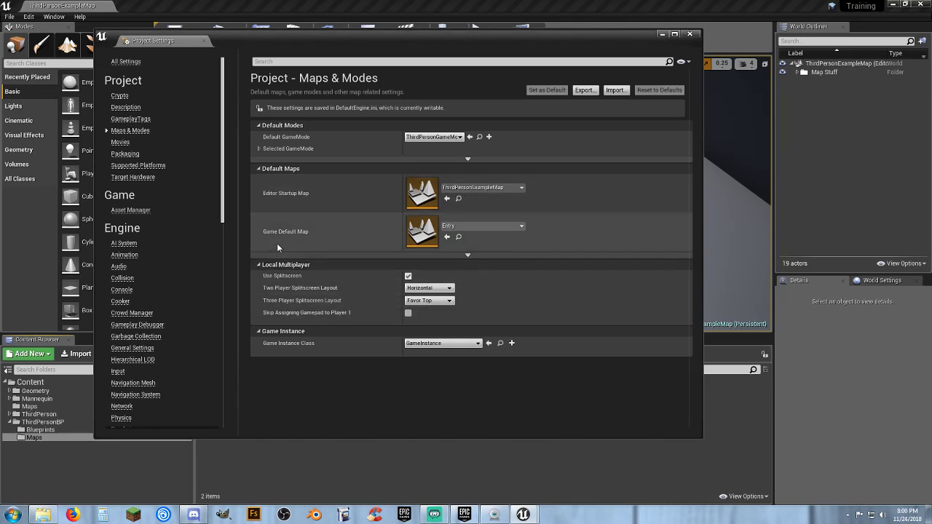
left_click(505, 228)
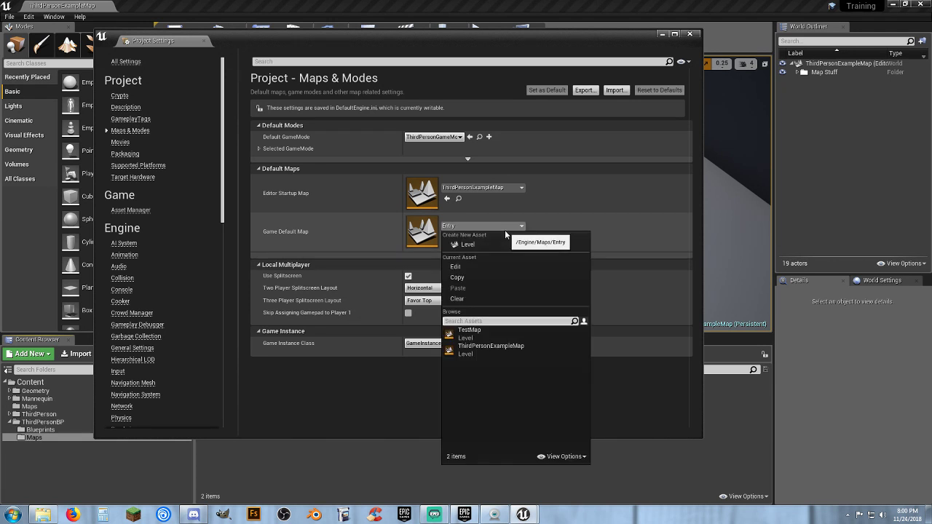
left_click(503, 347)
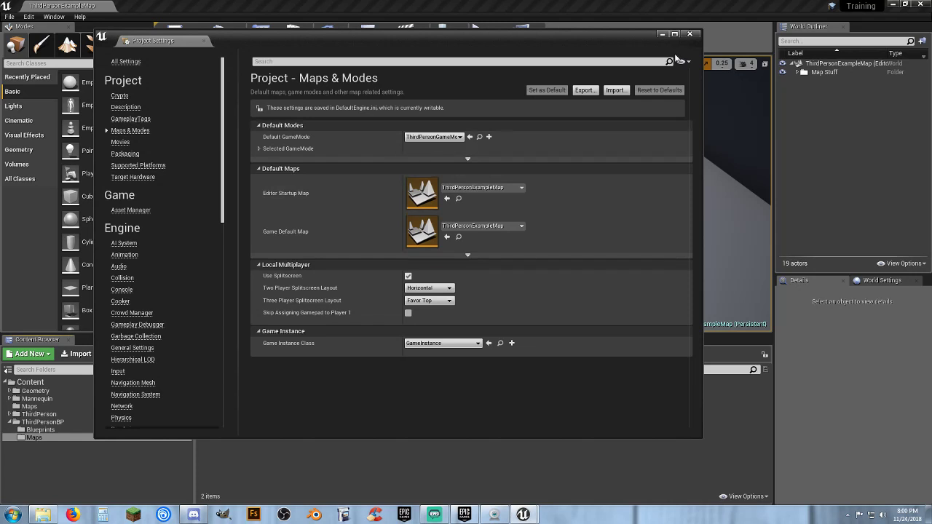
left_click(691, 35)
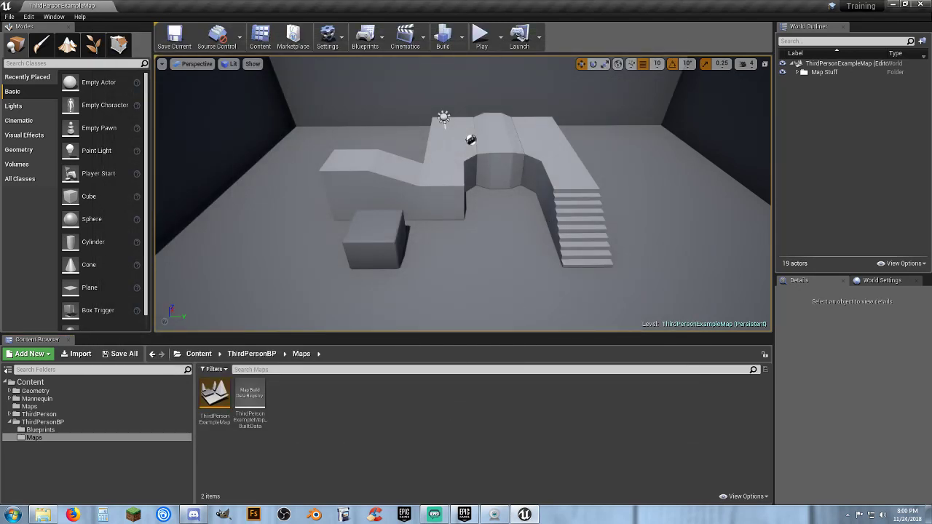
Play the level in the viewport, running the mannequin with W and A and jumping with Space
left_click(482, 38)
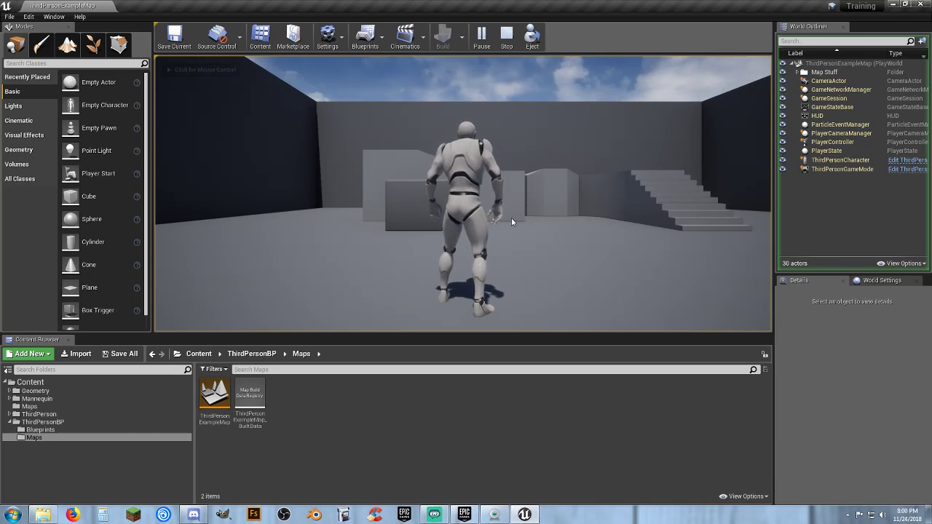
left_click(464, 203)
key("w")
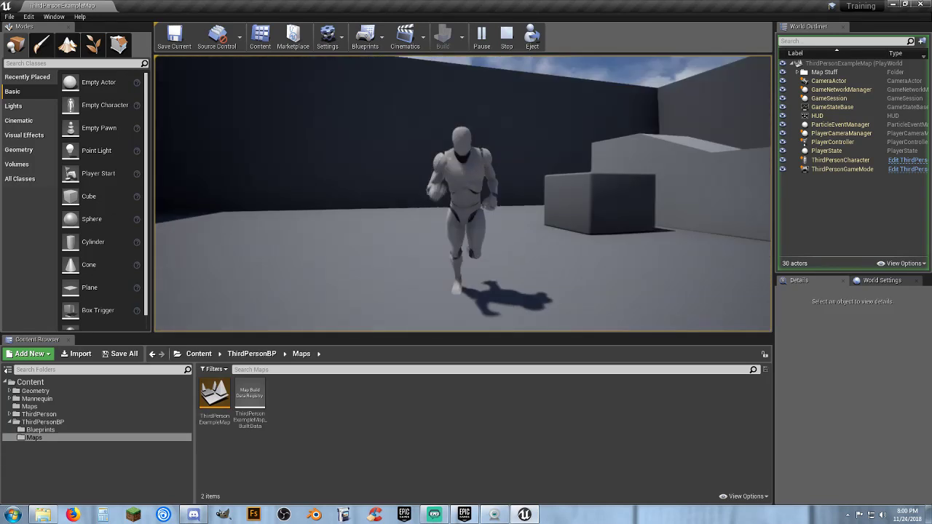
key("w")
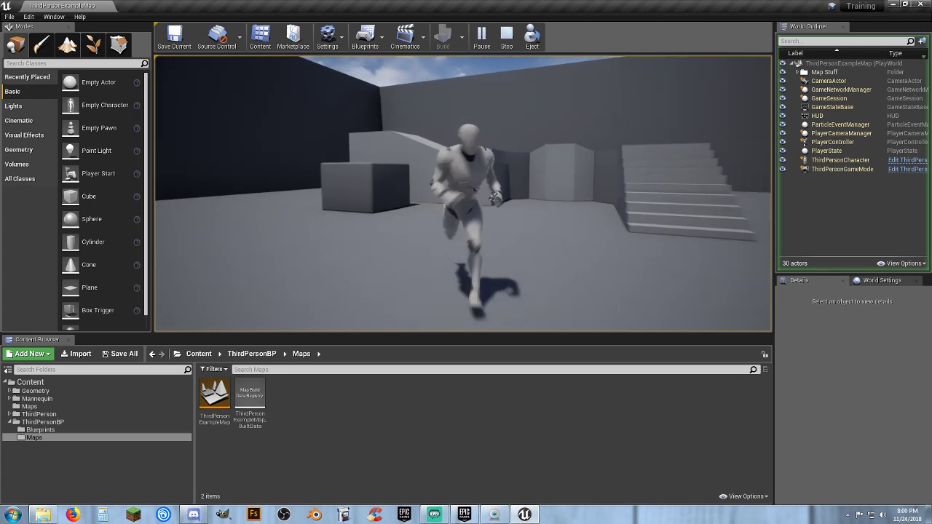
key("a")
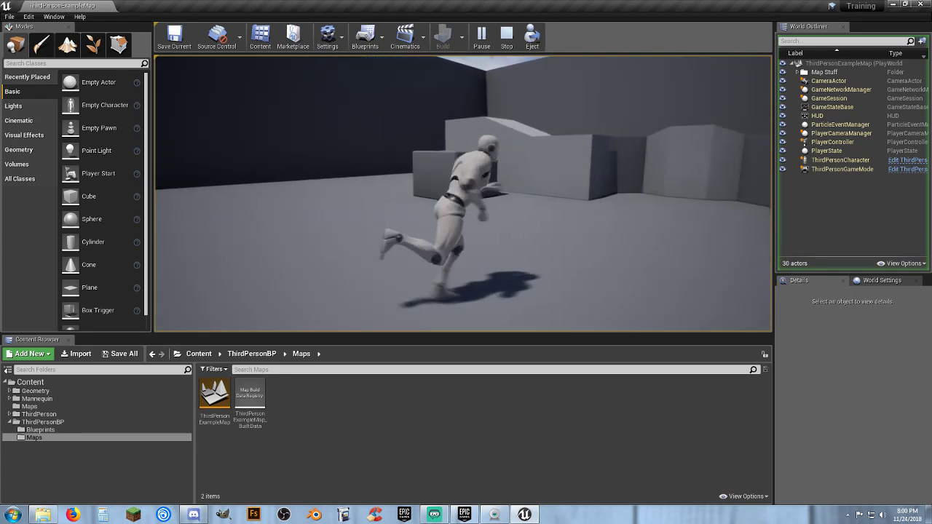
key("space")
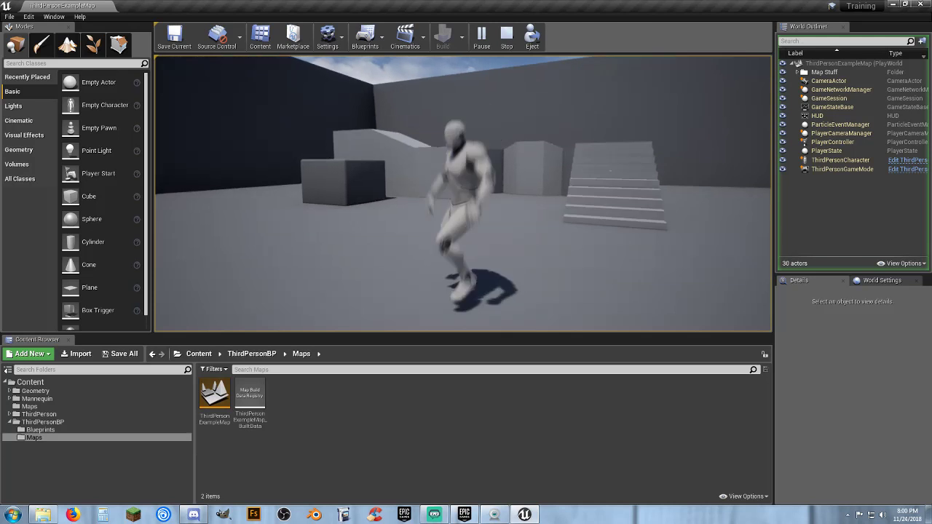
Stop the play session and return to the root Content folder
key("Escape")
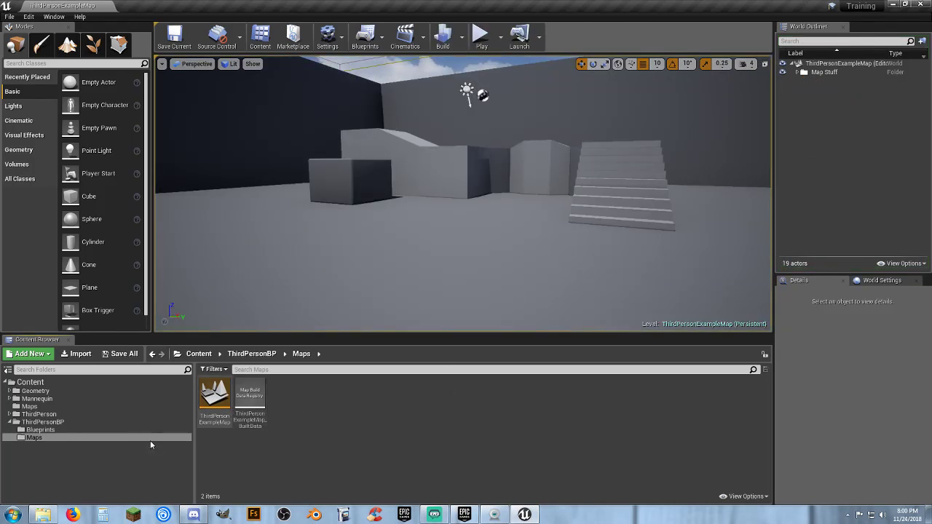
left_click(44, 431)
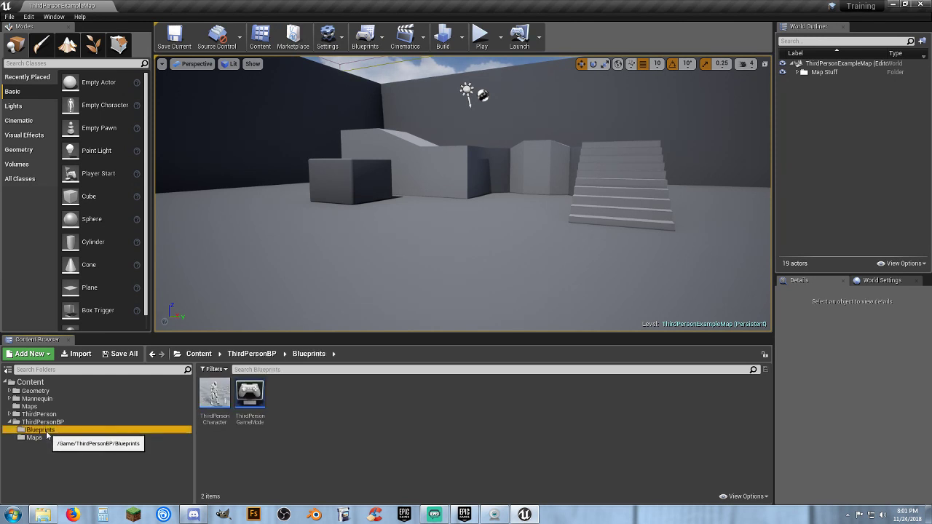
left_click(213, 420)
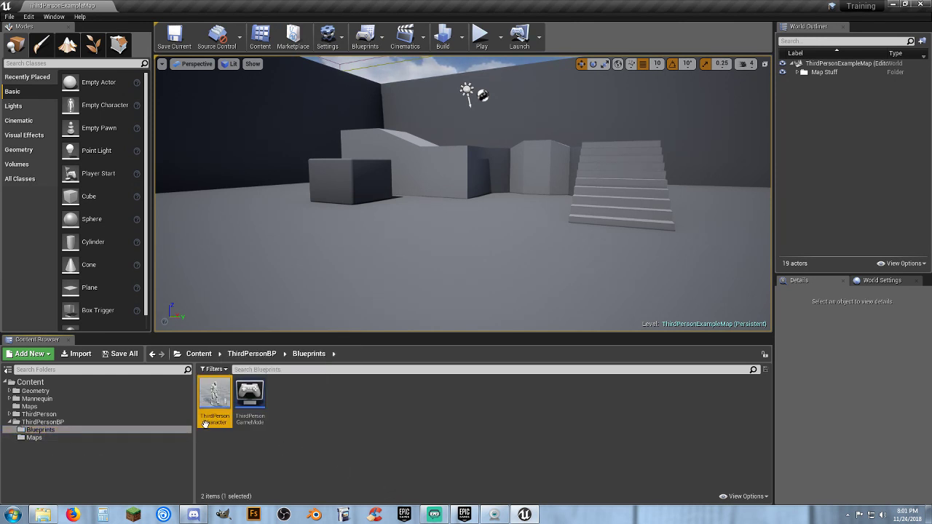
left_click(344, 431)
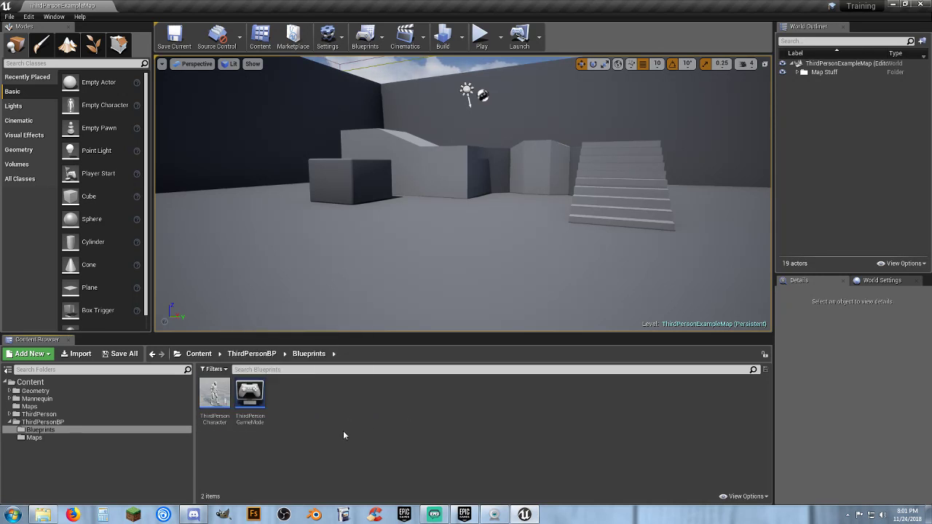
left_click(33, 383)
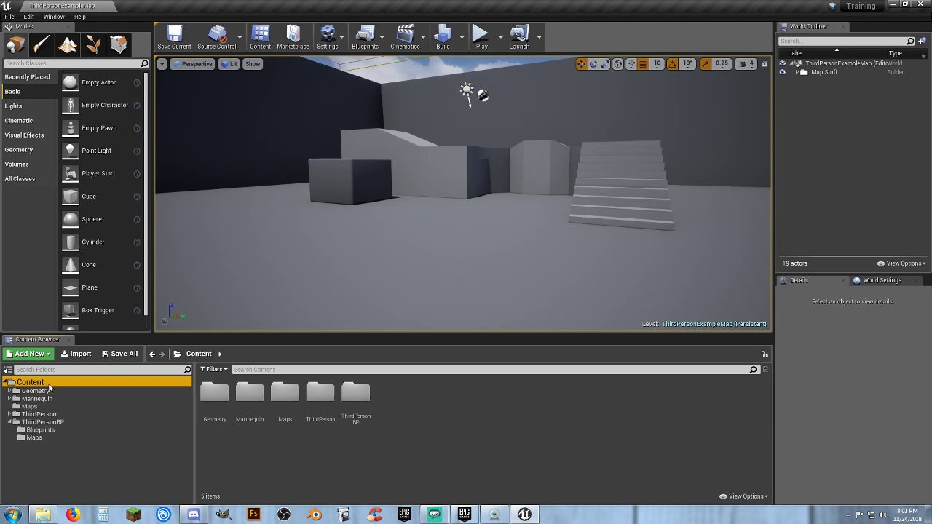
Create a folder named Characters in Content and open it
right_click(407, 397)
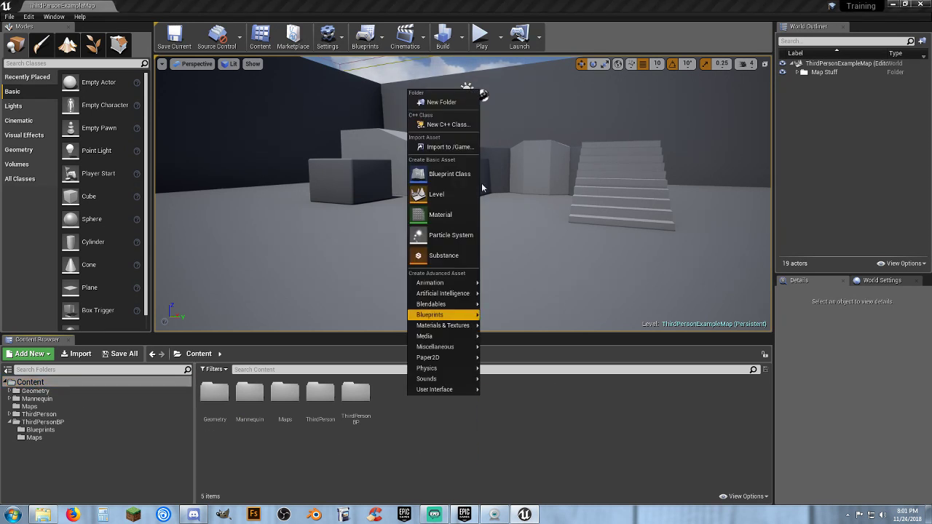
left_click(442, 103)
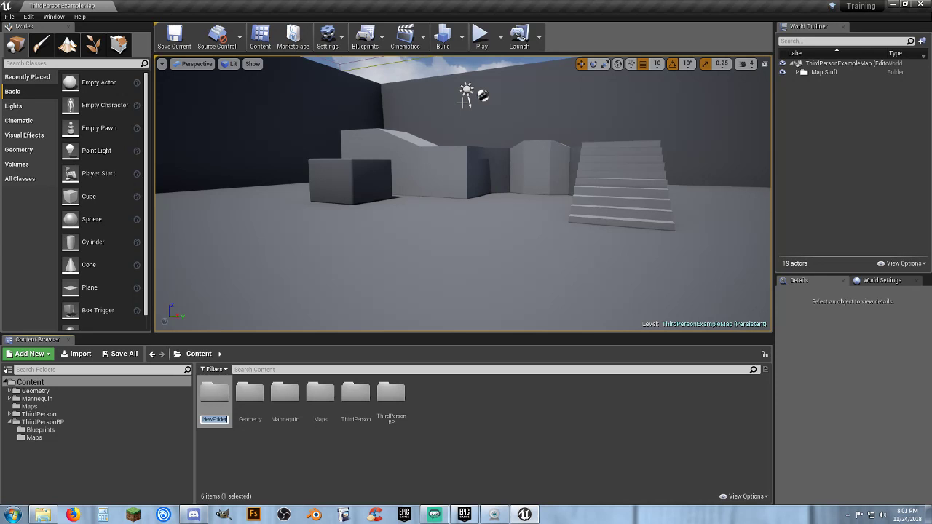
type("Che")
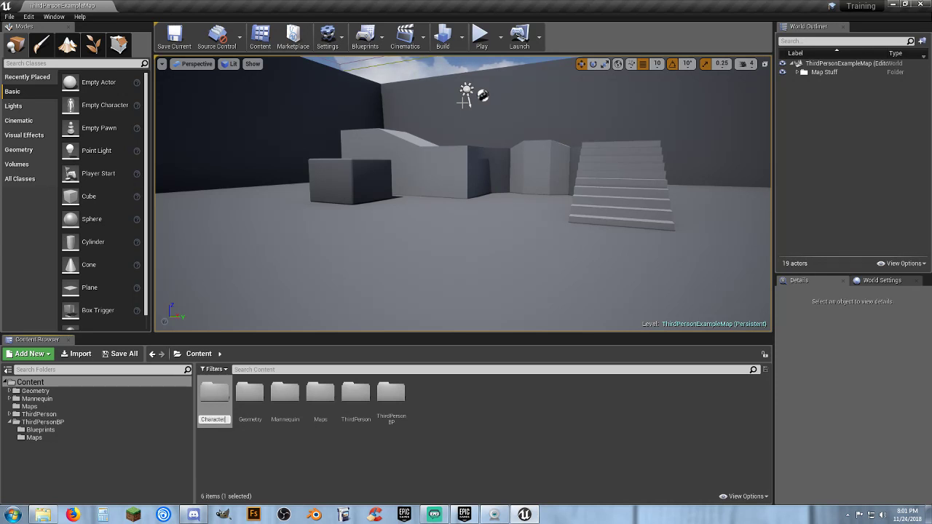
key("Return")
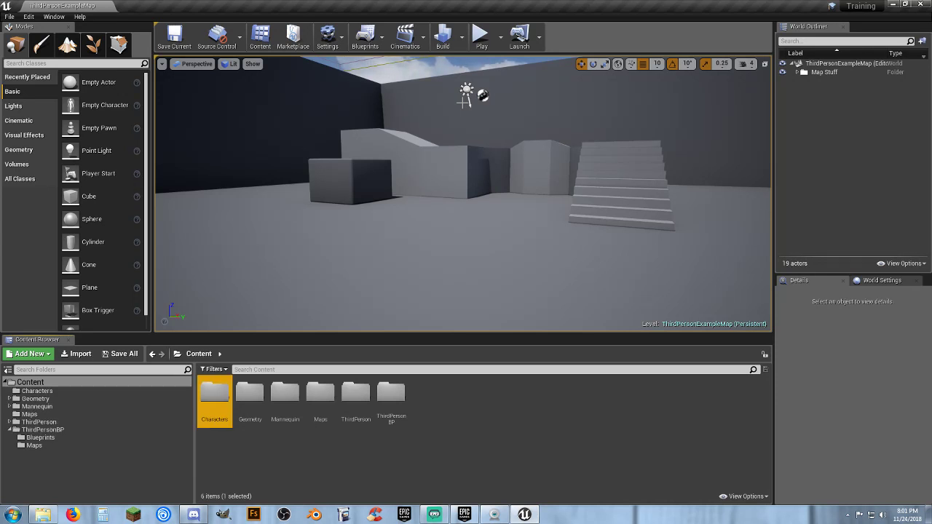
key("Return")
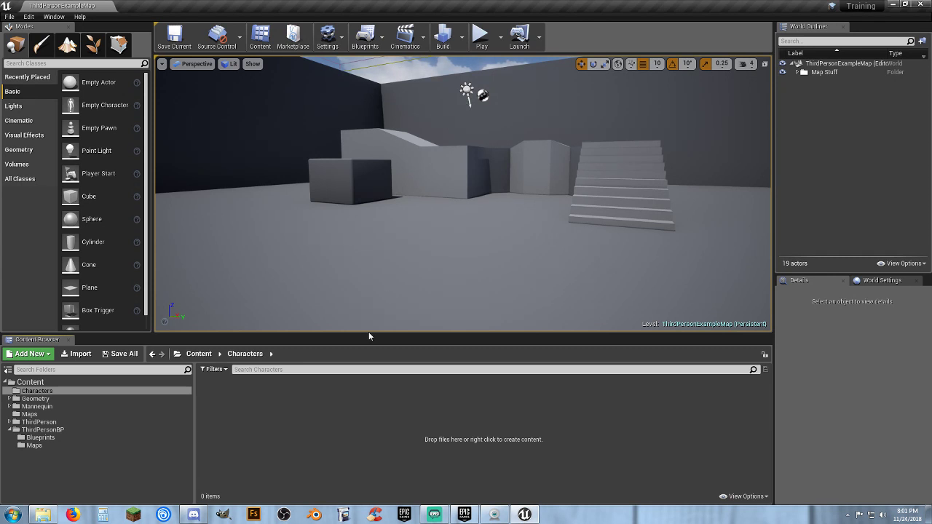
Create a Blueprints folder inside Characters
right_click(241, 392)
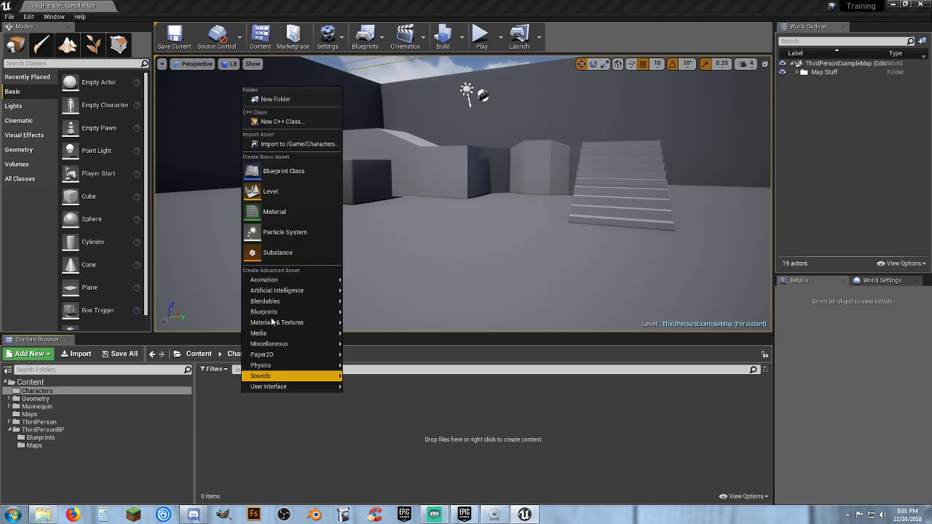
left_click(301, 100)
type("Blueprints")
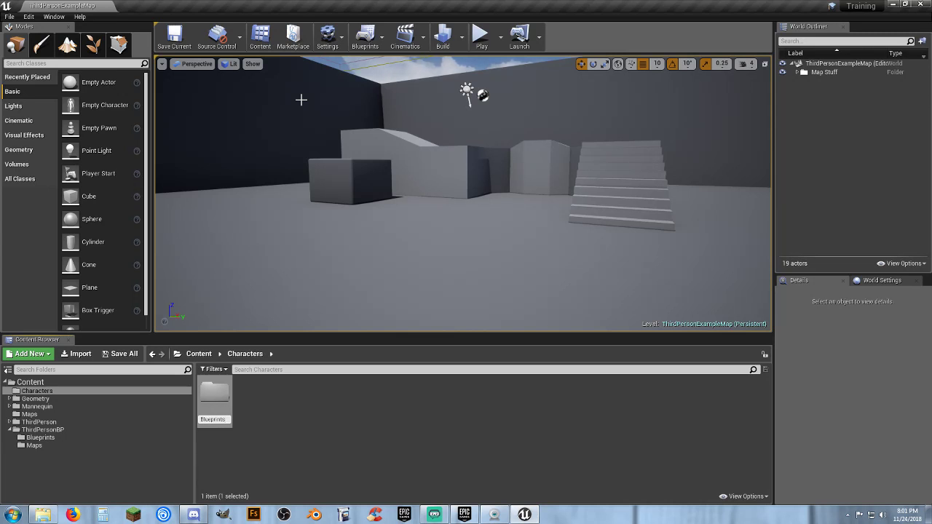
key("Return")
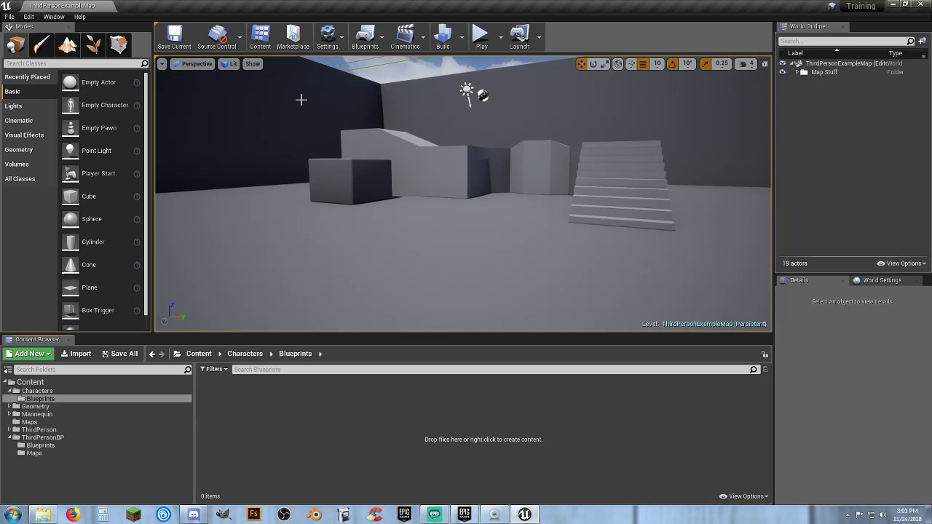
left_click(40, 445)
Copy the ThirdPersonCharacter blueprint into the Characters/Blueprints folder
left_click(216, 457)
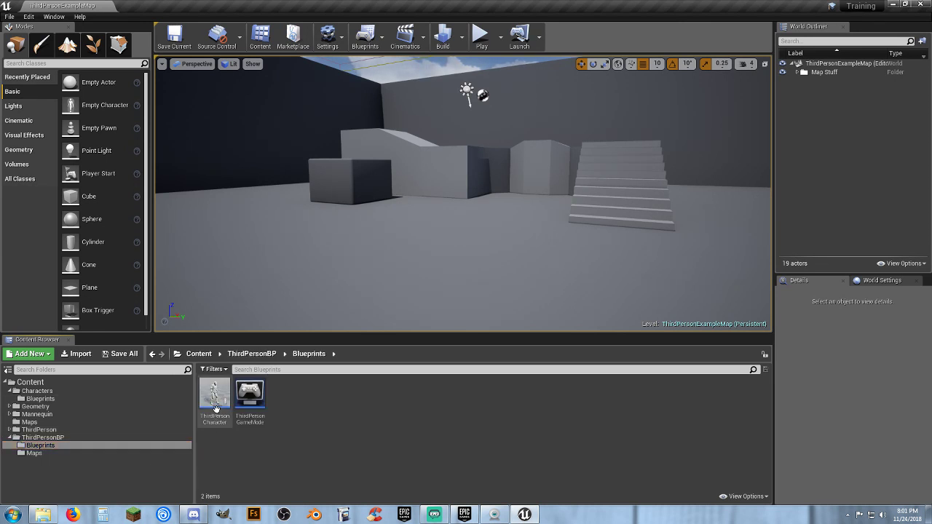
left_click_drag(217, 404, 56, 399)
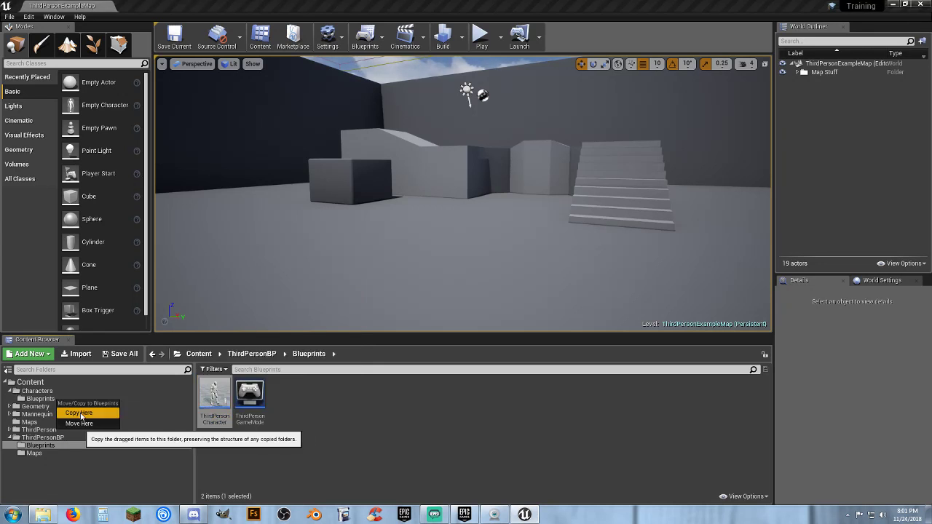
left_click(80, 412)
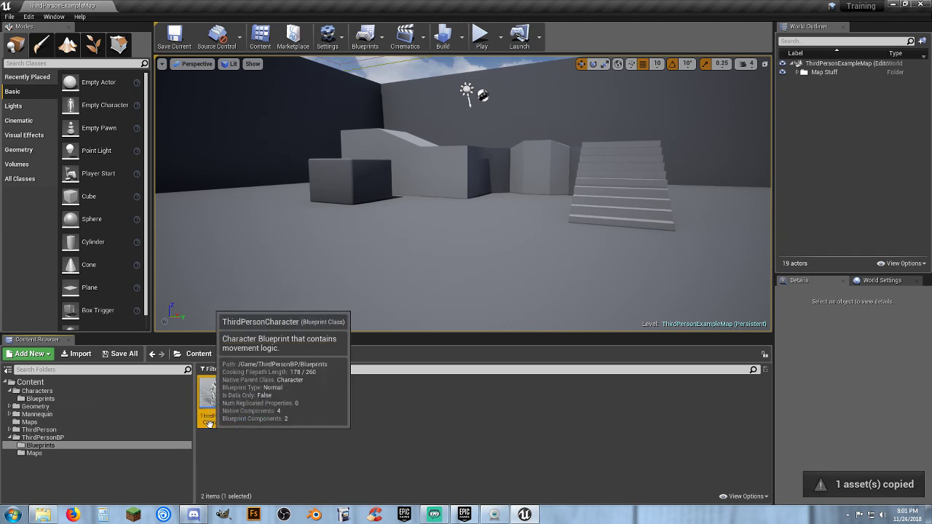
left_click(60, 399)
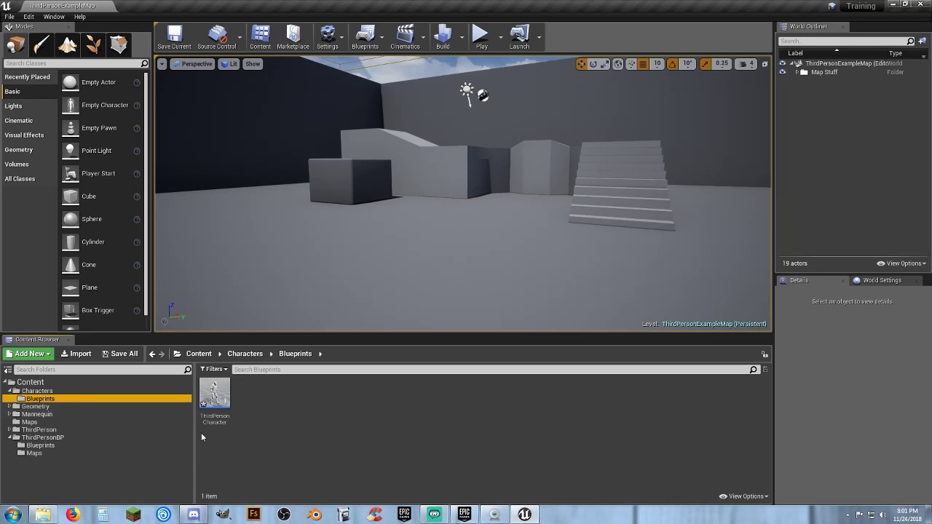
Rename the copied blueprint to Player_Base
left_click(217, 421)
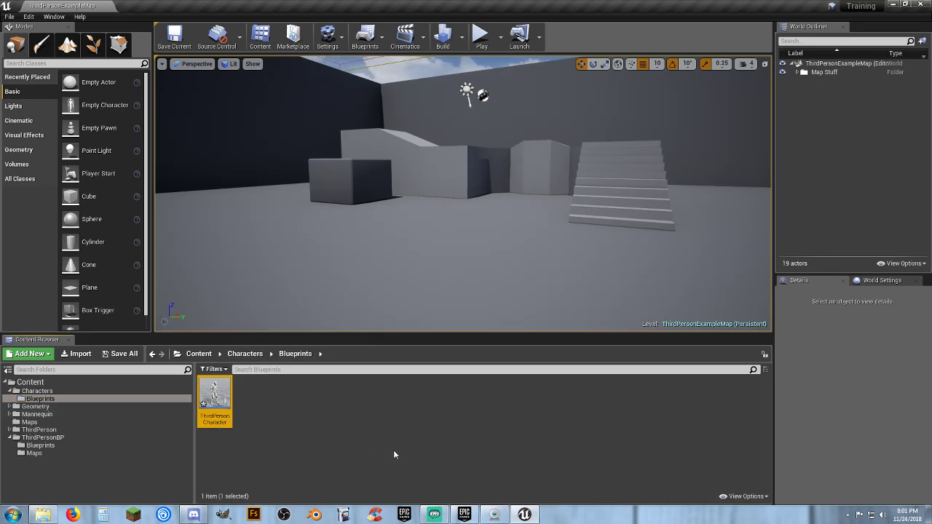
key("F2")
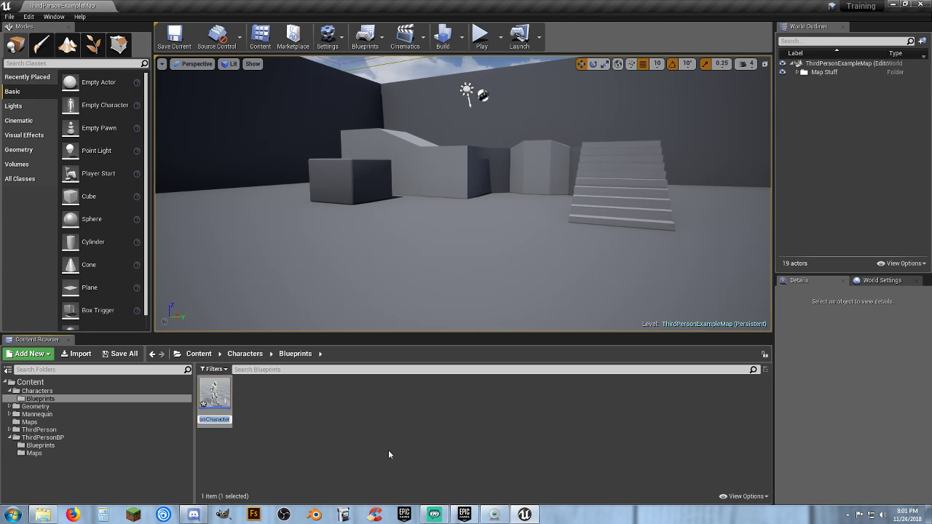
type("B")
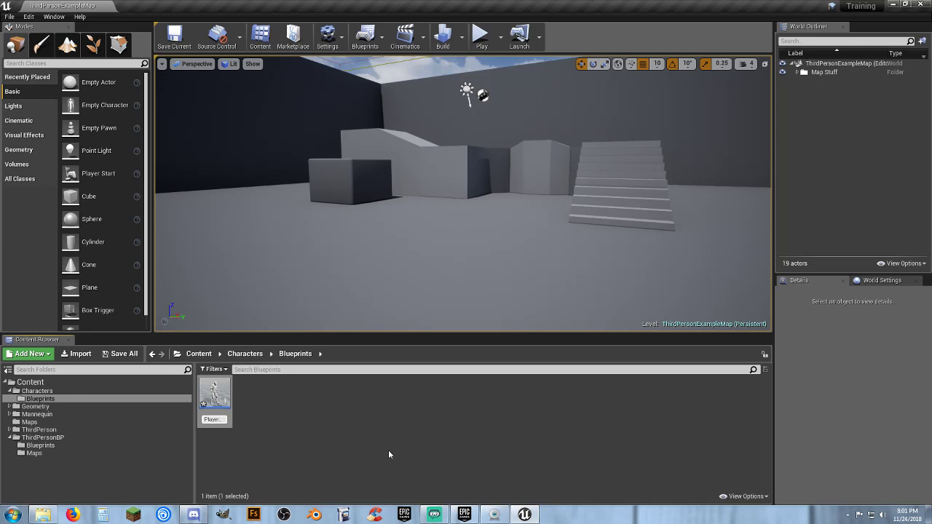
type("layer_Base")
key("Return")
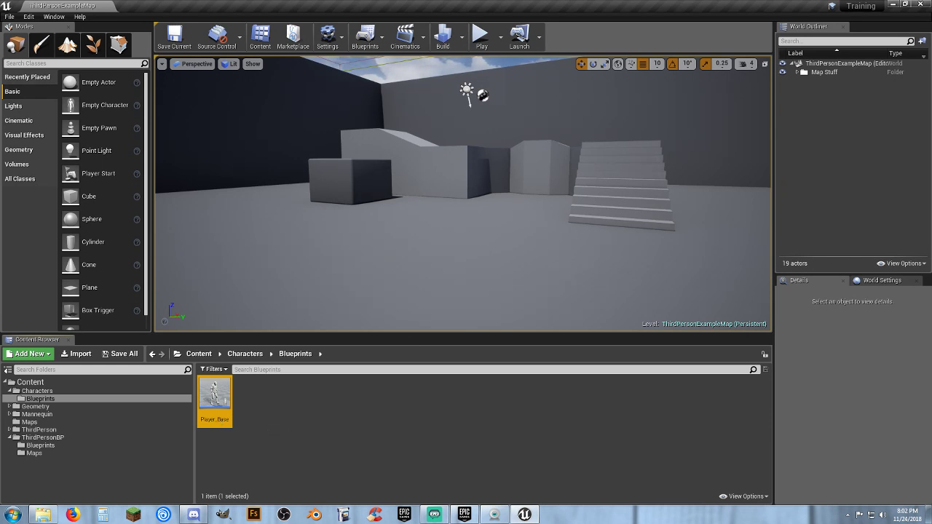
key("d")
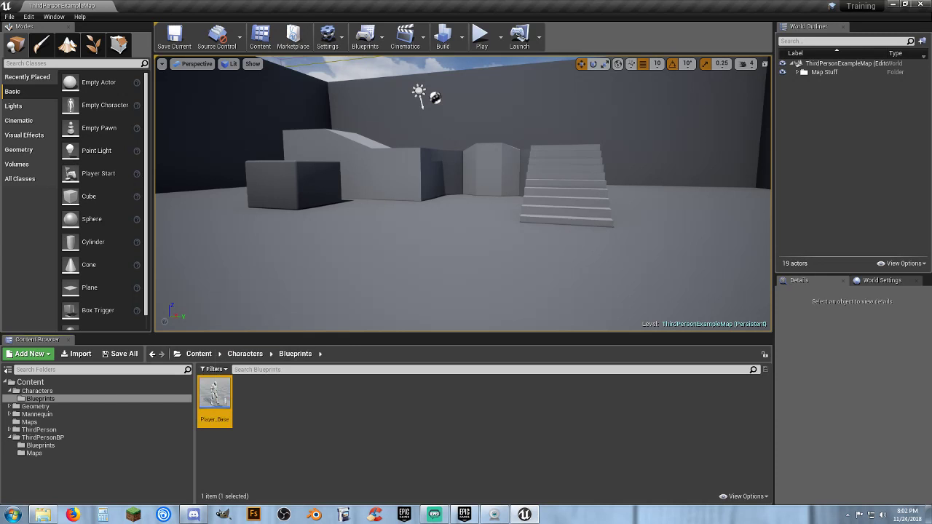
left_click(350, 395)
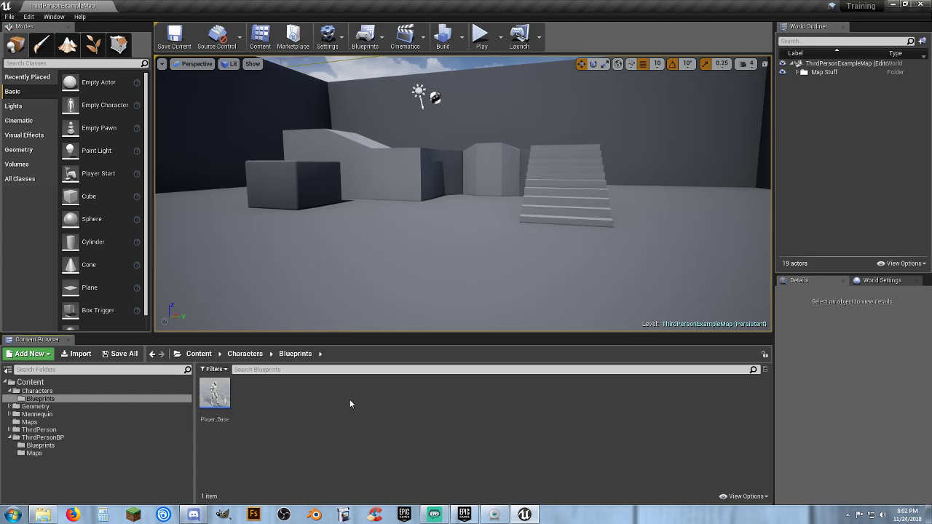
In World Settings, override GameMode with ThirdPersonGameMode and set Default Pawn Class to Player_Base
left_click(878, 283)
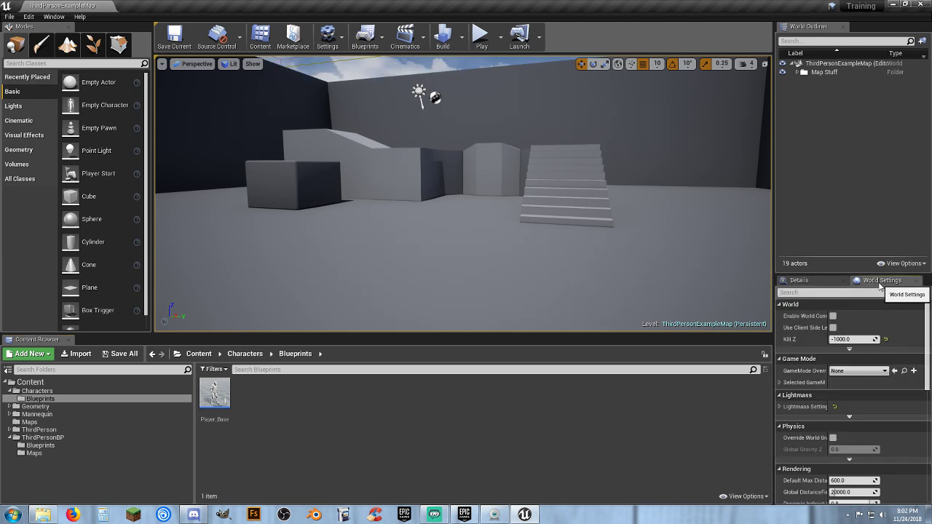
left_click(53, 16)
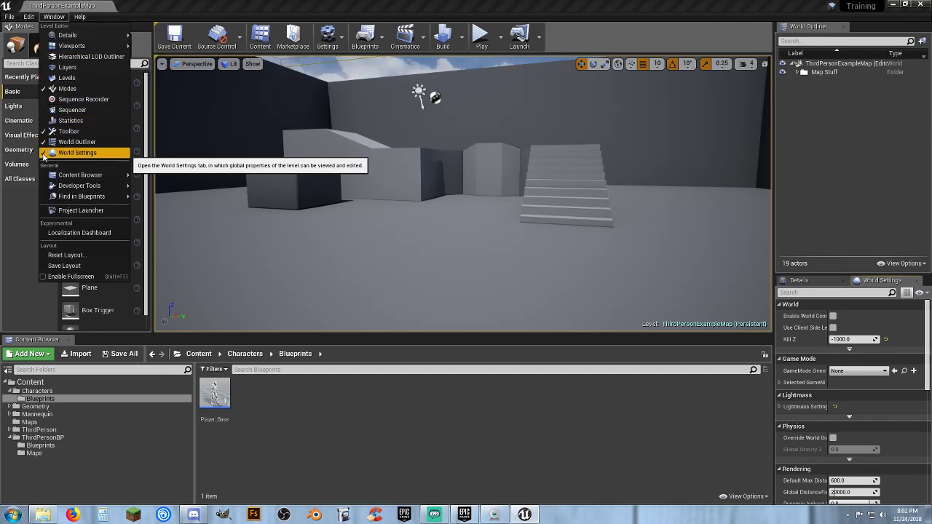
left_click(638, 438)
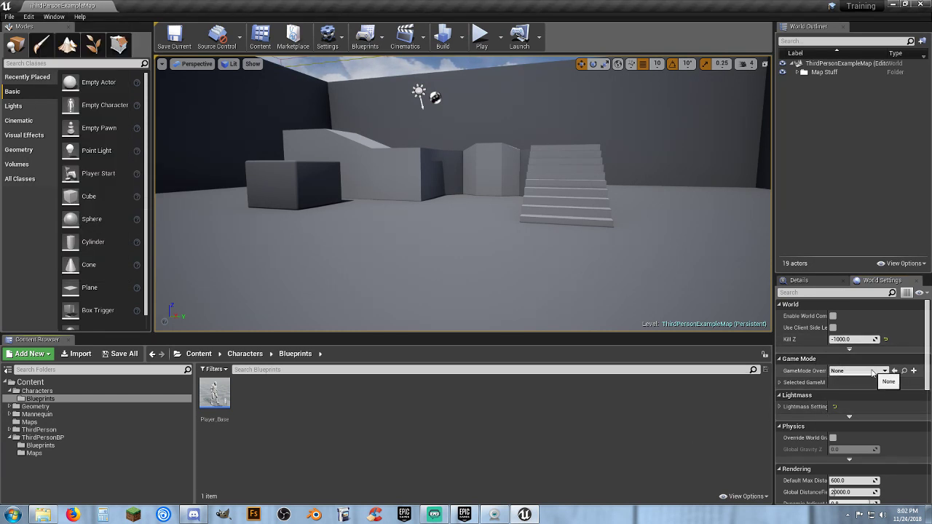
left_click(883, 372)
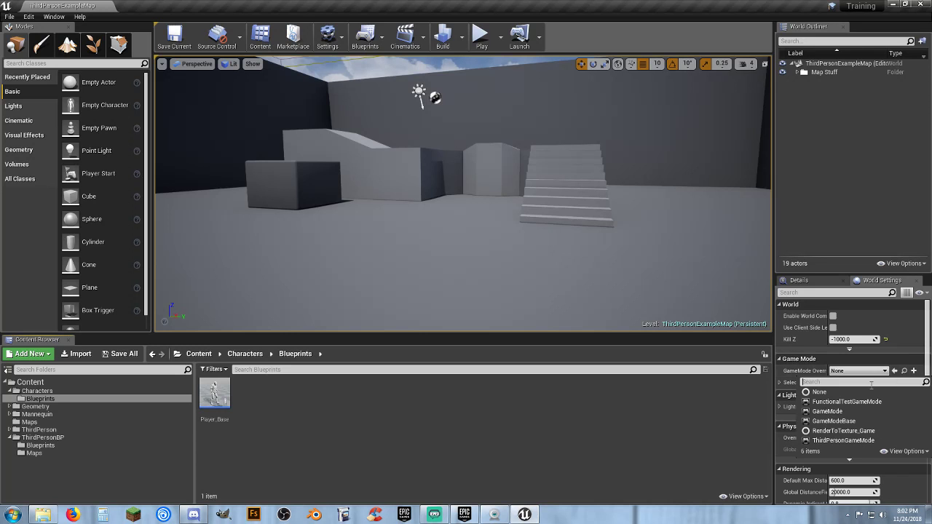
left_click(845, 440)
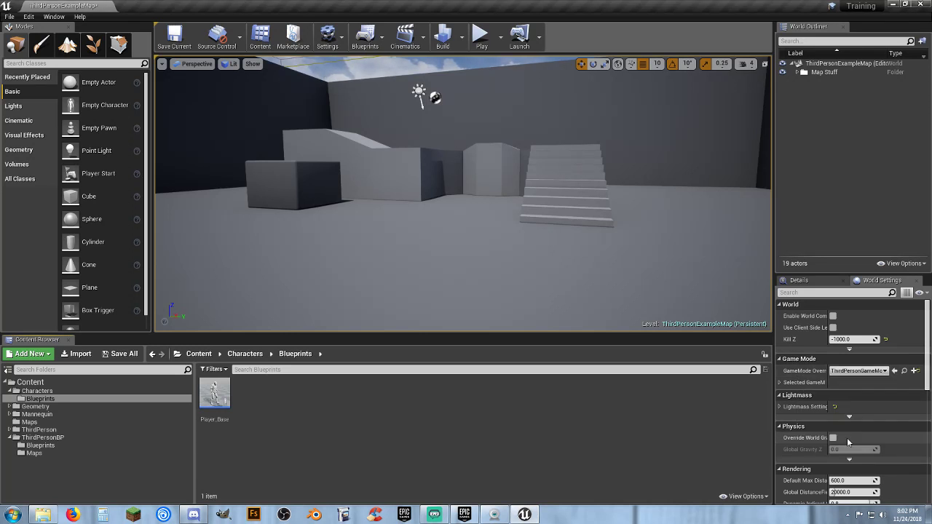
left_click(780, 383)
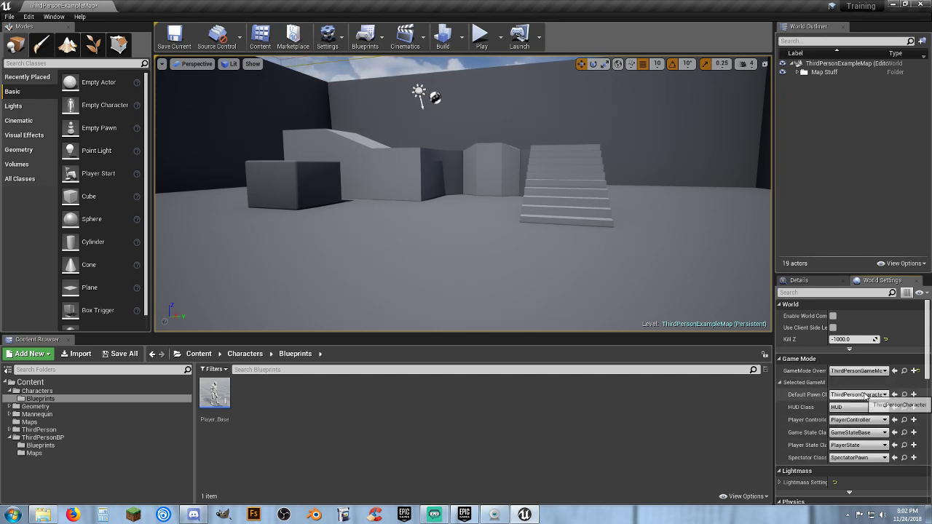
left_click(876, 397)
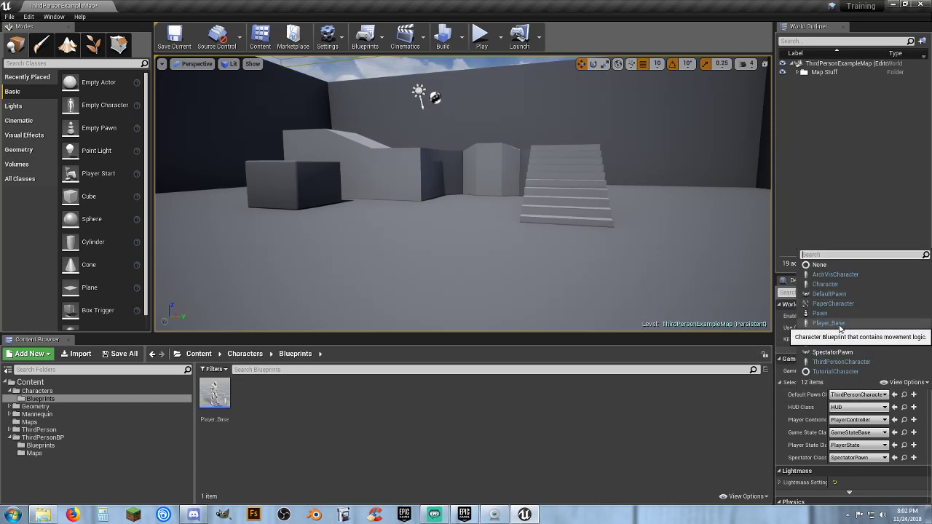
key("Escape")
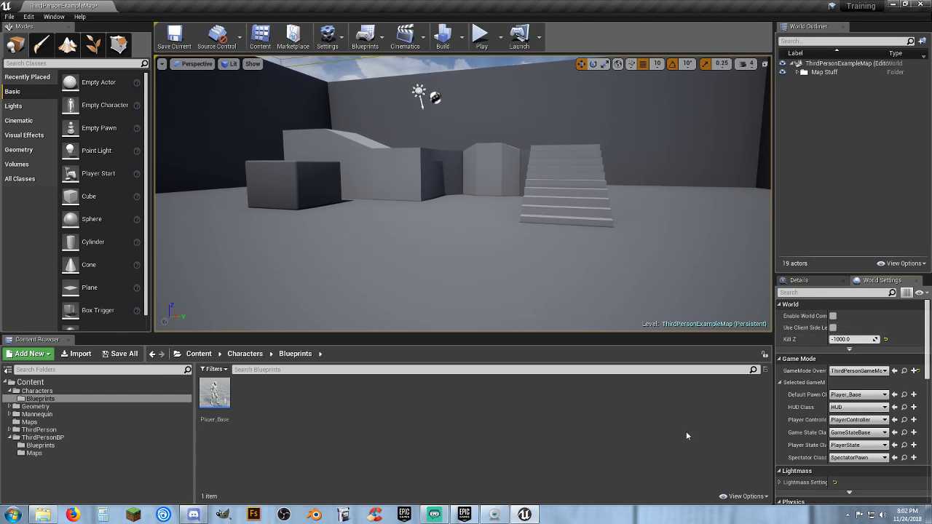
left_click(480, 35)
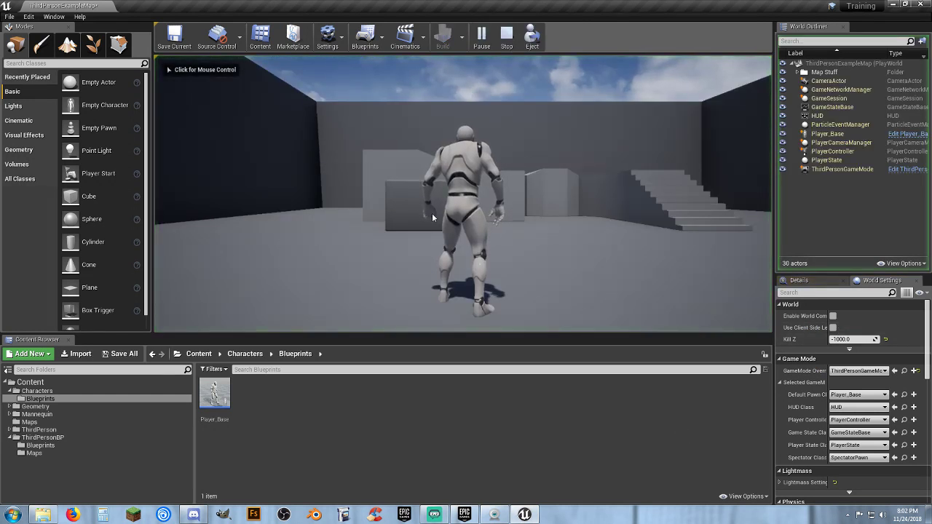
left_click(512, 180)
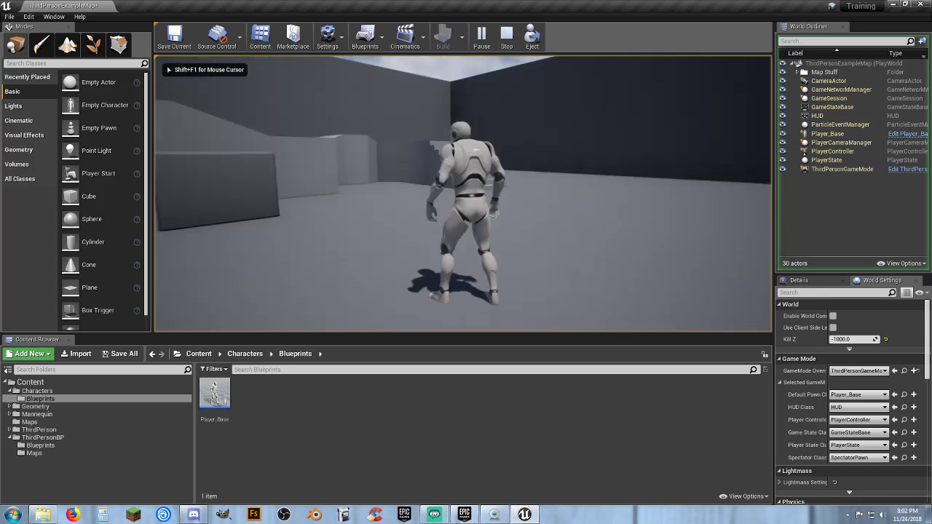
key("w")
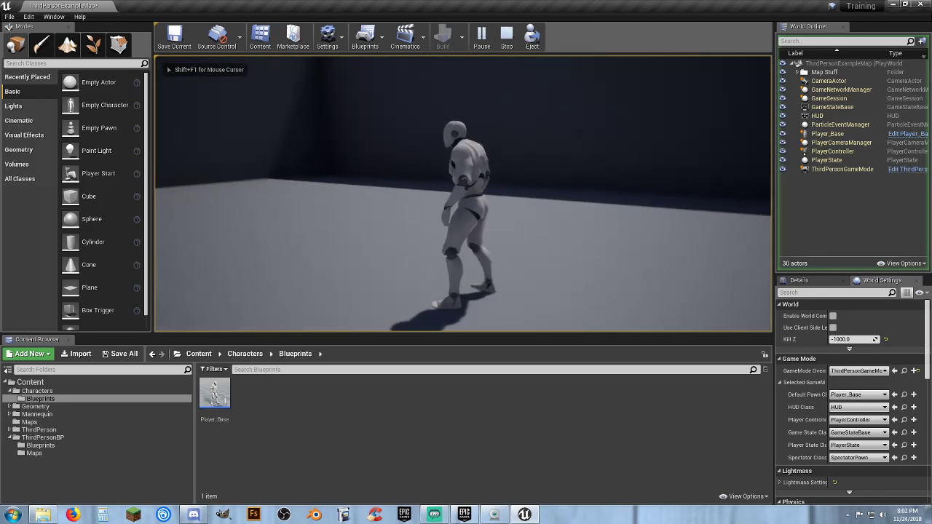
key("w")
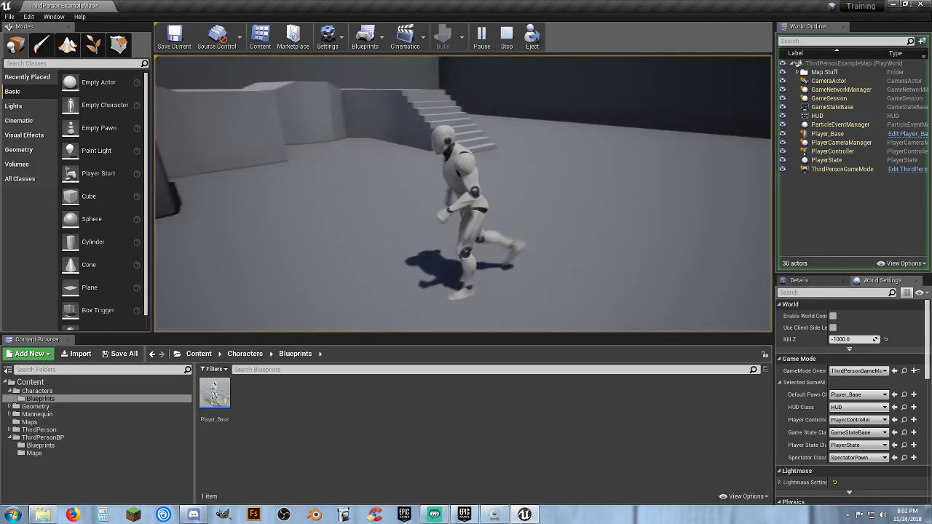
key("Escape")
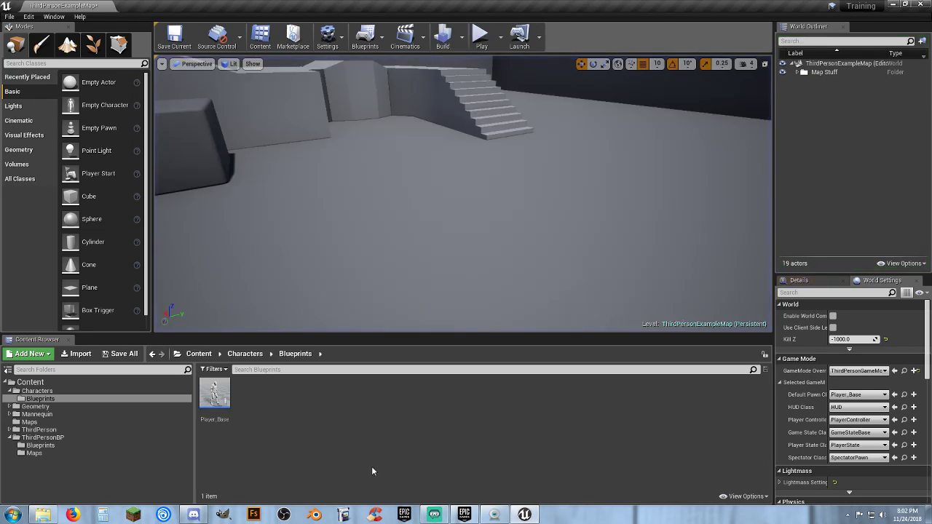
Add an Event BeginPlay node to the Player_Base event graph
double_click(216, 402)
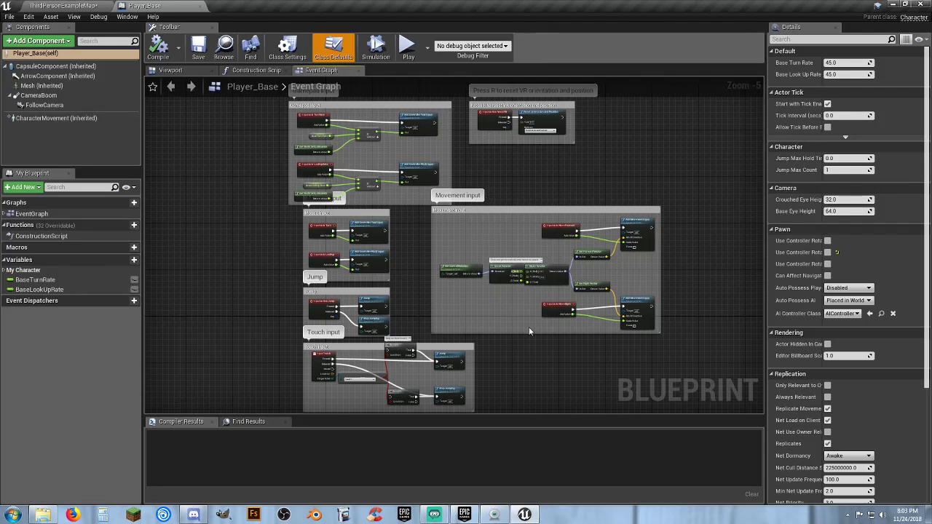
right_click_drag(527, 362, 412, 231)
scroll(406, 234, "up", 5)
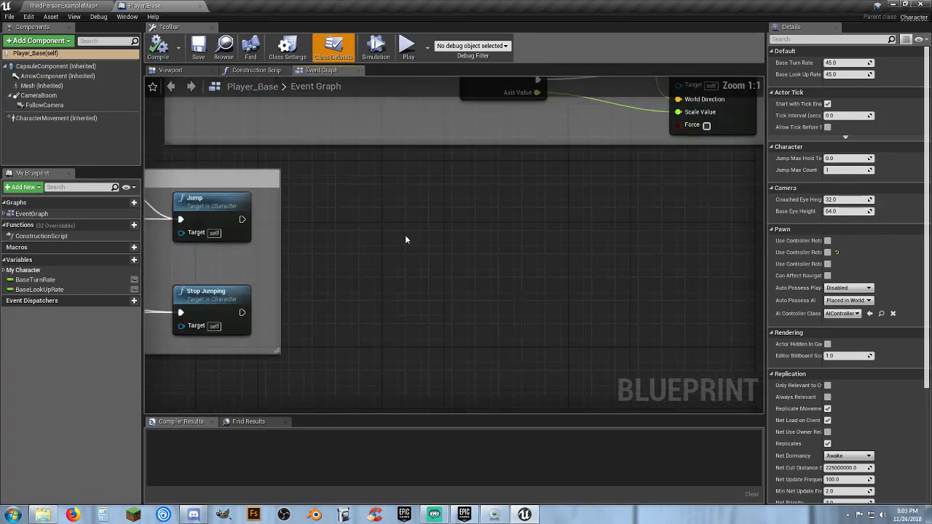
right_click(396, 236)
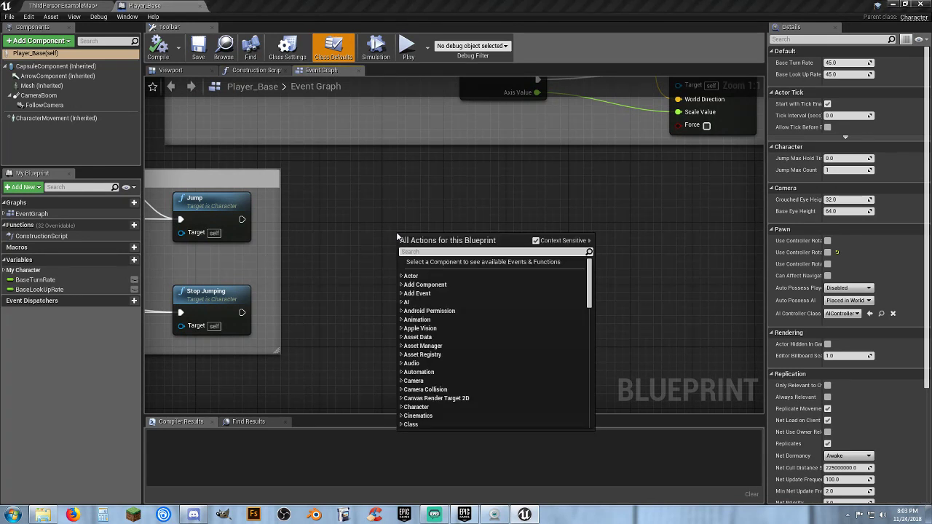
type("eventbe")
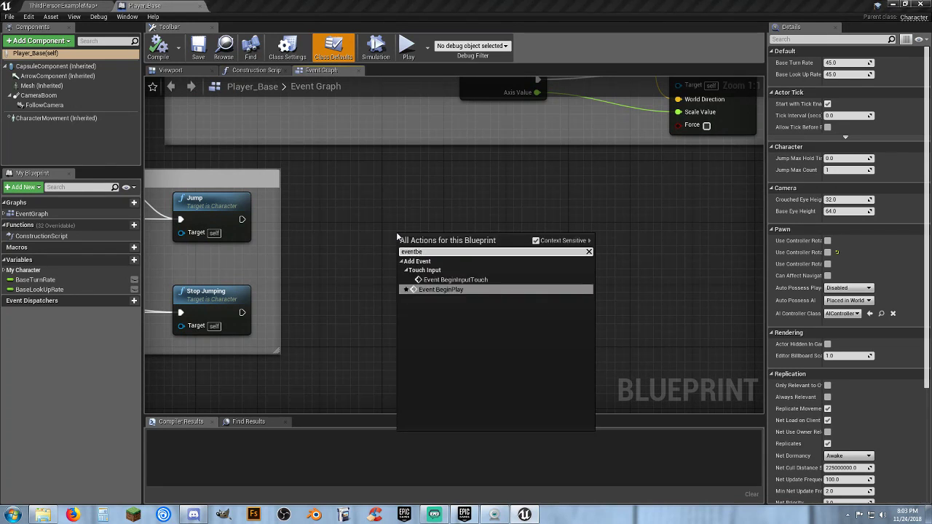
key("Return")
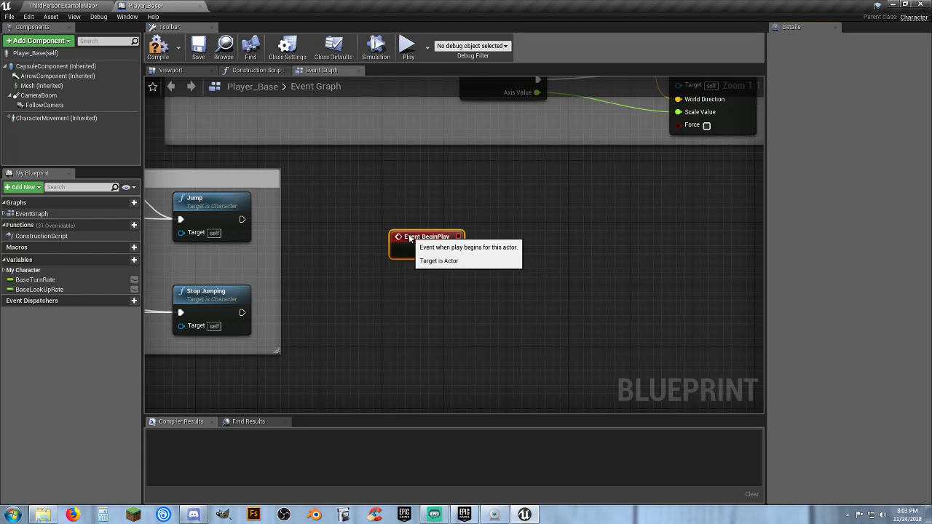
left_click_drag(411, 239, 527, 239)
Add Set Input Mode Game Only after BeginPlay, fed by Get Player Controller
type("setinp")
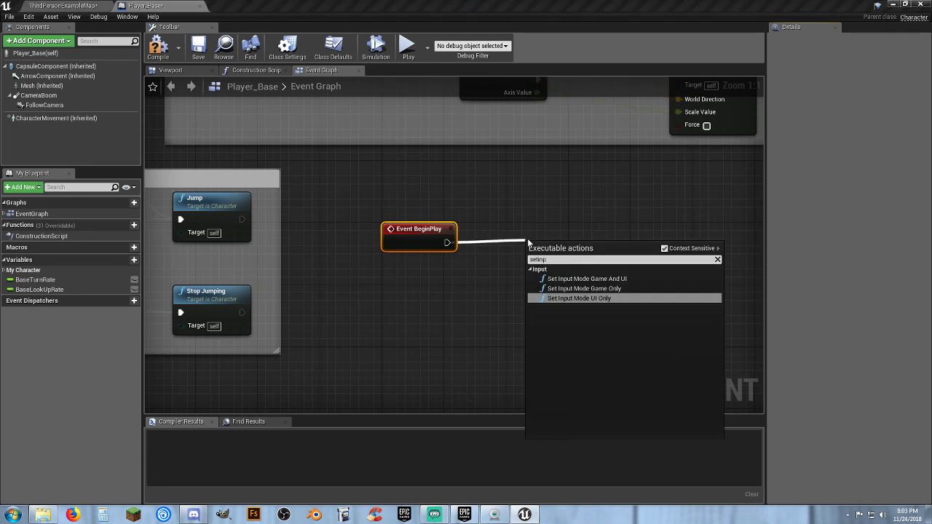
type("utmodegame")
type("on")
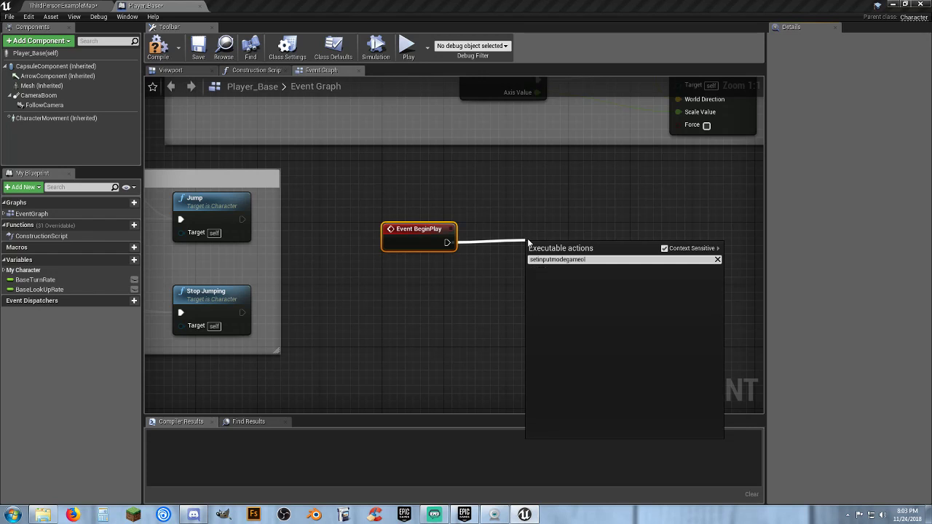
type("l")
key("Return")
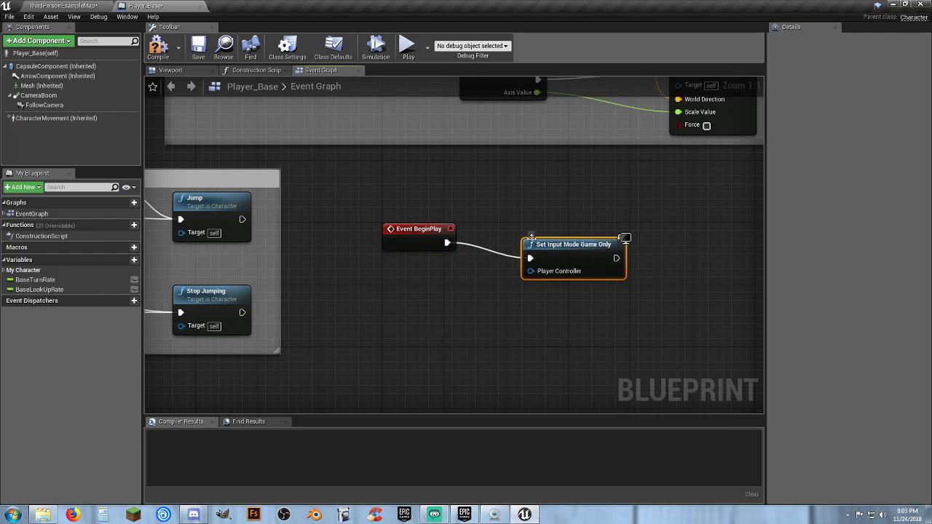
left_click_drag(545, 250, 540, 232)
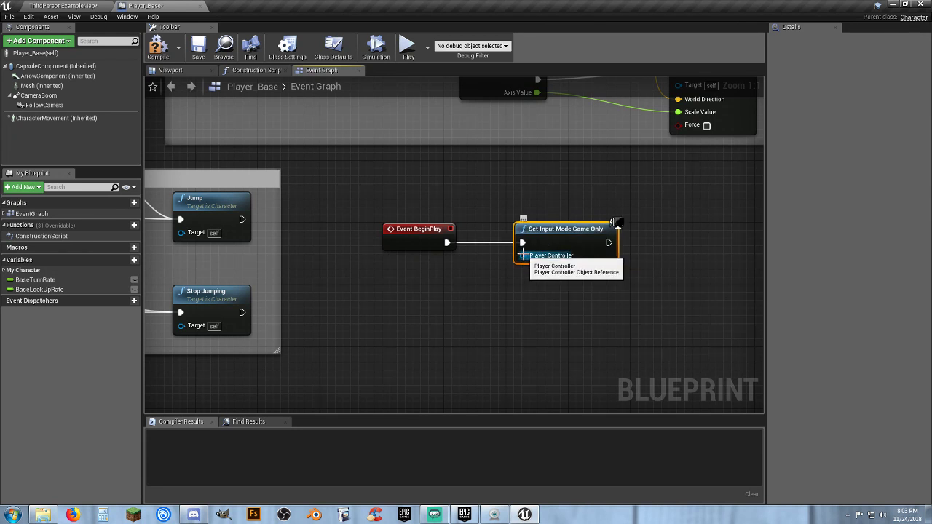
left_click_drag(523, 255, 510, 264)
left_click_drag(450, 279, 454, 281)
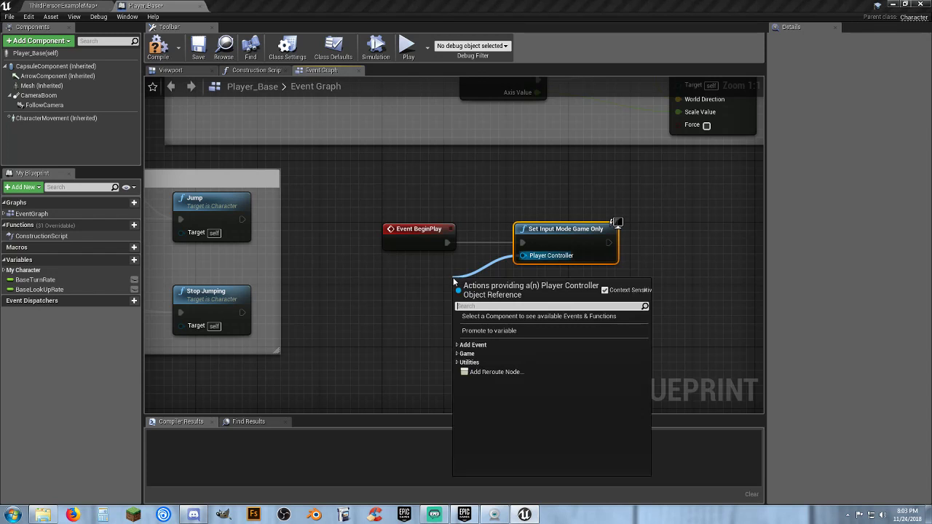
type("getplayer")
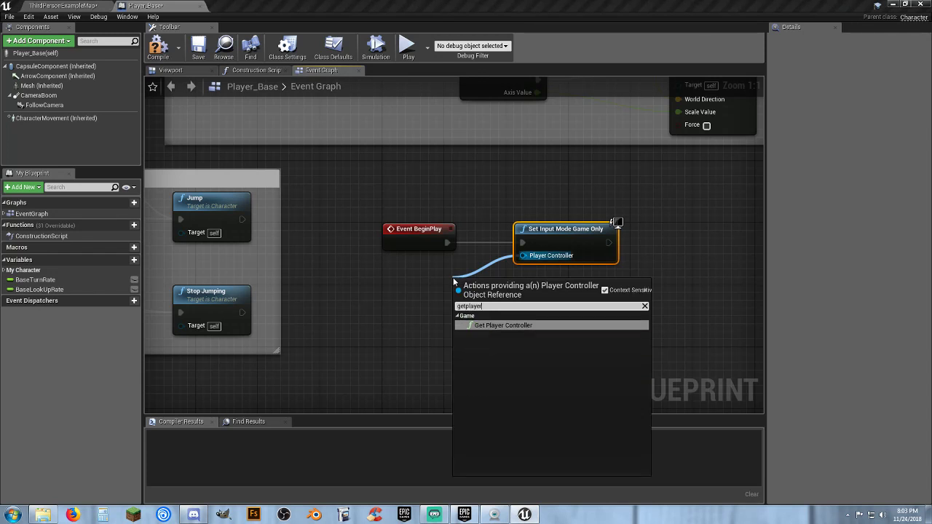
key("Return")
left_click_drag(463, 274, 400, 294)
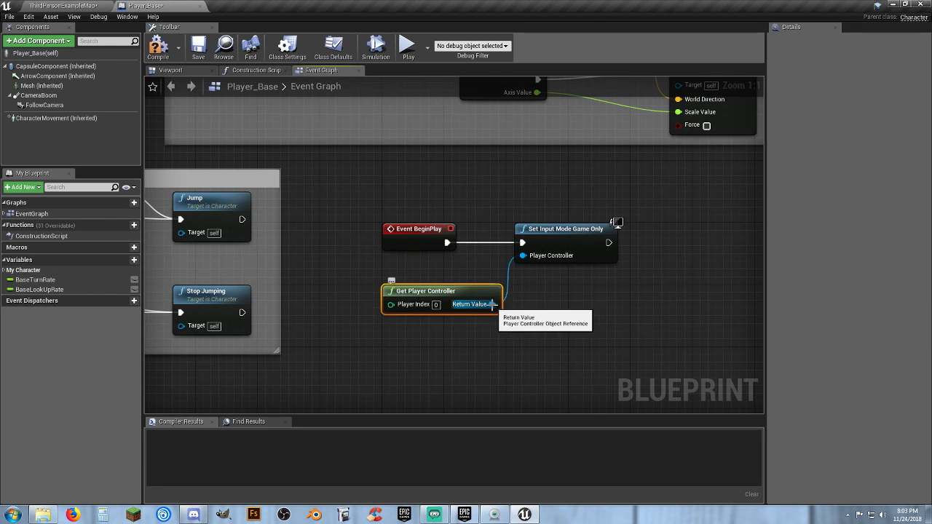
Hide the mouse cursor with Set Show Mouse Cursor after the input mode node, then compile
left_click_drag(493, 304, 663, 281, "ctrl")
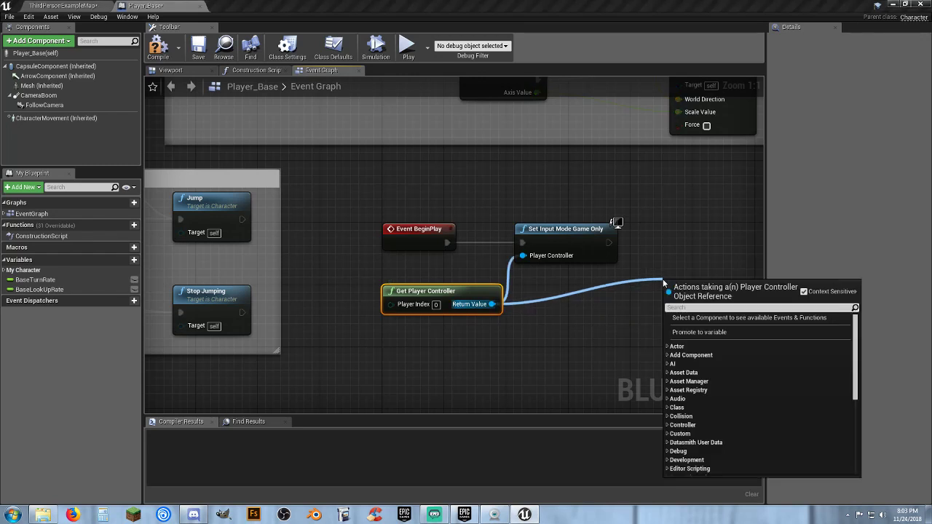
type("setsh")
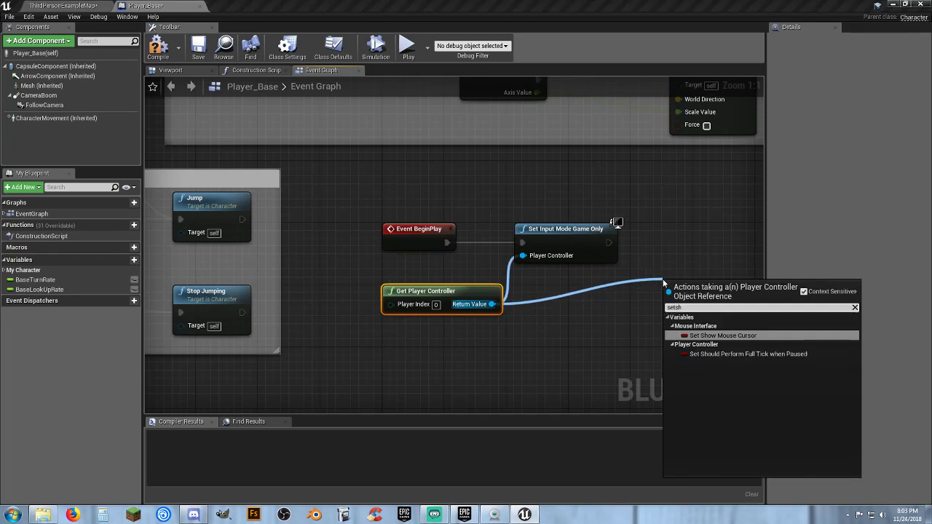
left_click(723, 336)
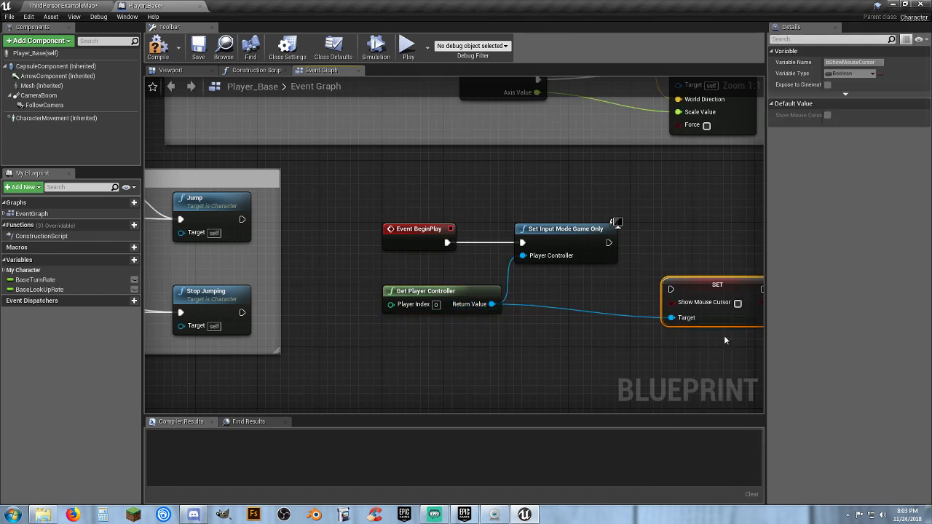
left_click_drag(668, 289, 668, 244)
left_click(302, 162)
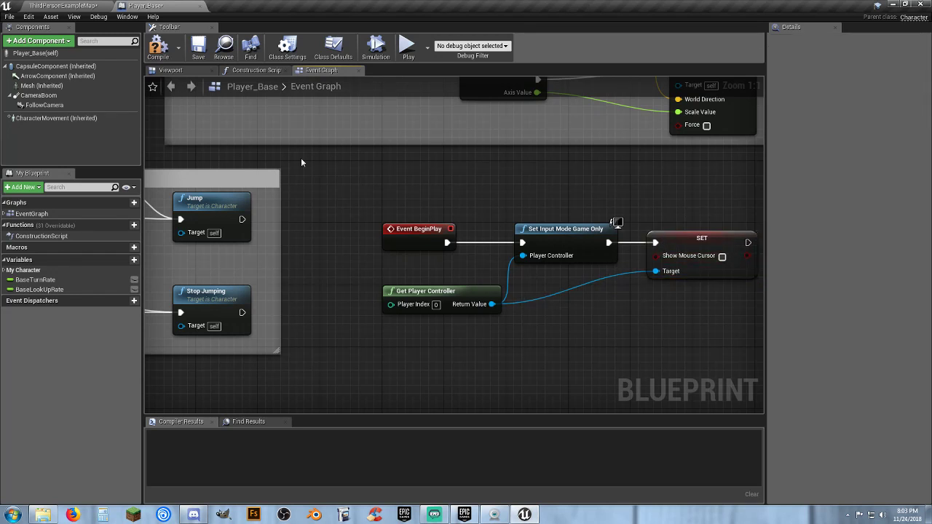
left_click(160, 49)
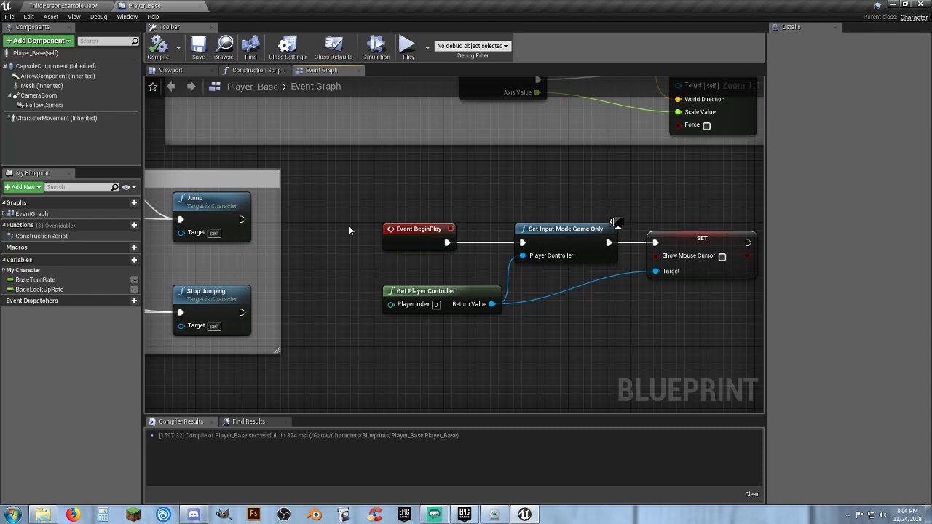
left_click(58, 54)
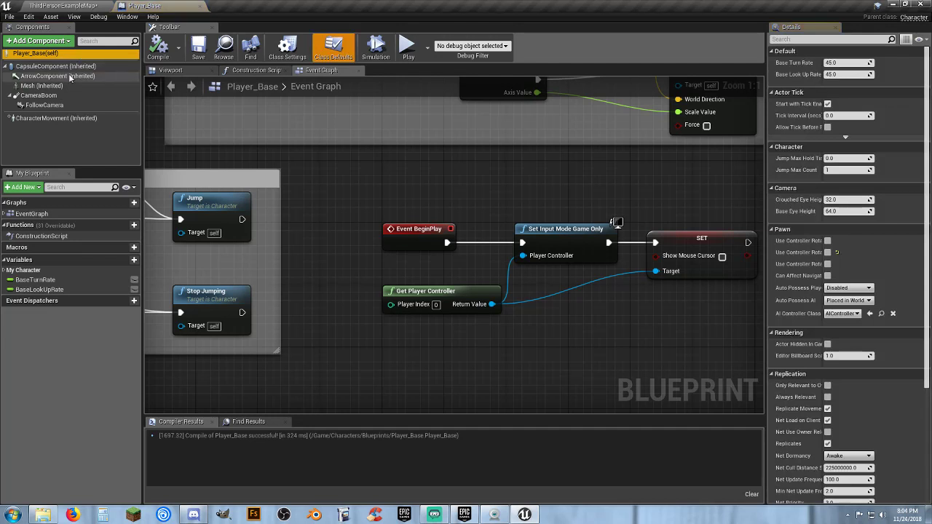
left_click(58, 75)
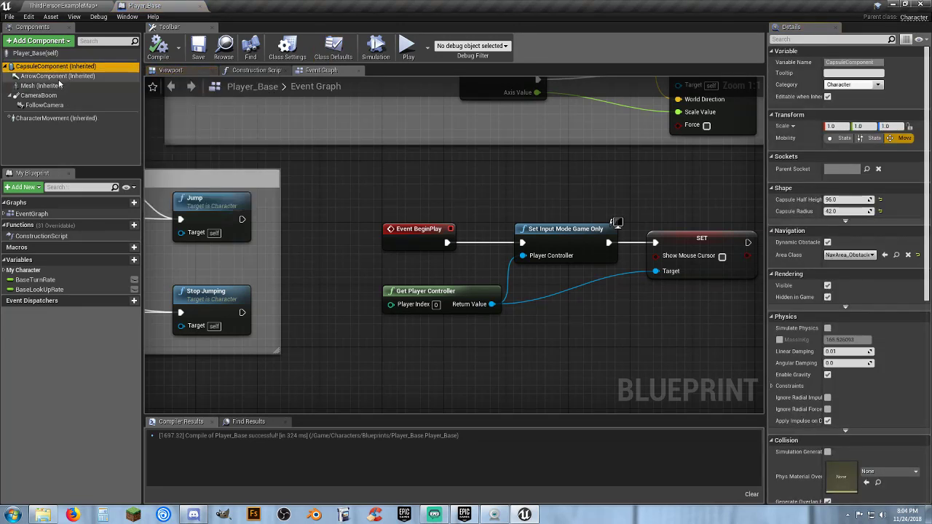
left_click(62, 86)
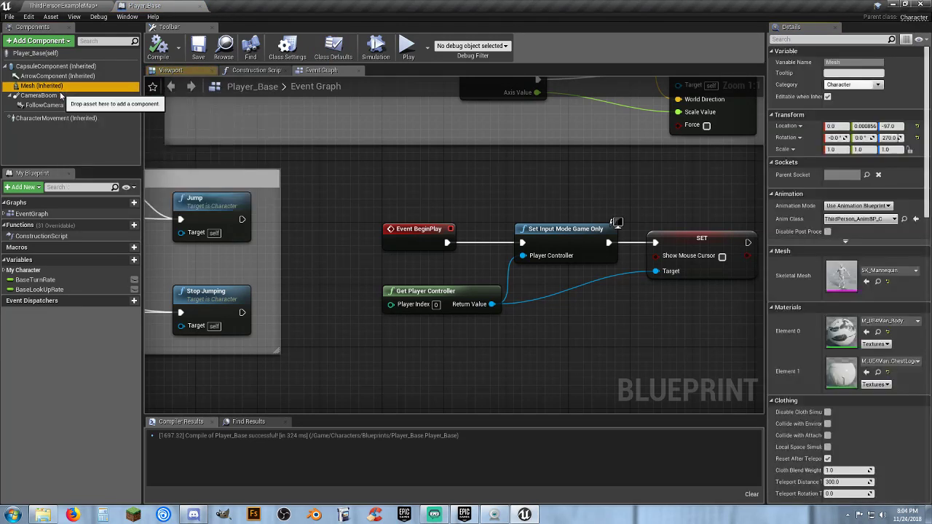
left_click(58, 95)
left_click(43, 105)
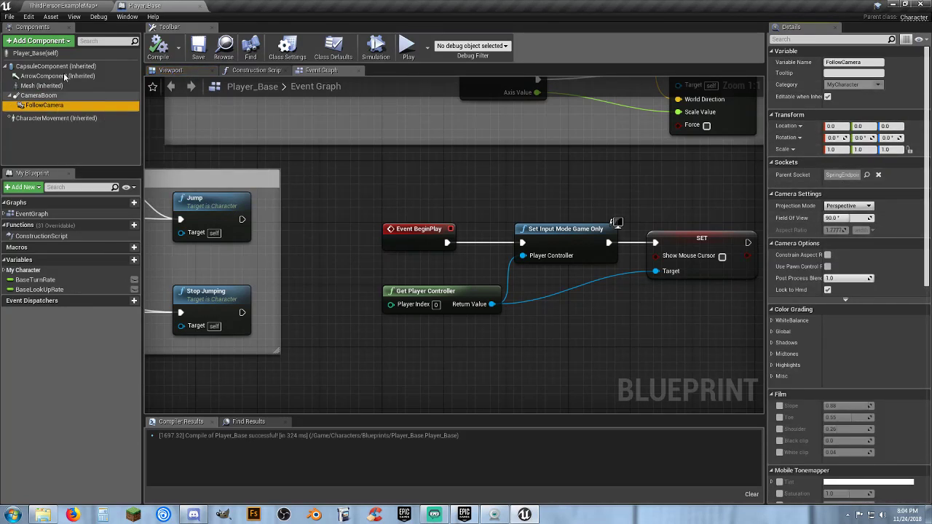
left_click(40, 85)
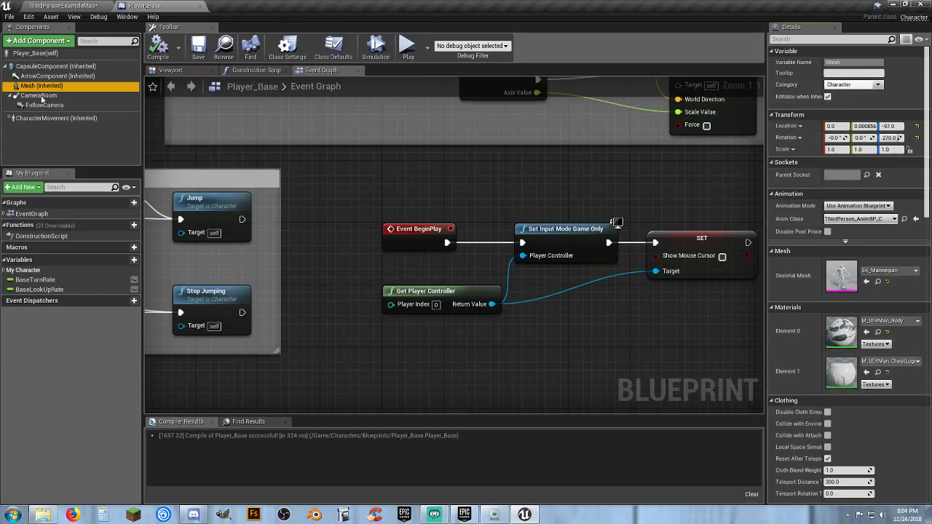
left_click(36, 118)
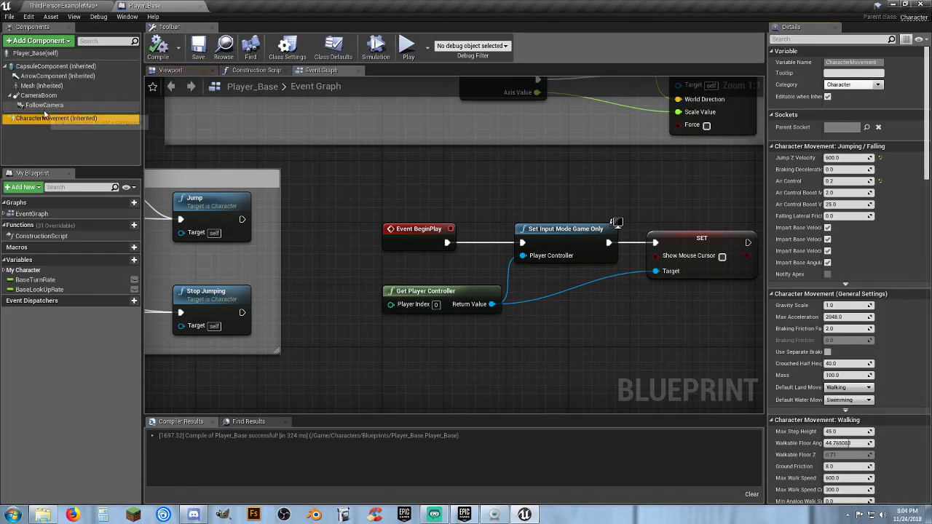
left_click(55, 153)
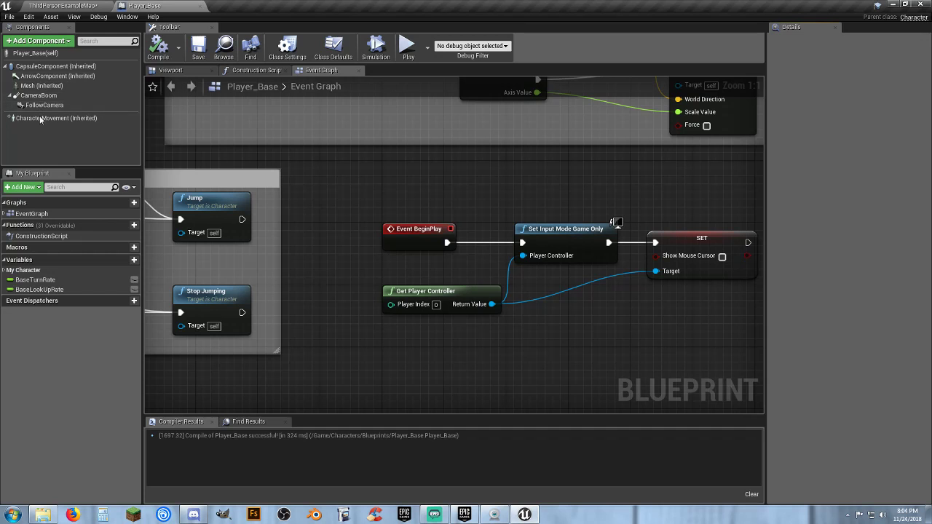
left_click(41, 41)
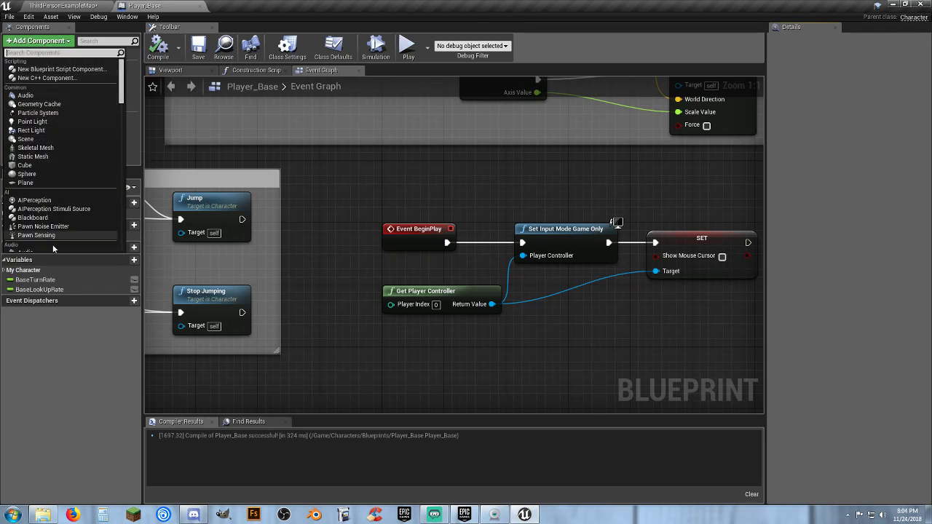
left_click(64, 343)
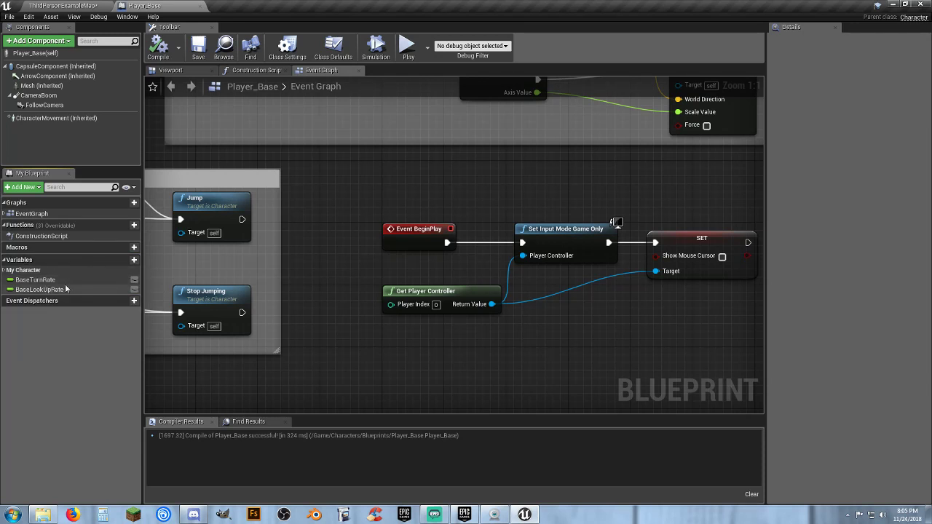
Add a new variable named 'Is Dead?' in My Blueprint and select it
left_click(123, 262)
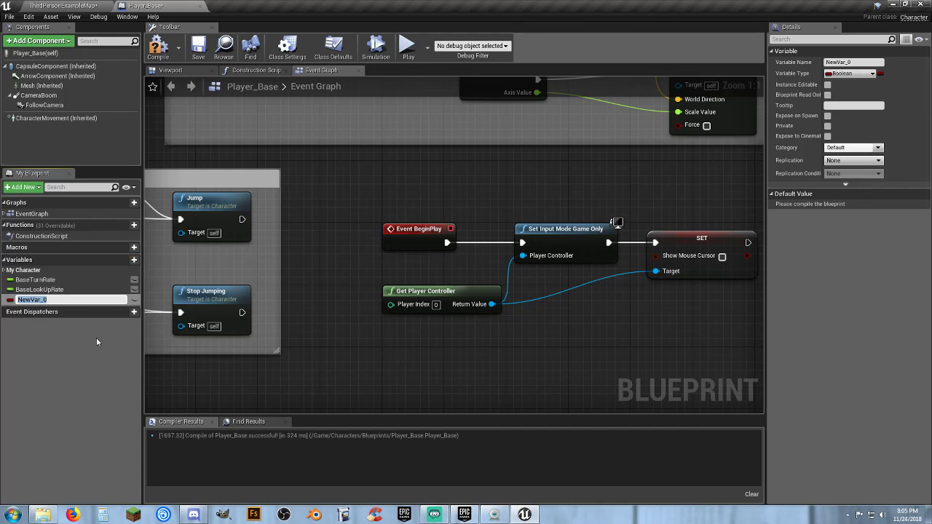
type("Is Dead")
key("BackSpace")
key("BackSpace")
key("BackSpace")
key("BackSpace")
key("BackSpace")
key("BackSpace")
key("BackSpace")
type("Health")
key("BackSpace")
key("BackSpace")
key("BackSpace")
key("BackSpace")
key("BackSpace")
key("BackSpace")
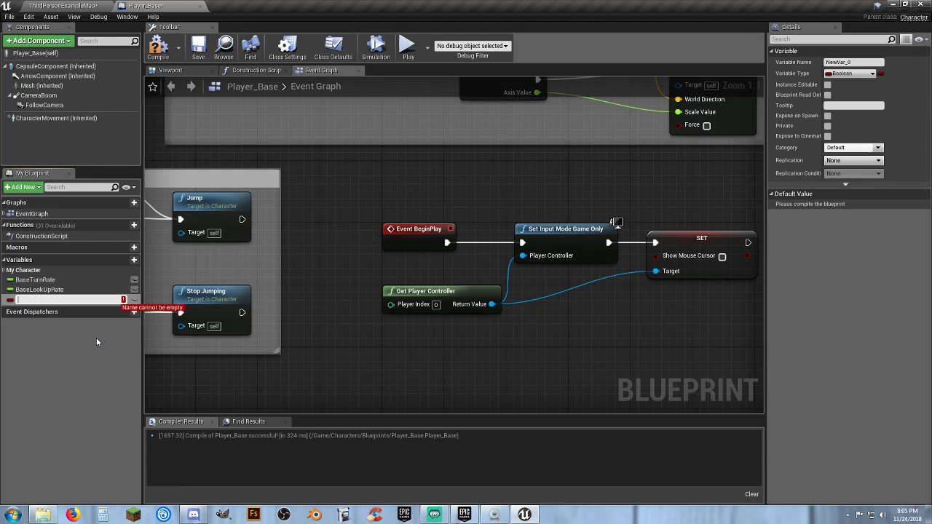
type("Is Dead")
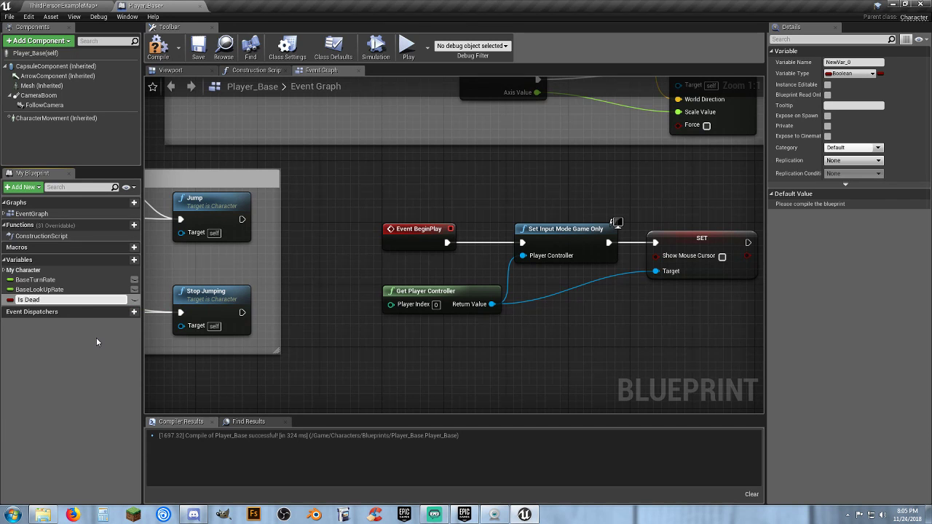
type("?")
key("Return")
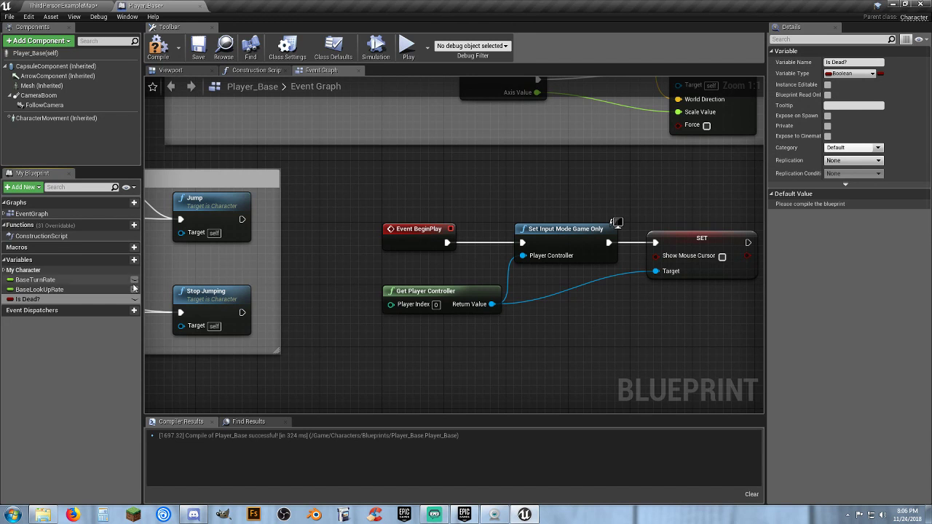
left_click(29, 299)
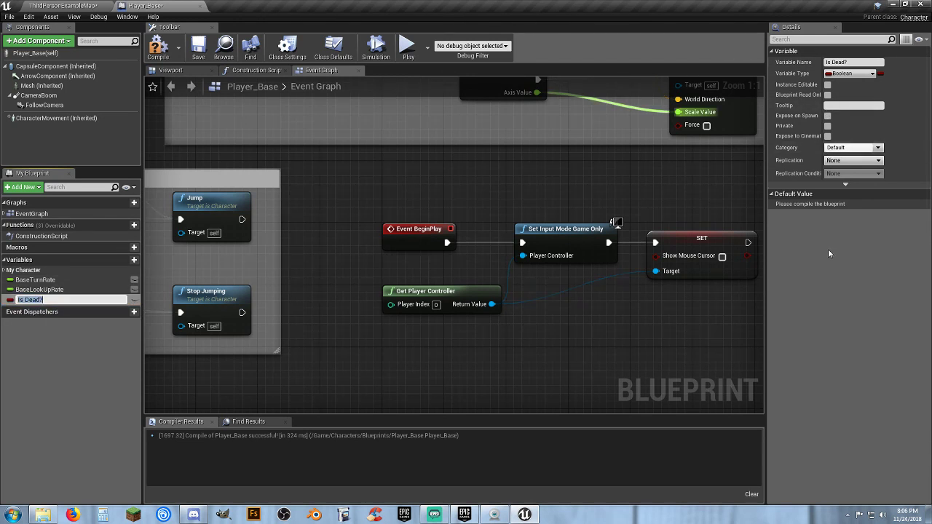
left_click(56, 313)
left_click(28, 299)
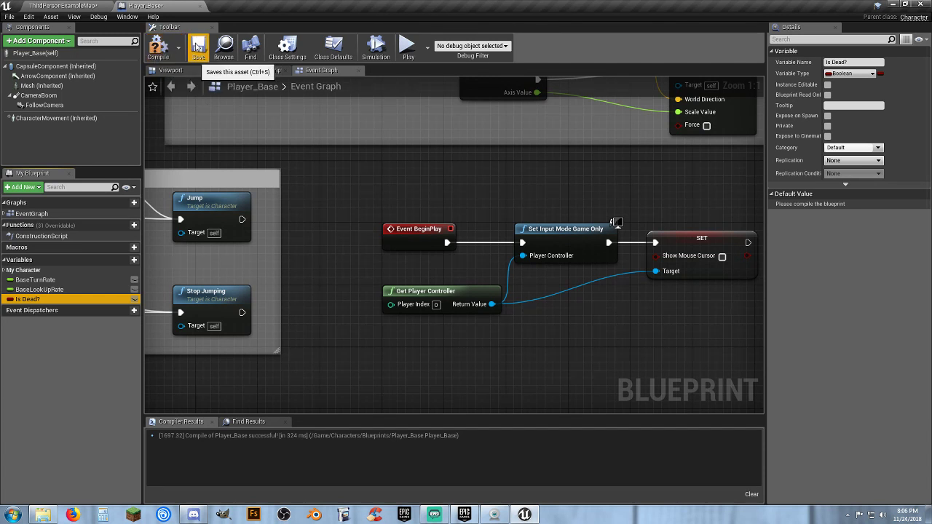
Compile and save Player_Base, then bring up the Is Dead? variable type list
left_click(156, 48)
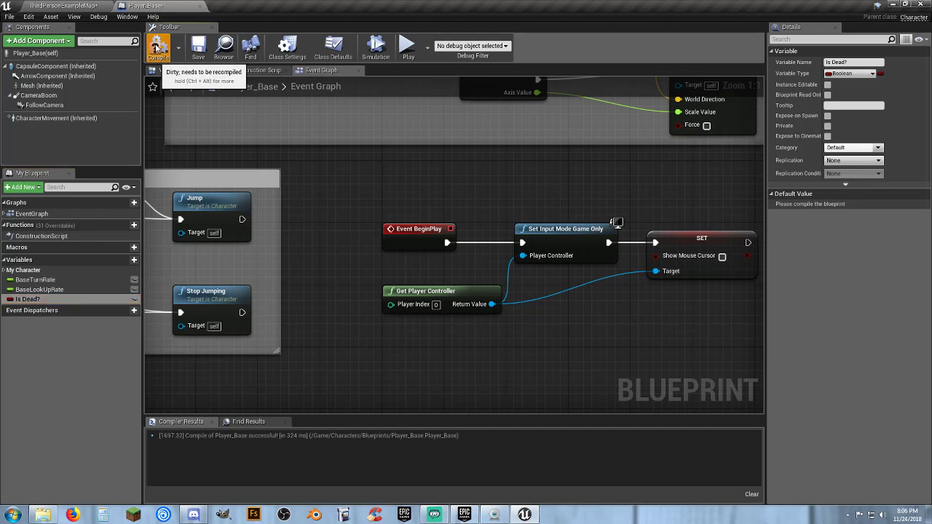
left_click(200, 48)
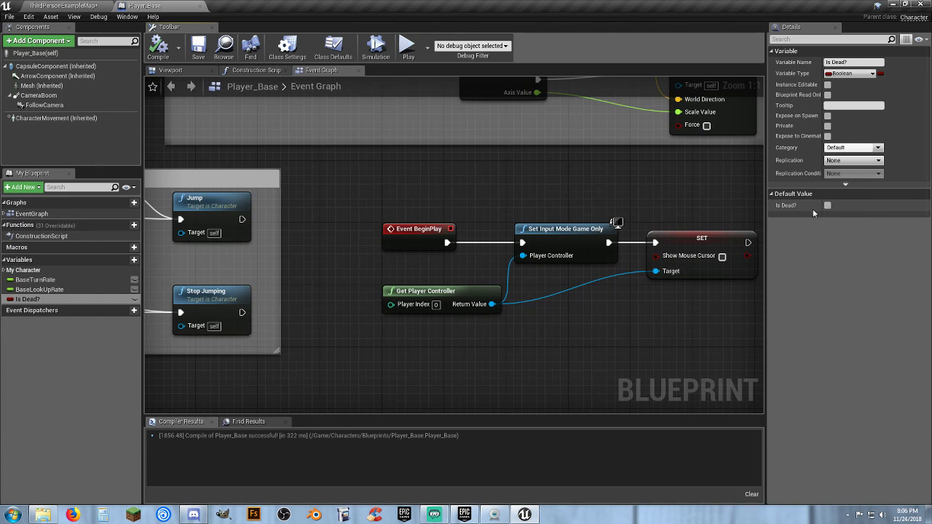
left_click(864, 76)
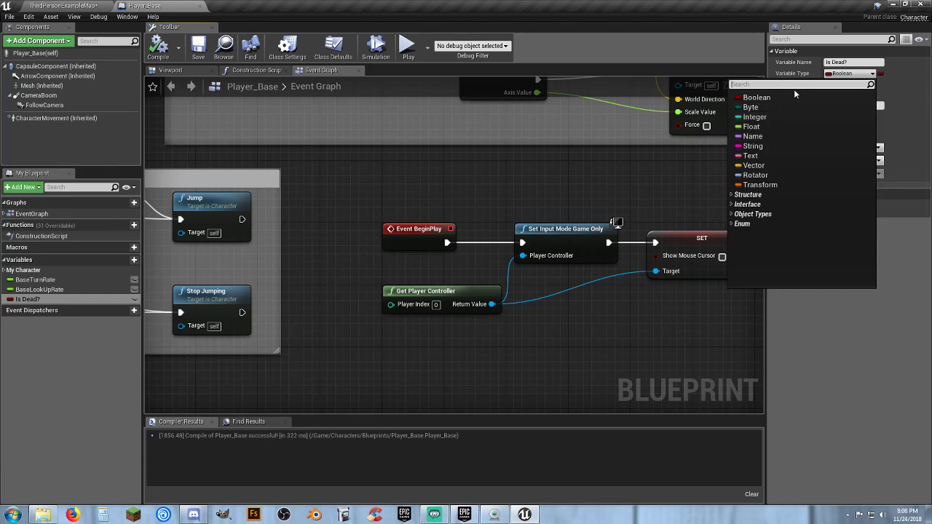
Search the types for skeletal mesh, static mesh and material, then keep Boolean
type("skeleta")
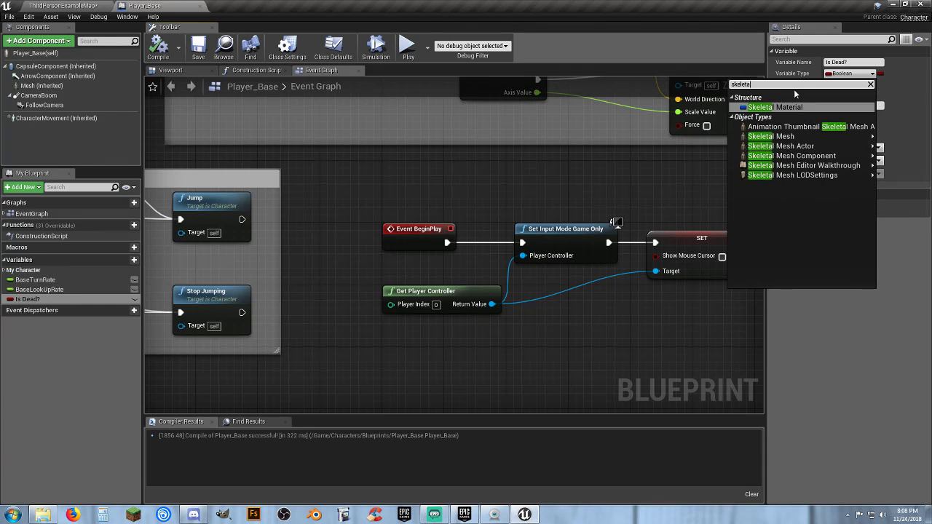
mouse_move(784, 130)
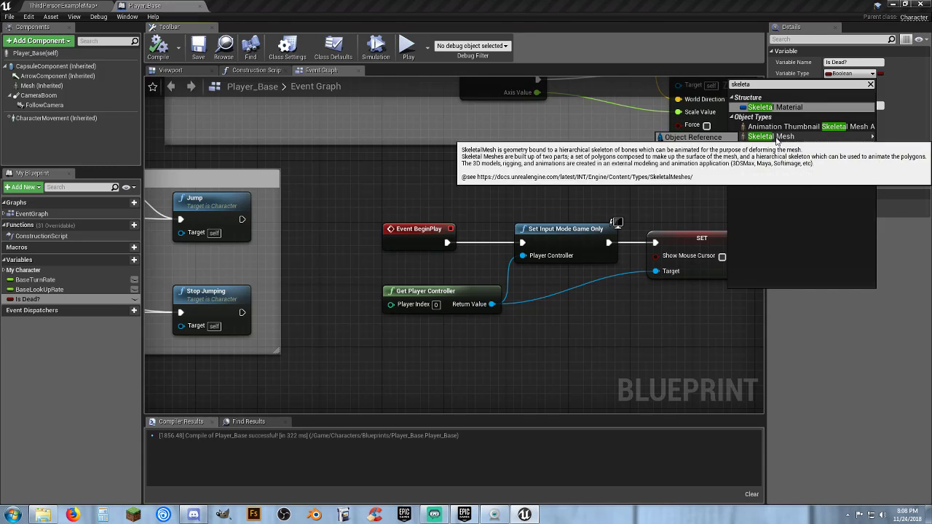
left_click(799, 84)
type("static")
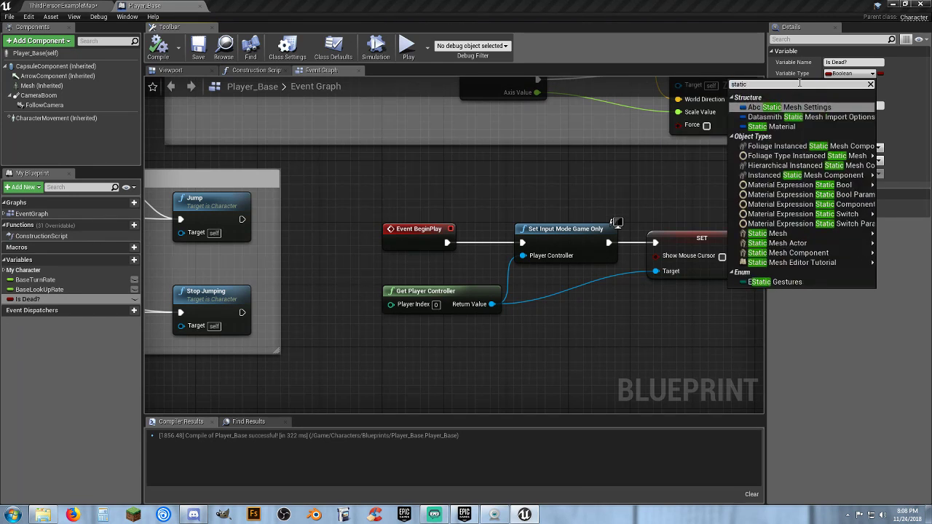
type("mes")
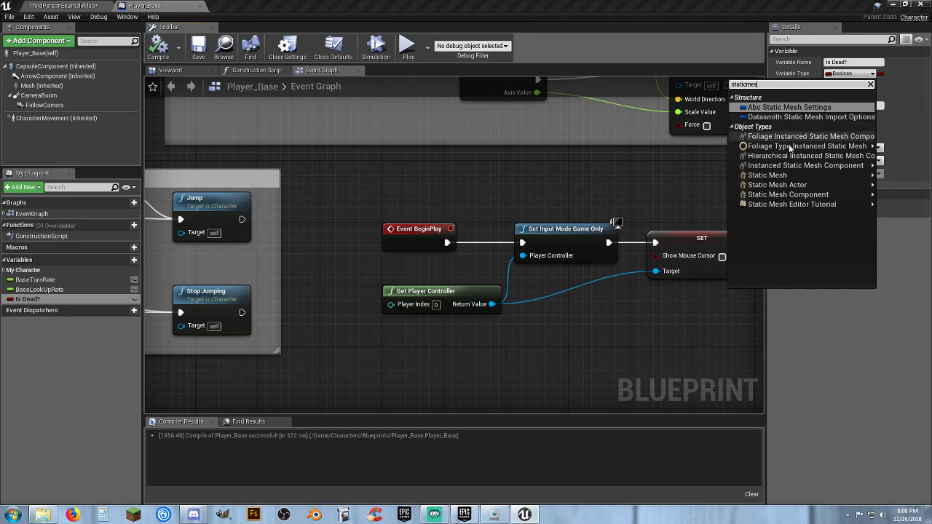
mouse_move(768, 176)
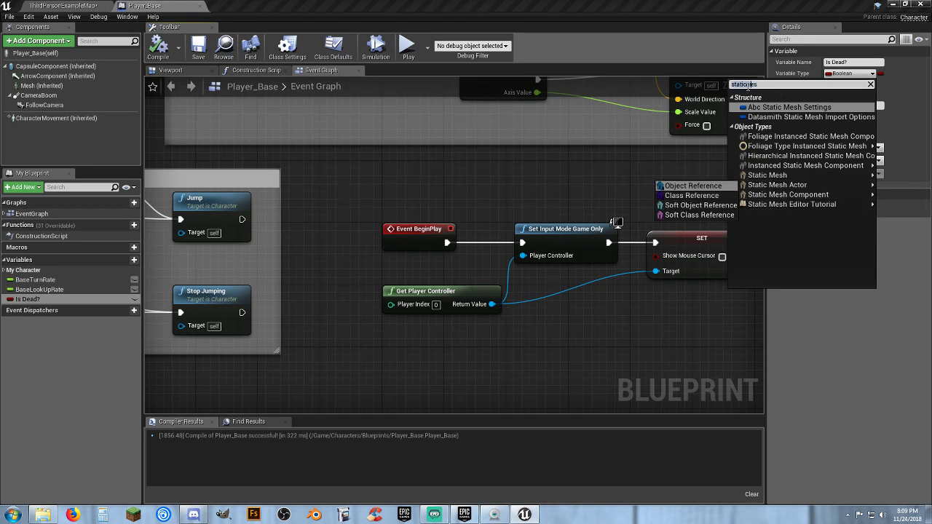
key("BackSpace")
key("BackSpace")
key("BackSpace")
key("BackSpace")
key("BackSpace")
key("BackSpace")
key("BackSpace")
key("BackSpace")
key("BackSpace")
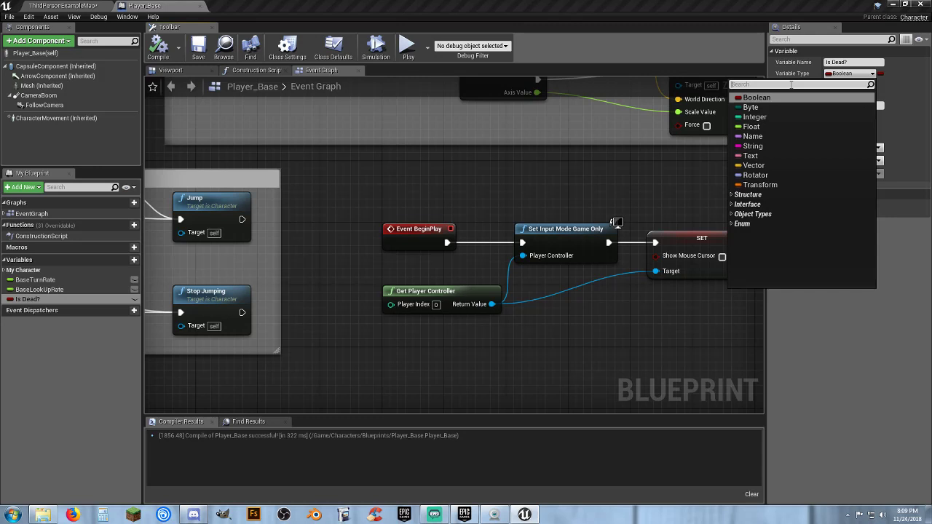
type("material")
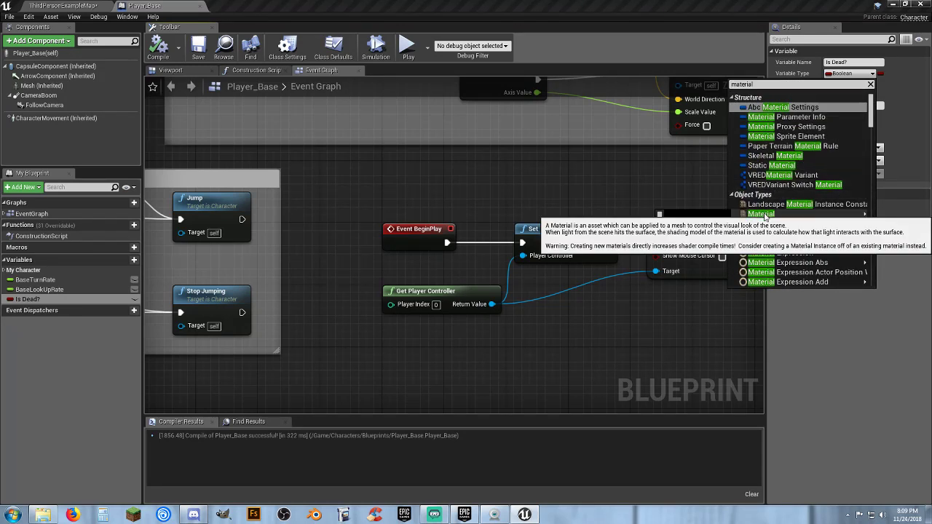
left_click(498, 381)
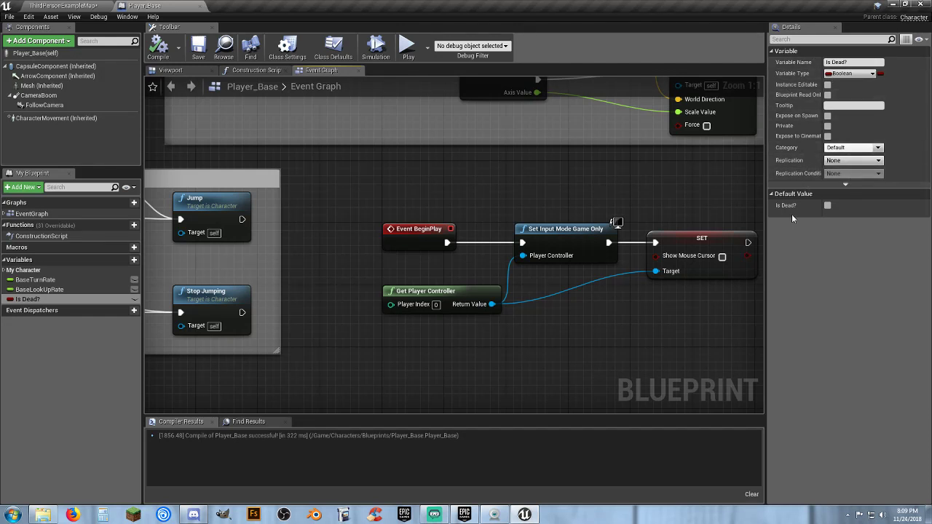
Look at the Mesh and FollowCamera components, then show the Player_Base class defaults
left_click(44, 86)
left_click(45, 105)
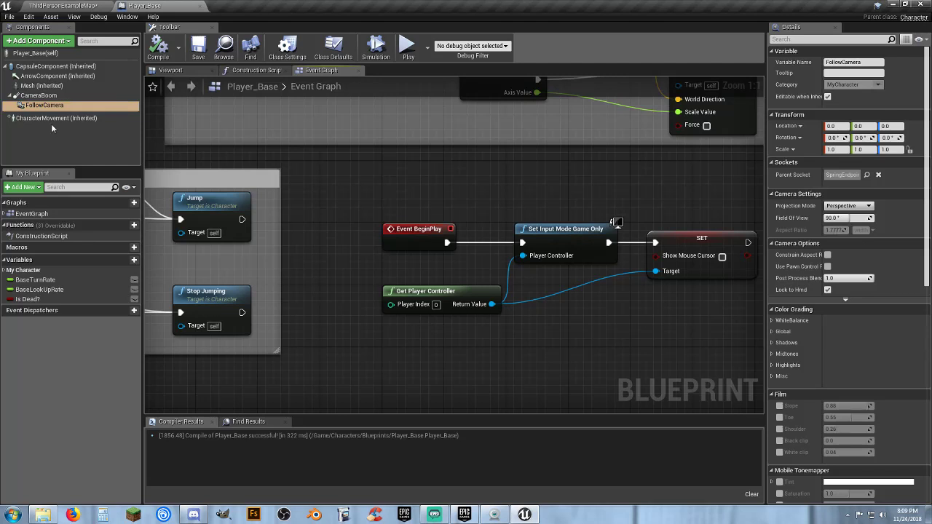
left_click(40, 54)
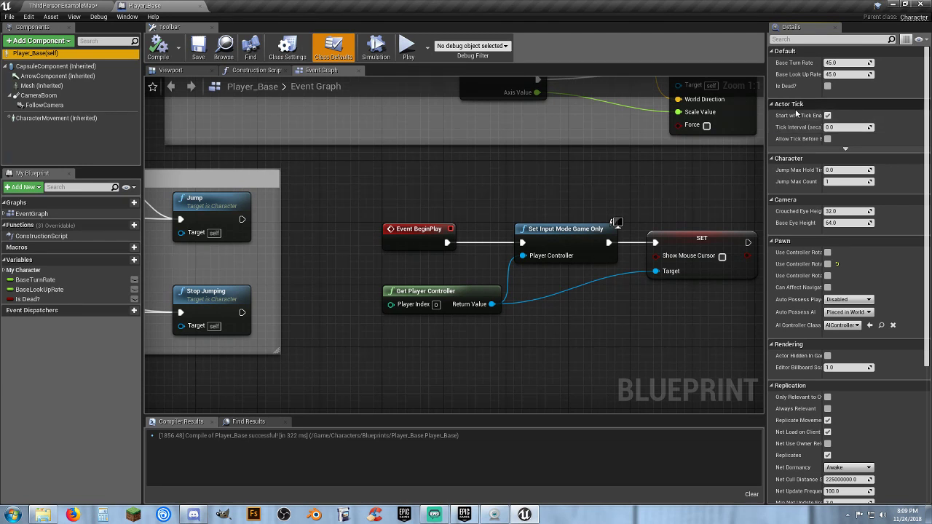
Scroll through the class defaults, then select CapsuleComponent (Inherited)
scroll(798, 128, "down", 5)
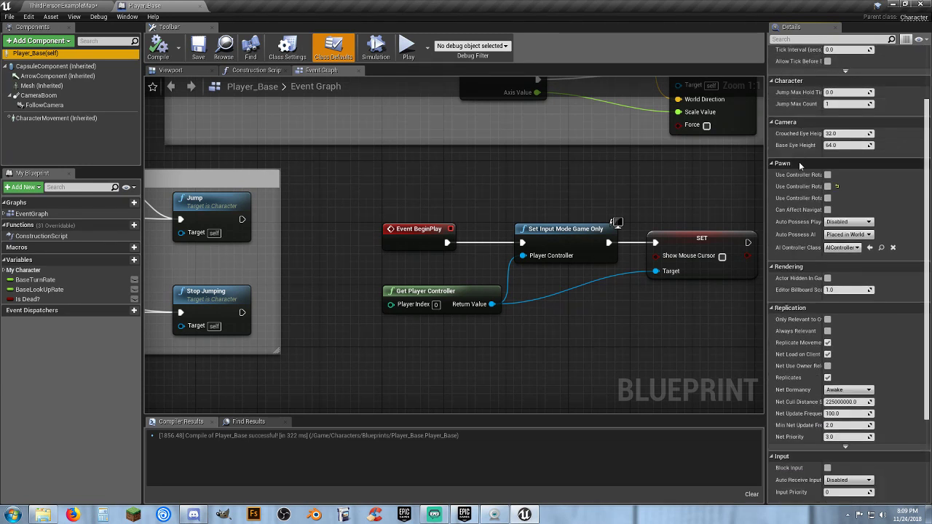
scroll(800, 162, "down", 2)
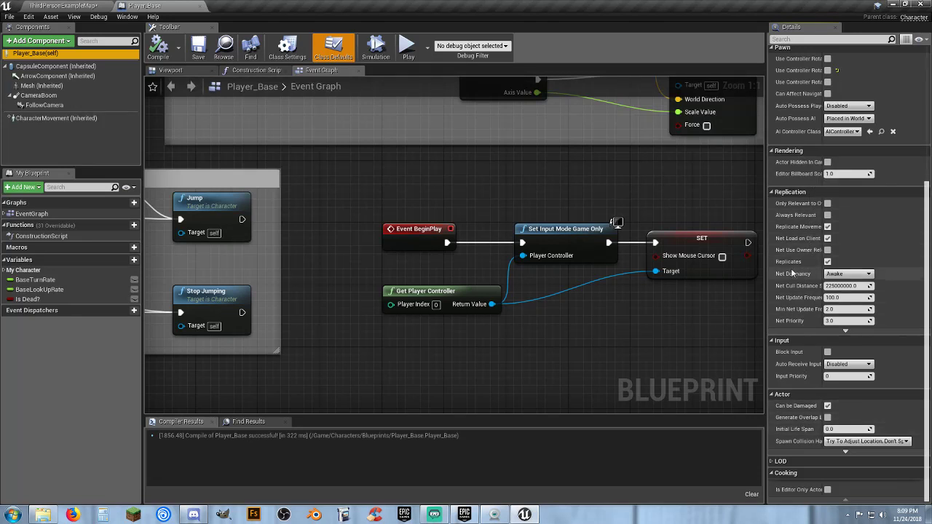
left_click(56, 66)
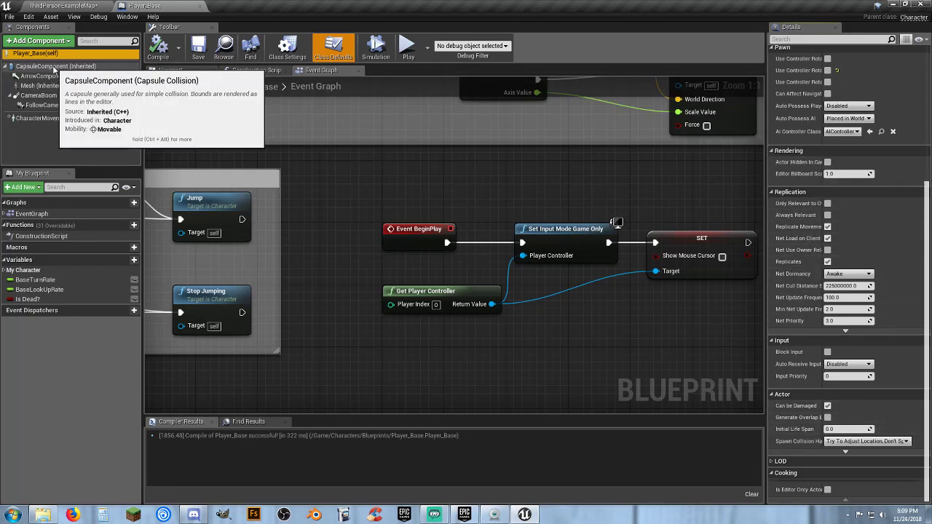
Tick Component Replicates on CapsuleComponent, Mesh, CameraBoom and FollowCamera, then compile
scroll(794, 249, "down", 1)
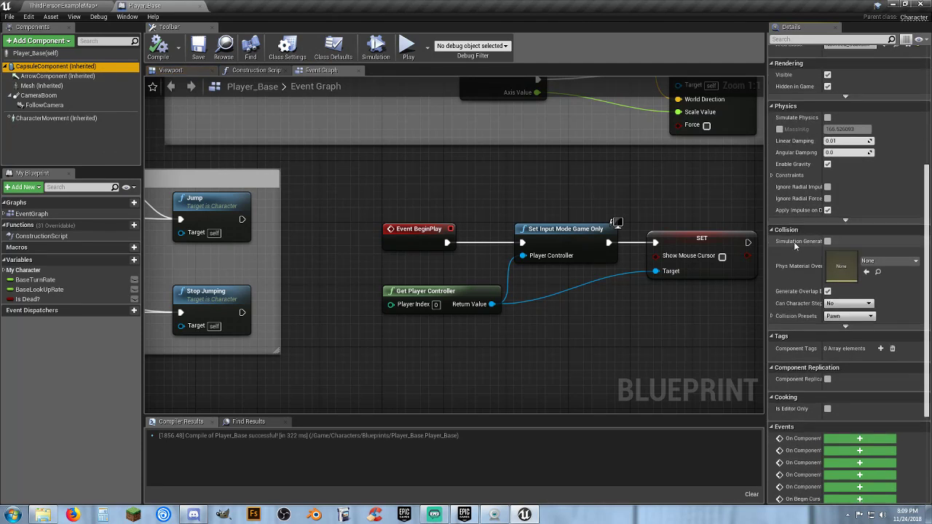
scroll(794, 249, "down", 1)
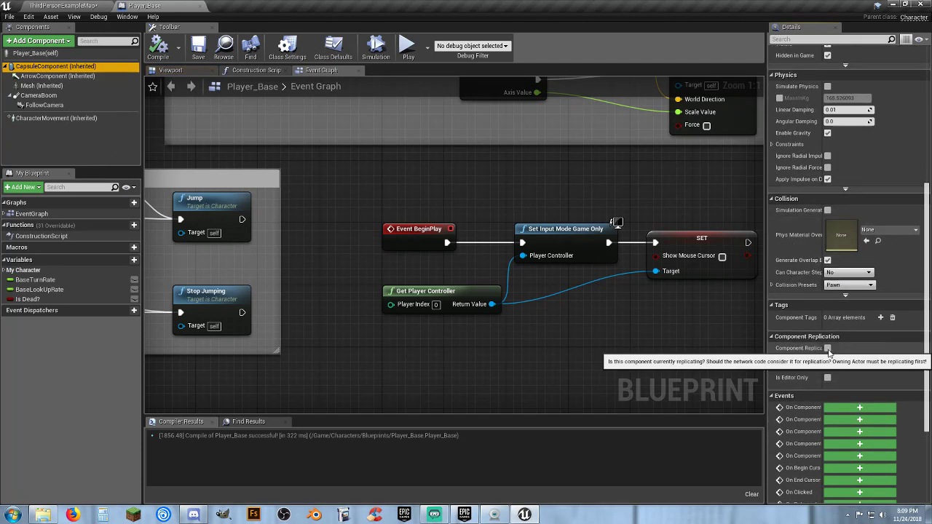
left_click(829, 349)
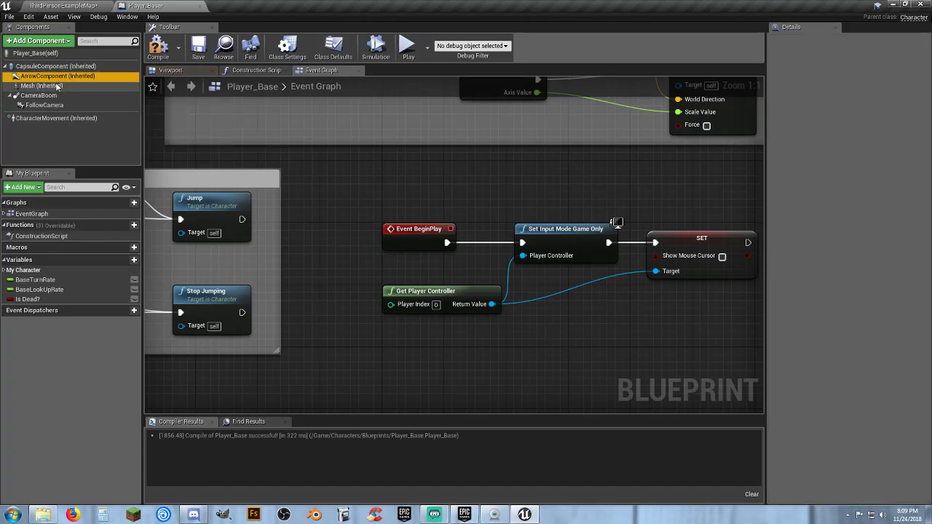
left_click(45, 86)
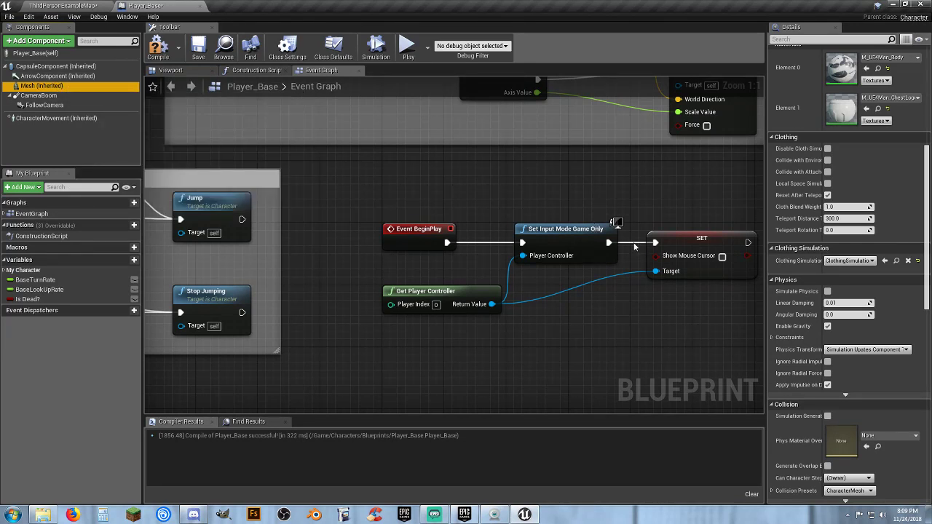
scroll(801, 386, "down", 5)
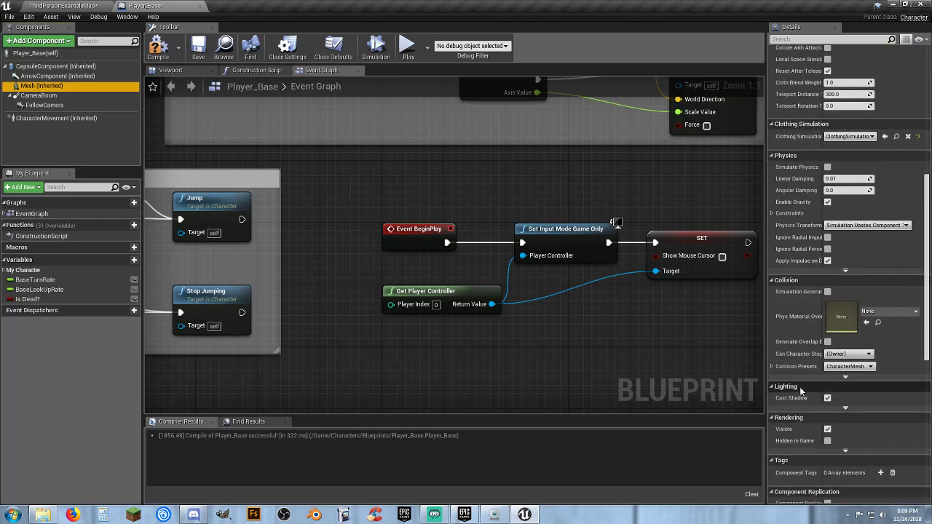
left_click(827, 456)
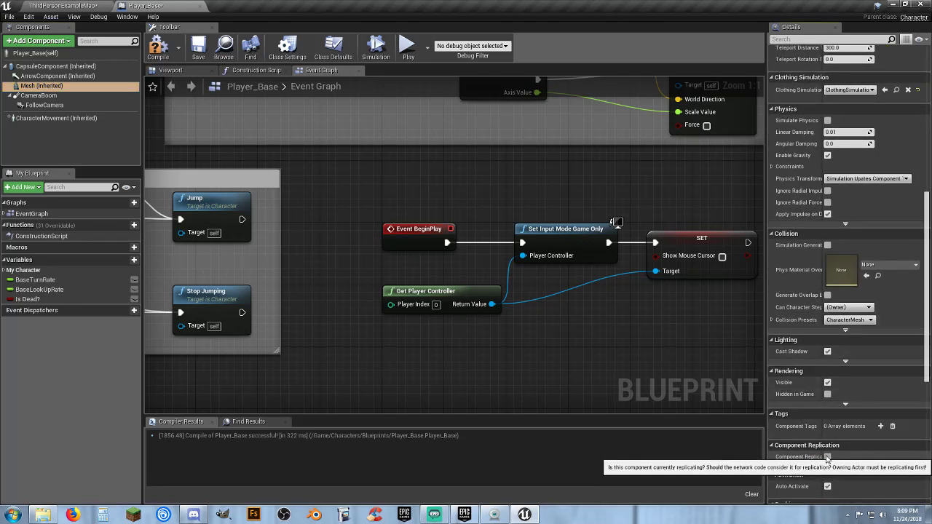
left_click(33, 97)
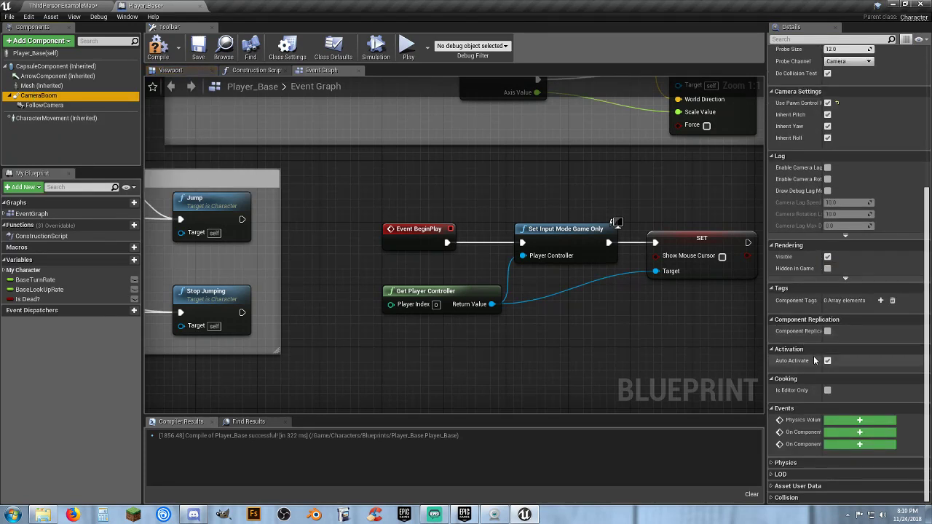
left_click(828, 330)
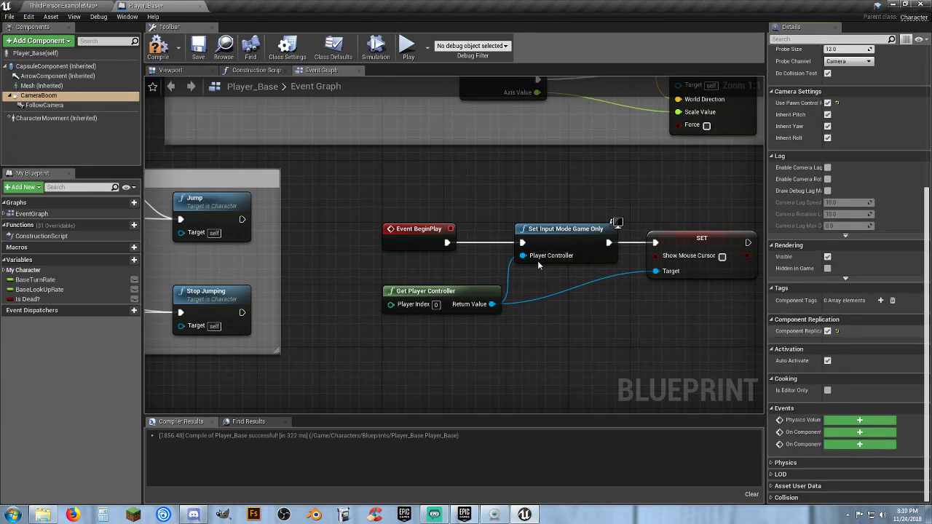
left_click(44, 105)
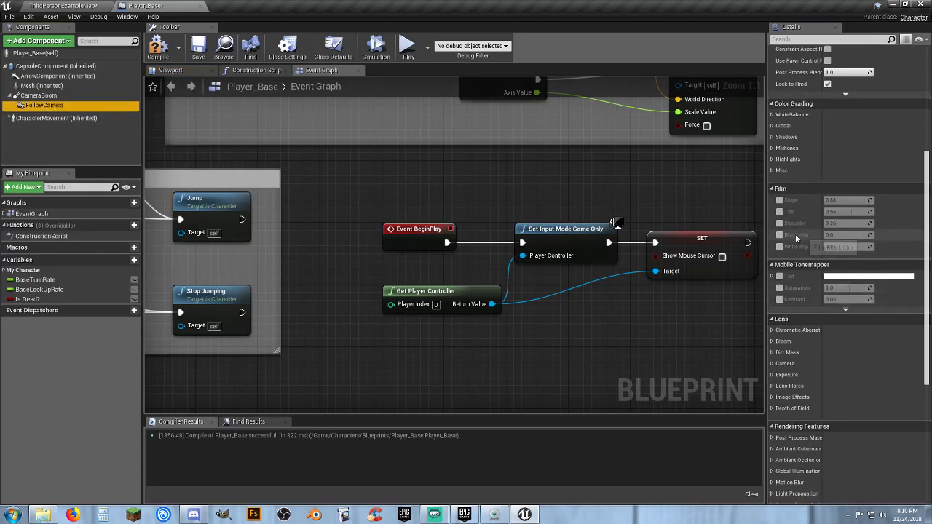
scroll(796, 238, "down", 10)
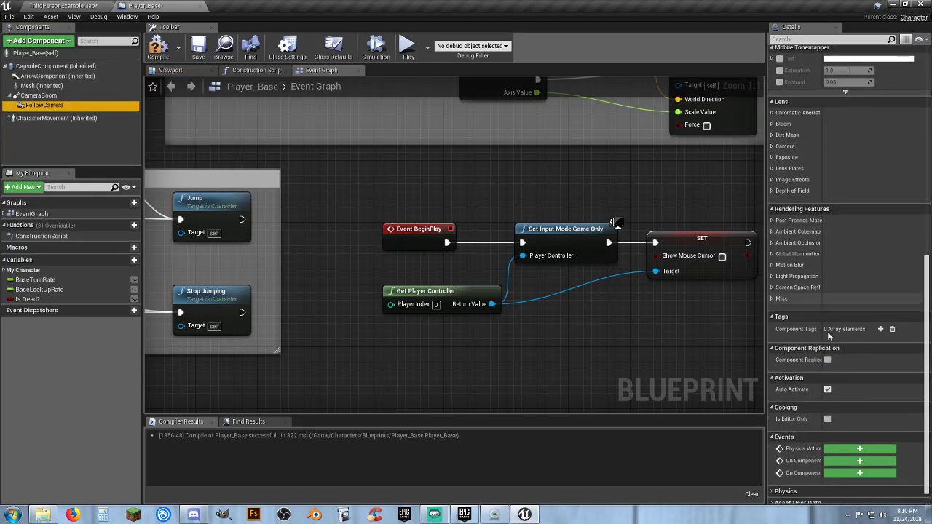
left_click(828, 360)
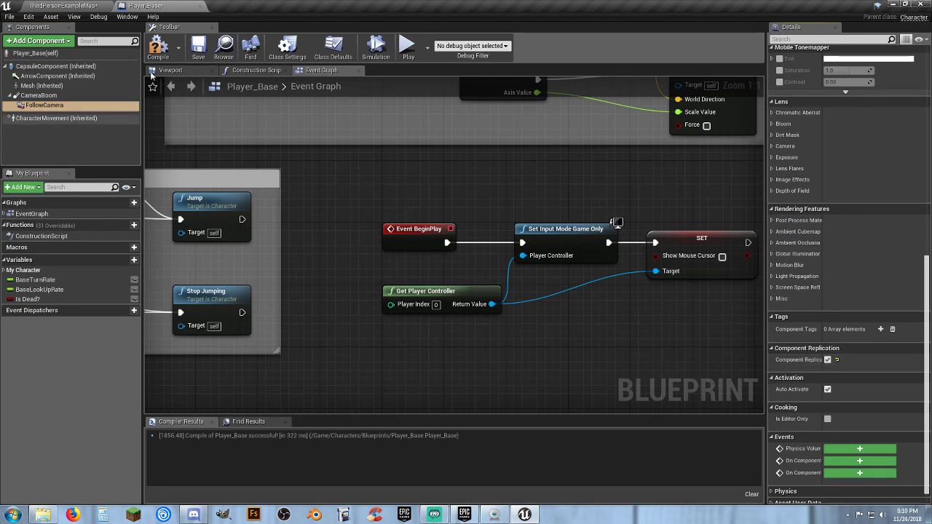
left_click(157, 48)
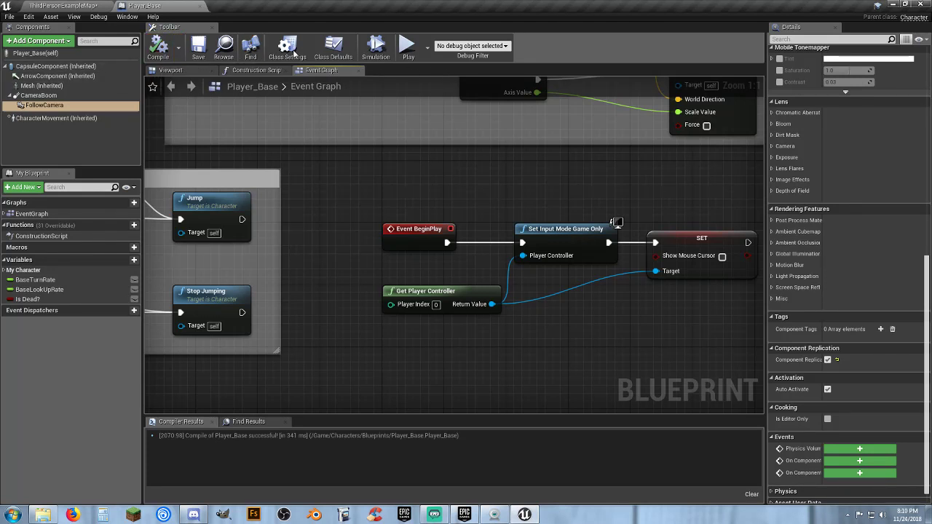
Recompile Player_Base and show its Class Settings, then Class Defaults
left_click(161, 49)
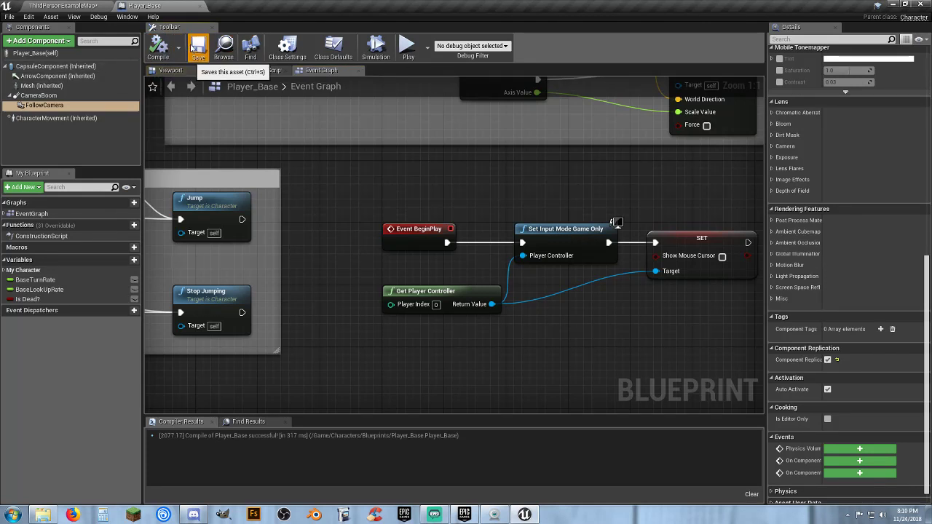
left_click(288, 52)
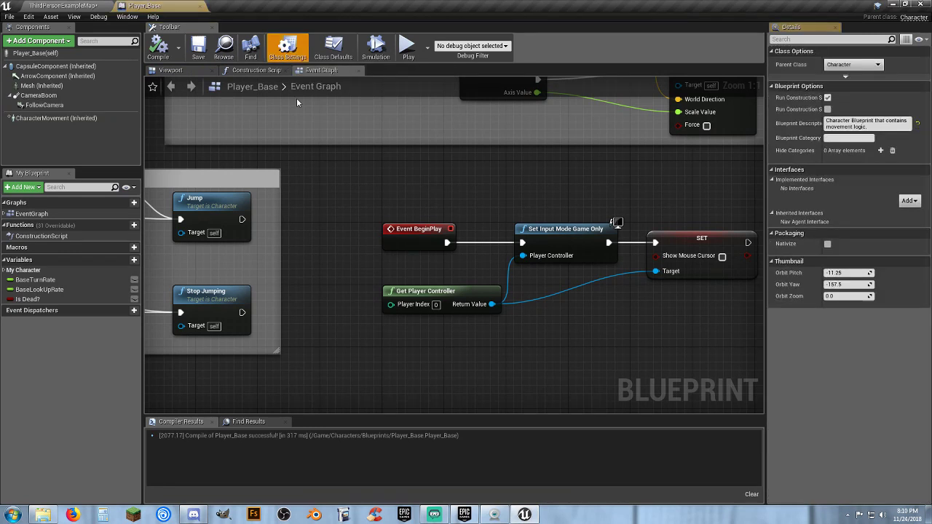
left_click(330, 49)
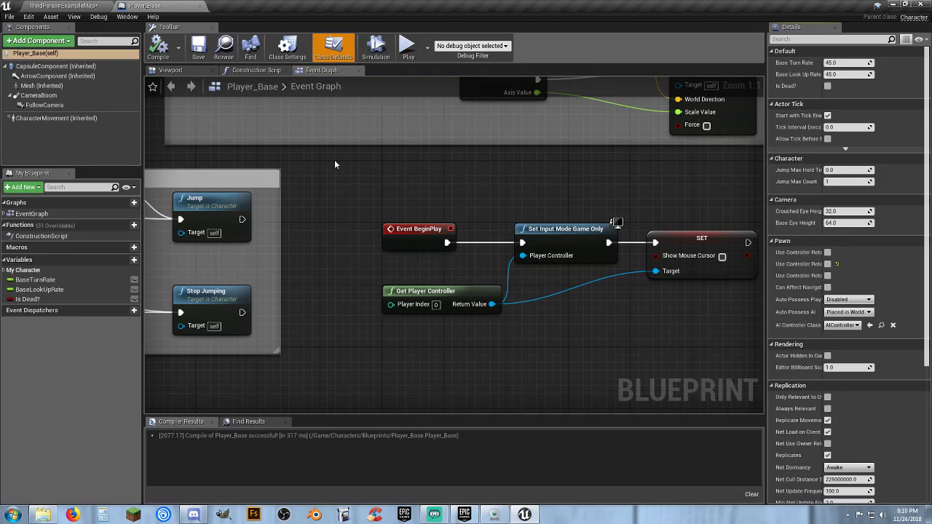
Zoom out and box-select the whole Event Graph, then box-select the Construction Script entry node
left_click(259, 73)
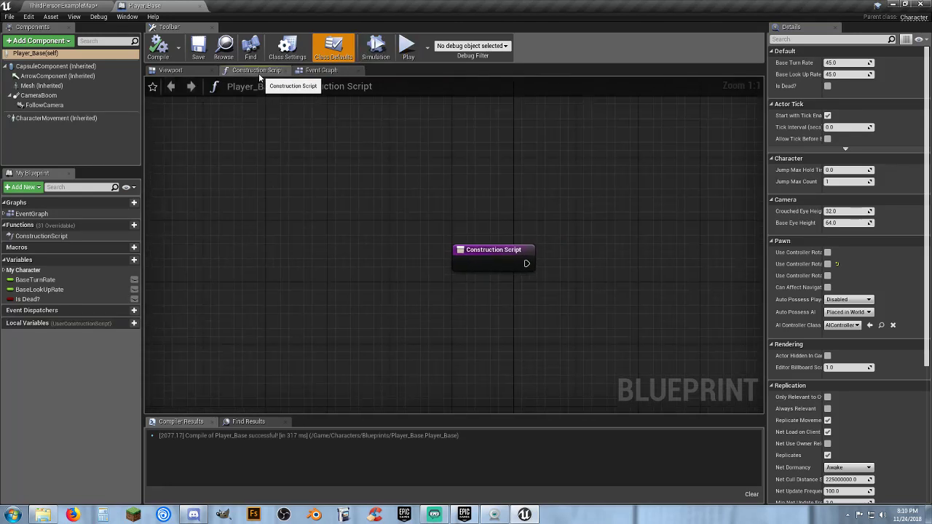
left_click(327, 71)
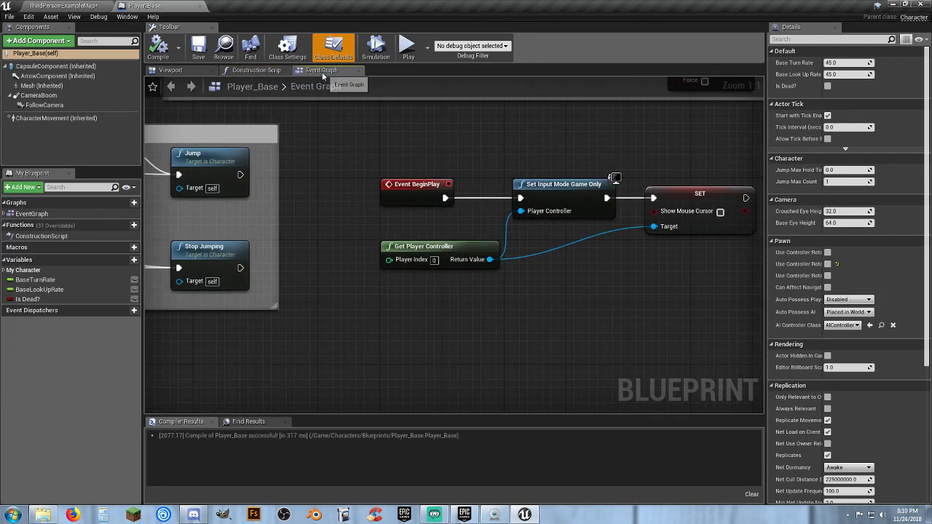
scroll(320, 173, "down", 8)
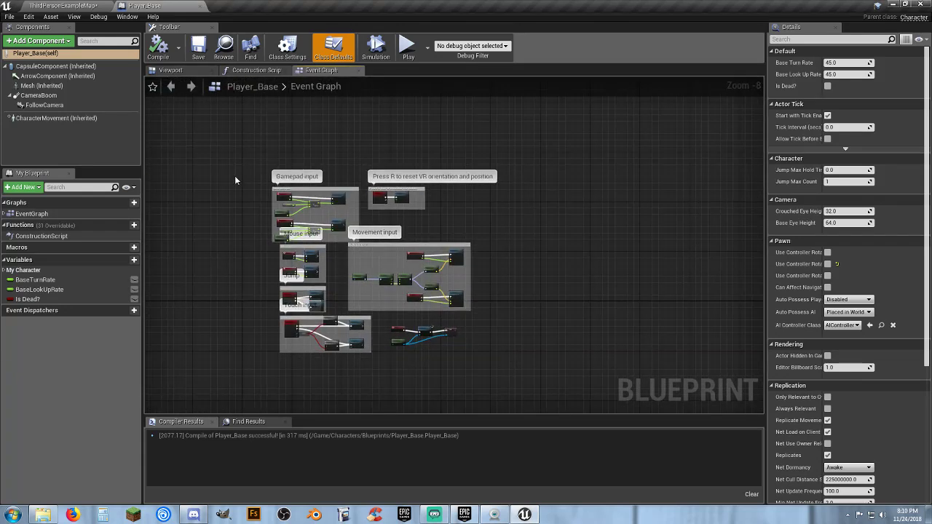
left_click_drag(235, 175, 510, 377)
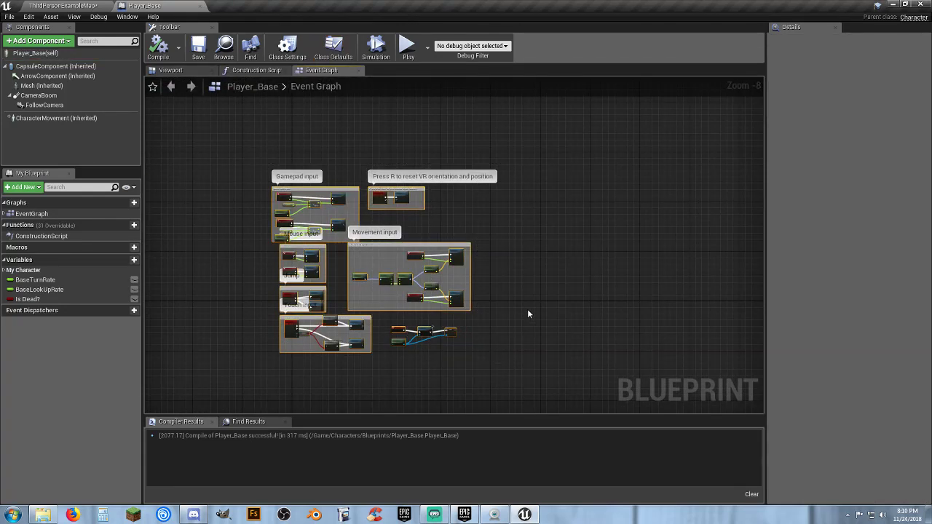
left_click(499, 296)
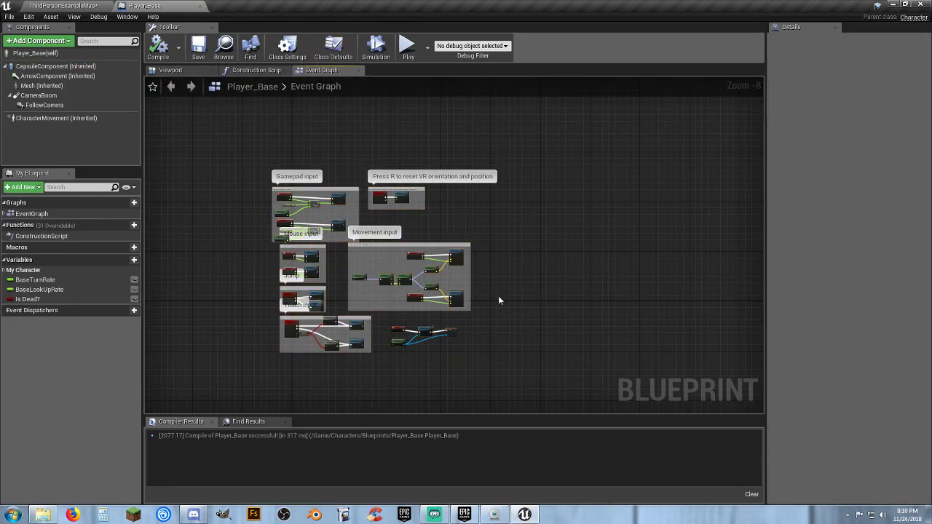
left_click(255, 70)
left_click_drag(388, 215, 566, 313)
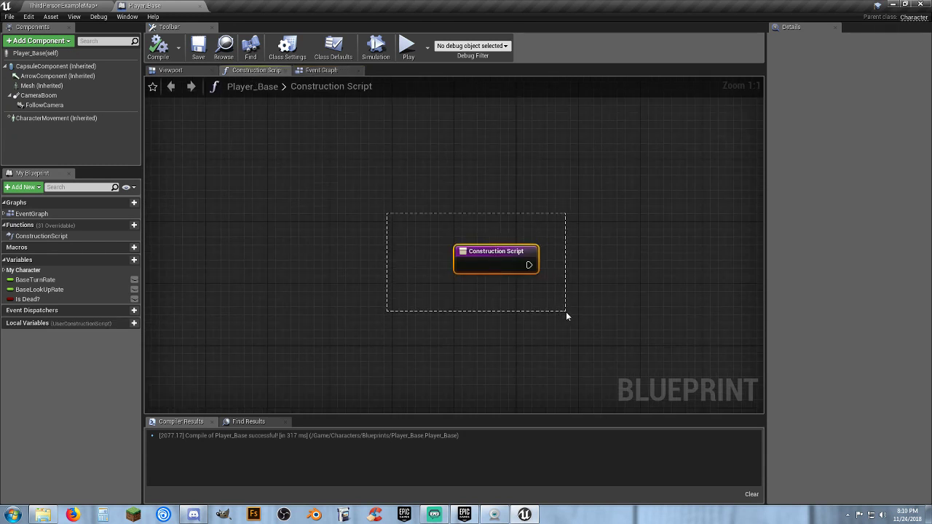
Inspect the character in the Viewport, return to the Event Graph, then compile and save
left_click(188, 70)
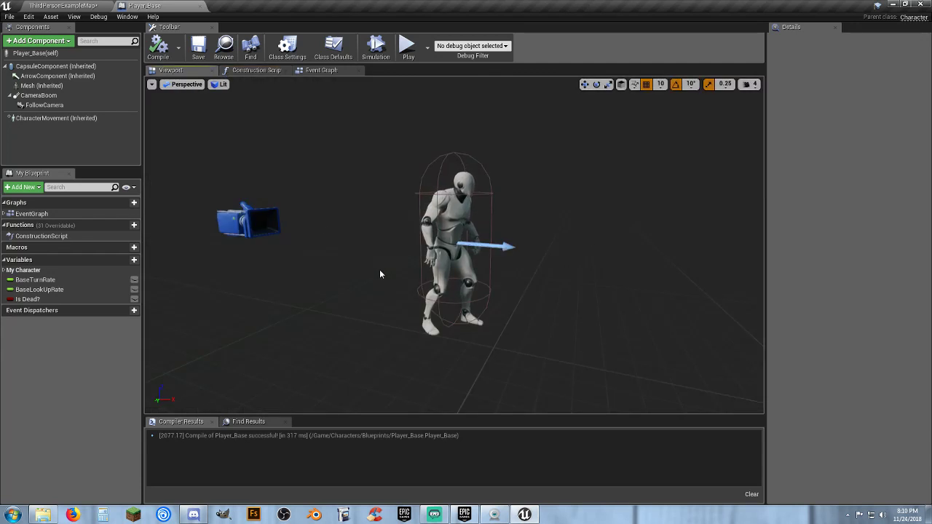
middle_click_drag(498, 318, 437, 276)
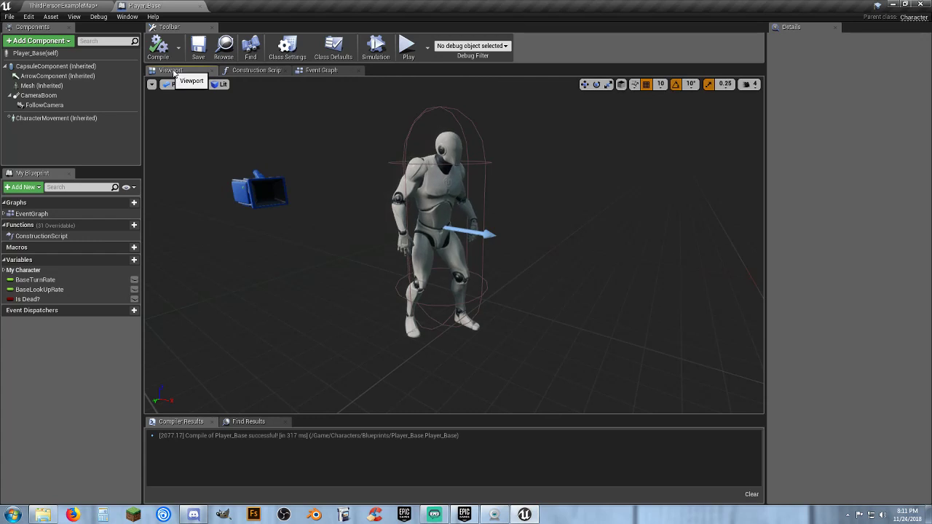
left_click(320, 71)
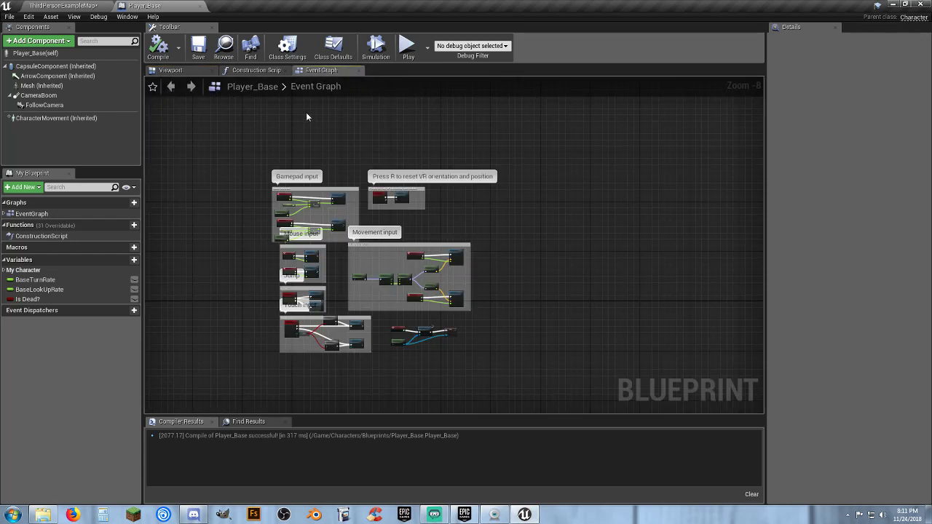
left_click(182, 70)
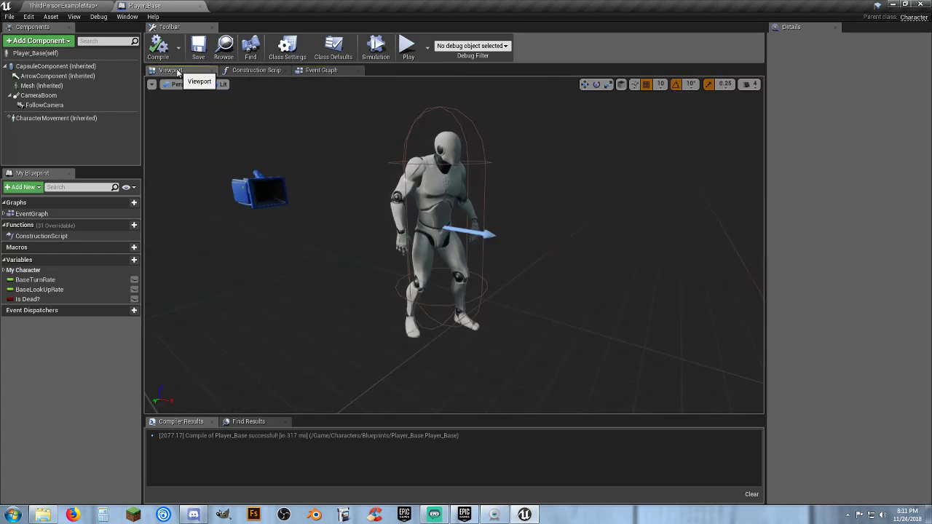
left_click(318, 71)
right_click_drag(496, 251, 558, 258)
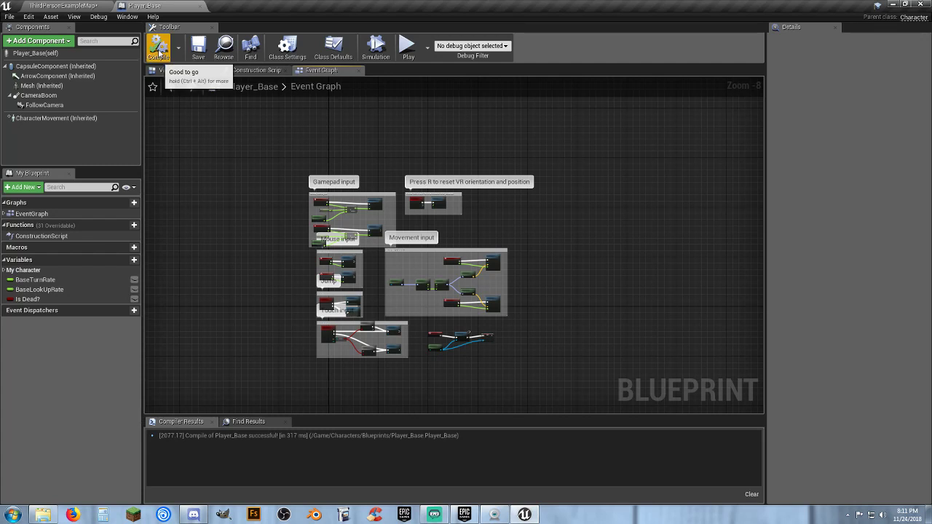
left_click(158, 46)
left_click(199, 48)
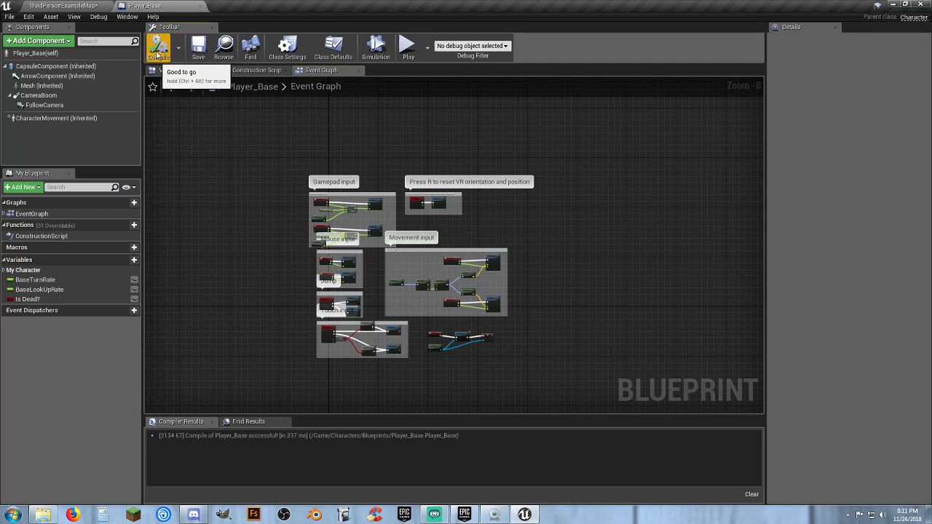
Close Player_Base and Save All to store ThirdPersonGameMode and ThirdPersonExampleMap
left_click(200, 8)
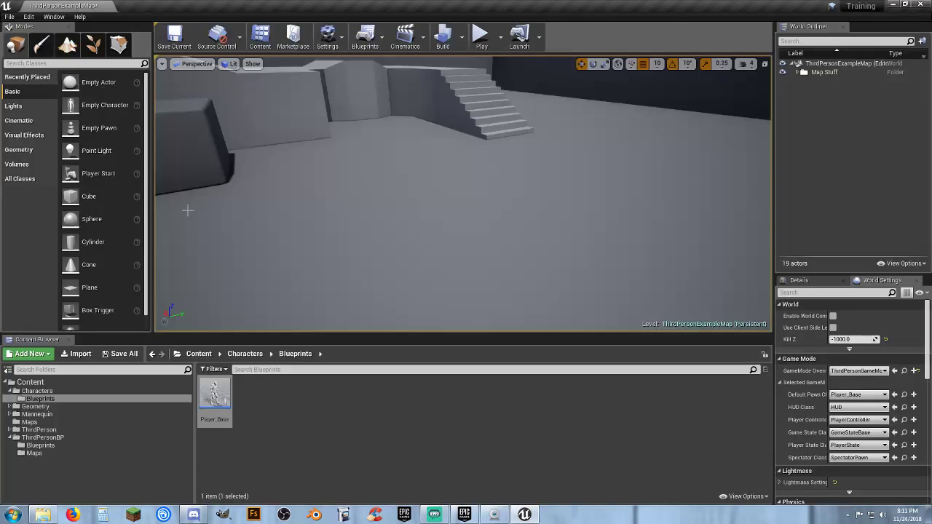
left_click(122, 354)
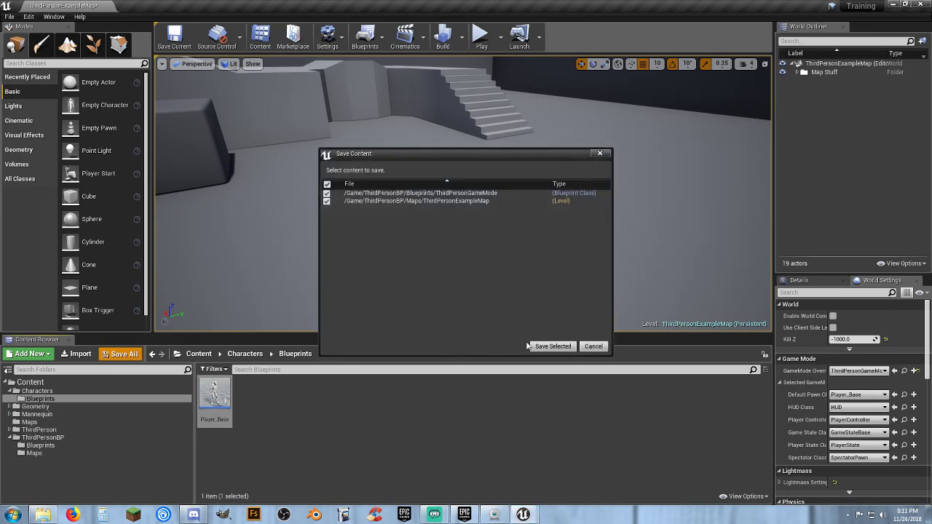
left_click(551, 346)
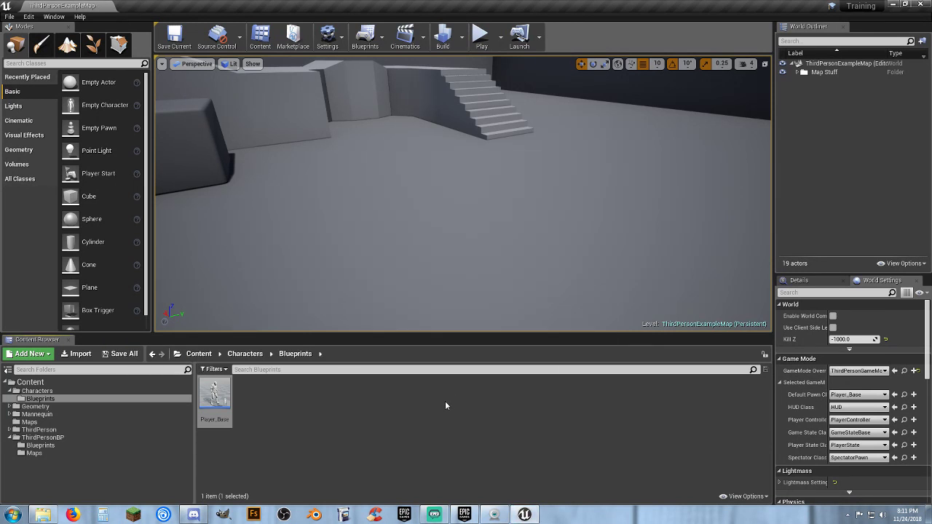
right_click_drag(426, 217, 474, 227)
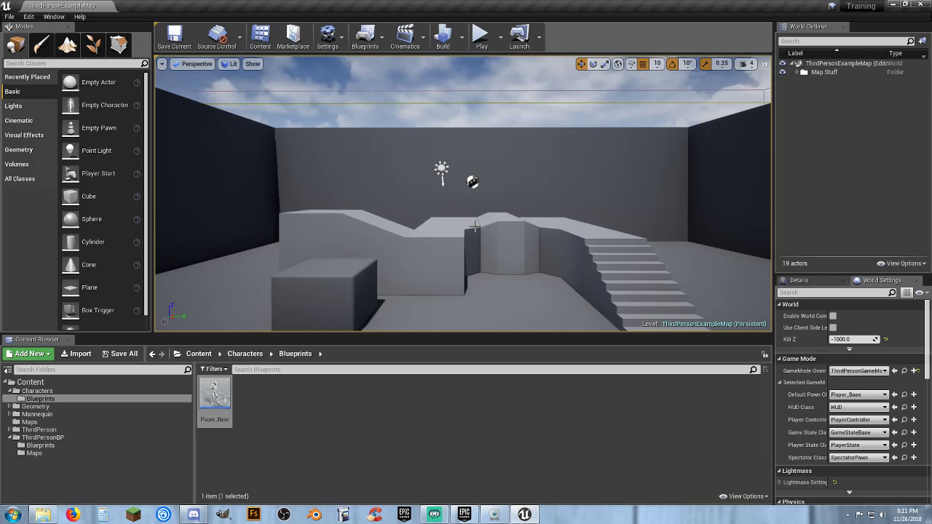
Browse the Characters and ThirdPersonBP Blueprints folders, selecting ThirdPersonCharacter and ThirdPersonGameMode
left_click(327, 440)
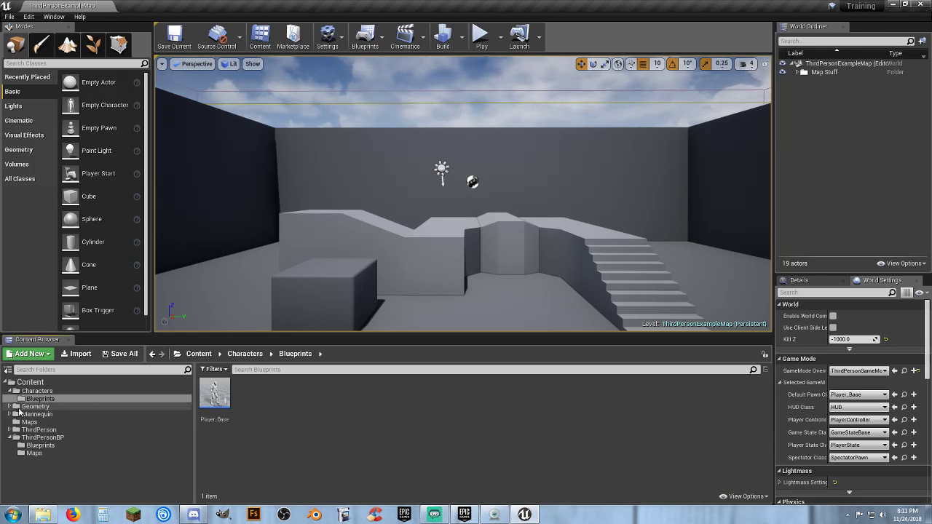
left_click(10, 438)
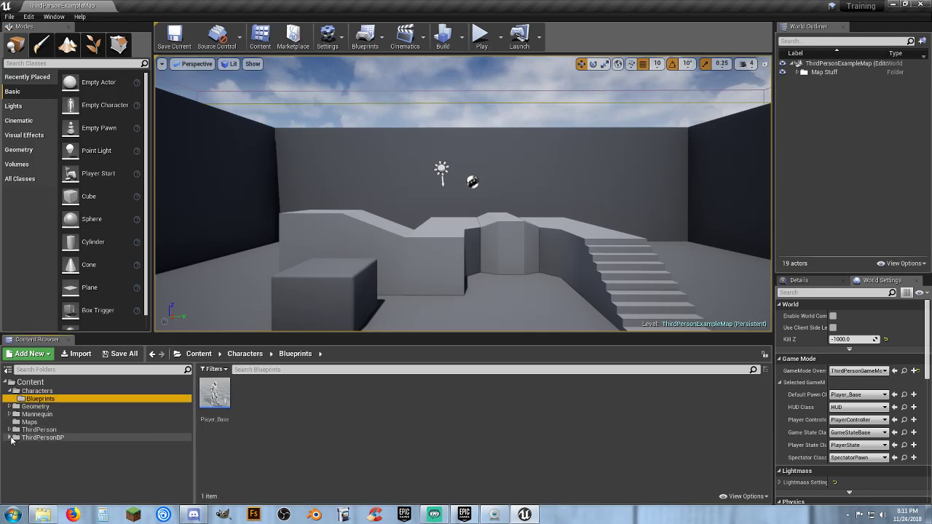
left_click(10, 392)
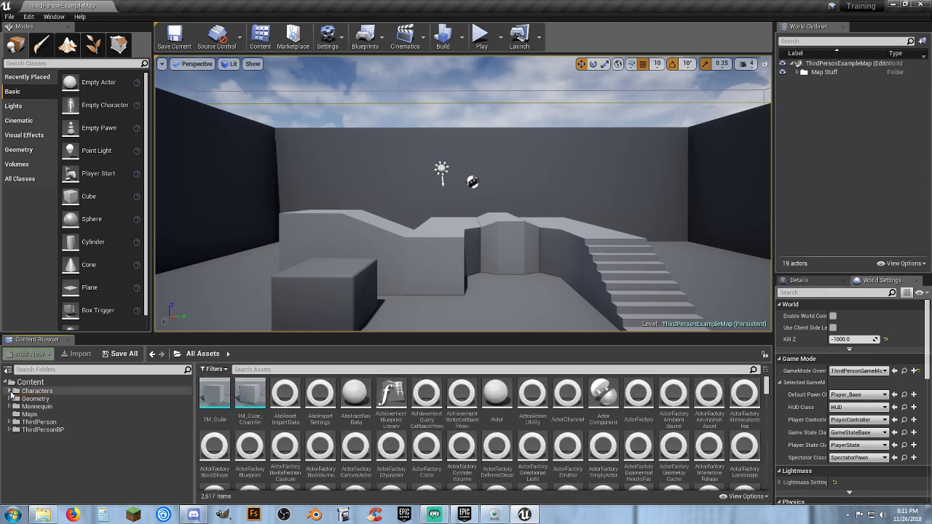
left_click(30, 383)
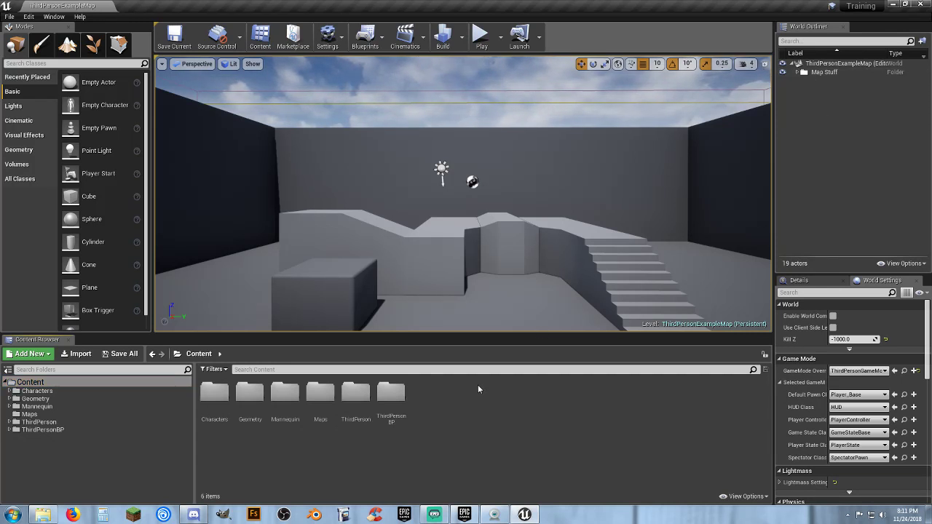
left_click(36, 391)
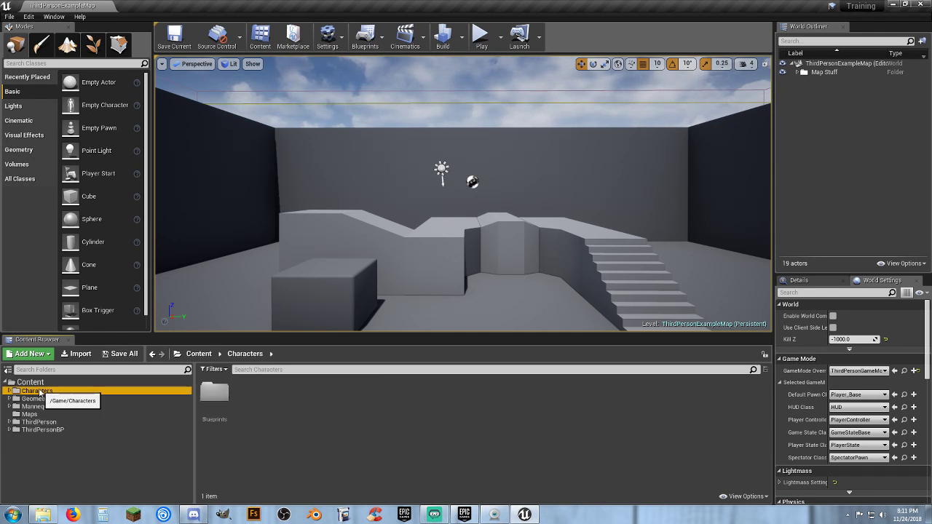
double_click(222, 397)
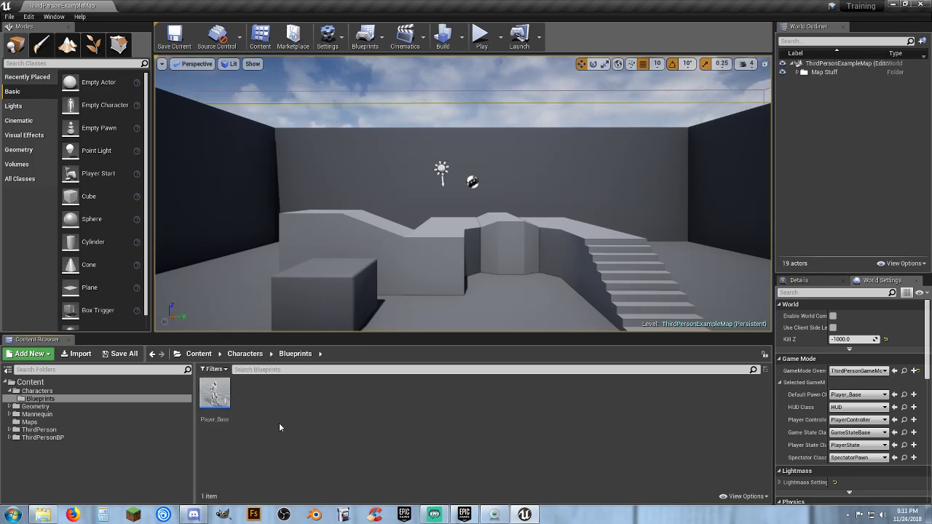
double_click(33, 438)
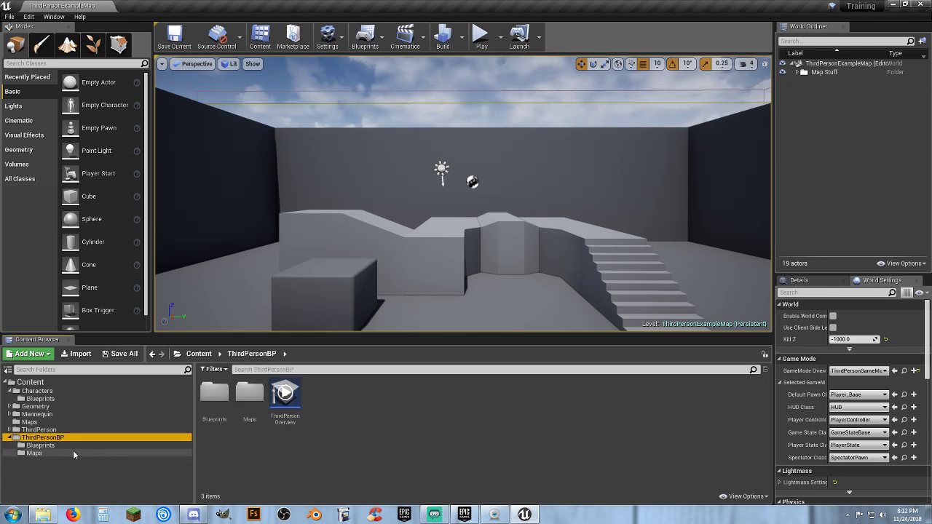
left_click(44, 445)
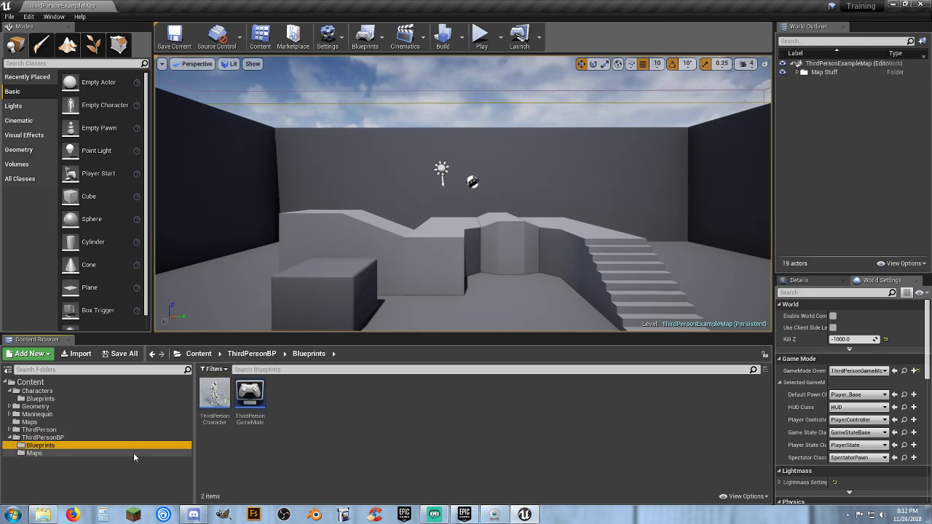
left_click(214, 399)
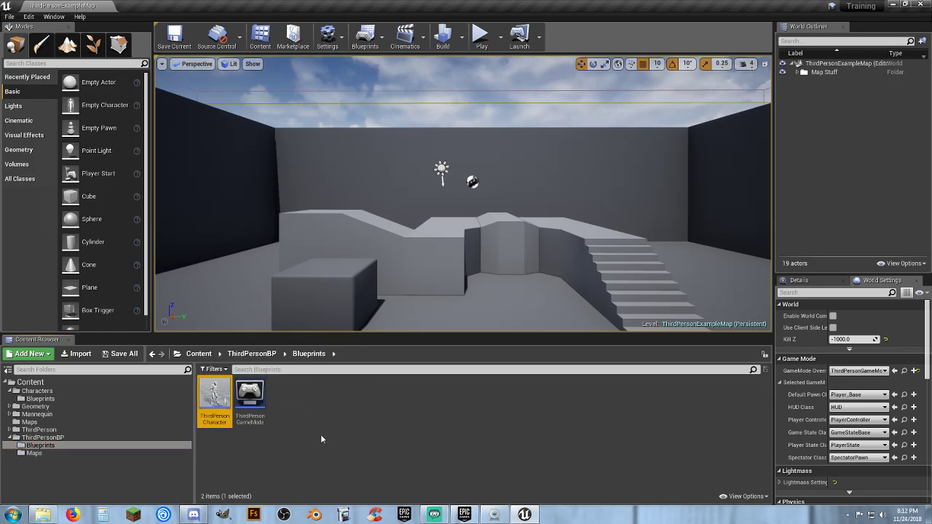
left_click(250, 394)
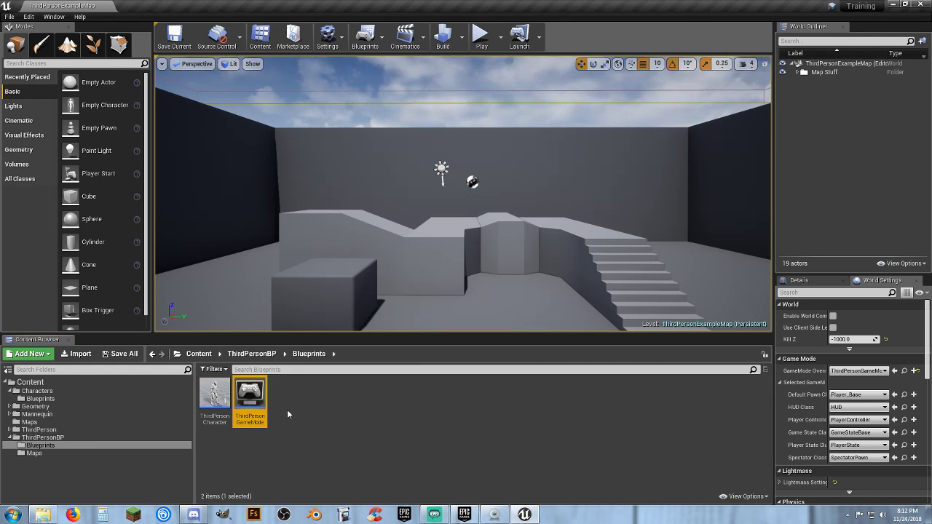
Go to Content > Characters > Blueprints and open Player_Base
left_click(9, 392)
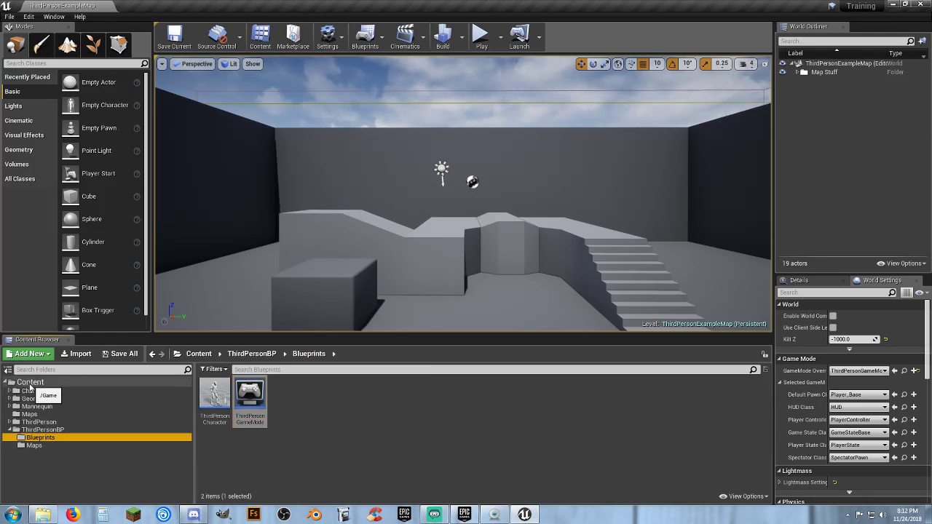
left_click(31, 383)
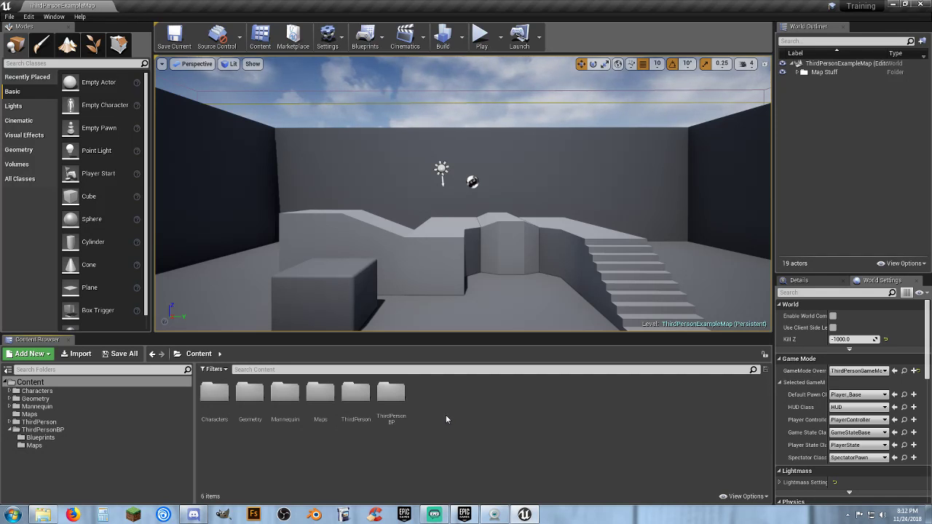
left_click(41, 394)
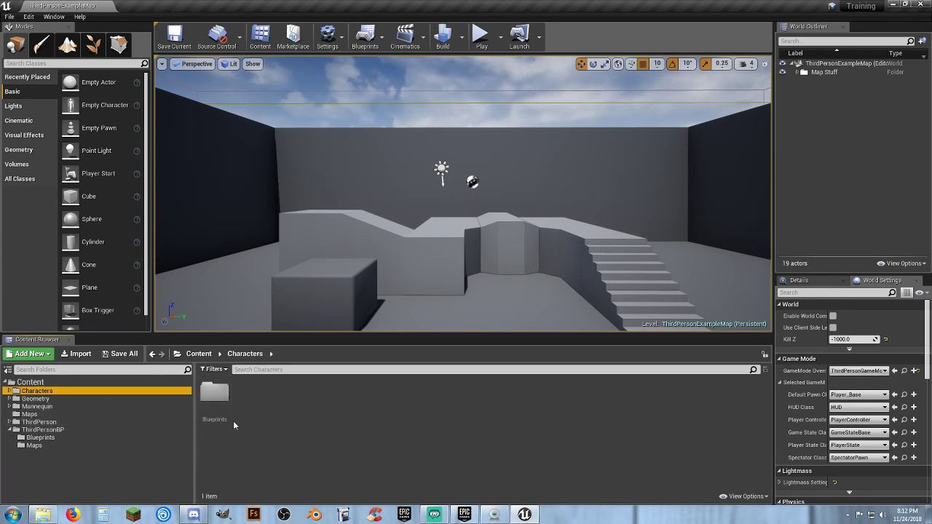
double_click(215, 392)
left_click(215, 397)
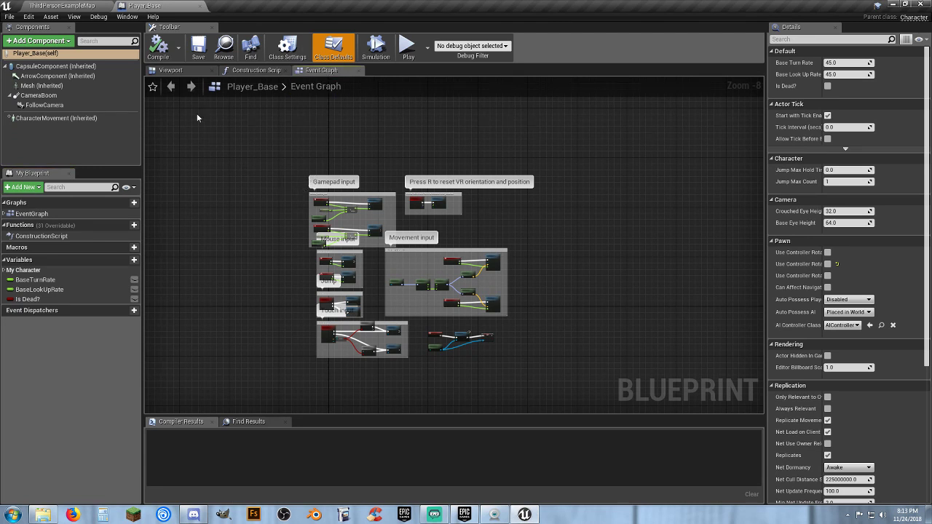
Glance at the 3D viewport, then pan and zoom the event graph to the BeginPlay nodes at 1:1
left_click(173, 69)
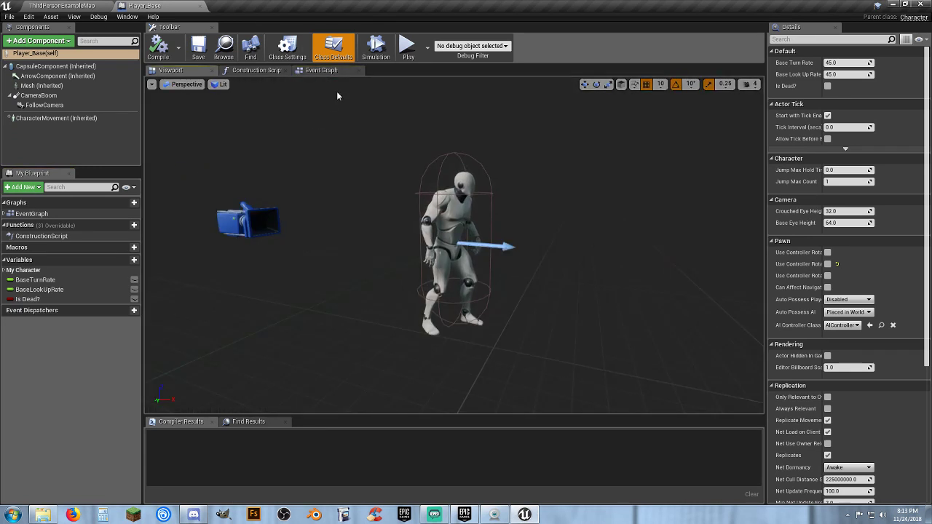
left_click(323, 70)
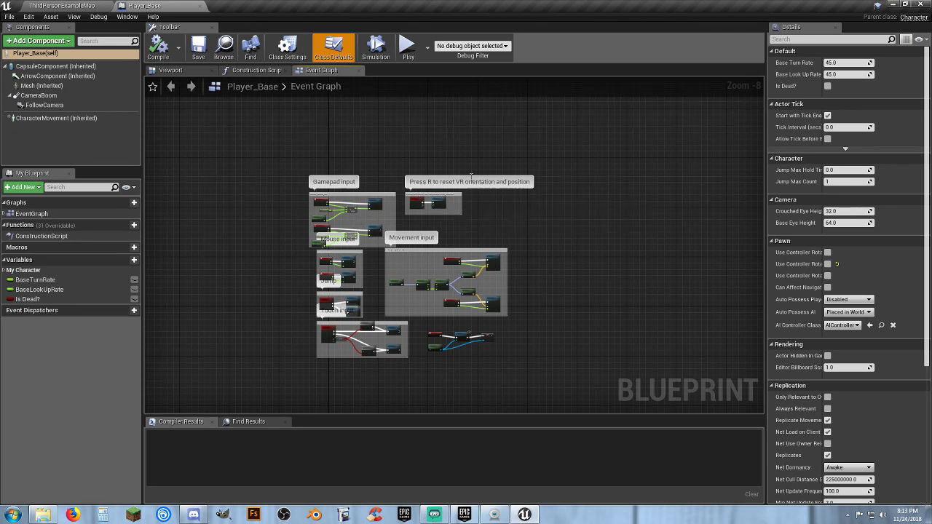
right_click_drag(559, 339, 503, 241)
scroll(501, 239, "up", 8)
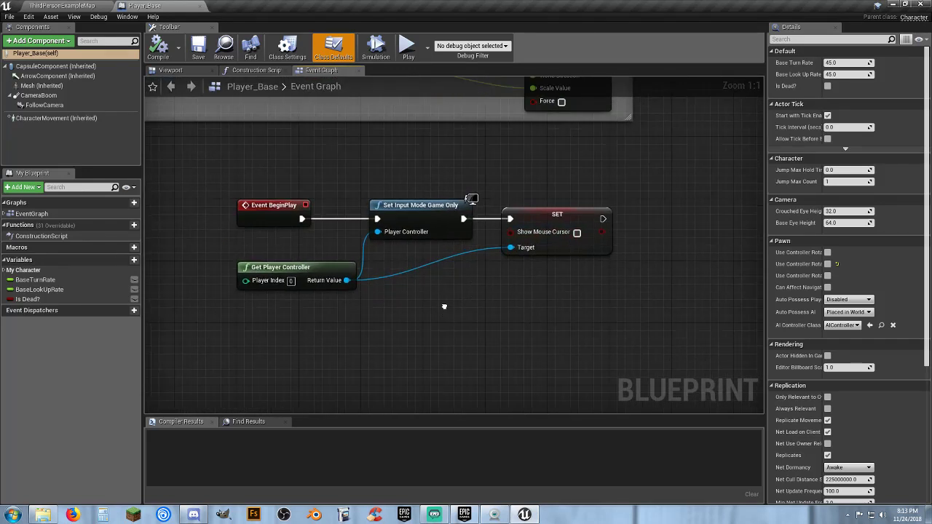
Select the four Begin Play nodes and reposition them together
left_click_drag(612, 326, 236, 192)
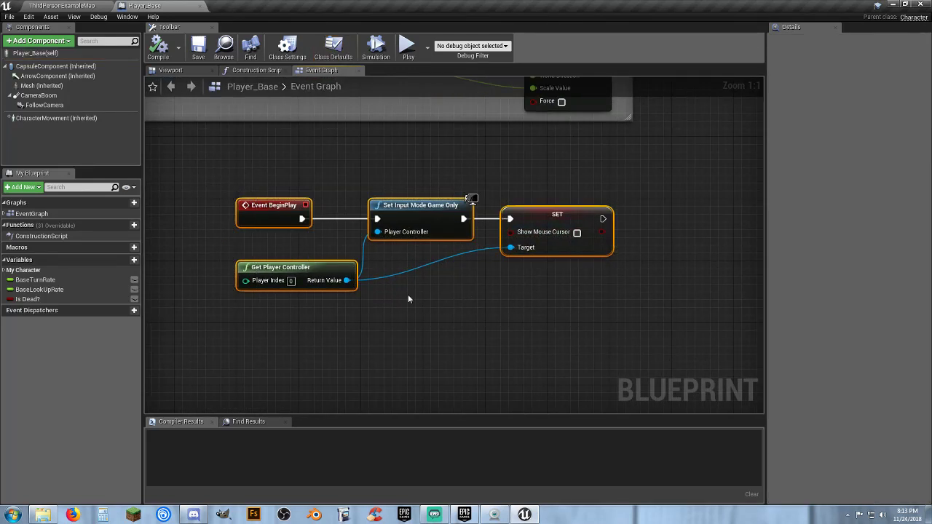
right_click_drag(483, 347, 501, 325)
left_click_drag(675, 292, 215, 138)
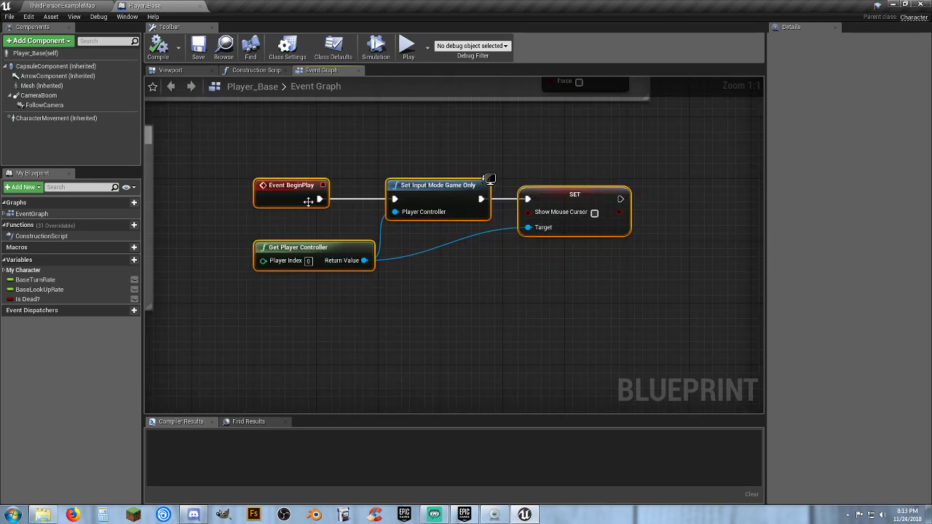
mouse_move(296, 190)
left_mouse_down()
mouse_move(589, 303)
mouse_move(381, 299)
mouse_move(336, 197)
mouse_move(285, 188)
left_mouse_up()
Wrap the nodes in a comment titled 'Begin Play Stuff' and move the group lower right
key("c")
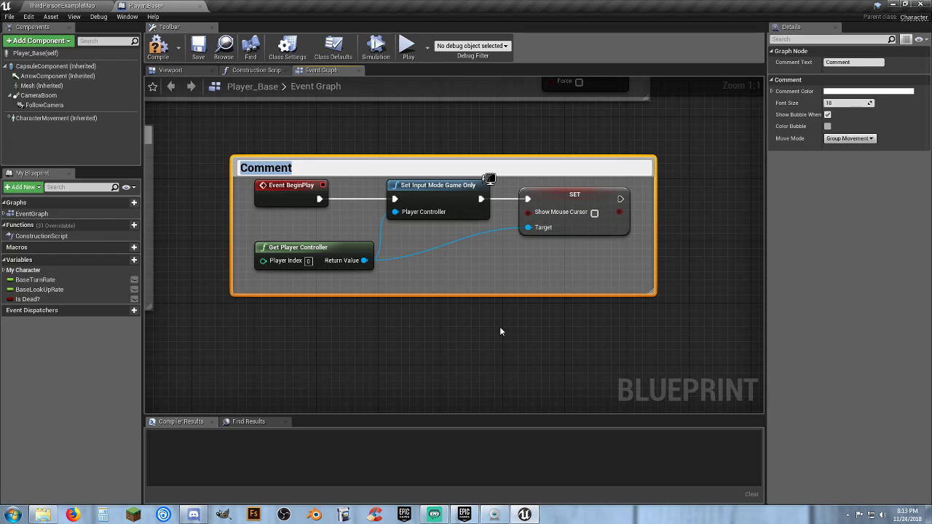
type("Begin Pl")
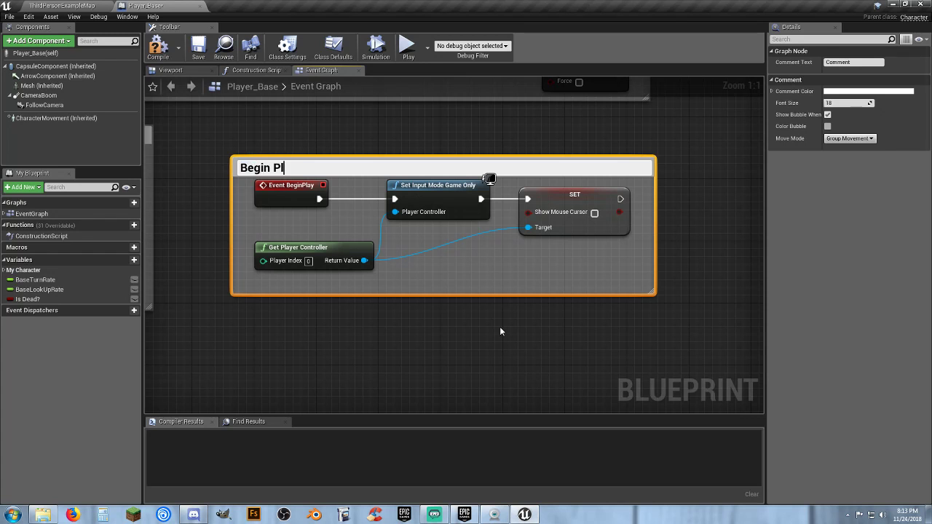
type("ay Stuff")
key("Return")
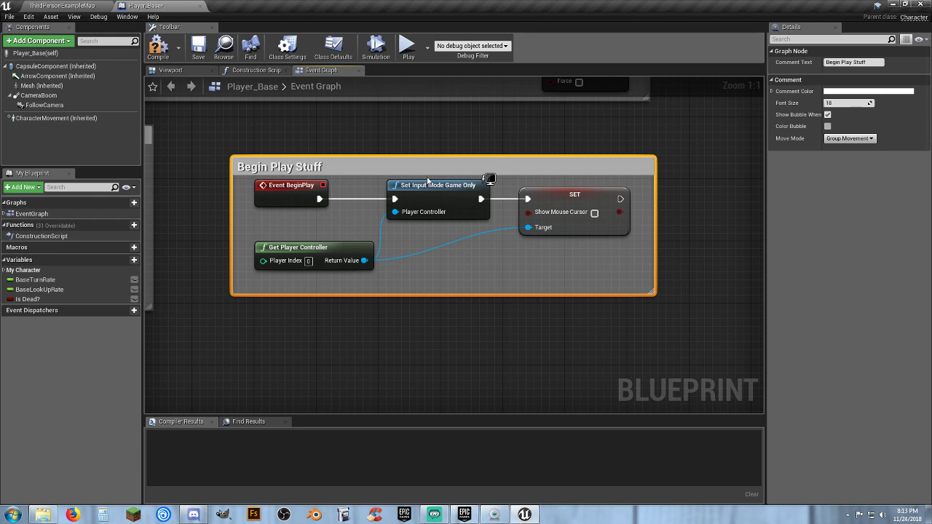
left_click(476, 270)
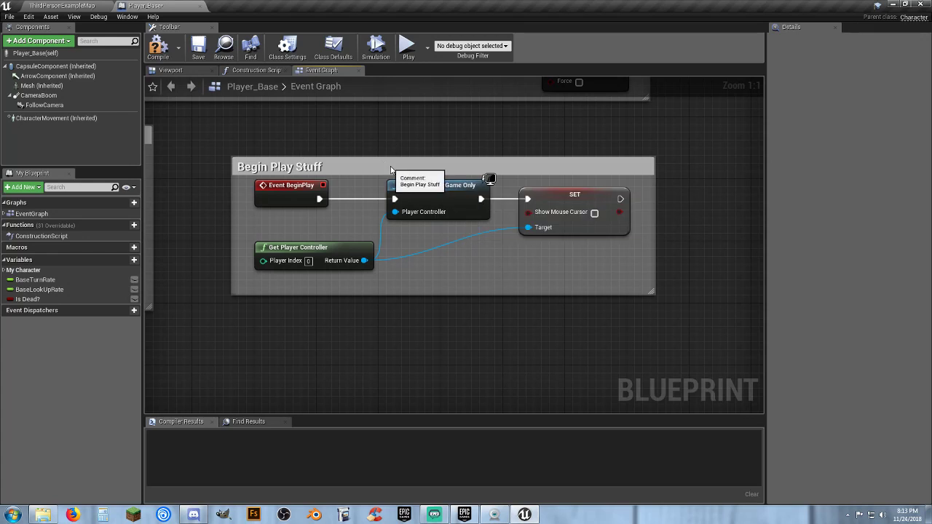
left_click_drag(391, 169, 403, 195)
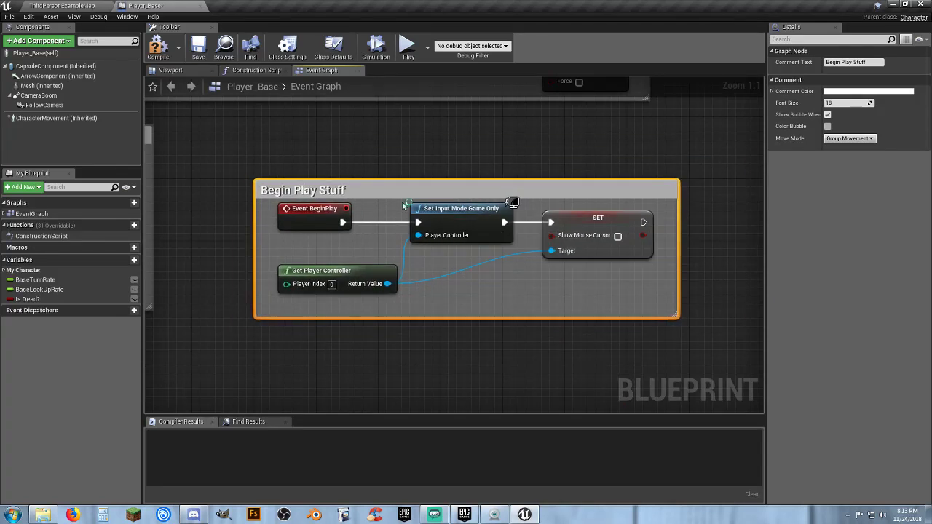
Set the Begin Play Stuff title font size to 25 and make its box taller
left_click(834, 103)
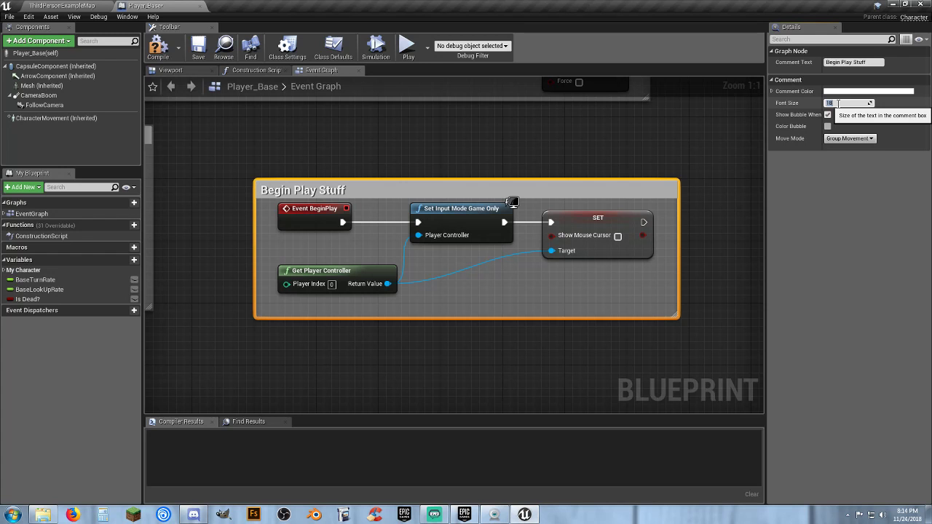
type("25")
key("Return")
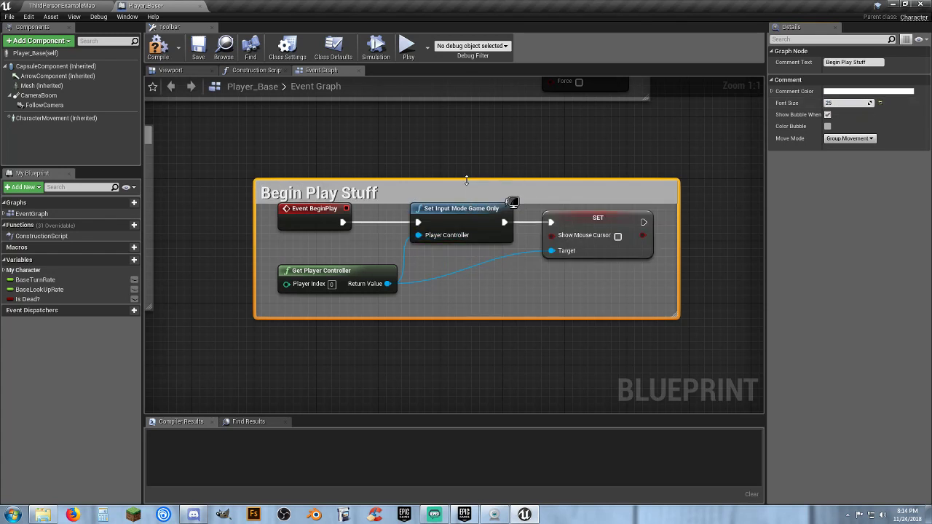
left_click_drag(466, 180, 467, 172)
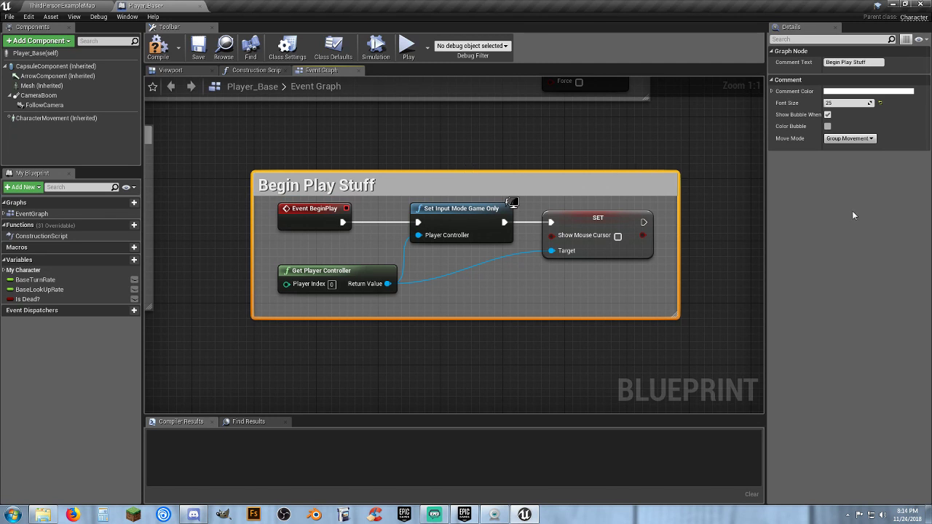
left_click(828, 126)
left_click(828, 126)
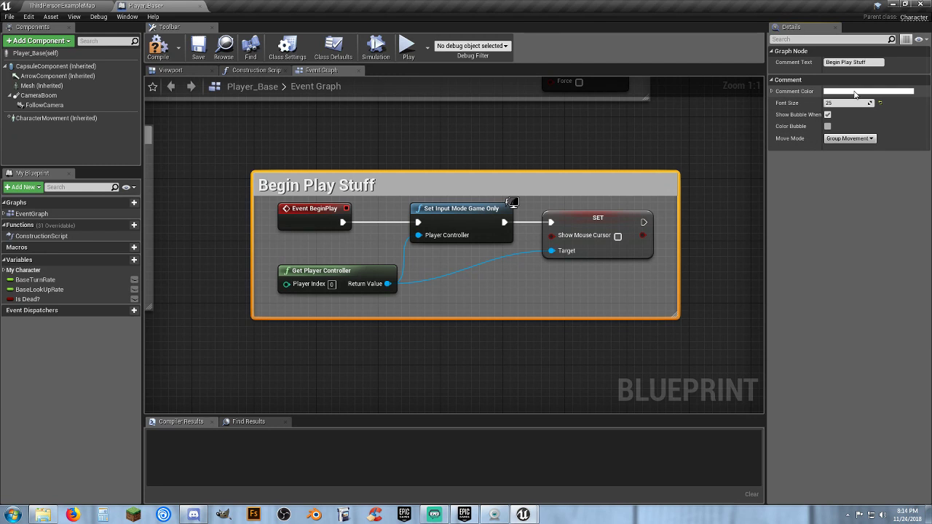
Set the comment colour to red (G 0, B 0), save it to the colour theme, and apply
left_click(856, 94)
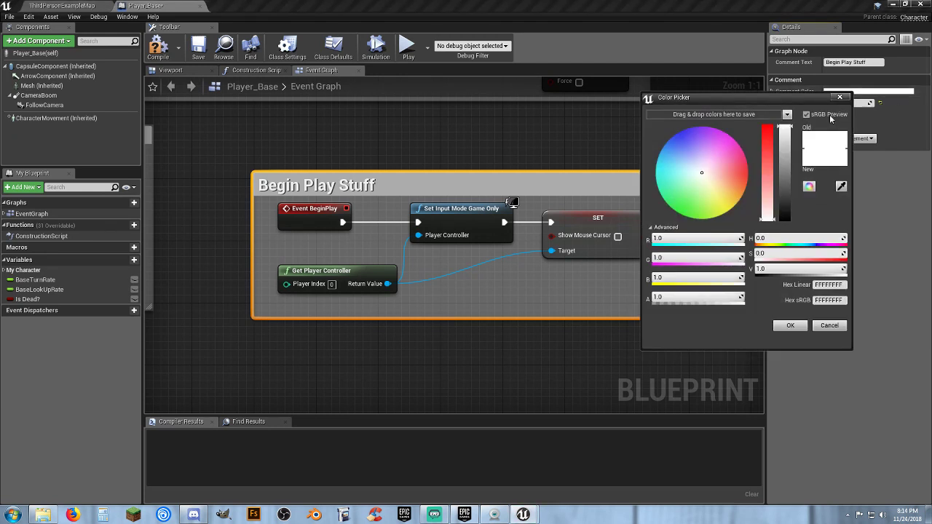
left_click_drag(757, 102, 587, 122)
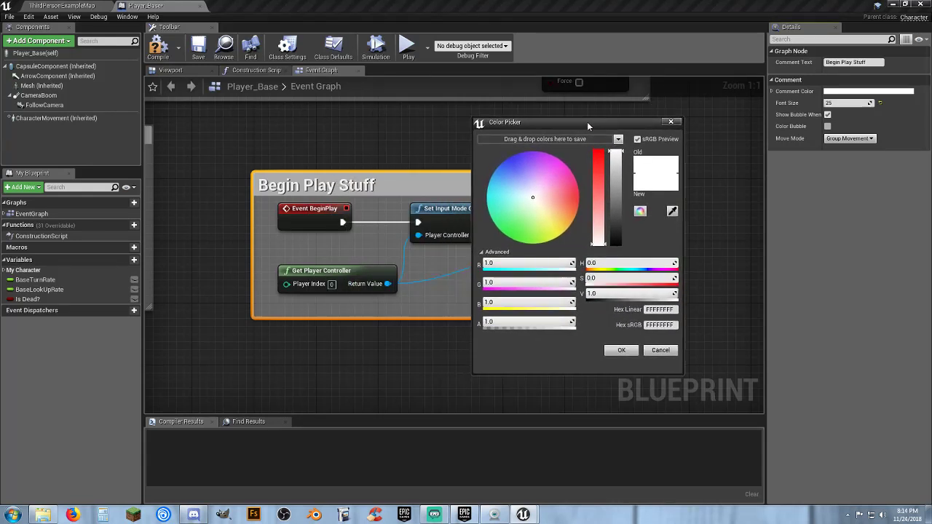
left_click(502, 265)
key("Tab")
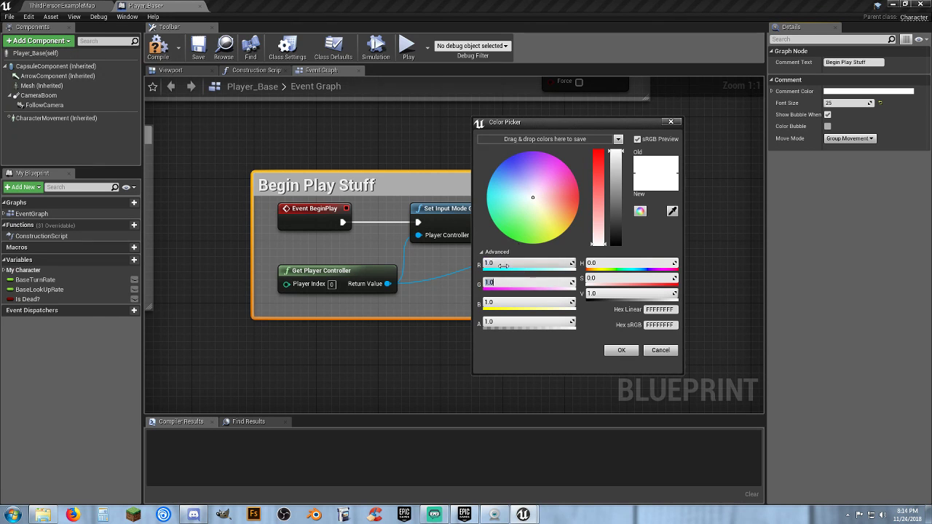
type("0")
key("Tab")
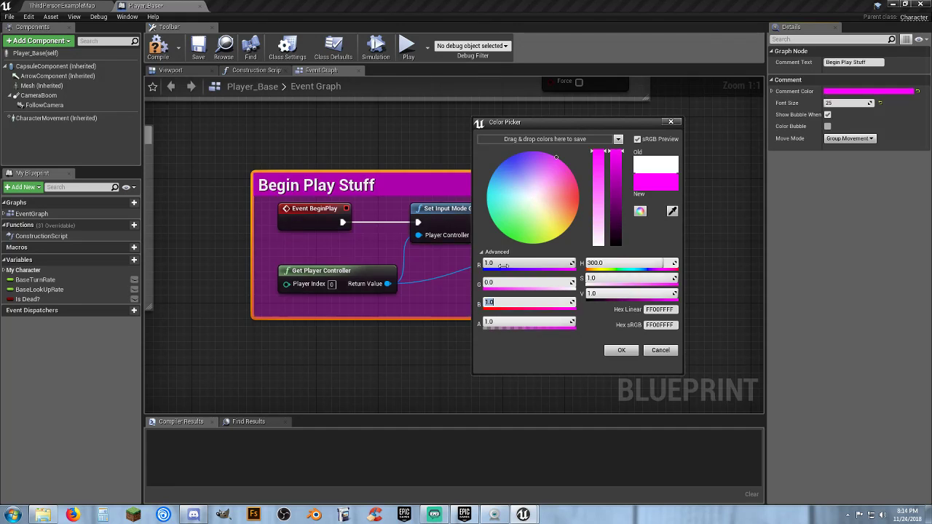
type("0")
key("Tab")
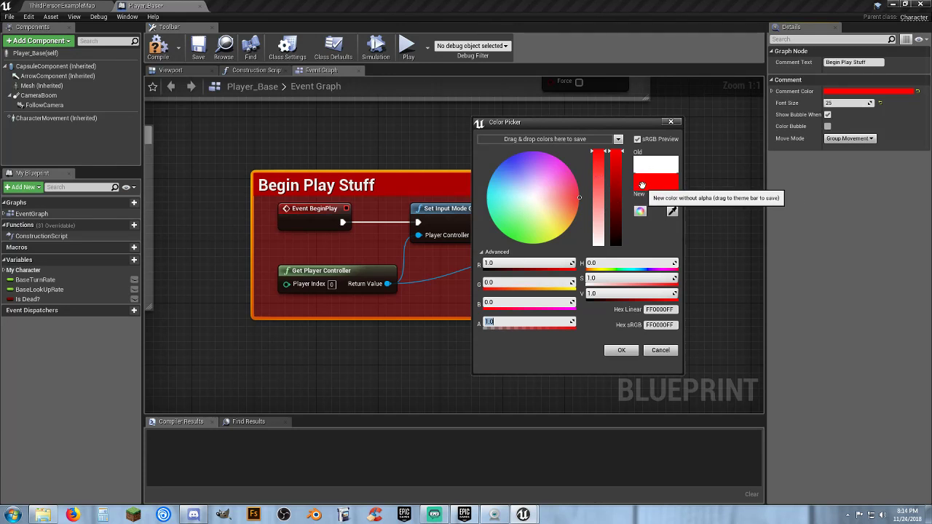
left_click_drag(652, 186, 549, 136)
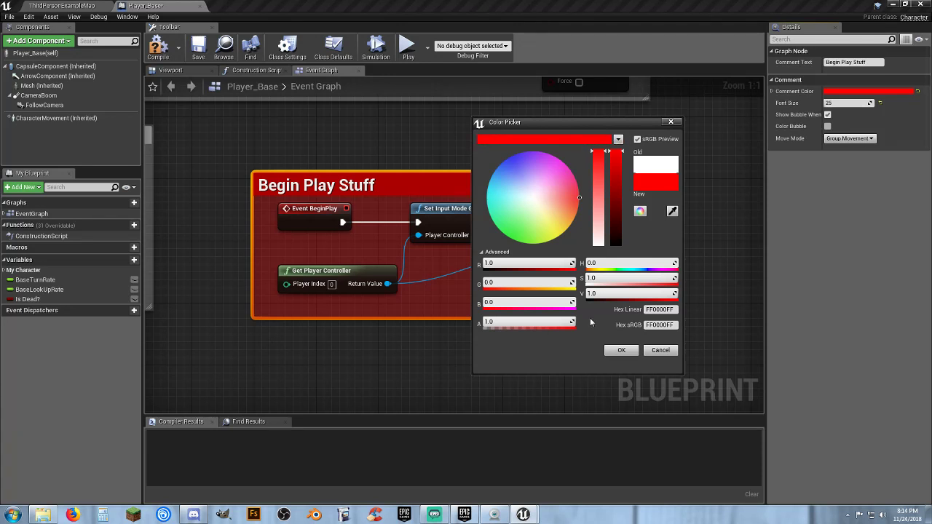
left_click(617, 350)
left_click(527, 385)
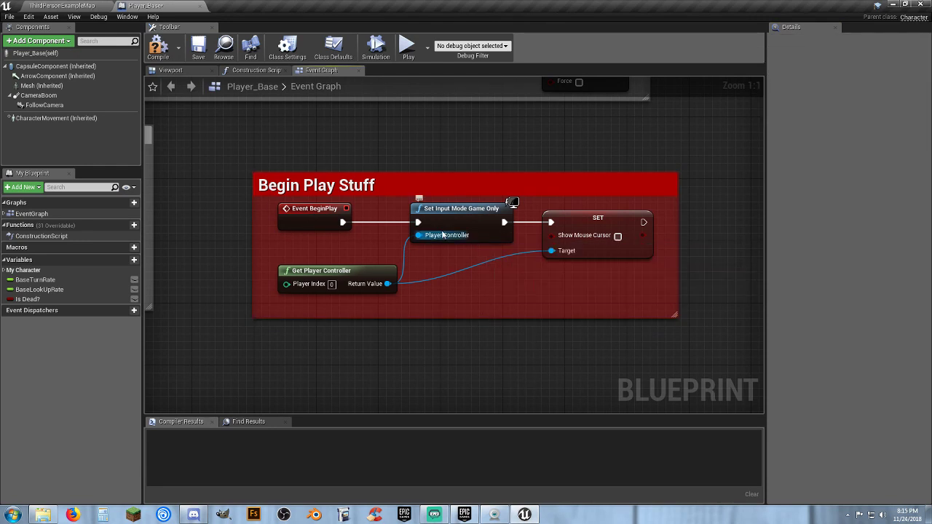
Zoom out over the whole graph, return to Begin Play Stuff, and reopen its Comment Color picker
scroll(329, 154, "down", 7)
right_click_drag(329, 155, 428, 296)
scroll(423, 263, "down", 5)
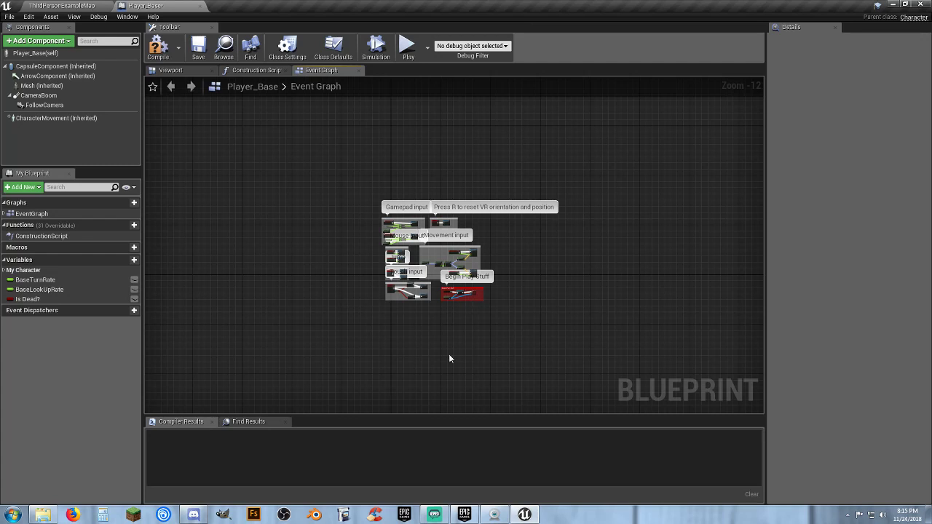
scroll(471, 295, "up", 12)
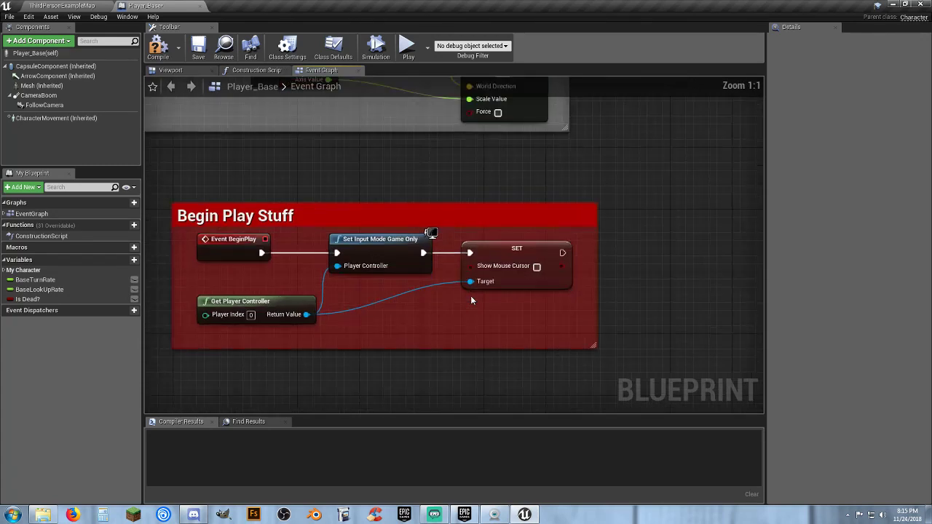
right_click_drag(474, 310, 468, 314)
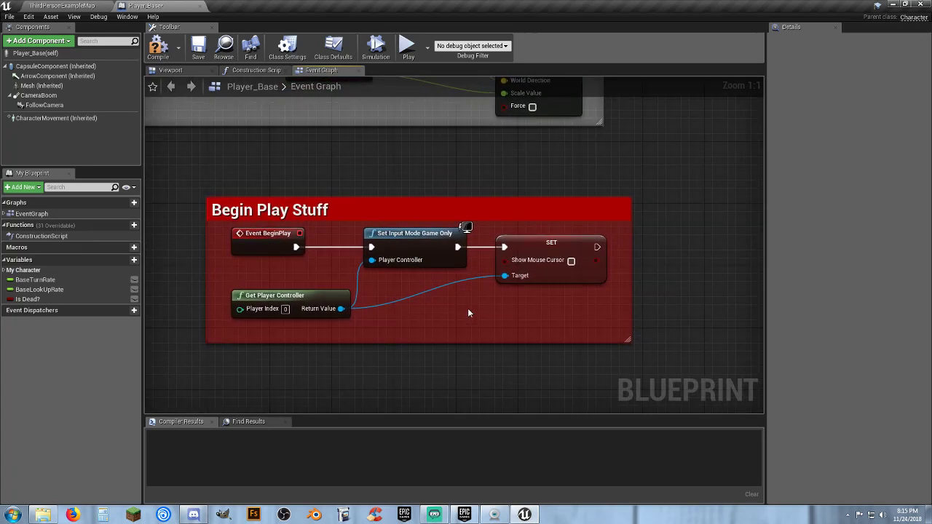
left_click(406, 207)
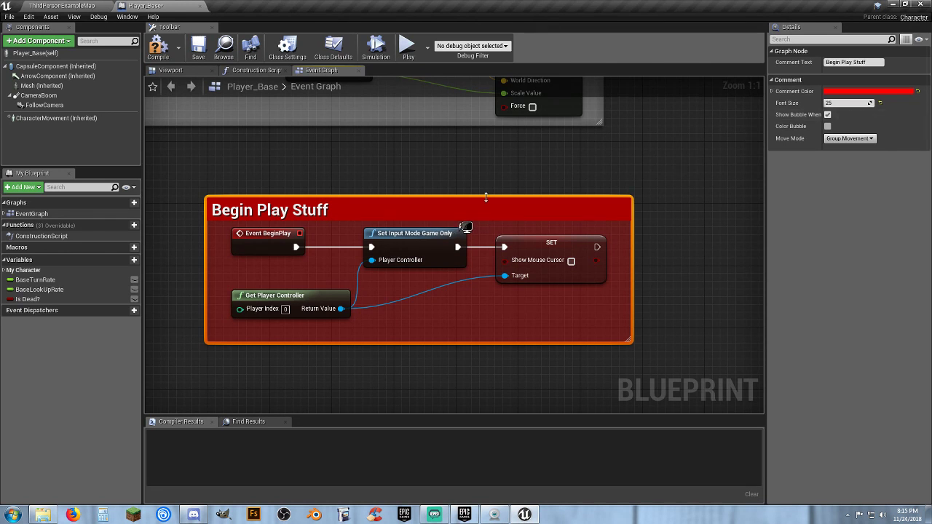
left_click_drag(176, 162, 396, 299)
left_click(687, 378)
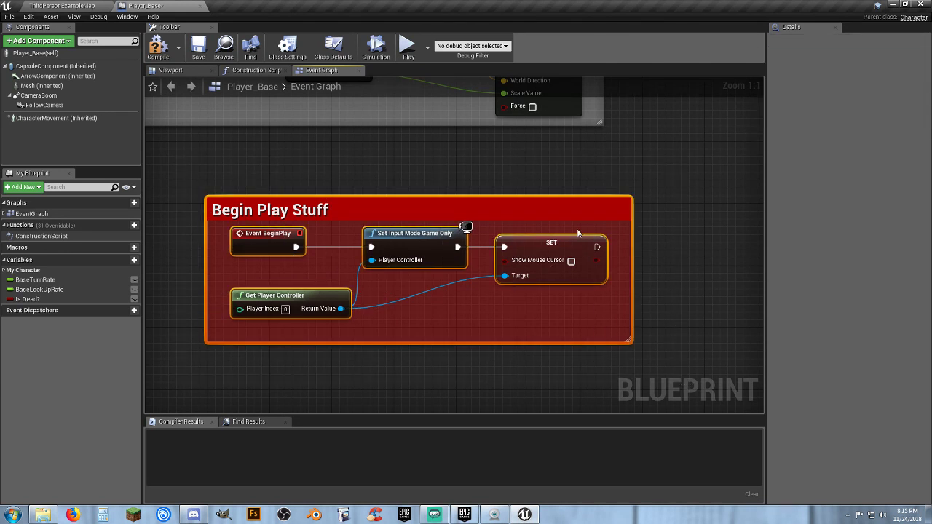
left_click(535, 214)
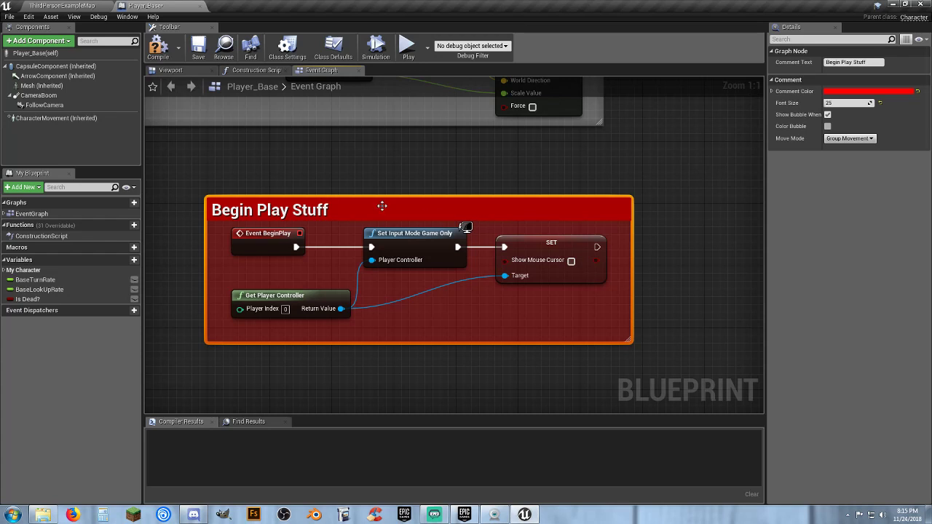
left_click(866, 91)
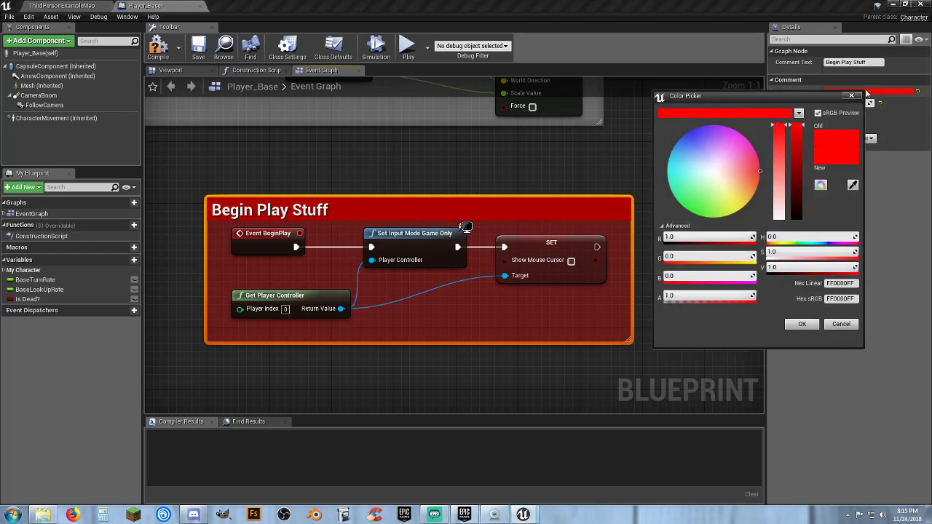
Set the Begin Play Stuff colour to pure green (R 0, G 1, B 0), save it to the theme, and apply
left_click(709, 216)
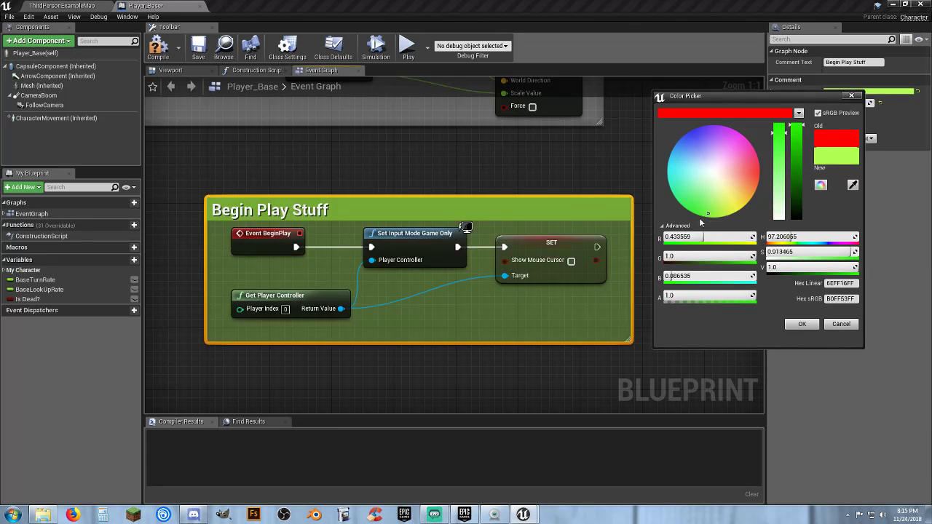
left_click(697, 237)
mouse_move(721, 199)
left_mouse_down()
mouse_move(736, 182)
mouse_move(707, 158)
mouse_move(695, 179)
mouse_move(730, 207)
mouse_move(727, 217)
mouse_move(704, 215)
left_mouse_up()
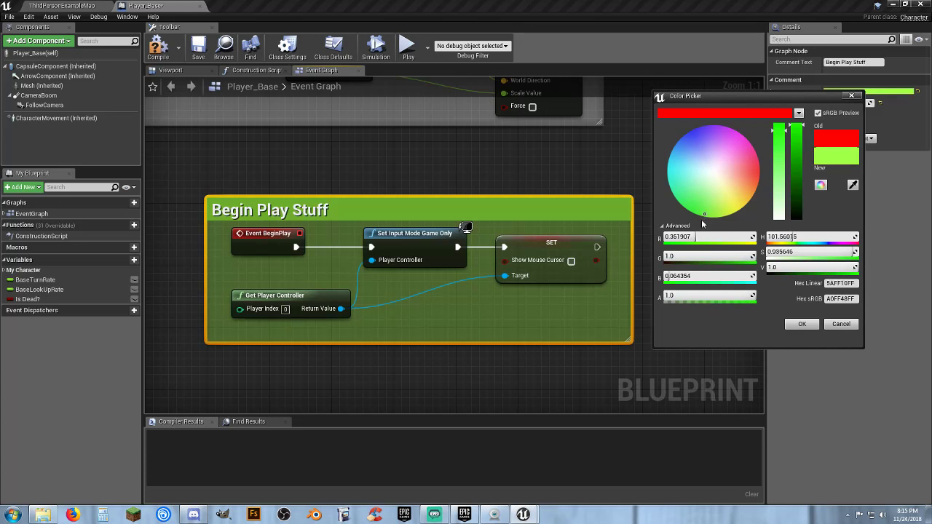
left_click(702, 236)
type("0")
key("Tab")
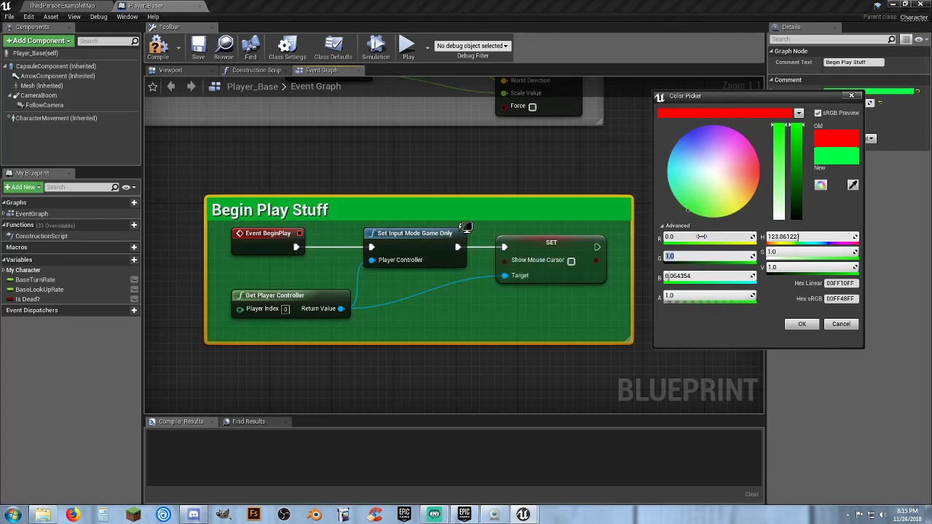
key("Tab")
type("0")
key("Tab")
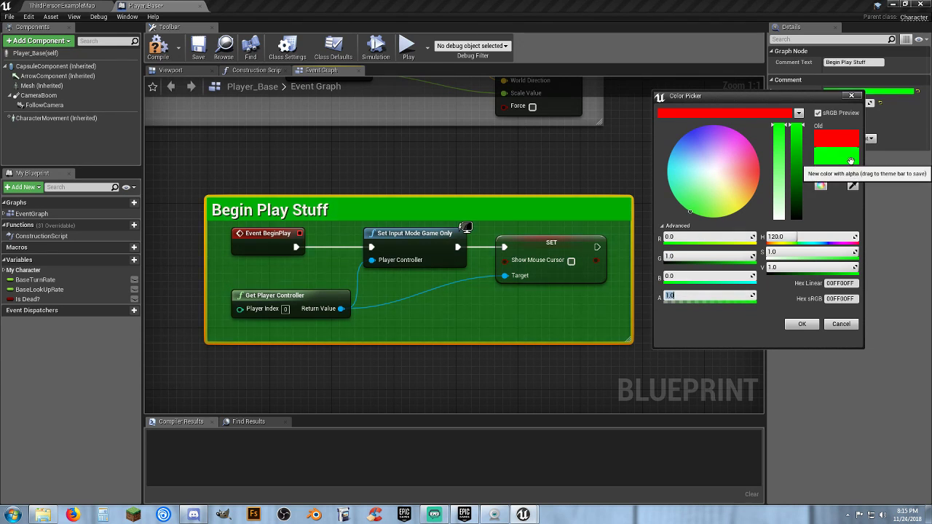
left_click_drag(851, 160, 743, 115)
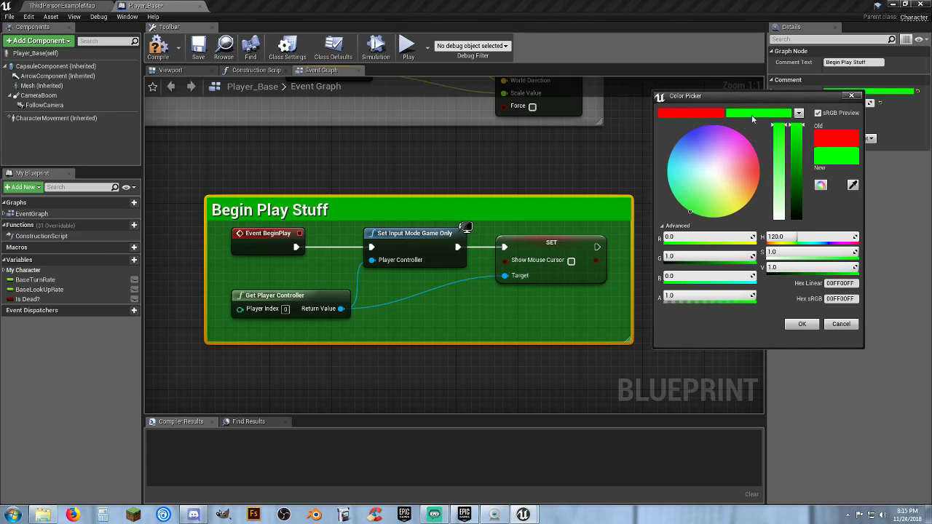
left_click(802, 323)
scroll(475, 200, "down", 3)
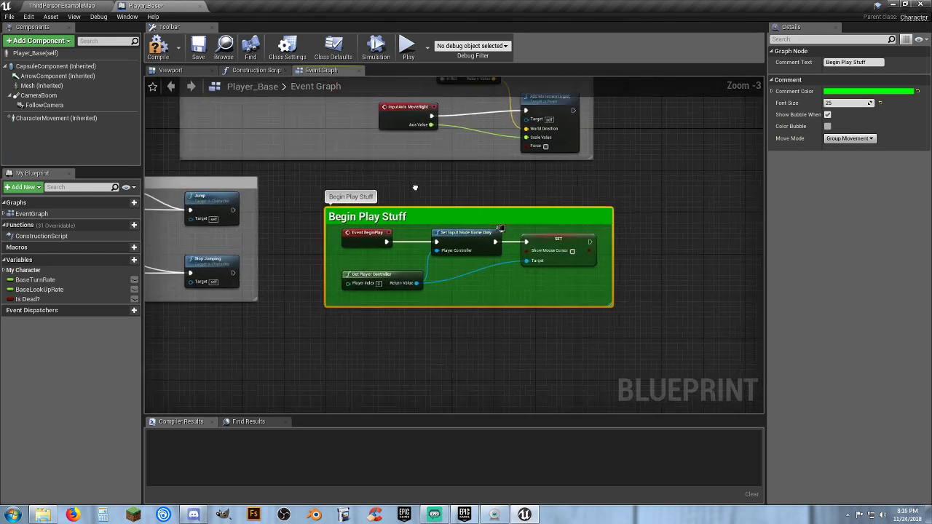
Box-select the Touch input comment with all its nodes and delete them
right_click_drag(415, 188, 745, 190)
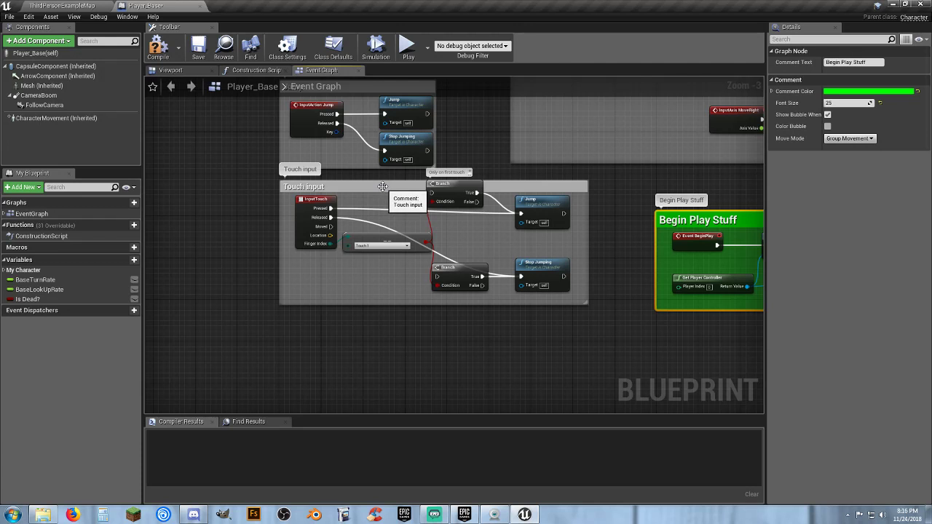
left_click_drag(382, 191, 379, 227)
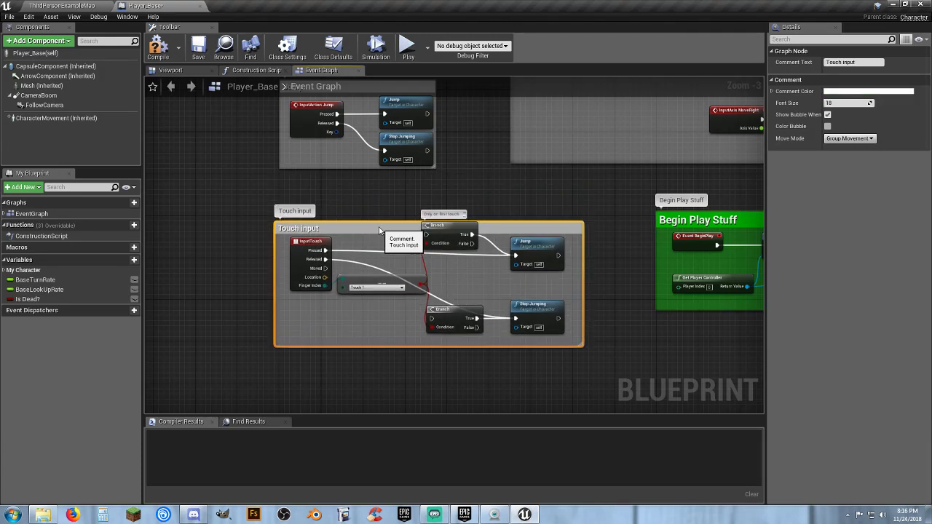
left_click(383, 214)
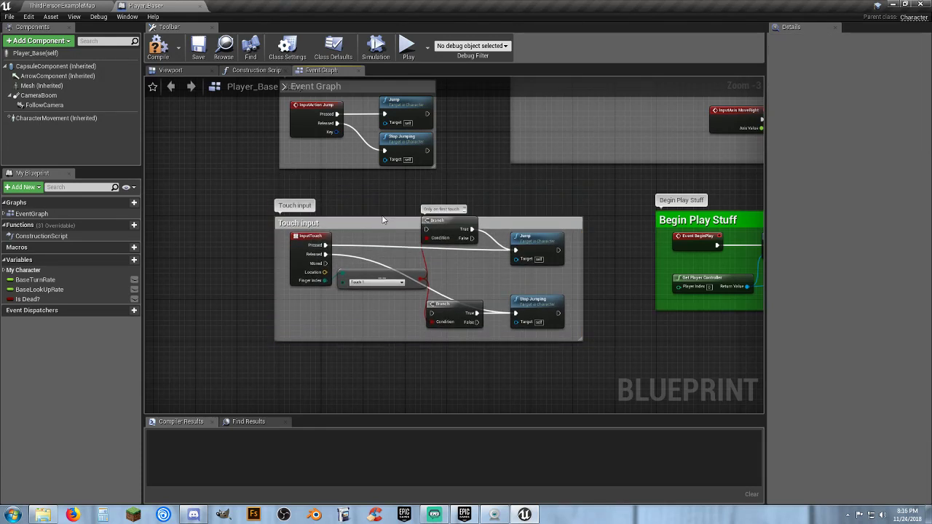
left_click_drag(382, 217, 386, 192)
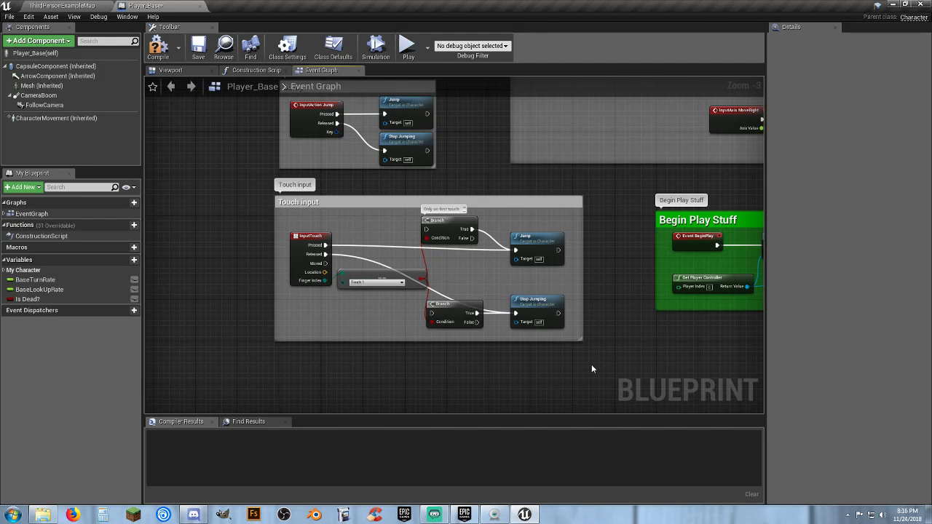
left_click_drag(607, 361, 238, 189)
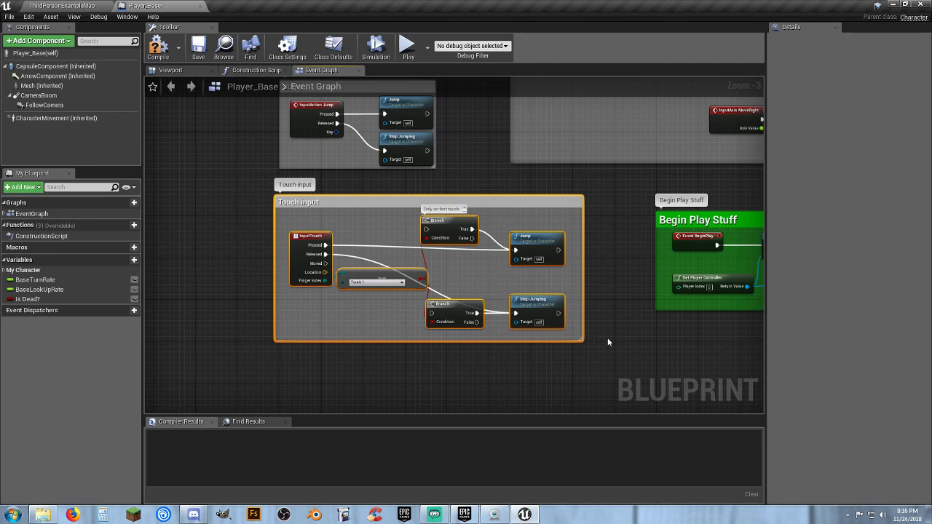
key("Delete")
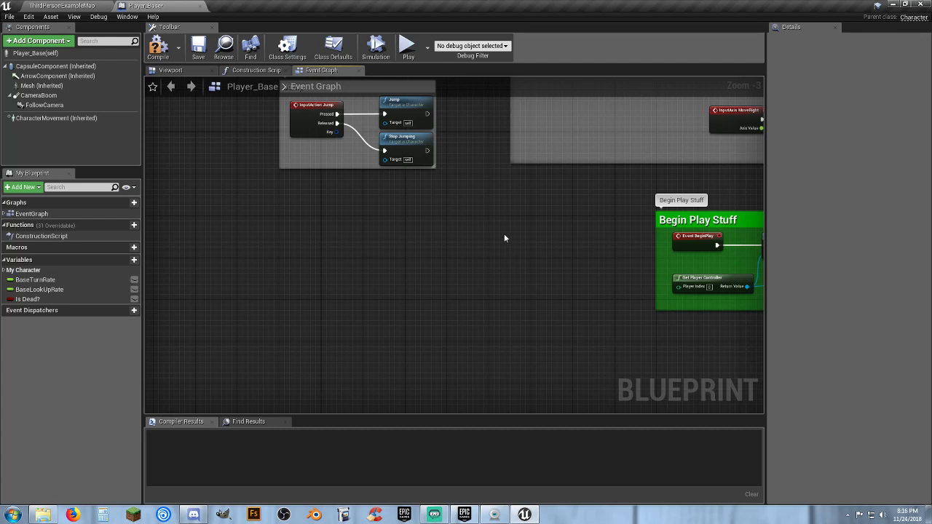
Pan to the Mouse input and Jump comments and select the Jump comment
right_click_drag(483, 207, 480, 372)
right_click_drag(460, 290, 463, 328)
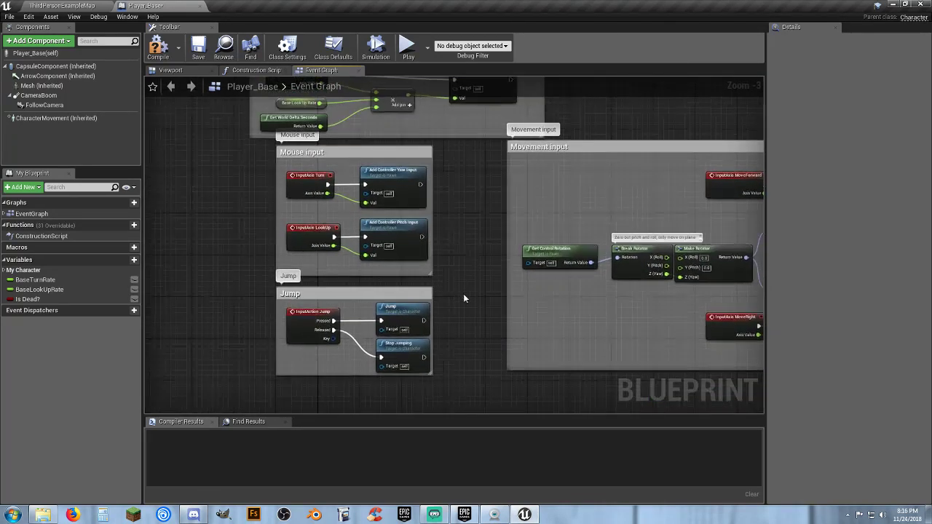
left_click_drag(460, 385, 247, 145)
left_click(487, 292)
left_click(354, 298)
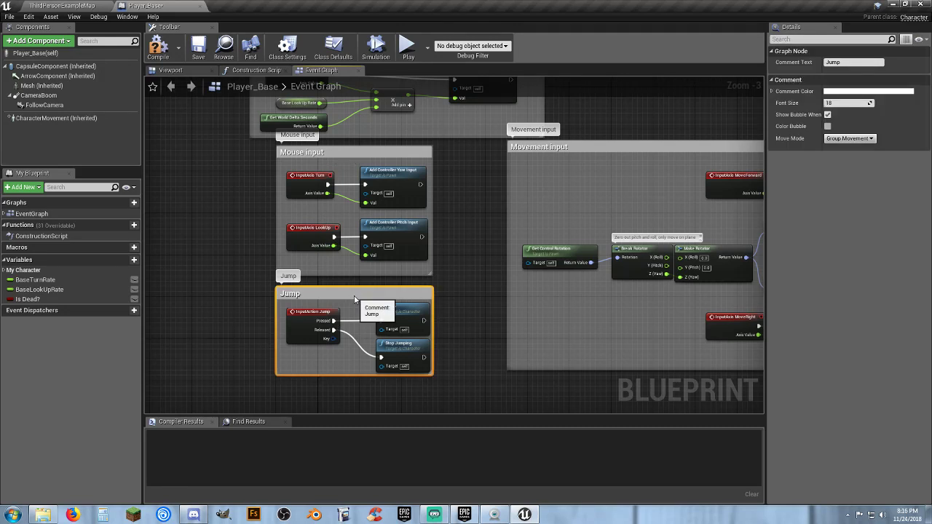
Try out yellow hues for the Jump comment, entering 0.75 channel values
left_click(875, 93)
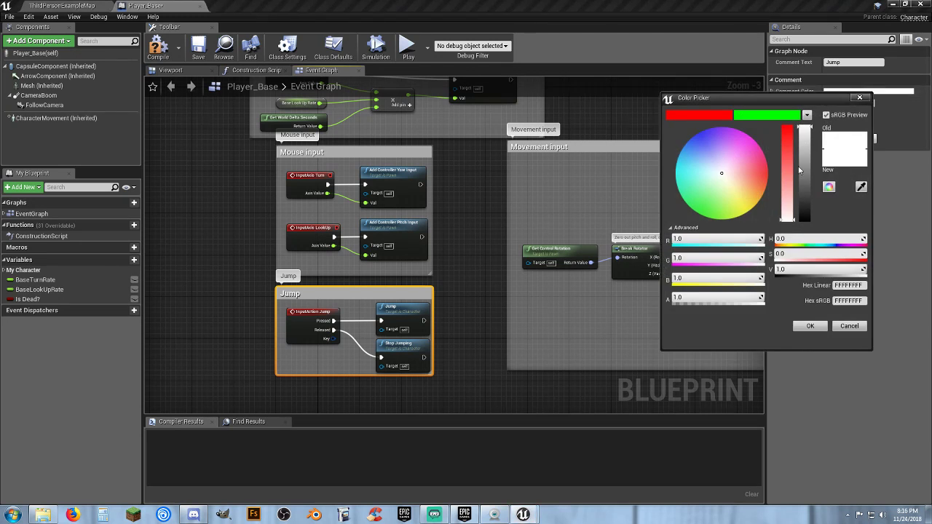
left_click_drag(752, 209, 762, 220)
left_click_drag(799, 248, 782, 247)
mouse_move(758, 206)
left_mouse_down()
mouse_move(771, 212)
mouse_move(744, 214)
left_mouse_up()
left_click(703, 239)
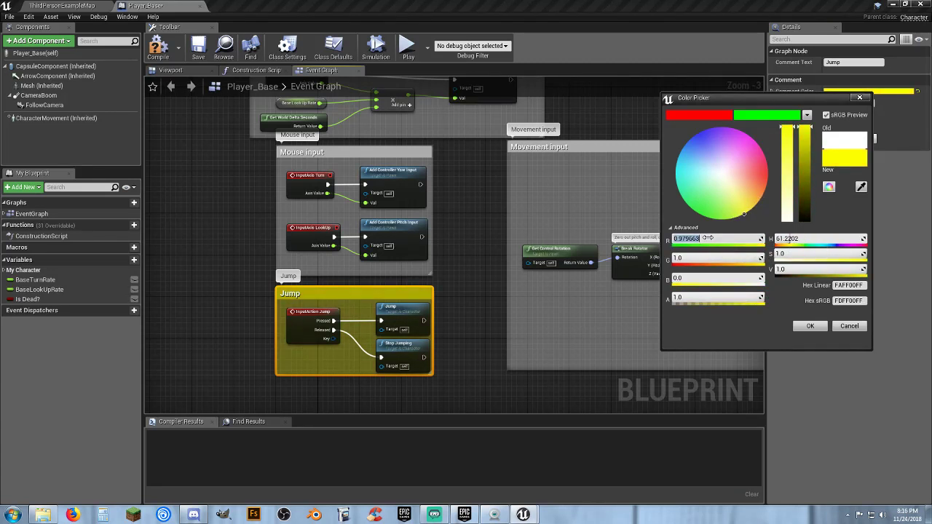
key("BackSpace")
key("Tab")
type("0.75")
key("Tab")
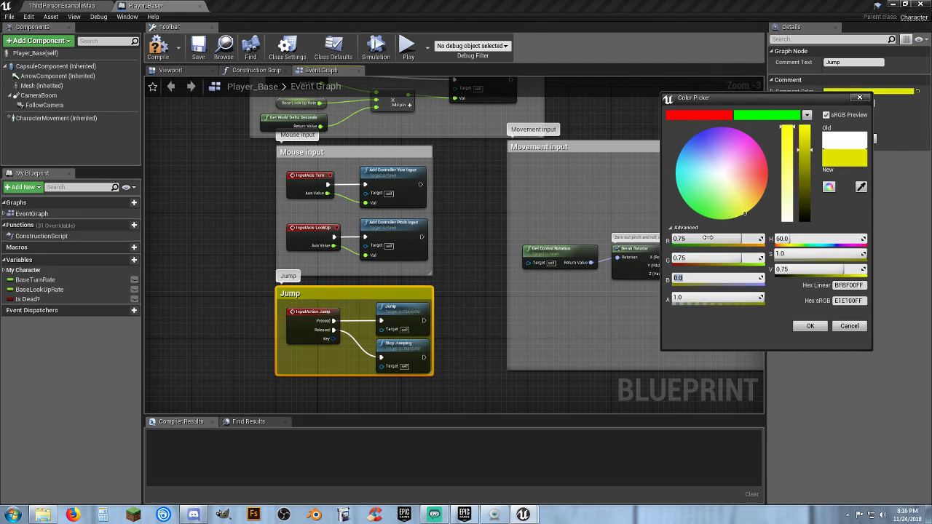
type("0.75")
key("Tab")
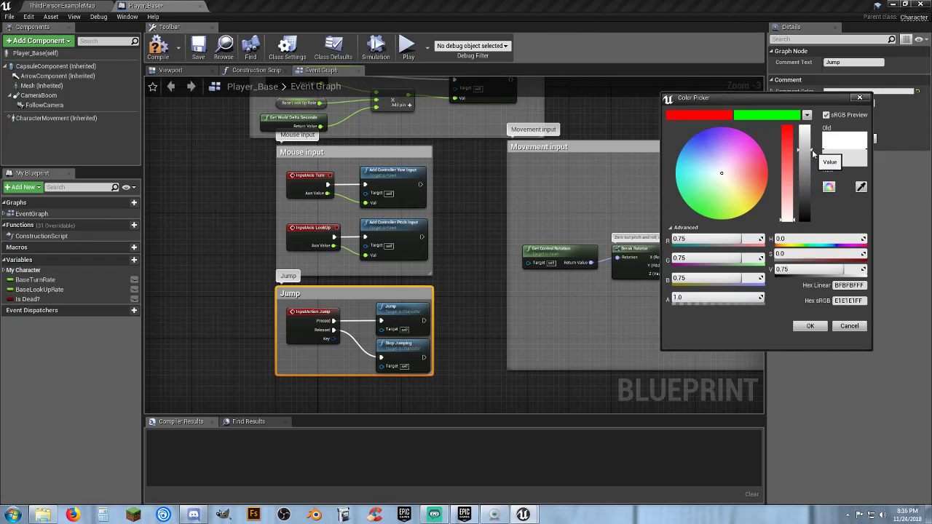
Settle on a yellow for the Jump comment, save it as a theme swatch, and apply it
left_click_drag(813, 153, 821, 107)
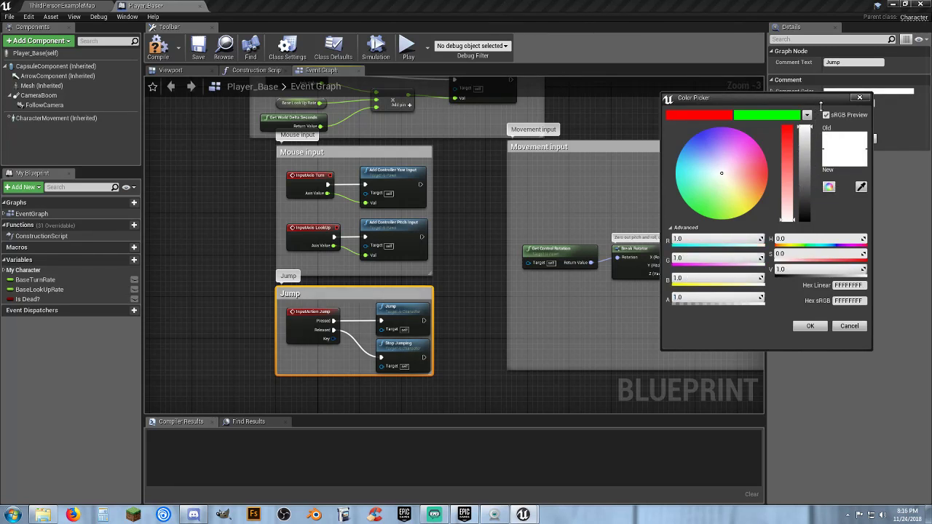
left_click_drag(789, 215, 788, 128)
left_click(753, 206)
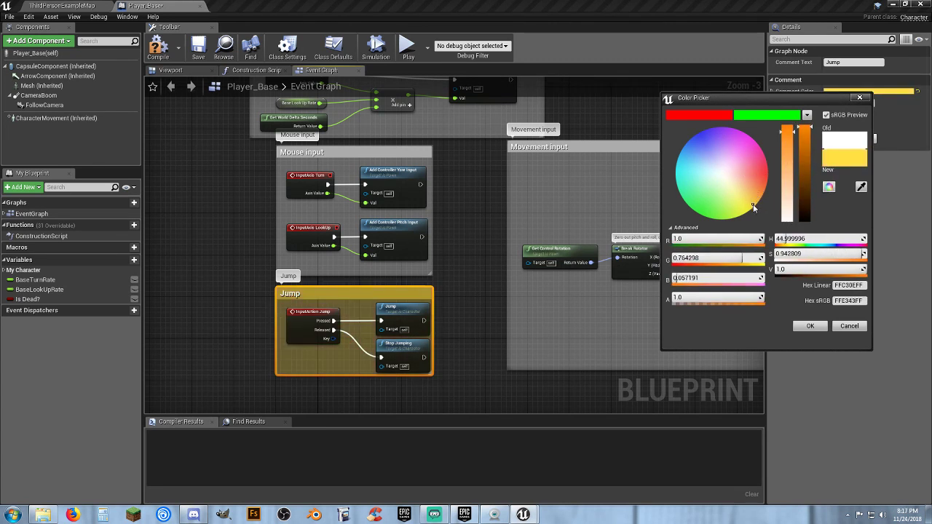
left_click_drag(753, 204, 758, 218)
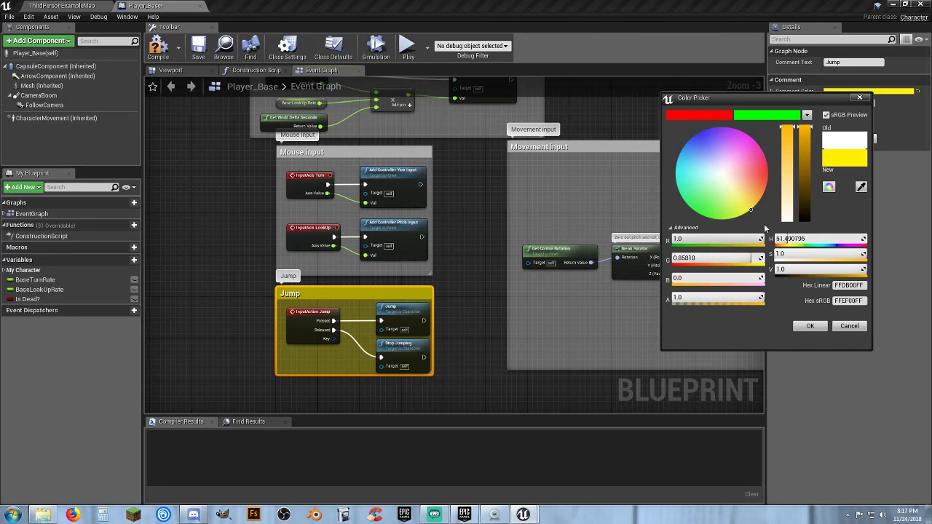
left_click_drag(841, 157, 747, 134)
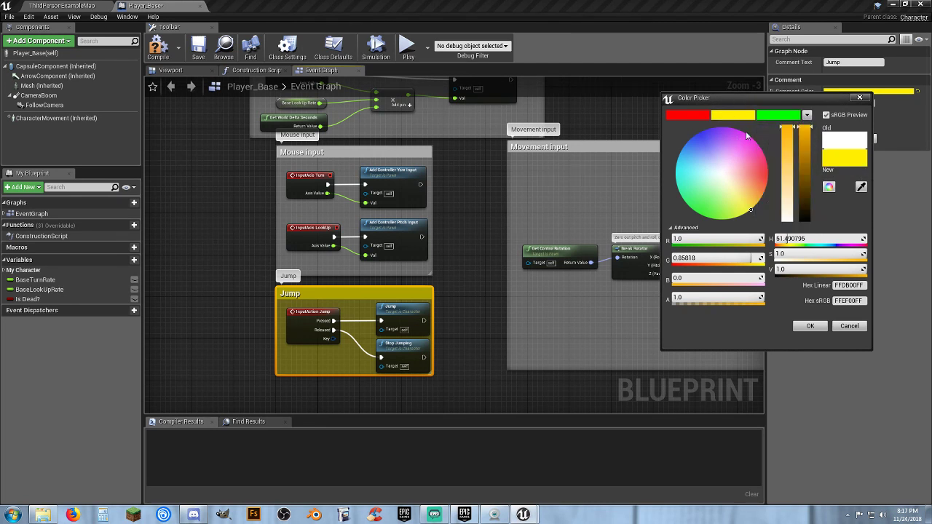
left_click(810, 326)
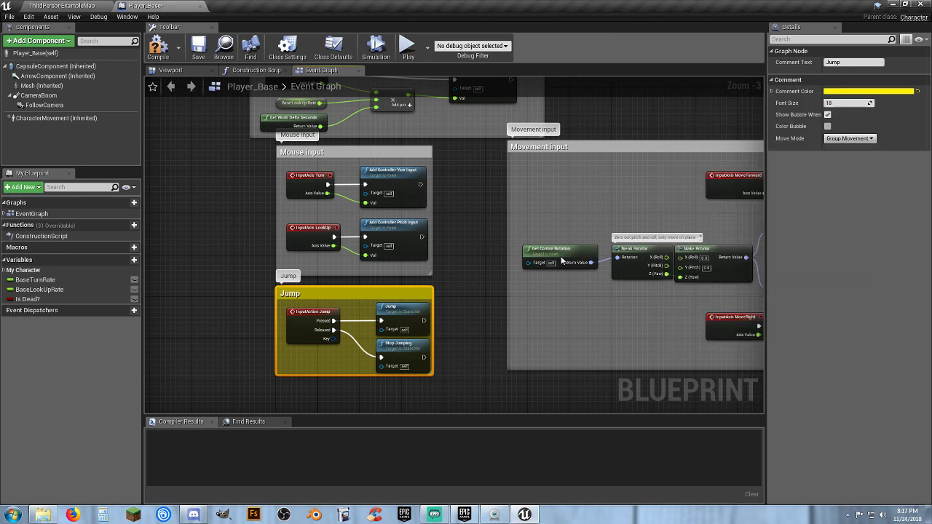
Apply the saved yellow swatch to the Mouse input and Movement input comments
left_click(341, 155)
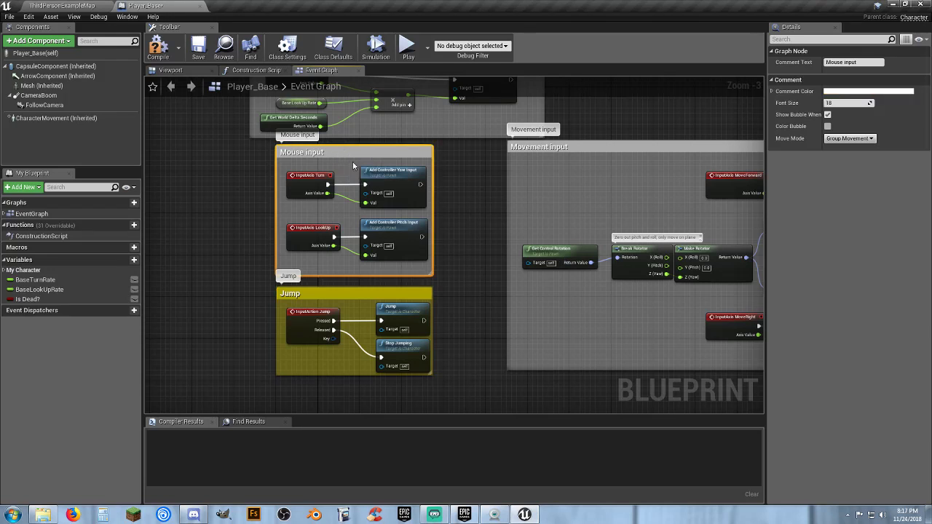
left_click(885, 91)
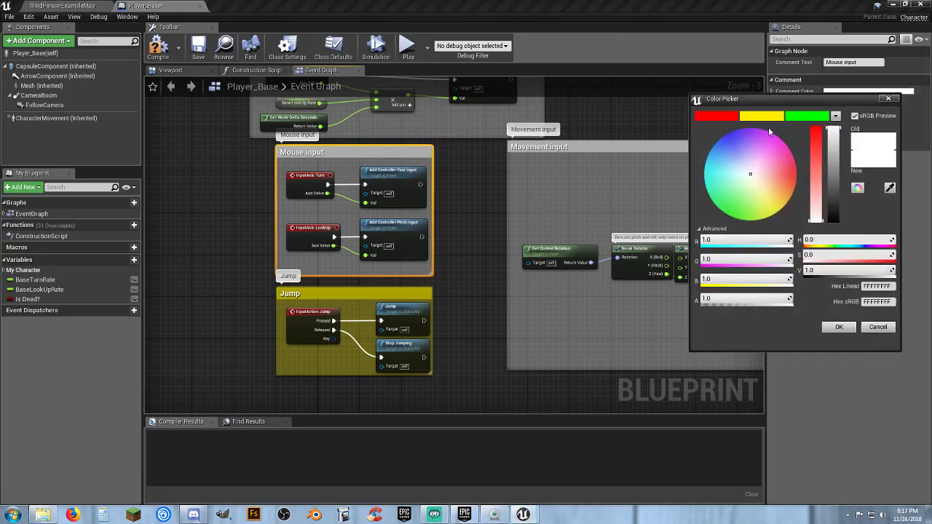
left_click(782, 209)
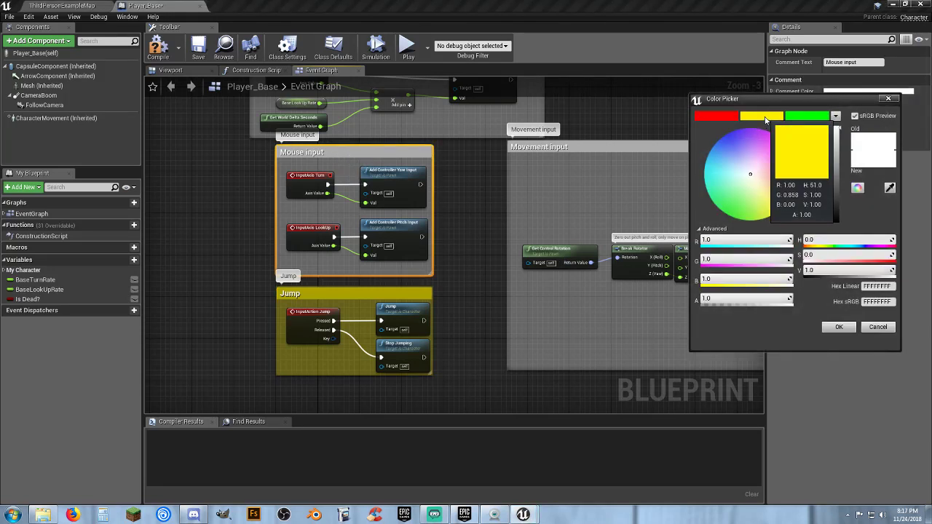
left_click(829, 328)
left_click(612, 147)
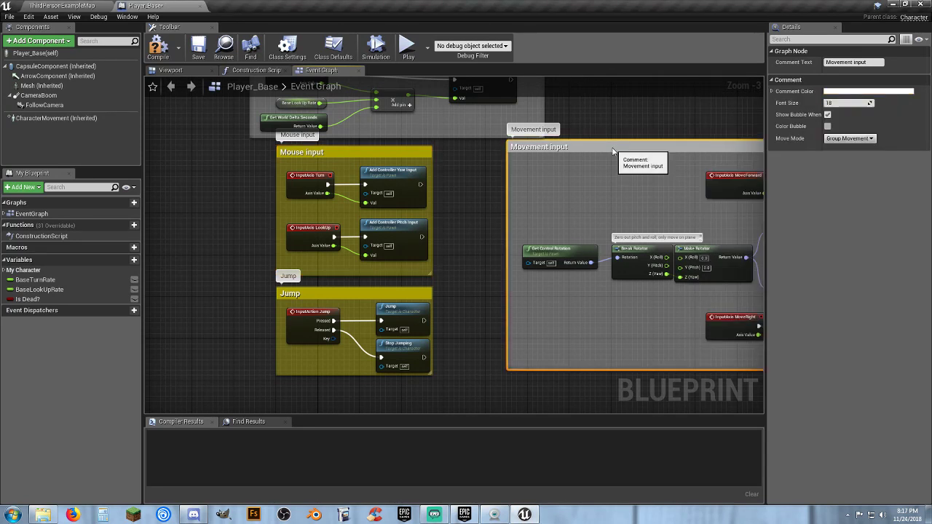
left_click(880, 91)
left_click(760, 210)
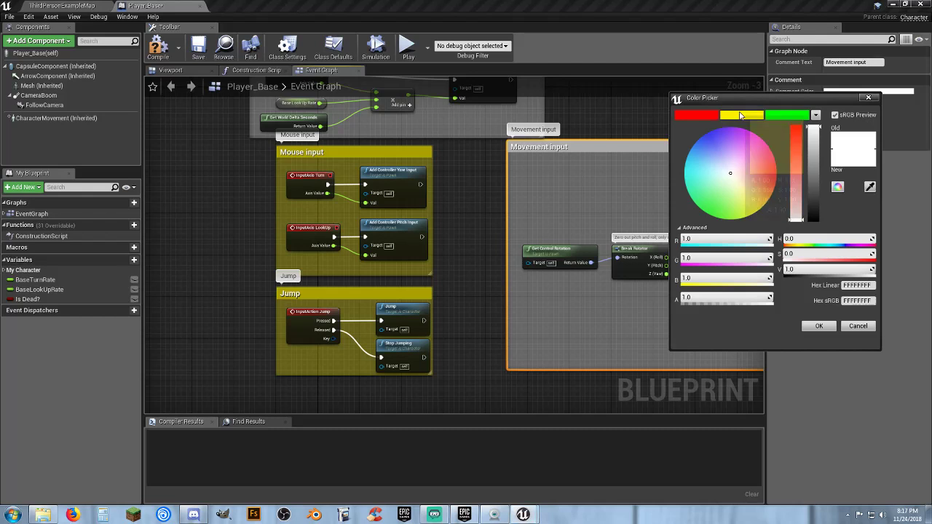
left_click(819, 325)
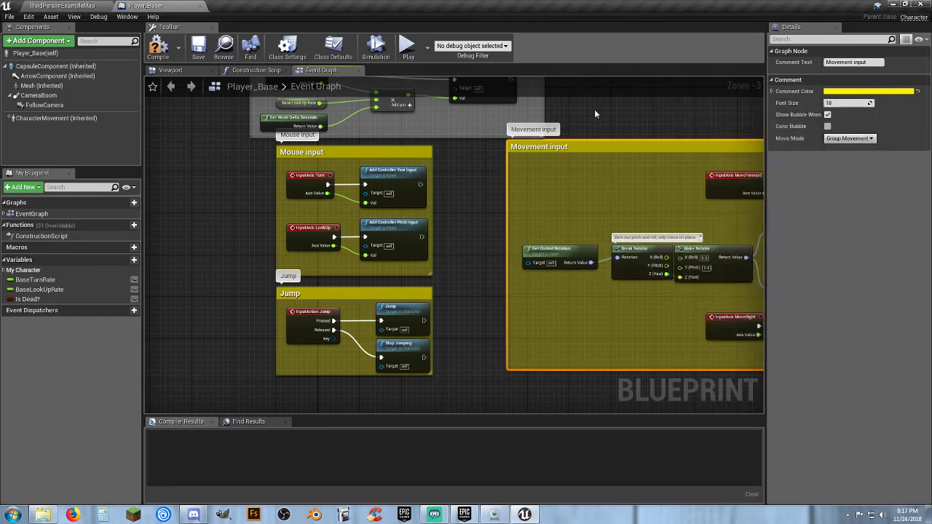
right_click_drag(594, 110, 415, 163)
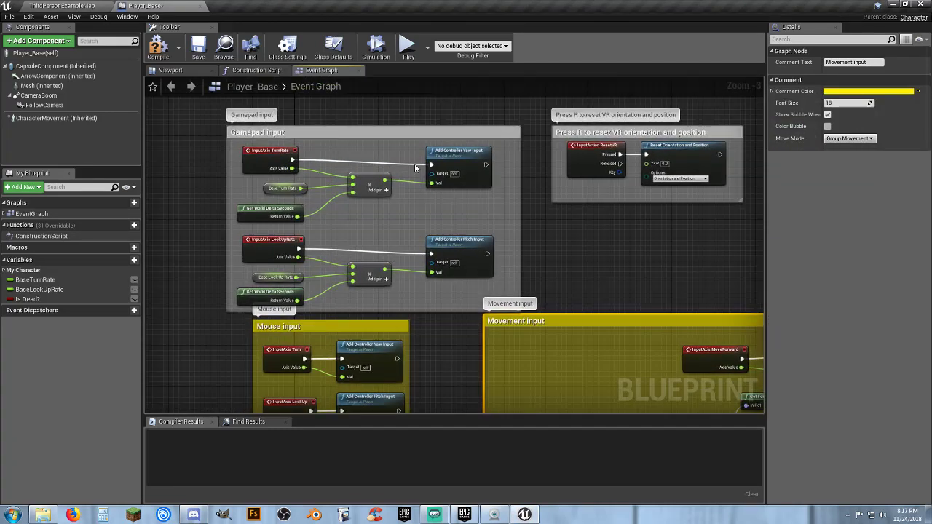
left_click(336, 146)
Delete the Gamepad input comment and its nodes, keeping Movement input intact
left_click_drag(195, 115, 543, 318)
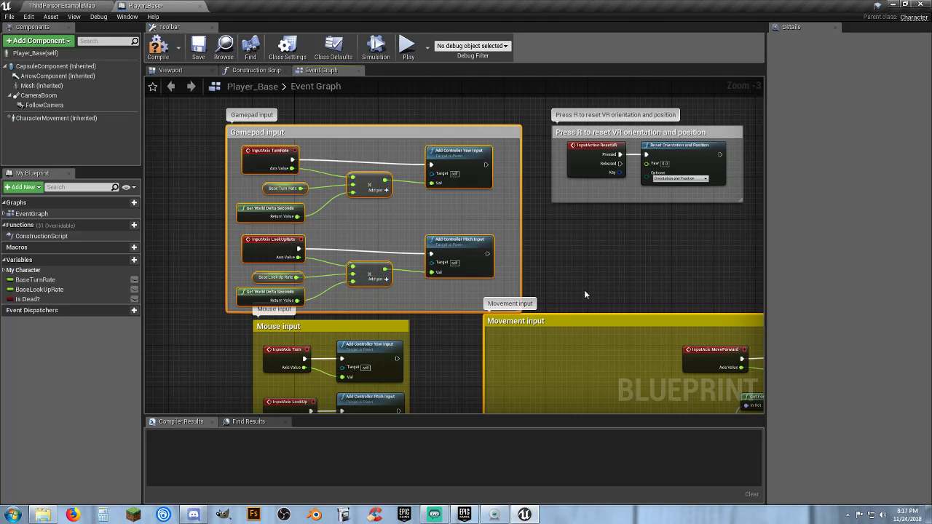
key("Delete")
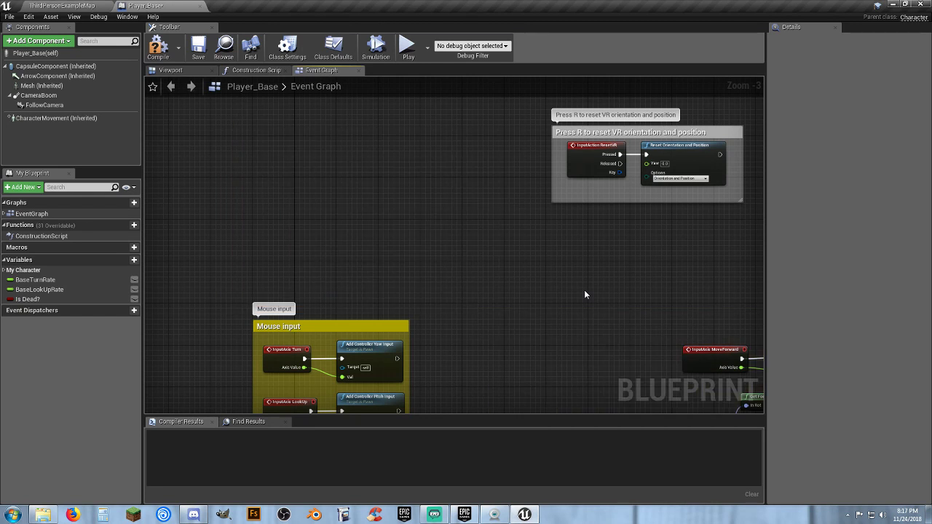
key("ctrl+z")
right_click_drag(605, 287, 568, 277)
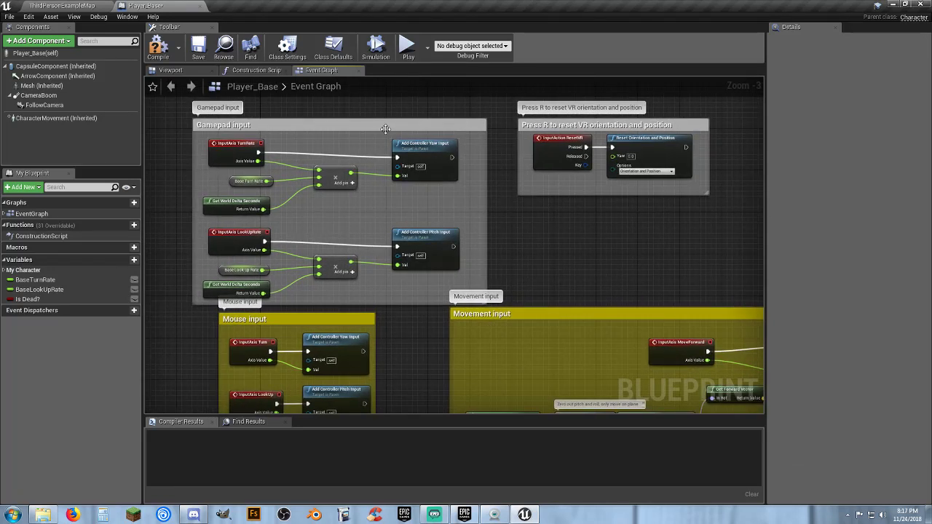
left_click_drag(367, 125, 367, 110)
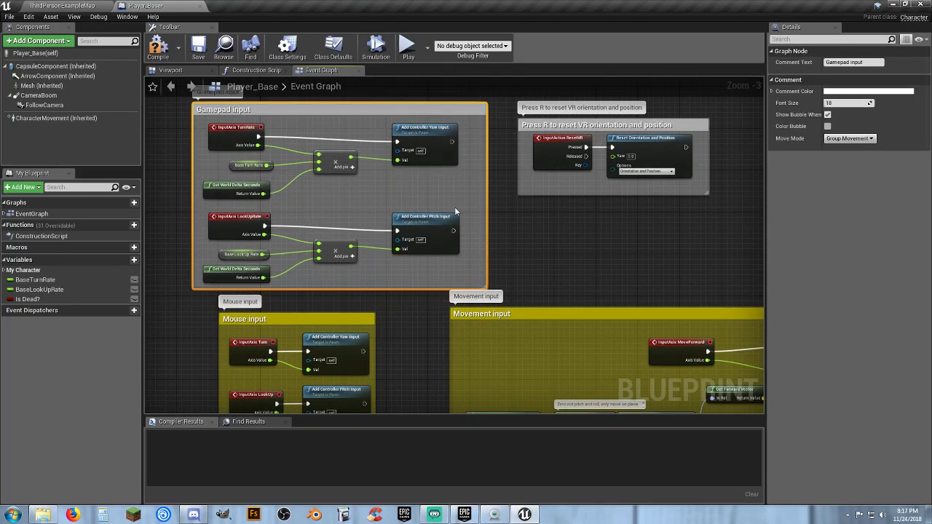
right_click_drag(518, 255, 547, 310)
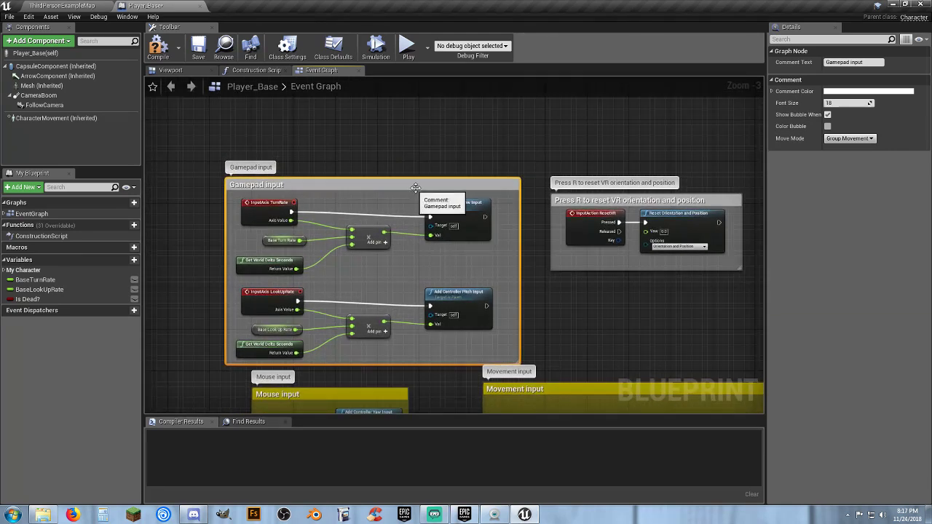
right_click_drag(419, 184, 483, 93)
left_click_drag(431, 154, 424, 131)
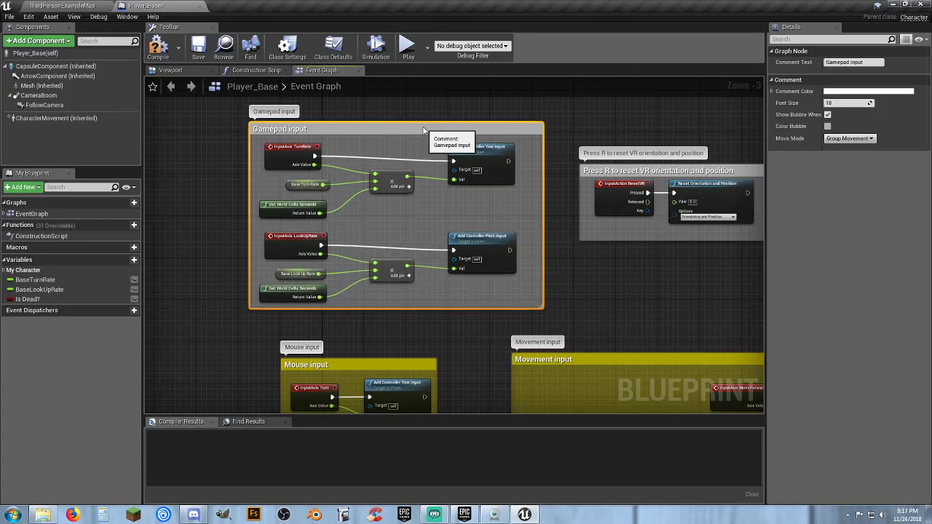
left_click_drag(224, 112, 558, 321)
key("Delete")
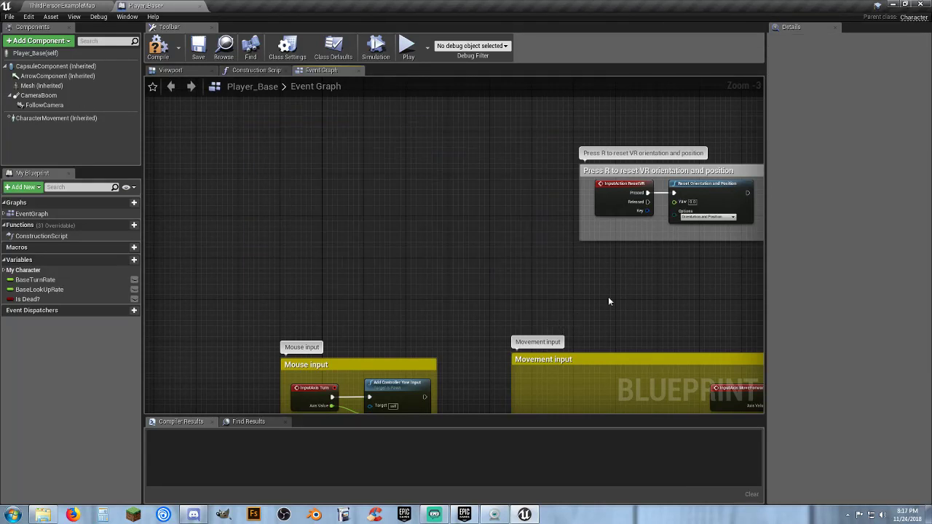
Delete the 'Press R to reset VR orientation and position' comment and its nodes
right_click_drag(610, 302, 417, 284)
left_click_drag(300, 117, 608, 275)
key("Delete")
scroll(455, 260, "down", 1)
right_click_drag(455, 260, 471, 168)
Move Mouse input to the top, Jump beneath it and Movement input beside Mouse input
scroll(471, 169, "down", 3)
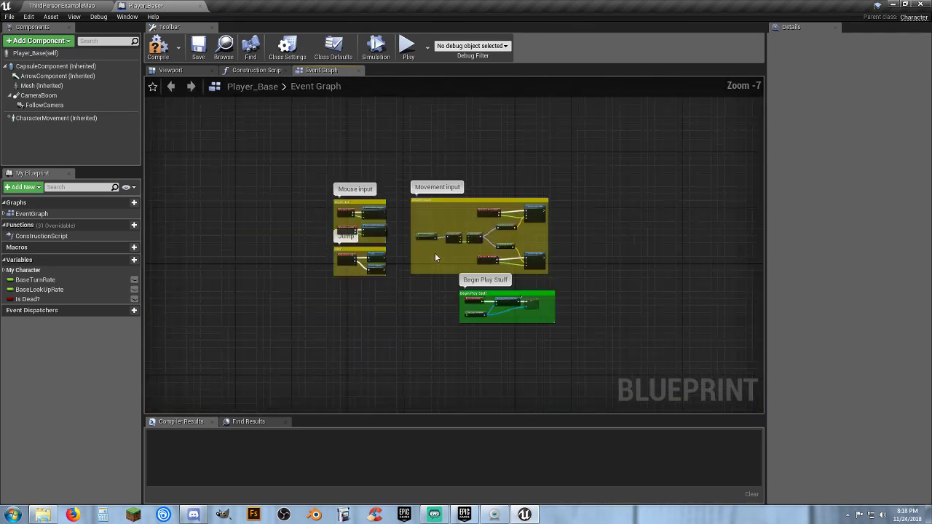
right_click_drag(416, 305, 399, 309)
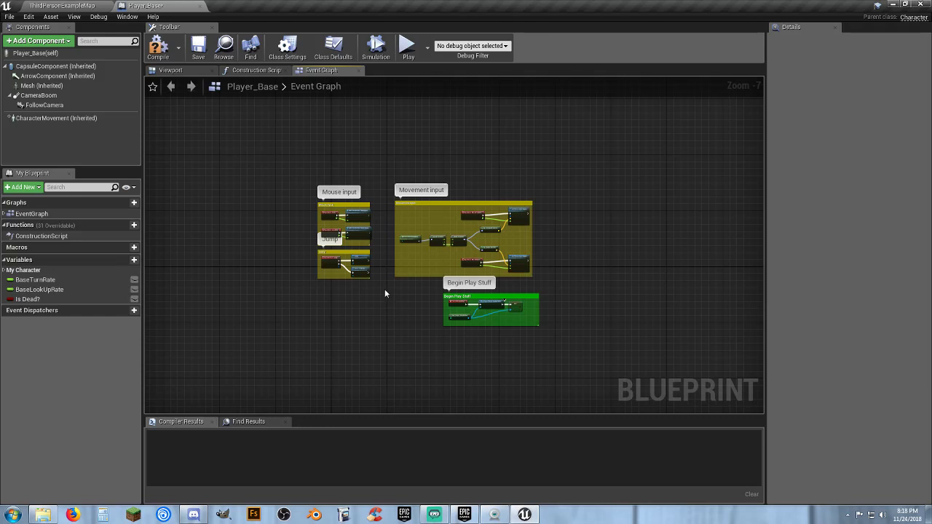
scroll(379, 271, "up", 5)
right_click_drag(366, 227, 449, 370)
left_click_drag(293, 247, 292, 136)
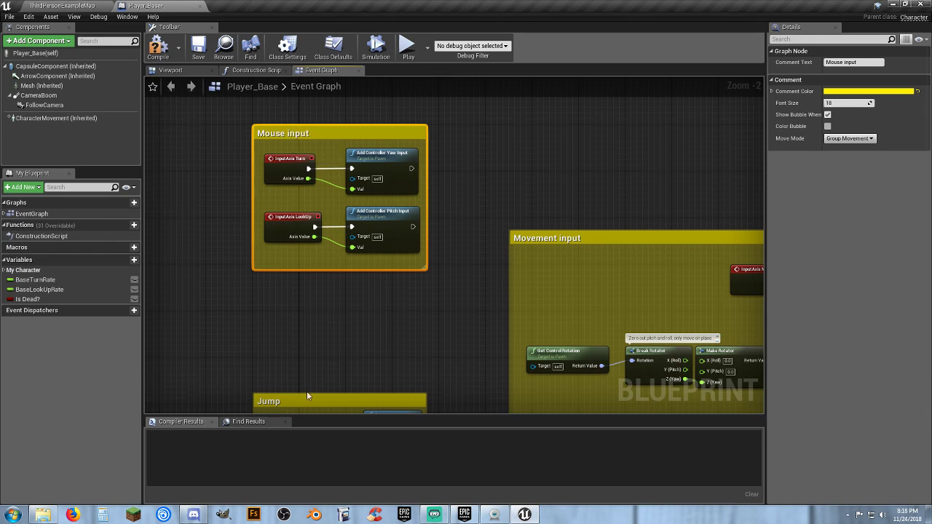
left_click_drag(307, 399, 306, 317)
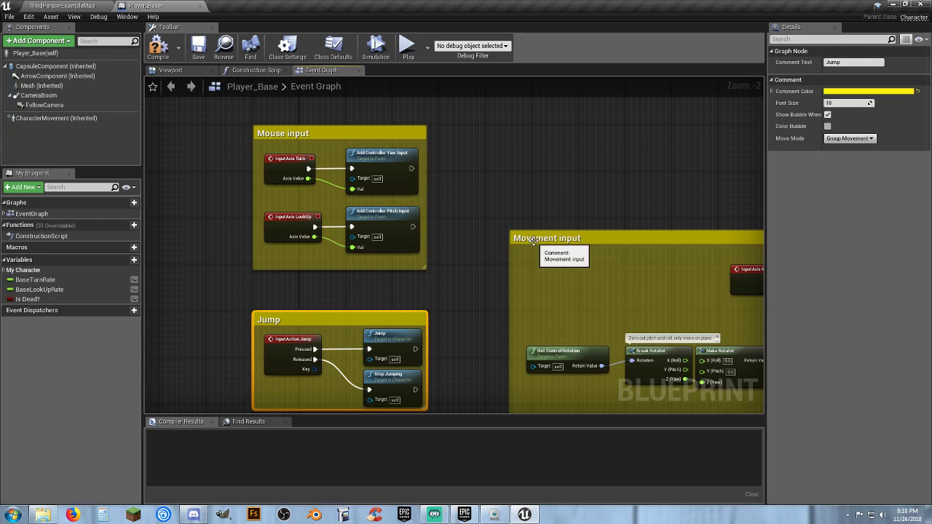
left_click_drag(534, 240, 511, 136)
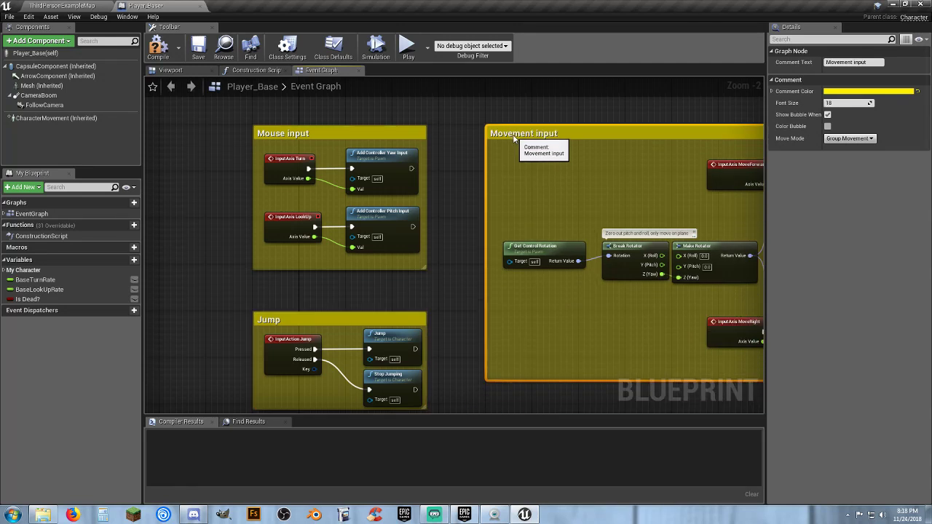
left_click(469, 279)
Drag the green Begin Play Stuff group up beside the Movement input comment
right_click_drag(461, 370, 381, 156)
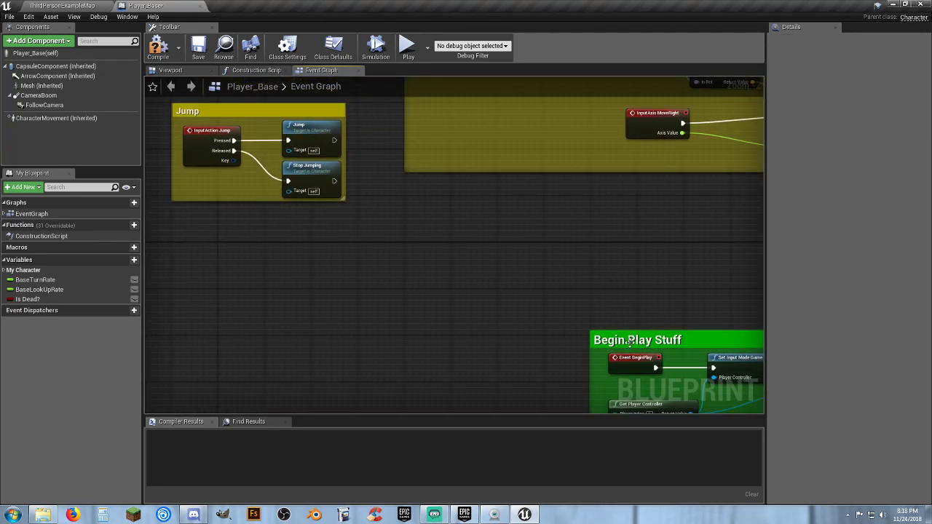
left_click_drag(630, 341, 432, 241)
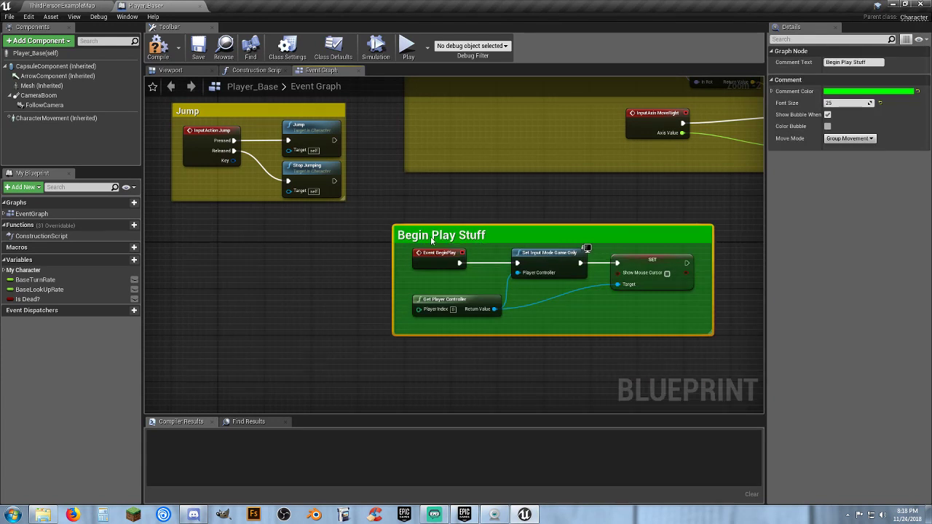
scroll(432, 240, "down", 6)
right_click_drag(582, 223, 537, 271)
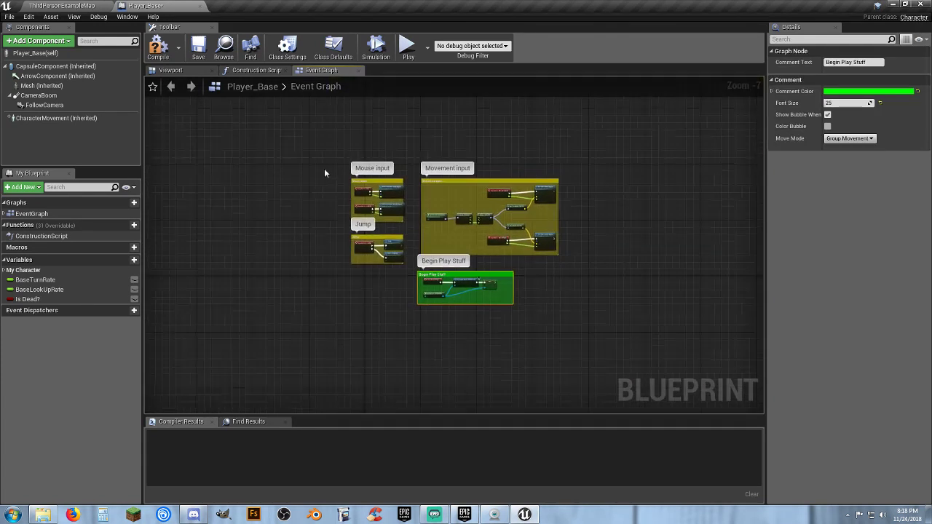
right_click_drag(547, 322, 434, 341)
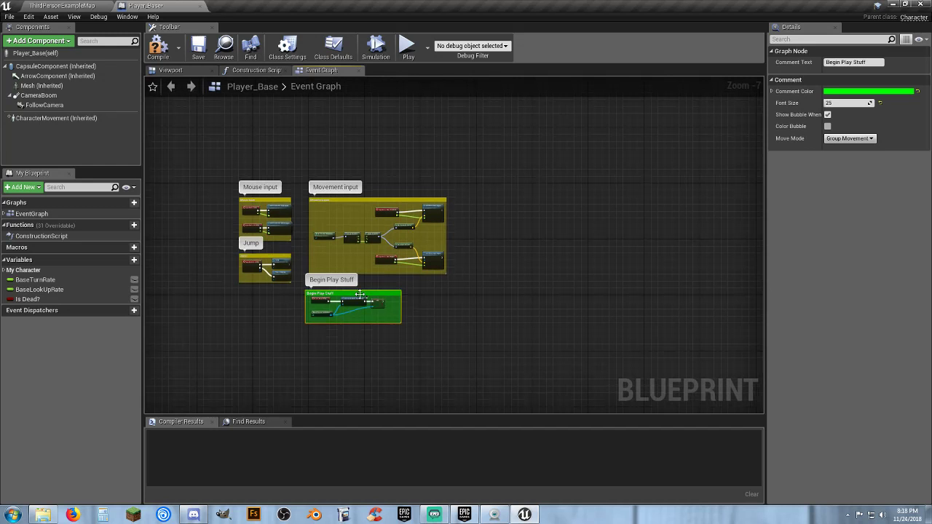
left_click_drag(361, 296, 534, 204)
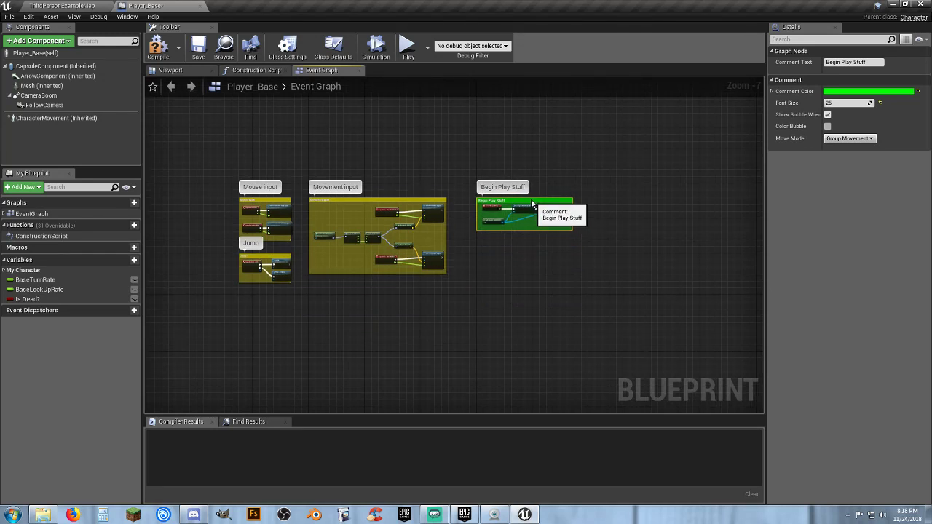
left_click(518, 290)
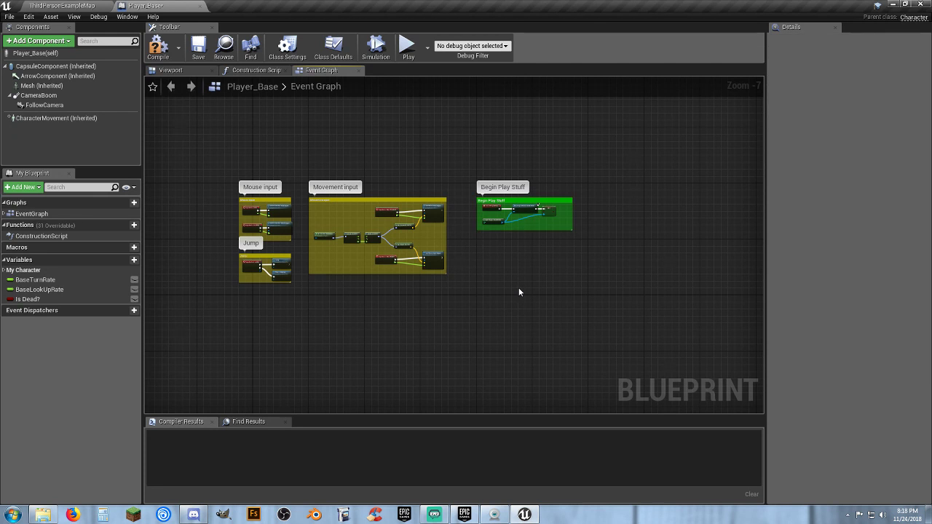
Box-select the comment groups and pan around the graph to check the layout
right_click_drag(516, 290, 470, 295)
left_click_drag(204, 162, 431, 328)
left_click_drag(445, 170, 615, 359)
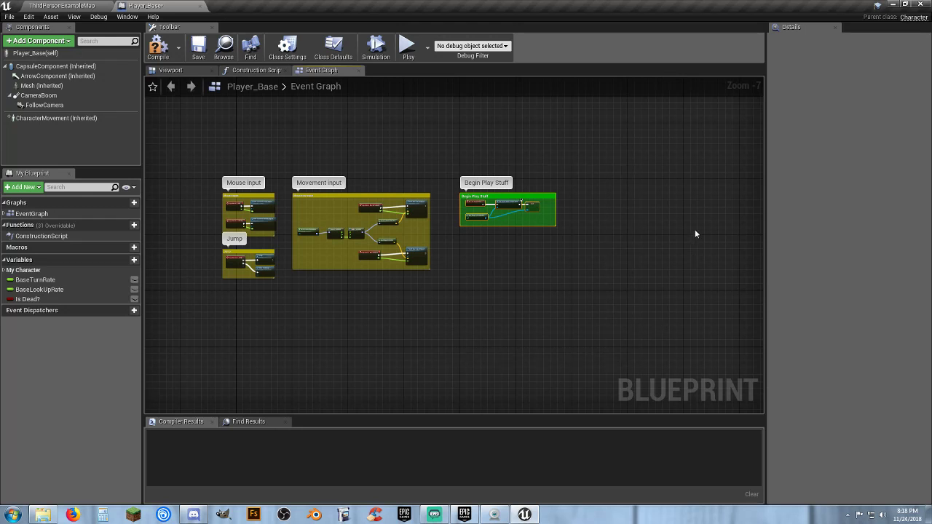
left_click_drag(662, 167, 759, 330)
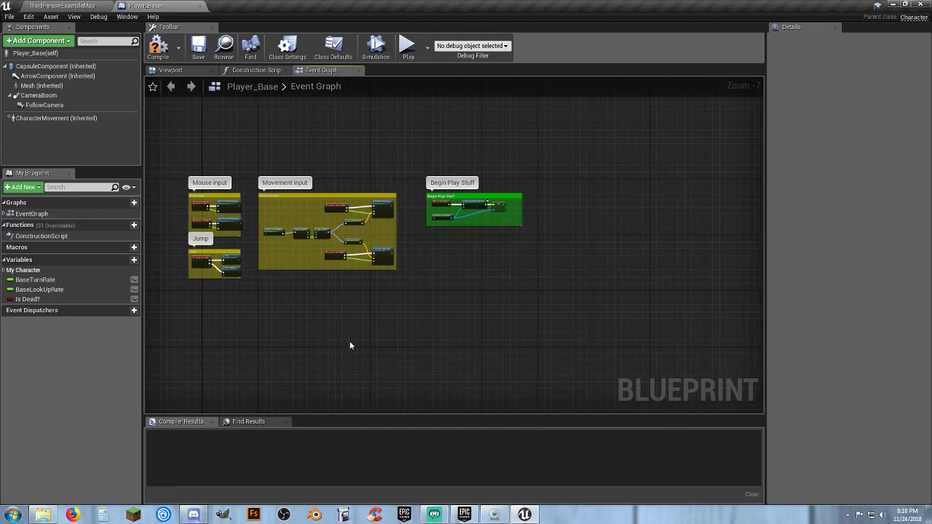
right_click_drag(350, 346, 456, 341)
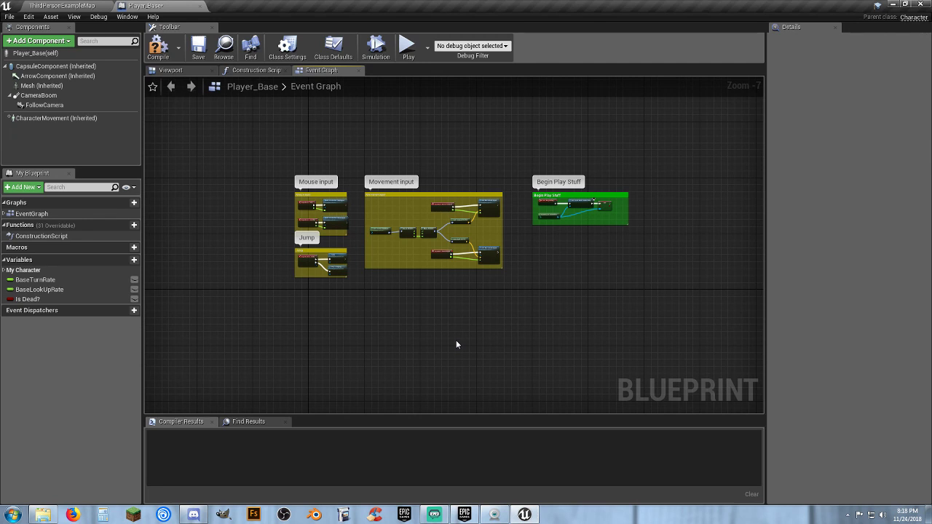
right_click_drag(457, 345, 355, 311)
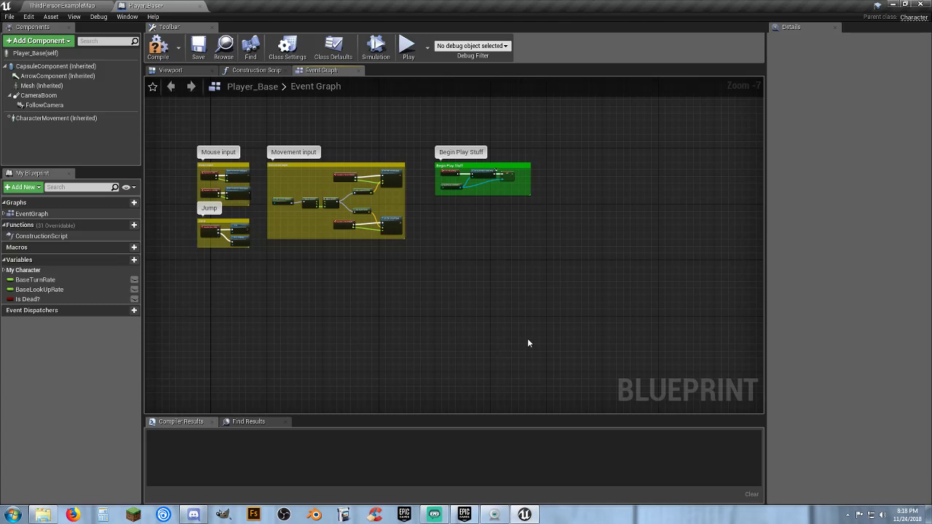
scroll(400, 325, "down", 5)
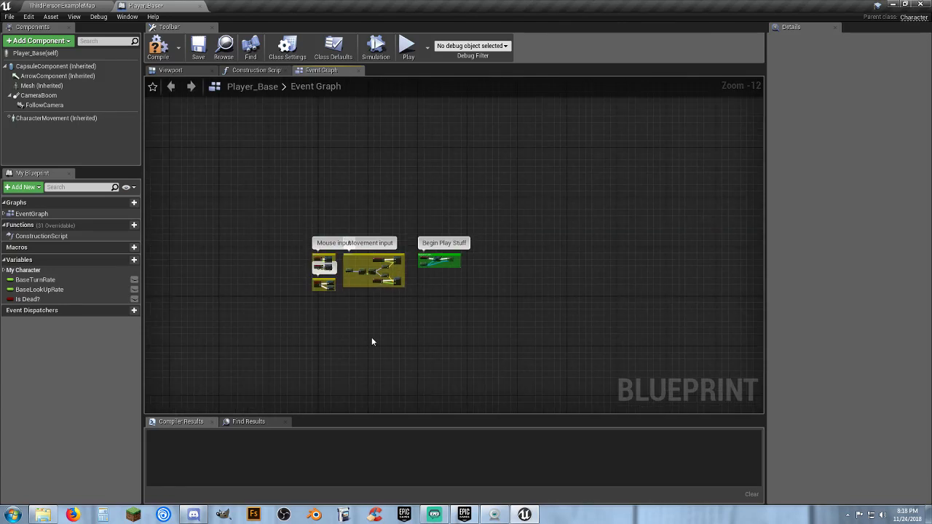
scroll(350, 326, "up", 12)
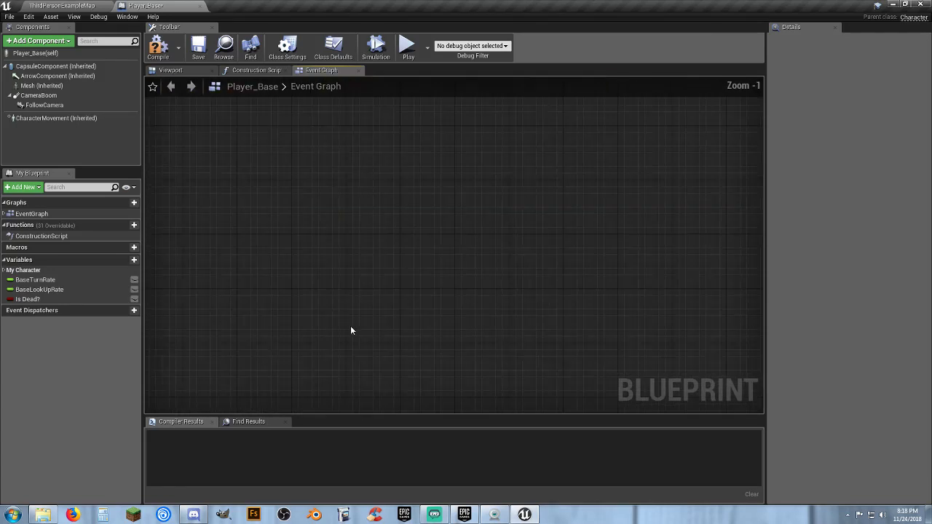
right_click_drag(344, 166, 521, 336)
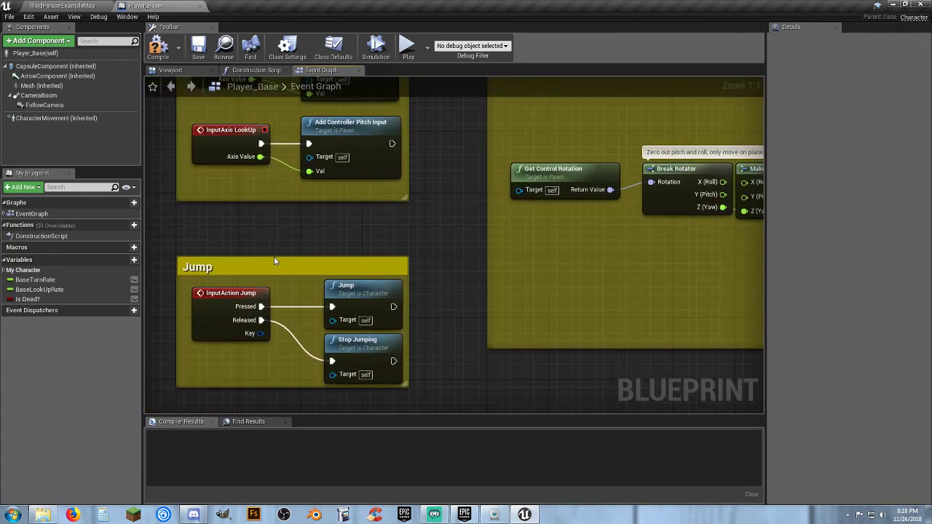
Nudge the Jump group up closer to Mouse input
left_click_drag(274, 260, 275, 243)
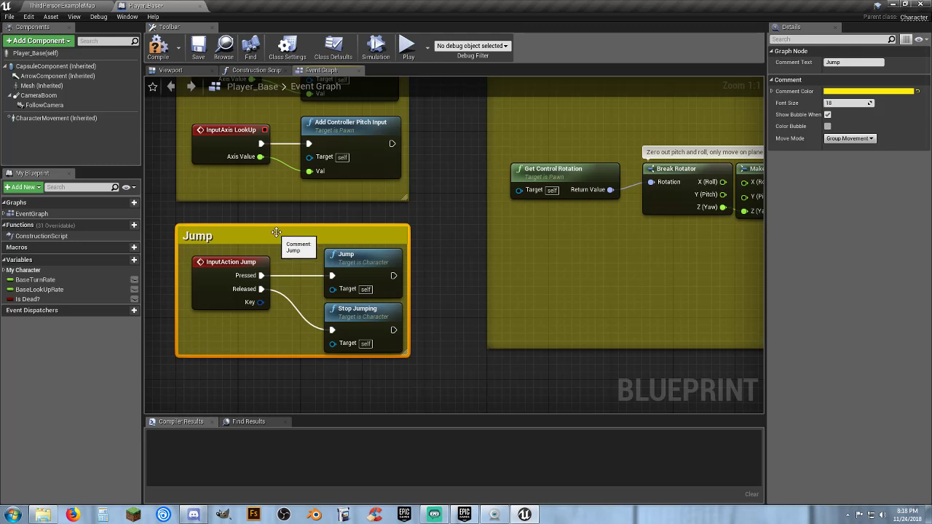
left_click(440, 291)
scroll(449, 294, "down", 3)
Extend the bottom edges of the Movement input and Jump boxes so they line up
right_click_drag(466, 317, 339, 347)
left_click_drag(432, 317, 434, 339)
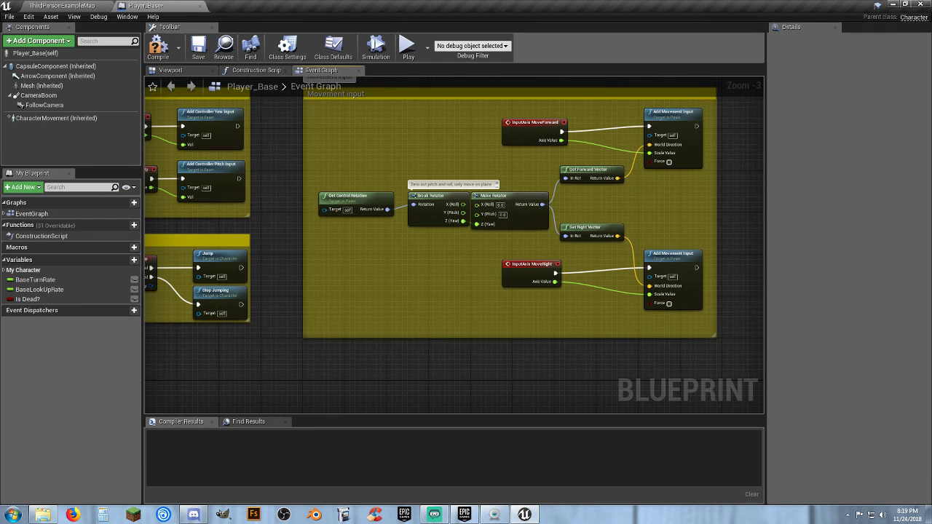
right_click_drag(204, 350, 333, 331)
left_click_drag(310, 304, 308, 318)
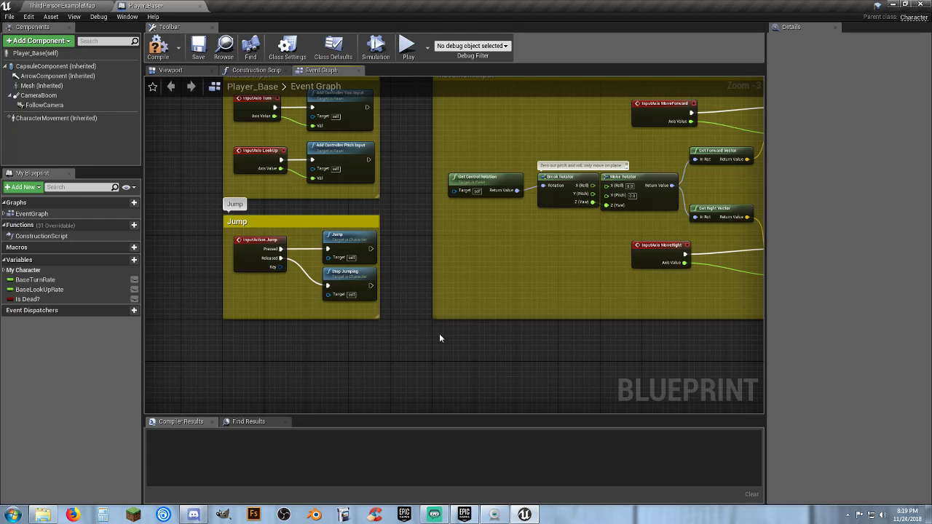
Pan across the groups, including Begin Play Stuff and MoveRight, to review the alignment
right_click_drag(439, 334, 117, 365)
right_click_drag(561, 253, 541, 294)
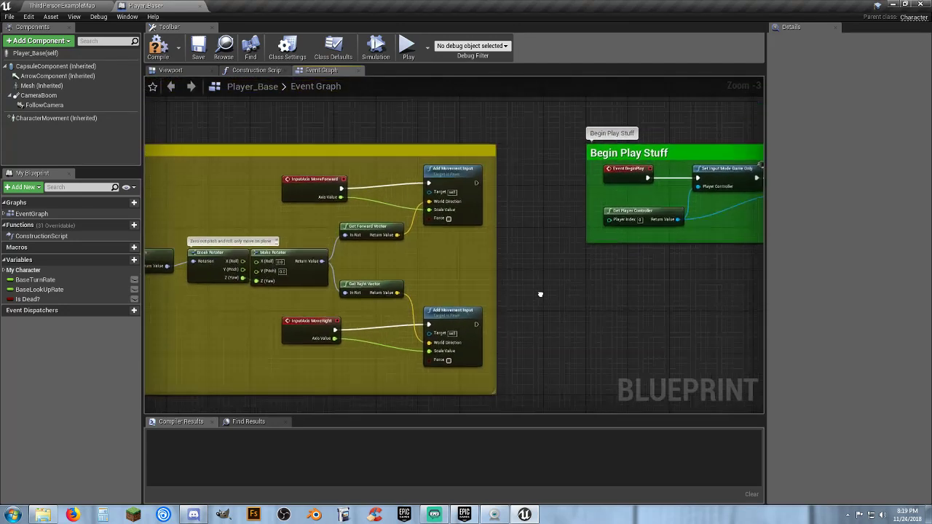
scroll(540, 299, "down", 3)
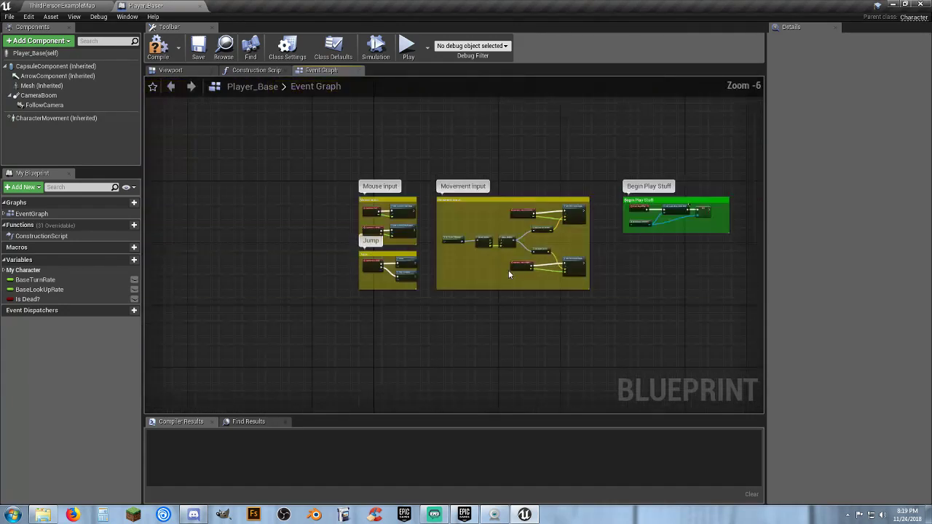
right_click_drag(510, 299, 459, 303)
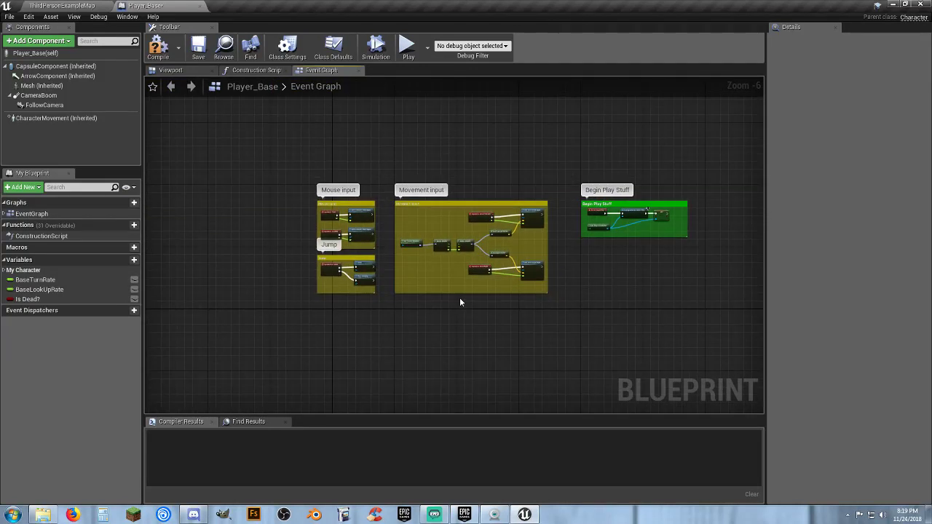
left_click_drag(562, 323, 268, 167)
left_click(430, 331)
scroll(447, 301, "up", 6)
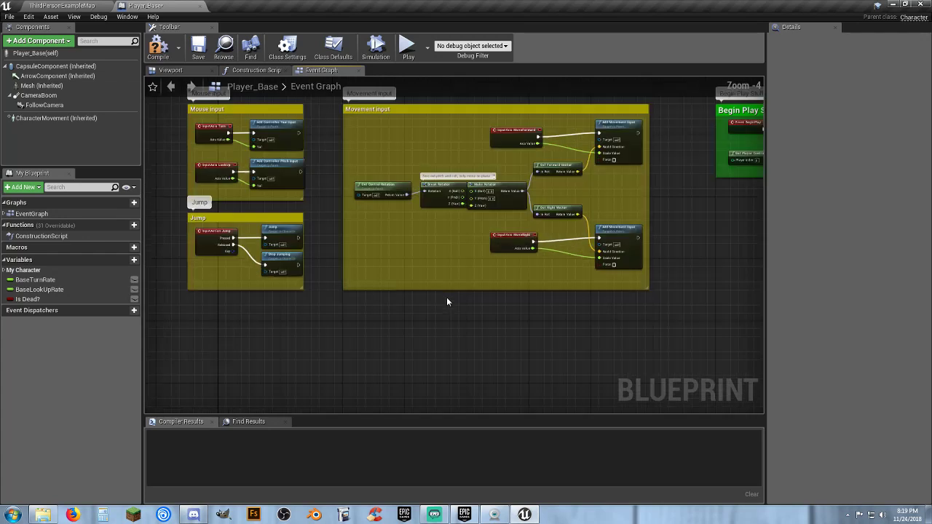
right_click_drag(419, 223, 384, 280)
scroll(391, 242, "down", 4)
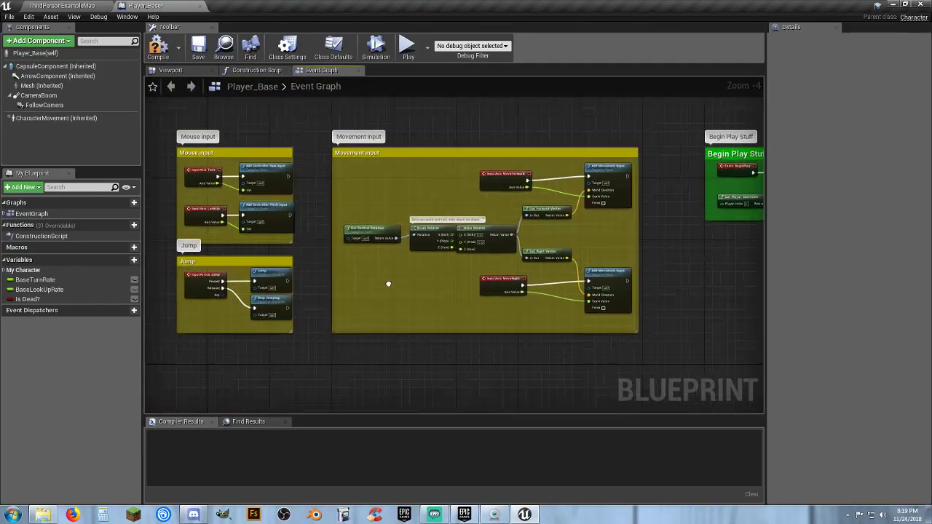
Compile Player_Base twice, then close its editor to return to ThirdPersonExampleMap
left_click(157, 45)
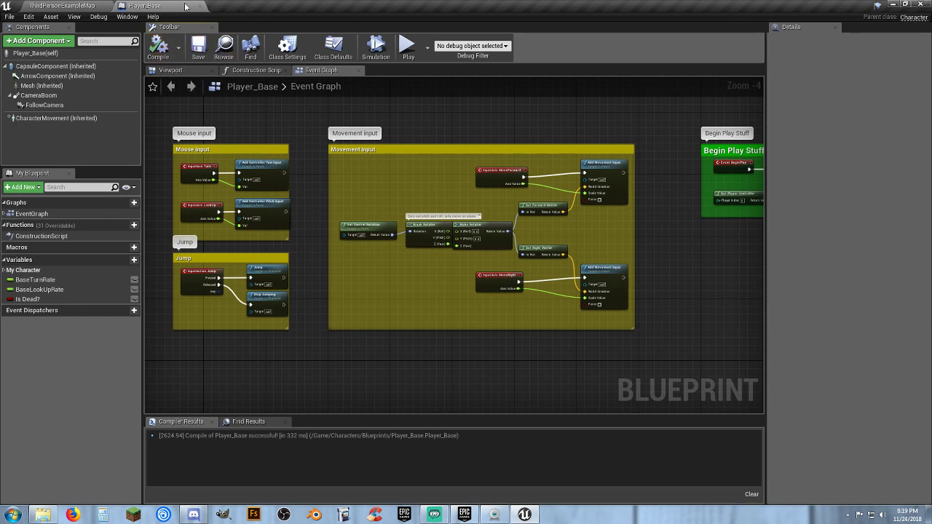
left_click(158, 48)
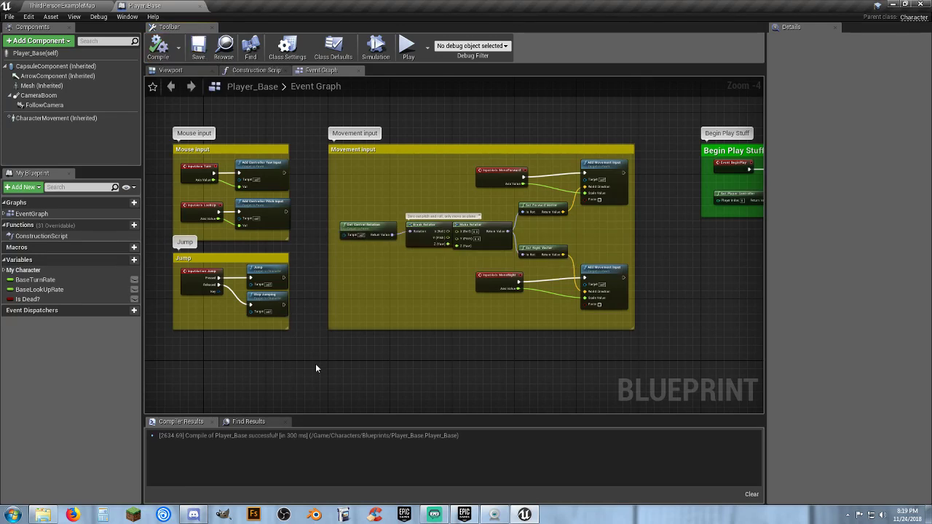
right_click_drag(358, 363, 363, 393)
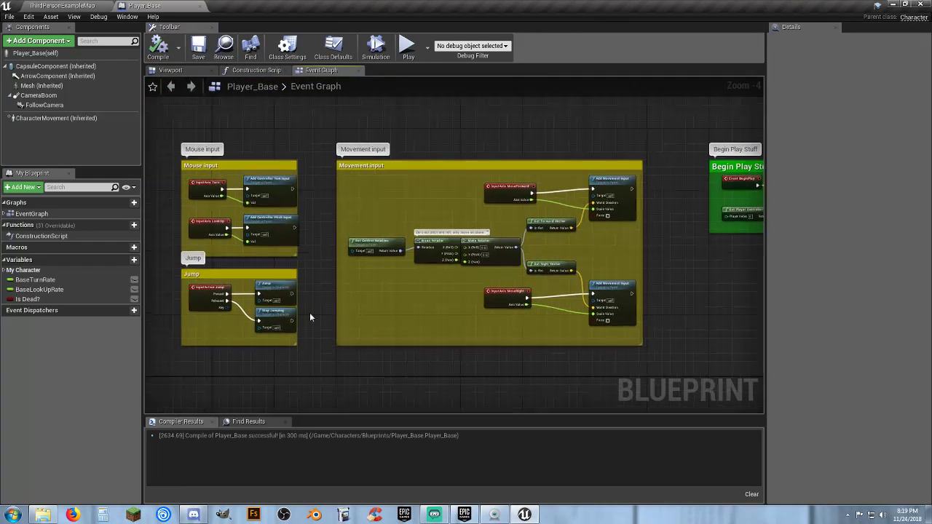
left_click(196, 7)
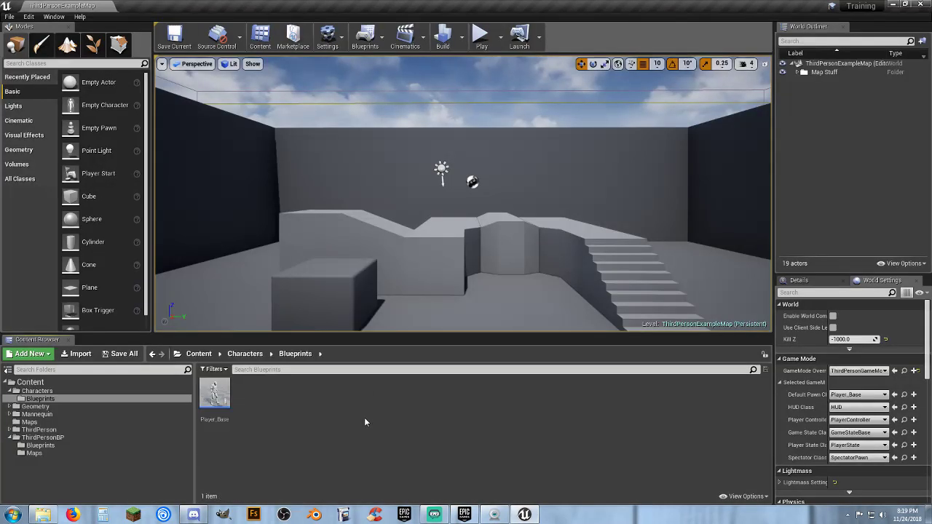